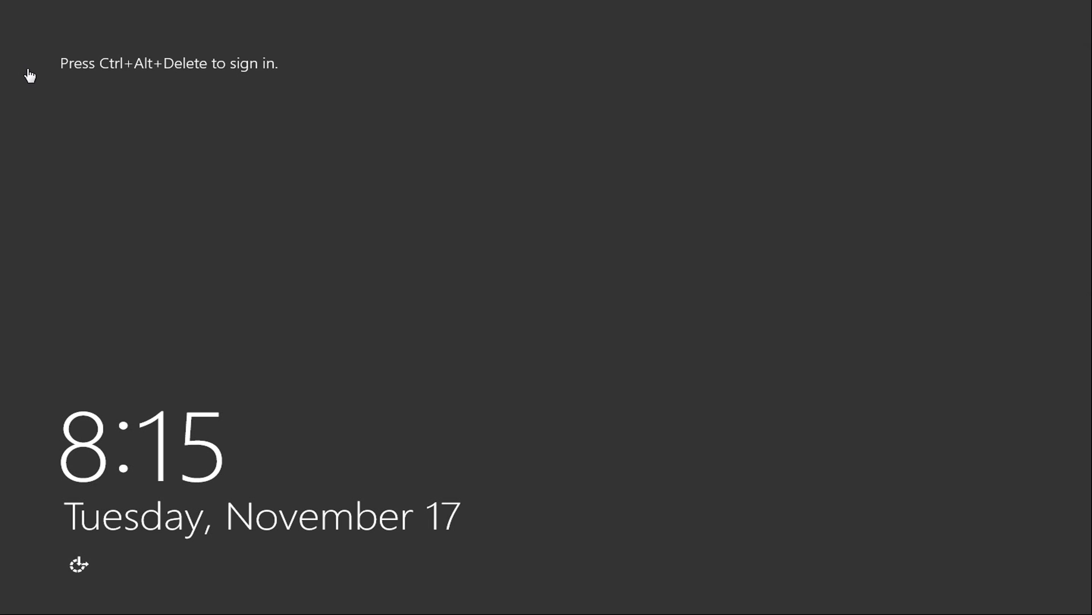
Sign in to the server as the domain administrator with the account password.
{"action": "key", "text": "ctrl+alt+Delete"}
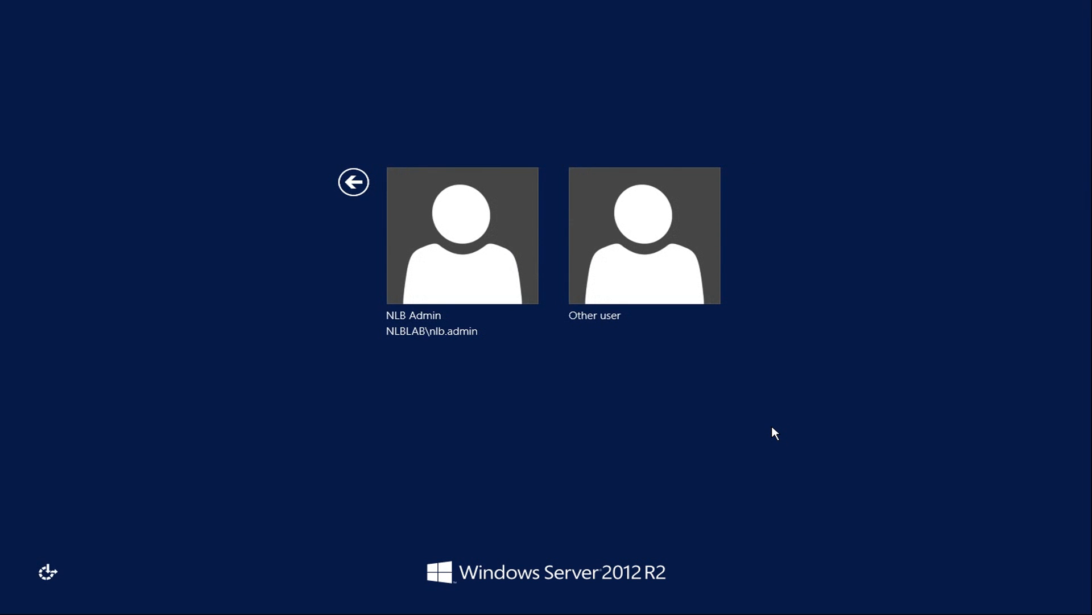
{"action": "left_click", "coordinate": [436, 268]}
{"action": "type", "text": "P@••••••••"}
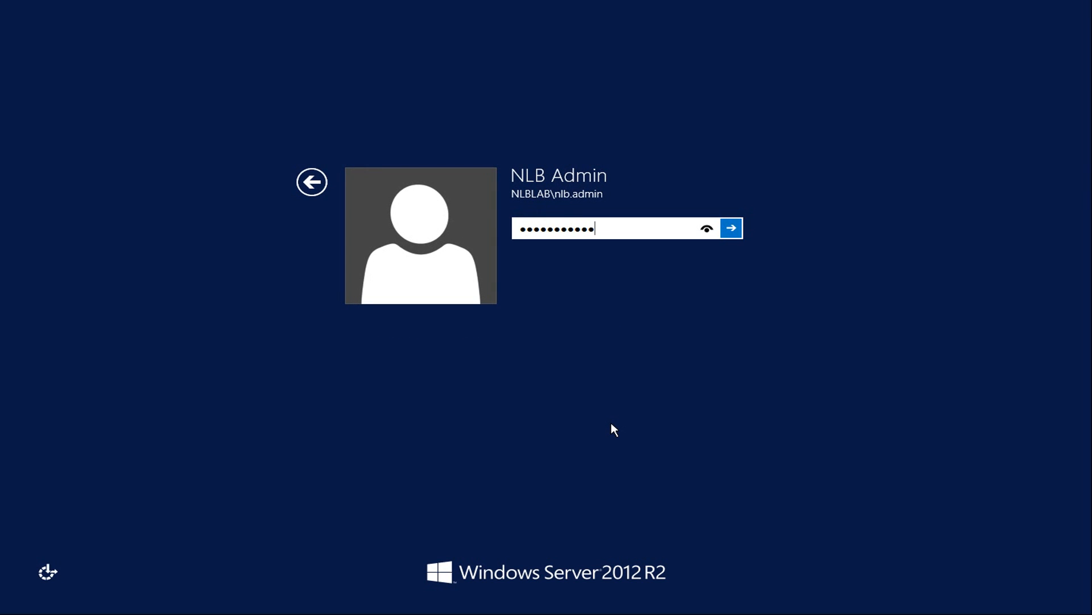
{"action": "key", "text": "Return"}
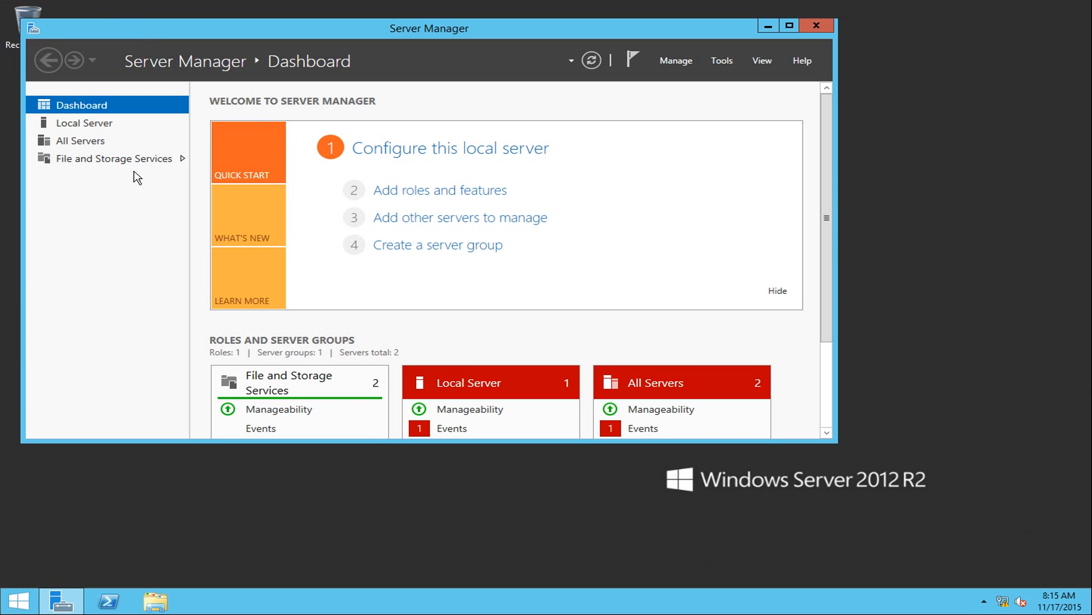
Show NLB-DFSR-02's Local Server properties page in Server Manager.
{"action": "left_click", "coordinate": [80, 123]}
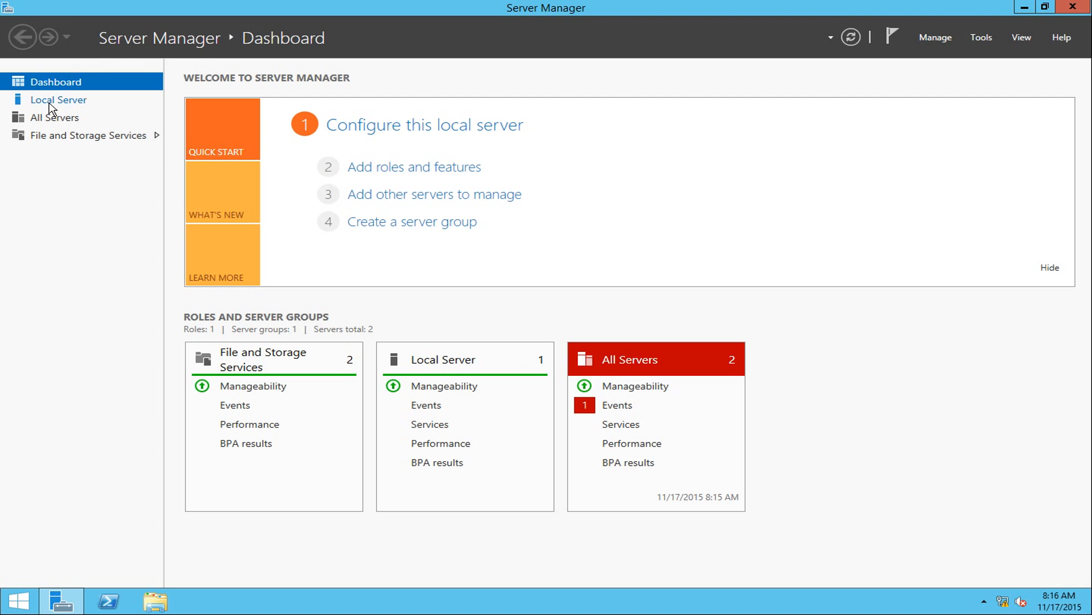
{"action": "left_click", "coordinate": [54, 100]}
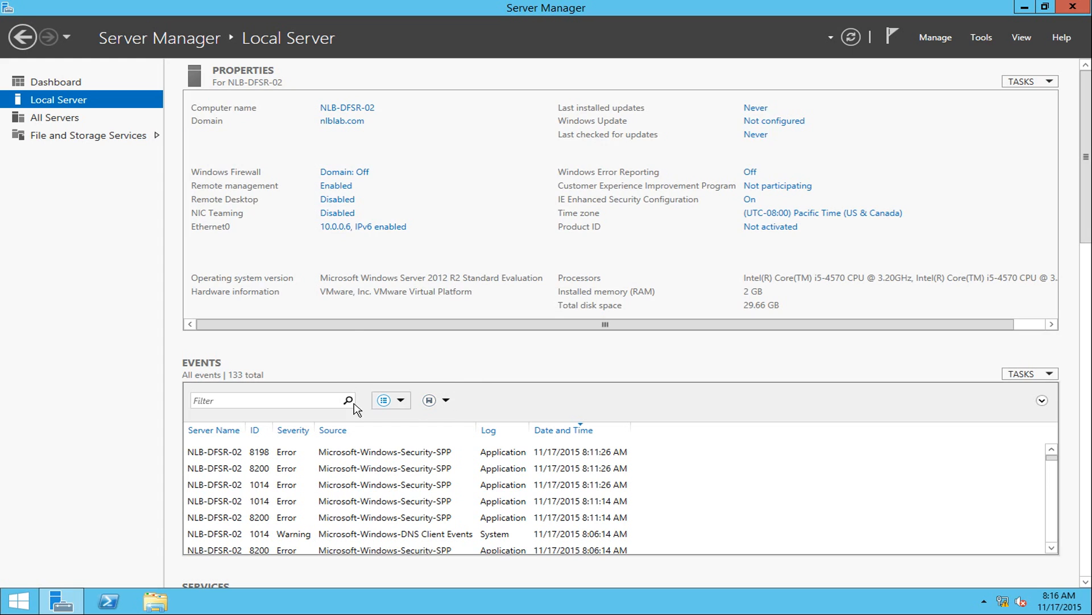
Confirm in Control Panel that Windows Firewall is Off for the connected domain network, then close it.
{"action": "right_click", "coordinate": [19, 601]}
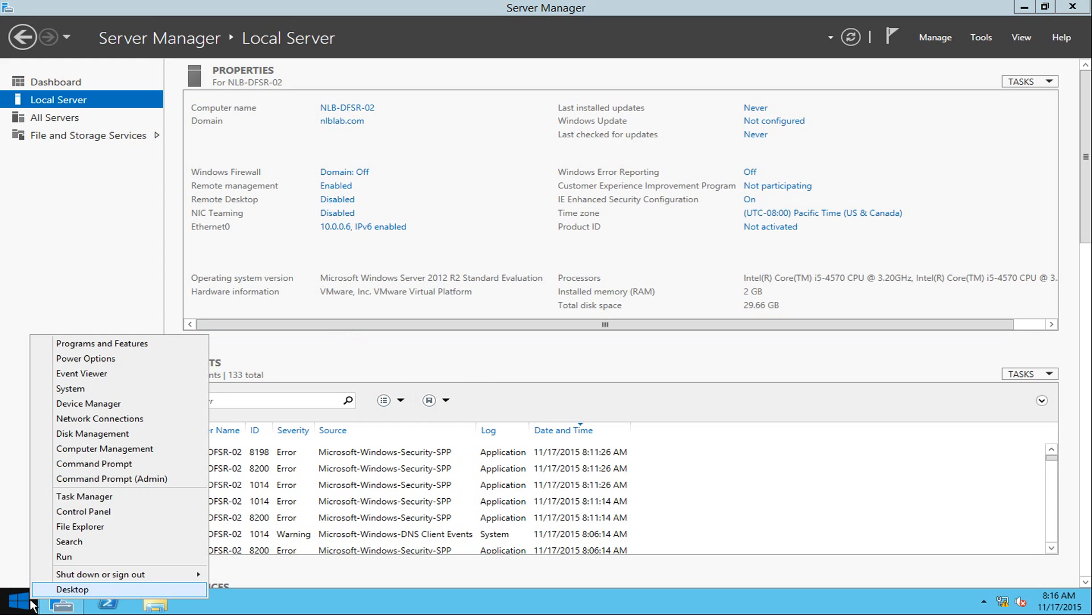
{"action": "left_click", "coordinate": [84, 511]}
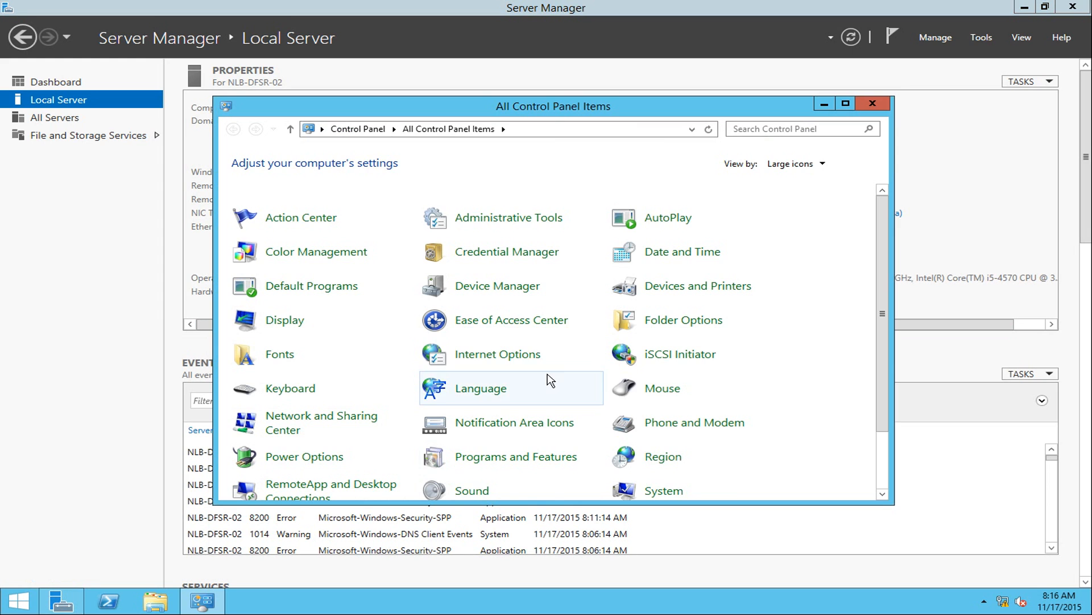
{"action": "scroll", "coordinate": [618, 381], "scroll_direction": "down", "scroll_amount": 1}
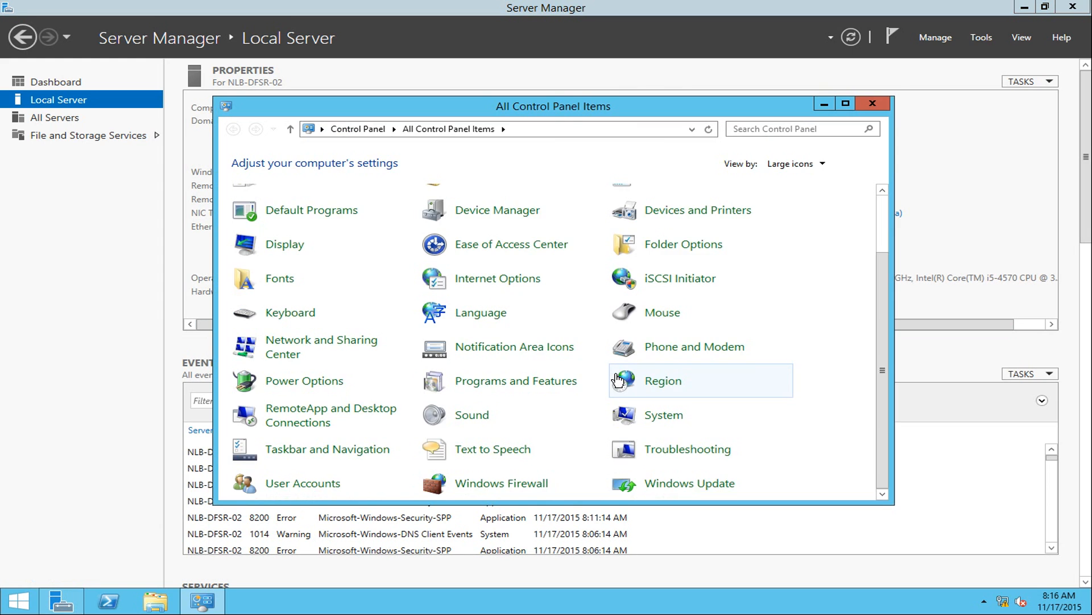
{"action": "left_click", "coordinate": [484, 485]}
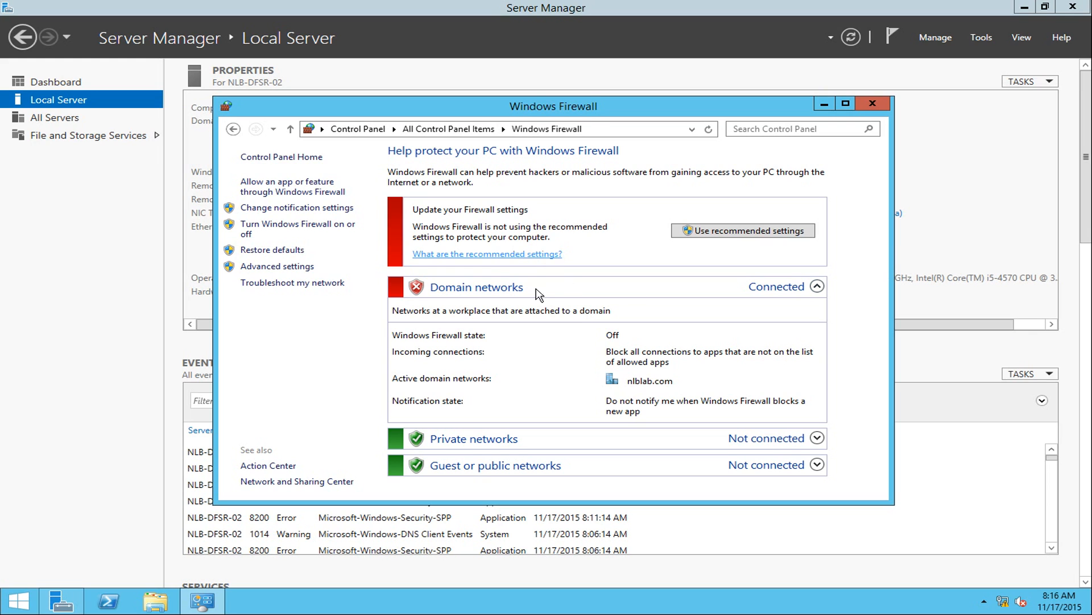
{"action": "left_click", "coordinate": [883, 106]}
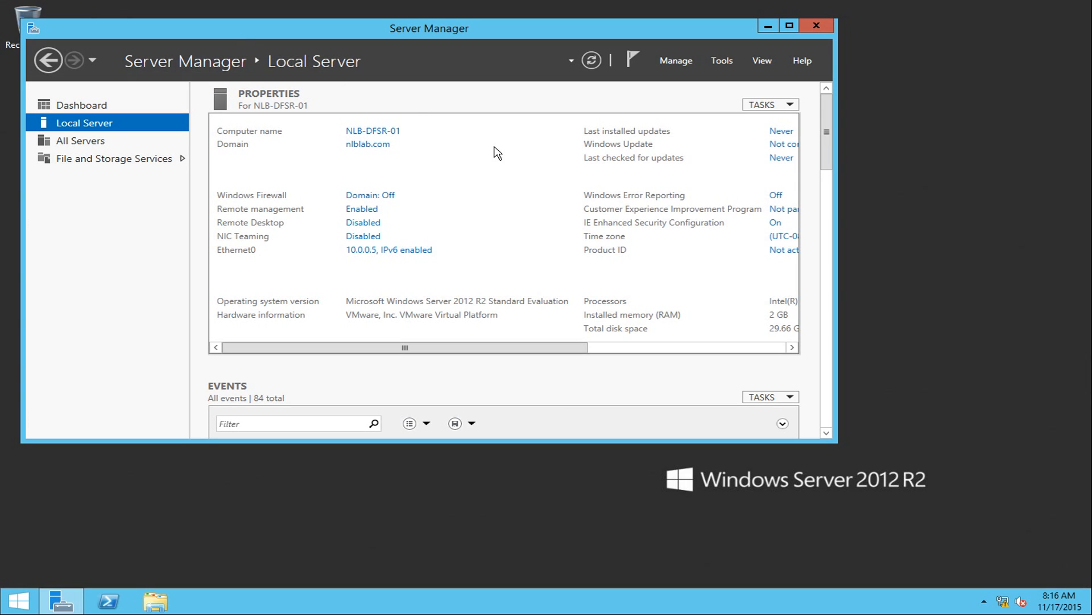
Open This PC in File Explorer and select Local Disk (C:), 20.8 GB free of 29.6 GB.
{"action": "left_click_drag", "start_coordinate": [282, 30], "coordinate": [357, 46]}
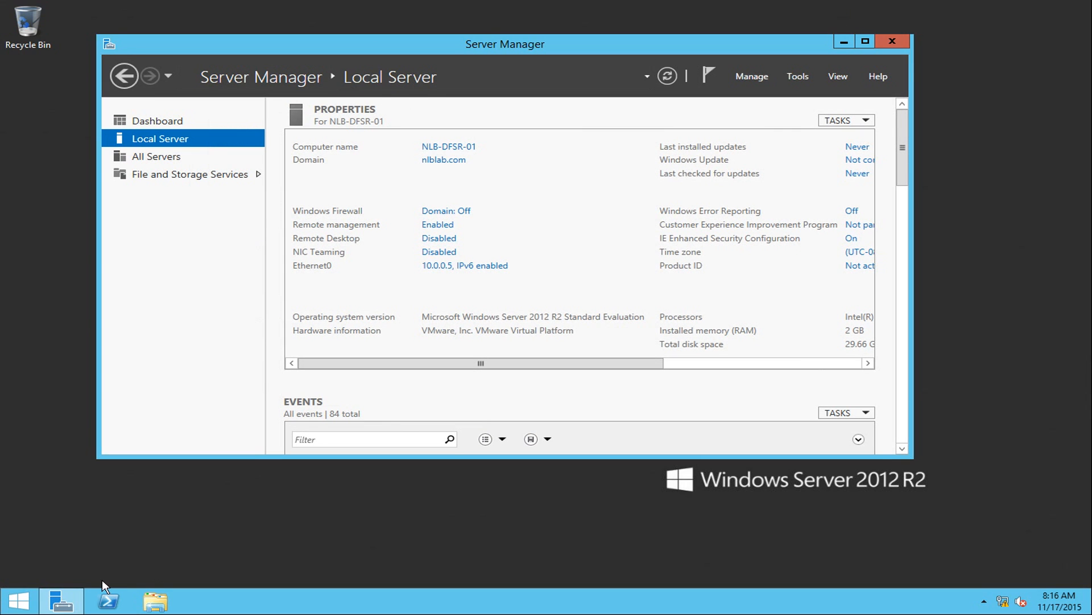
{"action": "right_click", "coordinate": [22, 603]}
{"action": "left_click", "coordinate": [139, 606]}
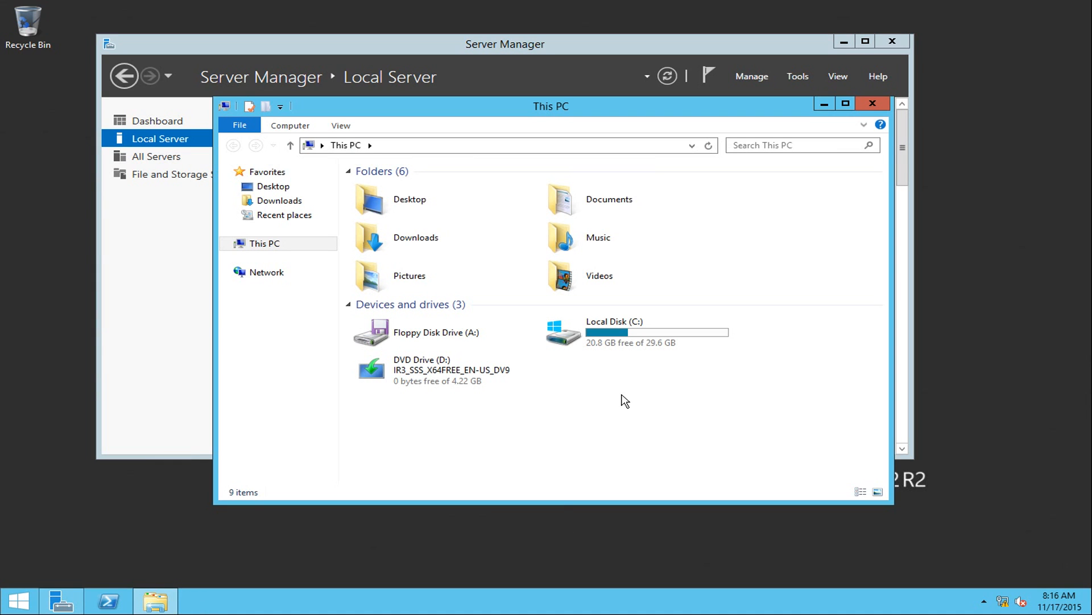
{"action": "left_click", "coordinate": [581, 349]}
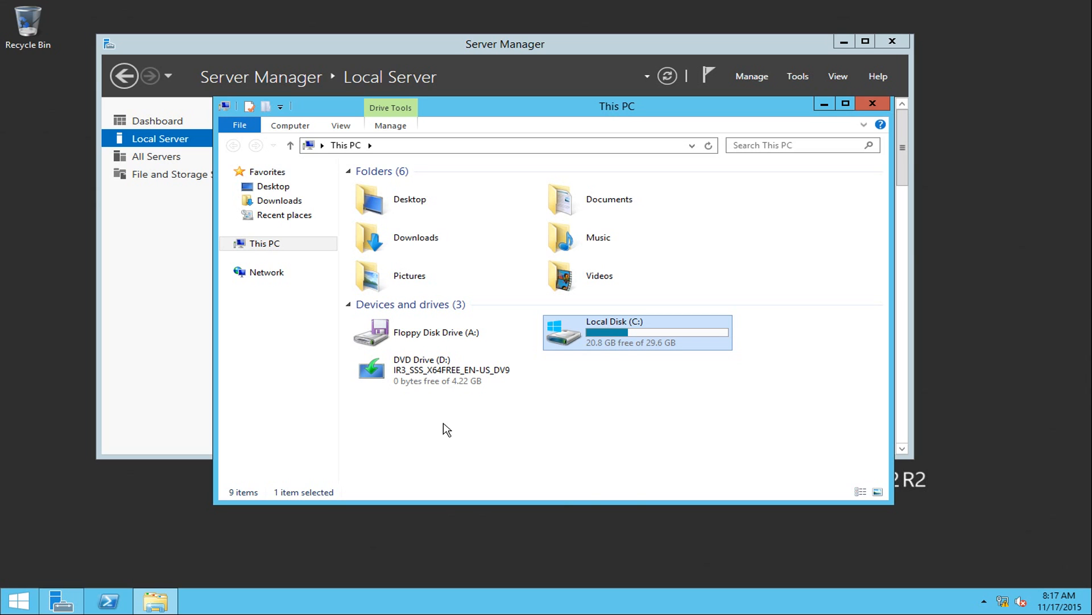
Open Disk Management in an enlarged Computer Management window to see the offline 20 GB Disk 1.
{"action": "right_click", "coordinate": [18, 603]}
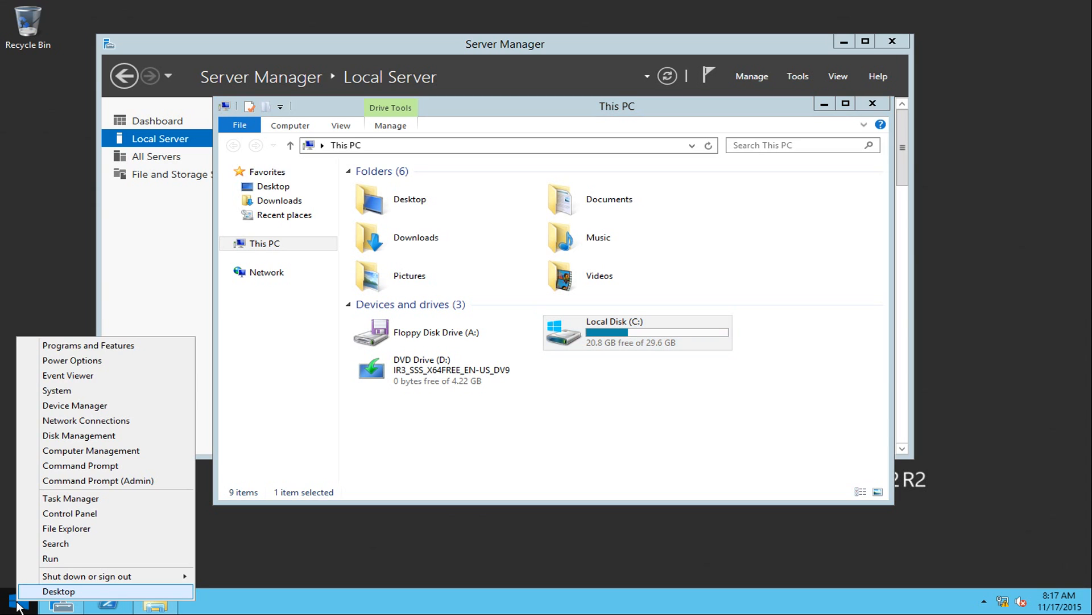
{"action": "left_click", "coordinate": [87, 452]}
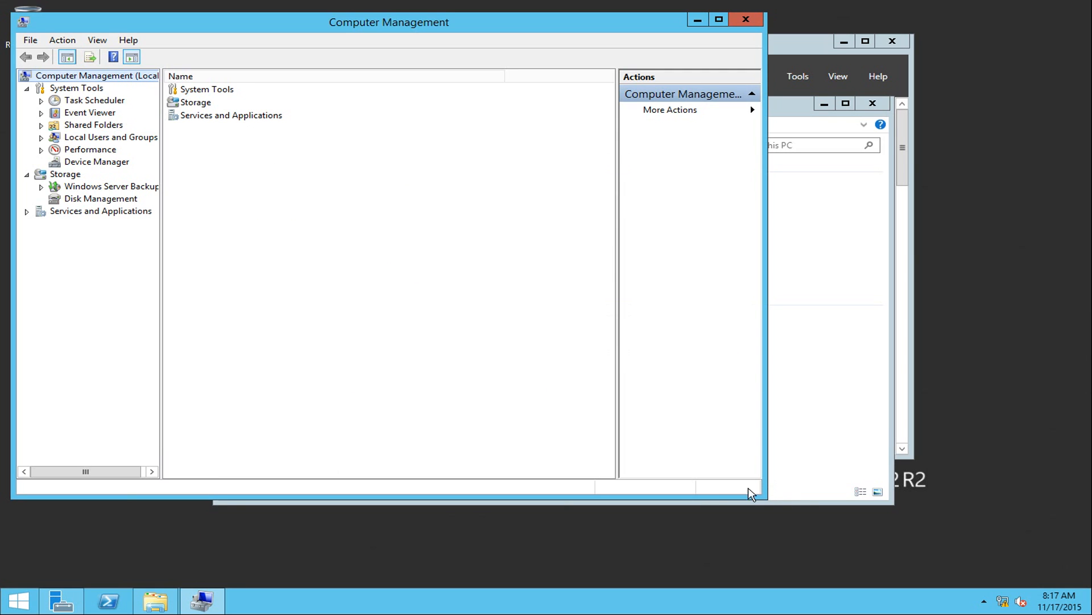
{"action": "left_click", "coordinate": [111, 201]}
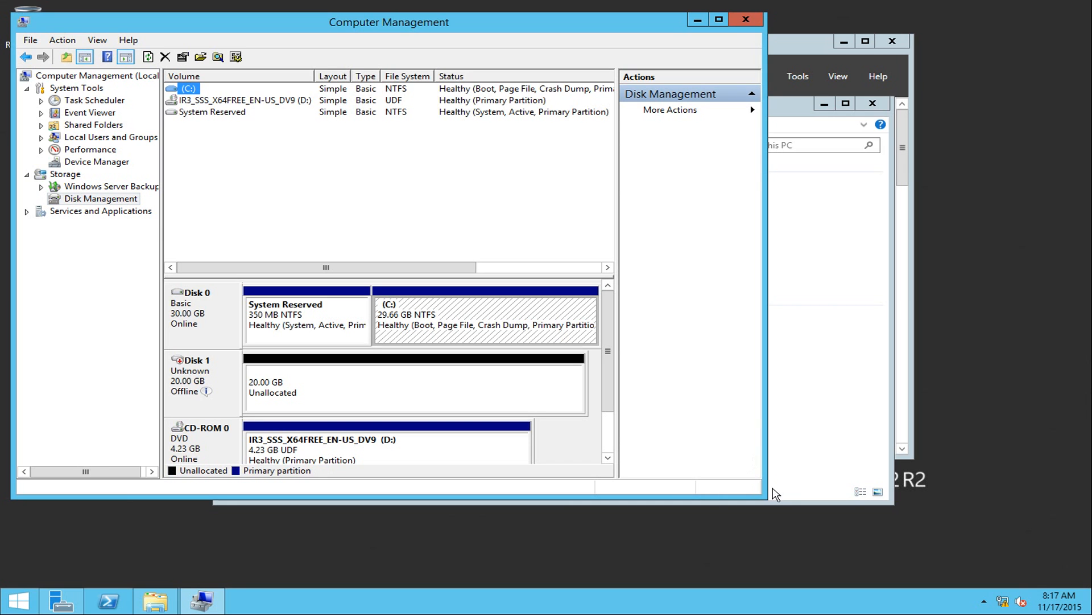
{"action": "left_click_drag", "start_coordinate": [766, 496], "coordinate": [989, 559]}
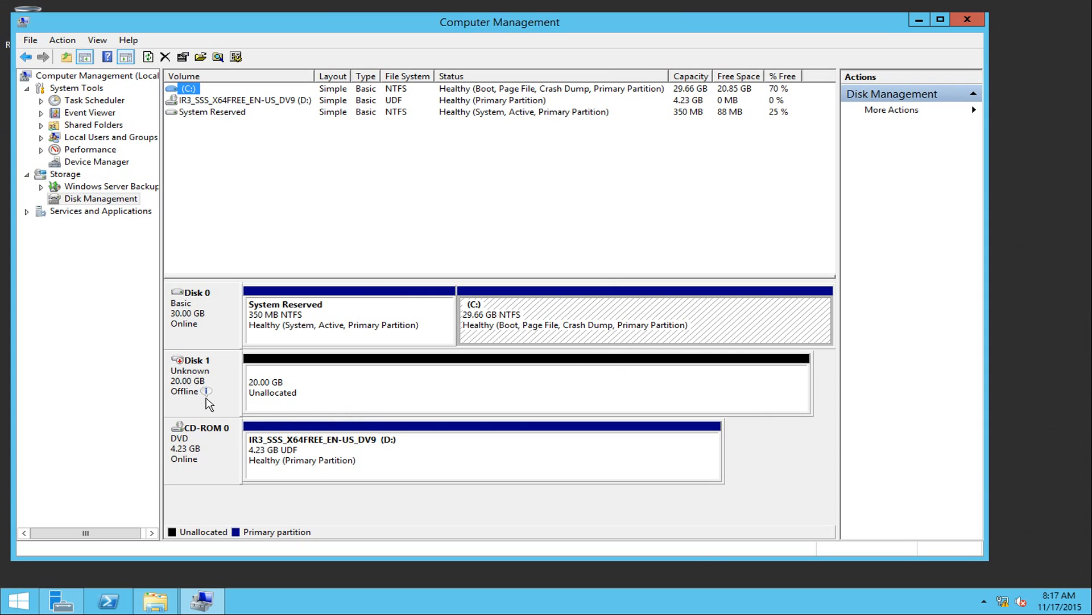
{"action": "mouse_move", "coordinate": [197, 388]}
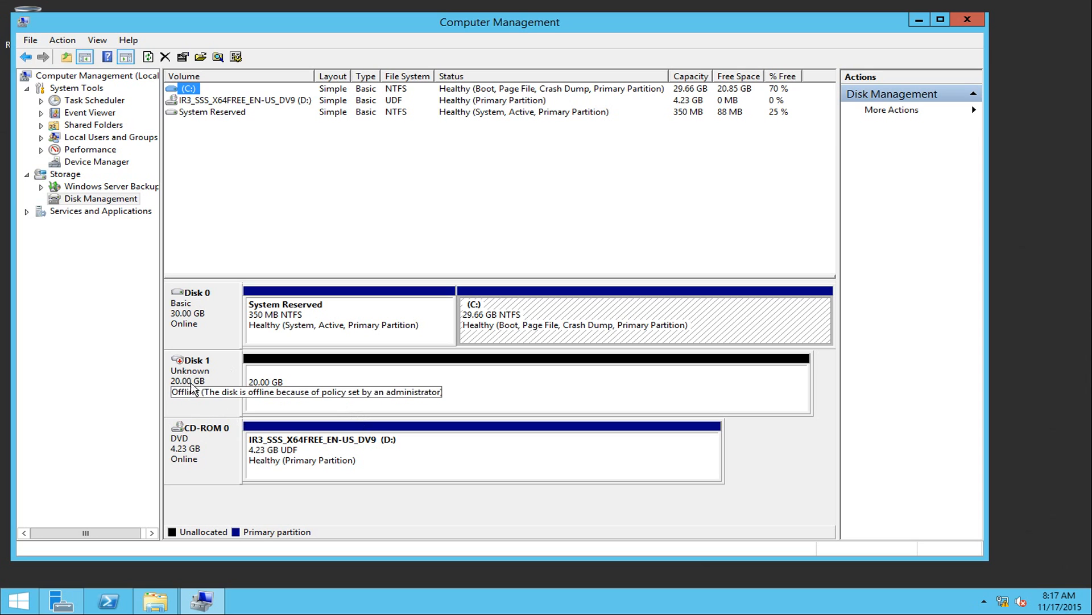
Bring Disk 1 online, initialize it as MBR, and select its 20 GB unallocated space.
{"action": "right_click", "coordinate": [188, 385]}
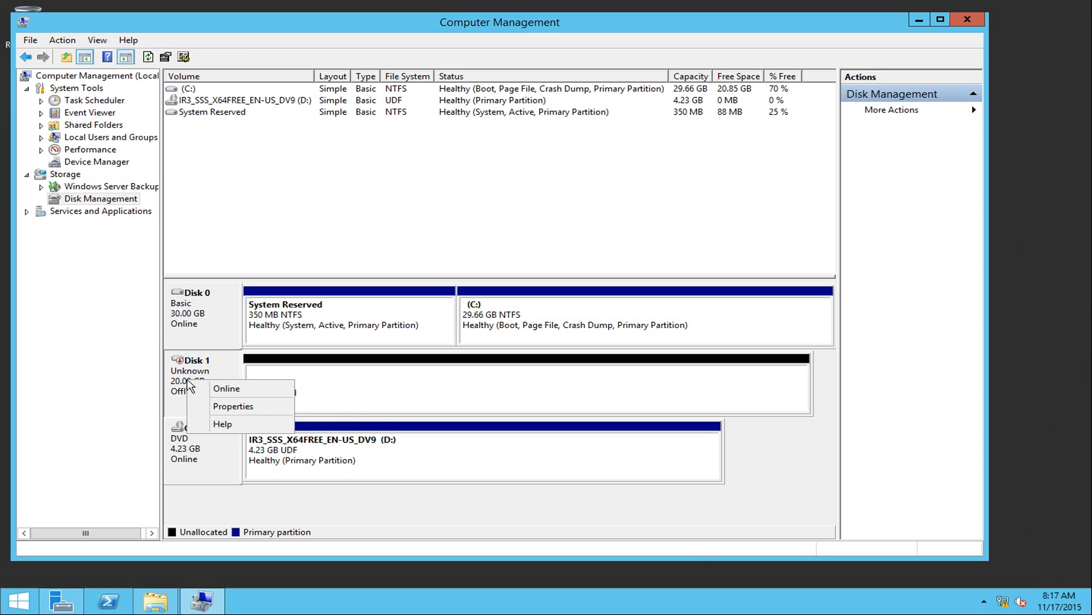
{"action": "left_click", "coordinate": [227, 389]}
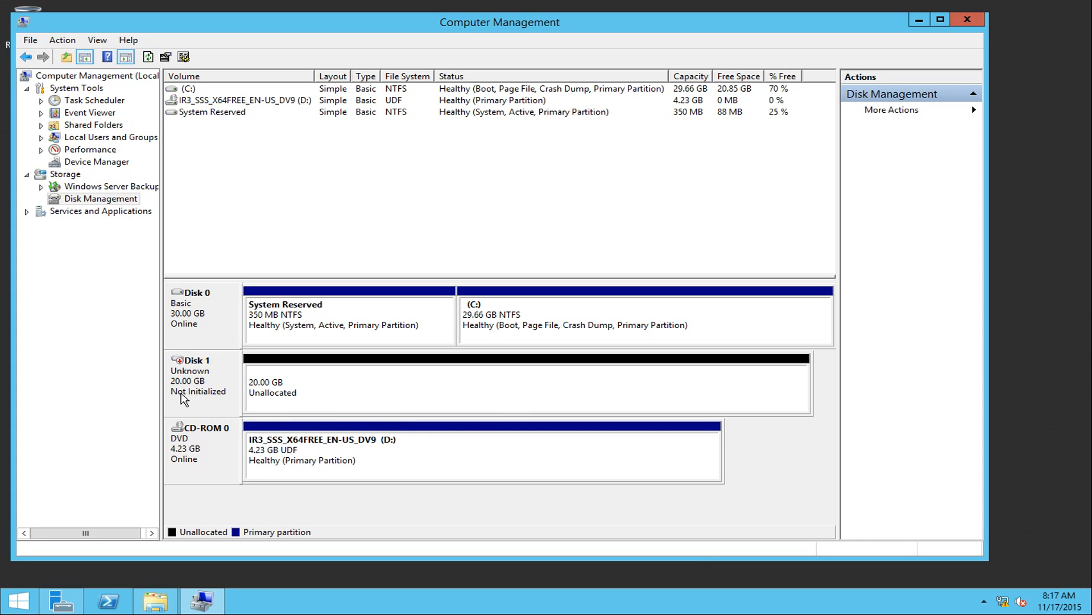
{"action": "right_click", "coordinate": [220, 374]}
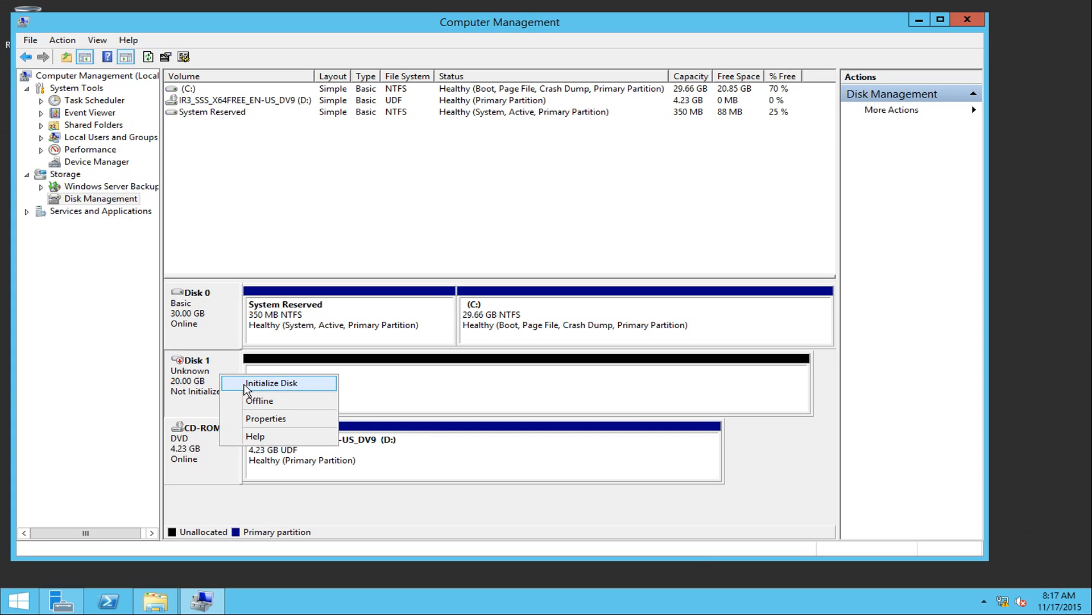
{"action": "left_click", "coordinate": [246, 384]}
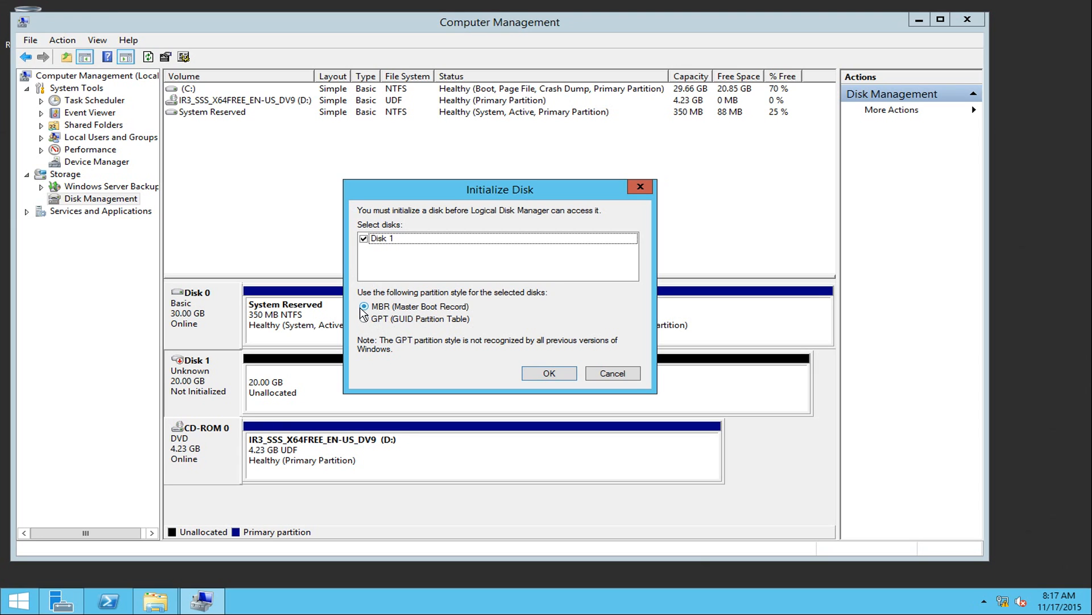
{"action": "left_click", "coordinate": [550, 373]}
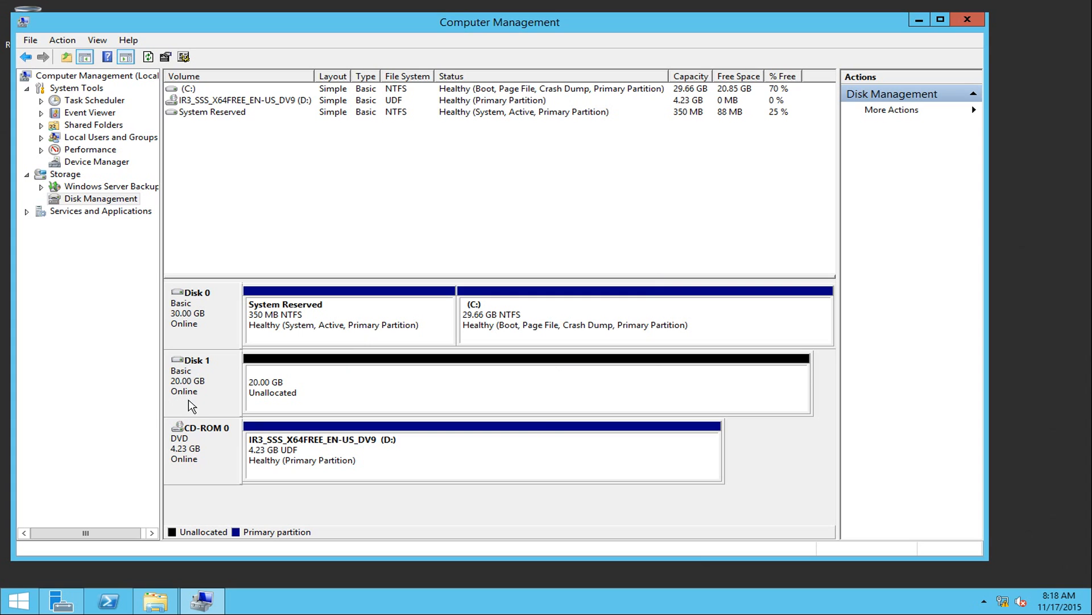
{"action": "left_click", "coordinate": [310, 400]}
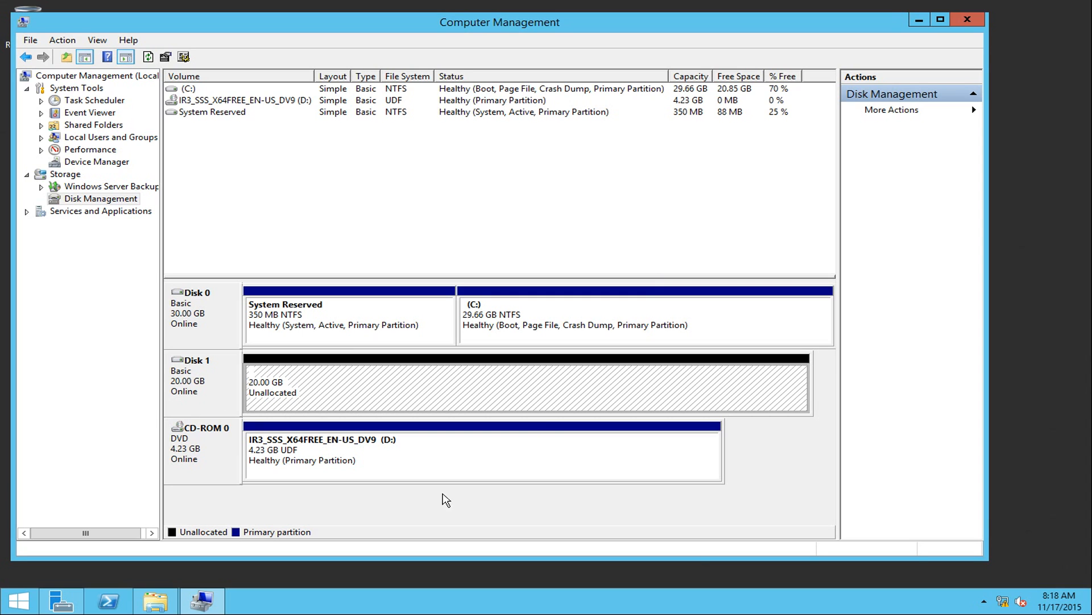
Start a new simple volume on Disk 1 using the full 20477 MB and drive letter E.
{"action": "right_click", "coordinate": [336, 387]}
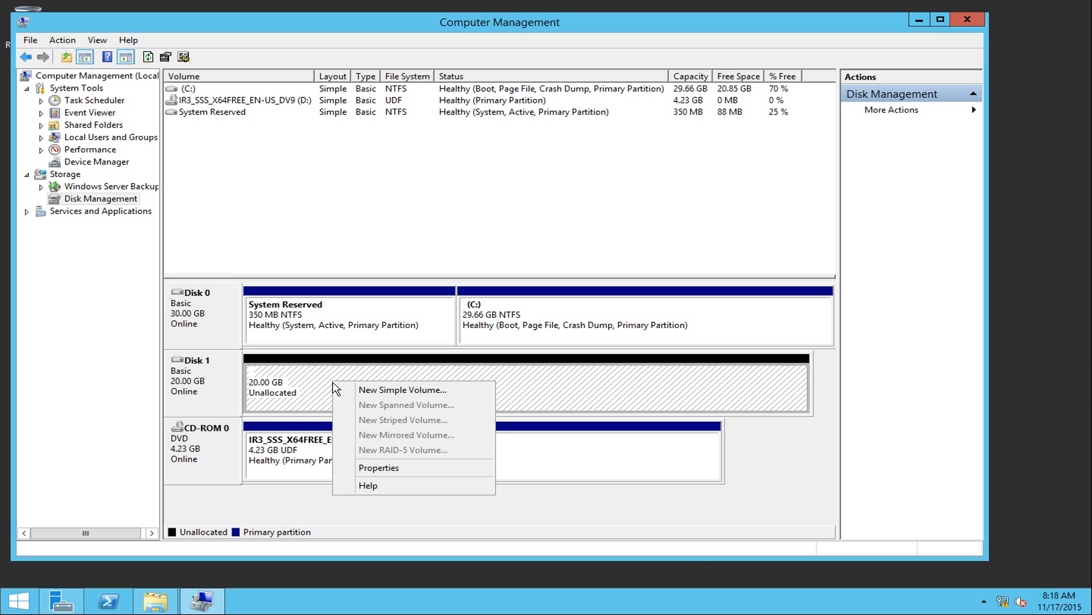
{"action": "left_click", "coordinate": [389, 392]}
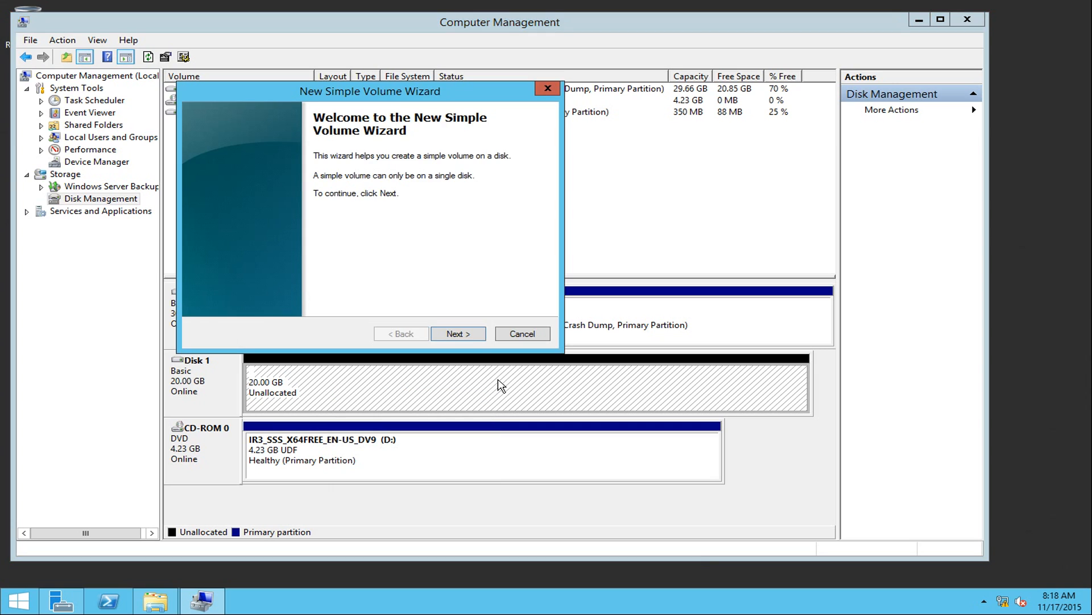
{"action": "left_click", "coordinate": [450, 330]}
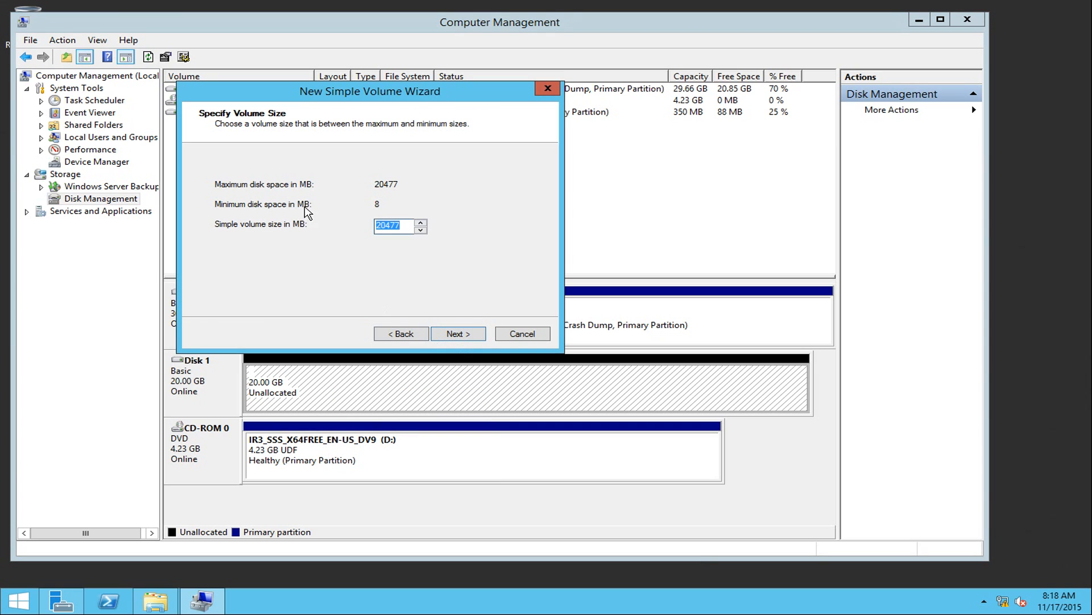
{"action": "left_click", "coordinate": [455, 335]}
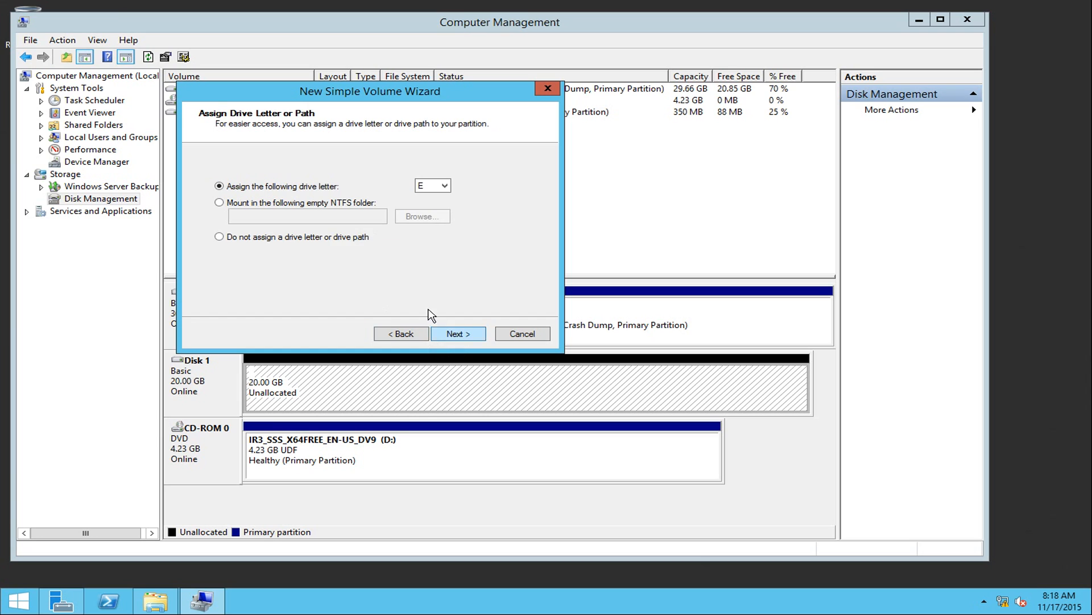
{"action": "left_click", "coordinate": [445, 185]}
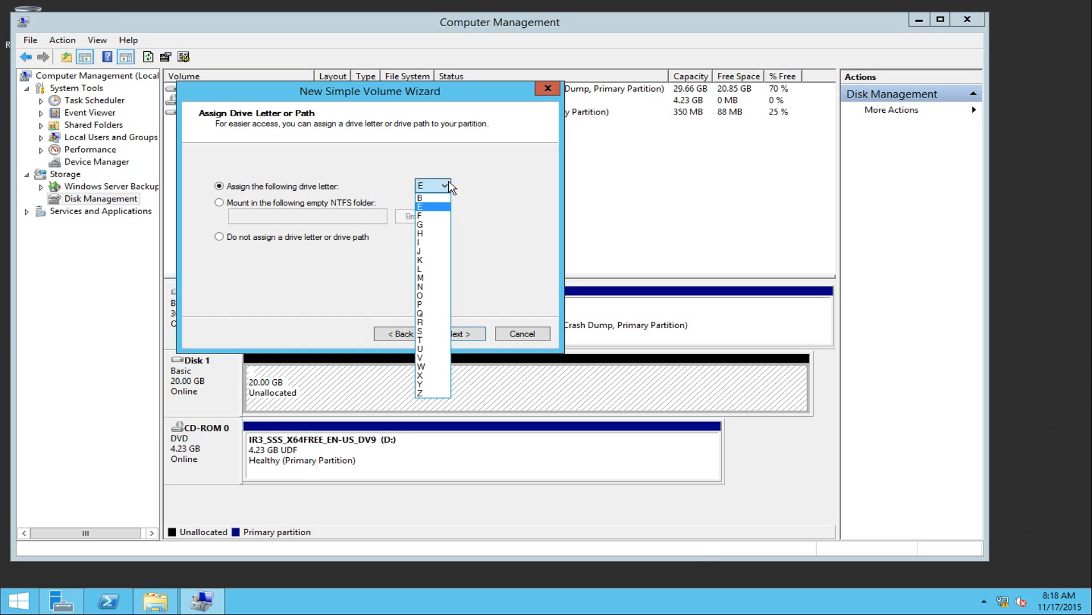
{"action": "left_click", "coordinate": [447, 188]}
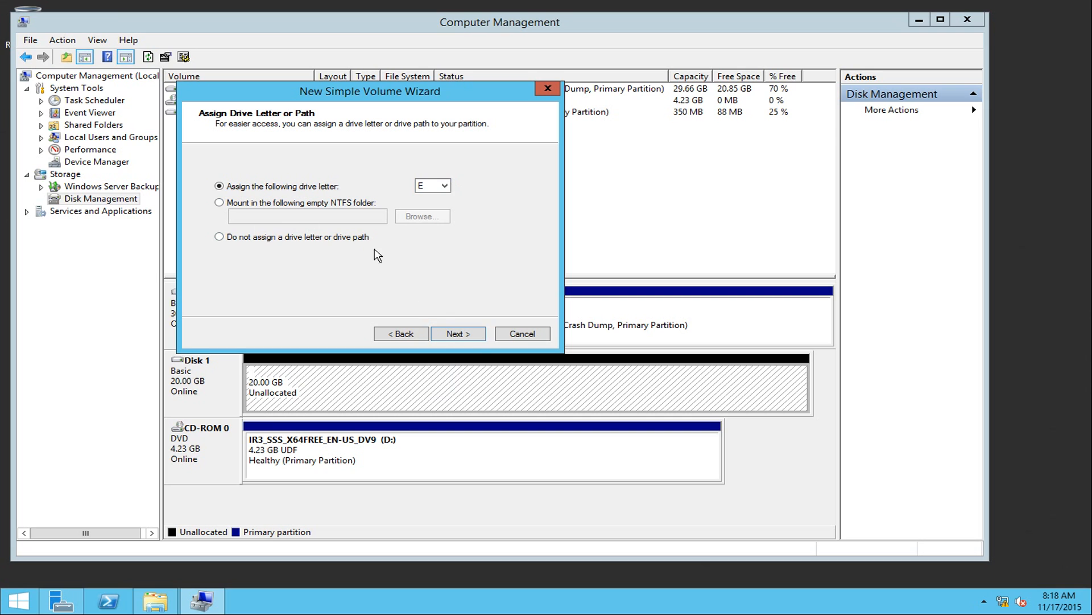
{"action": "left_click", "coordinate": [458, 334]}
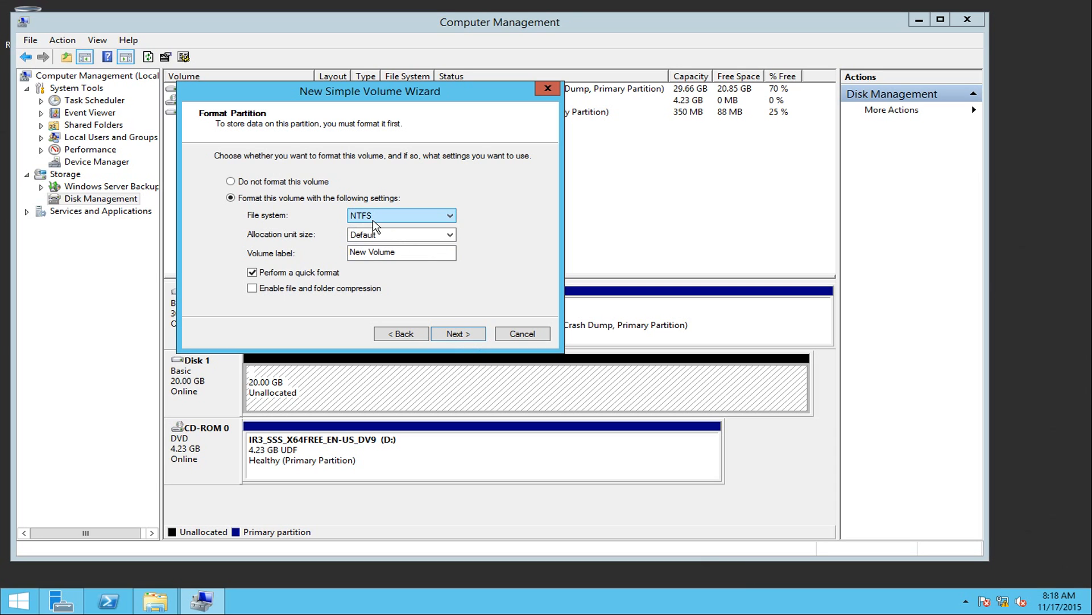
Format it NTFS with default allocation size and volume label Data, and finish the wizard.
{"action": "left_click", "coordinate": [450, 216]}
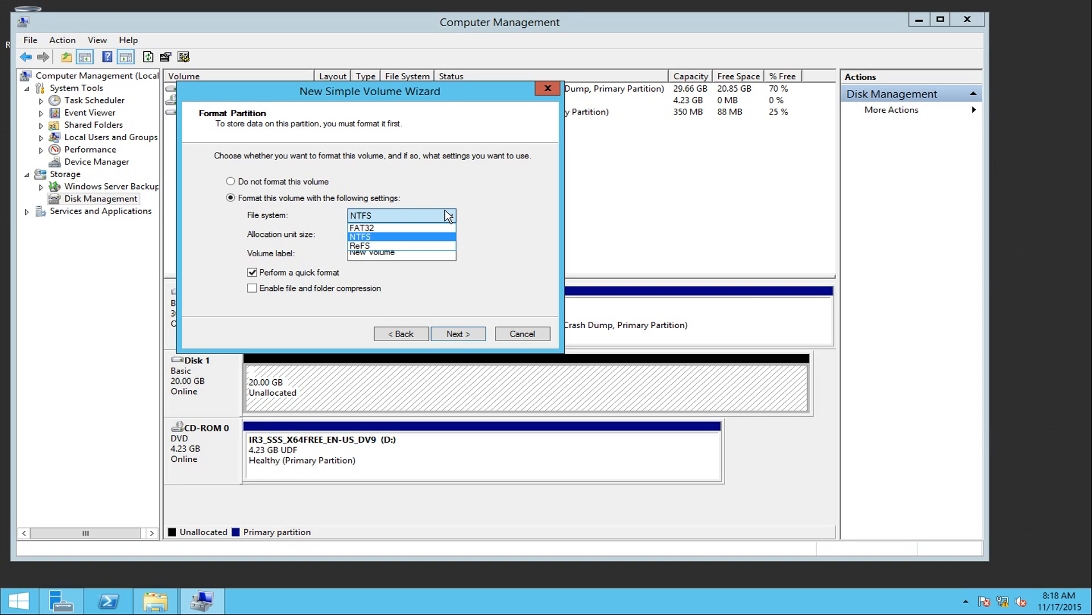
{"action": "left_click", "coordinate": [385, 235]}
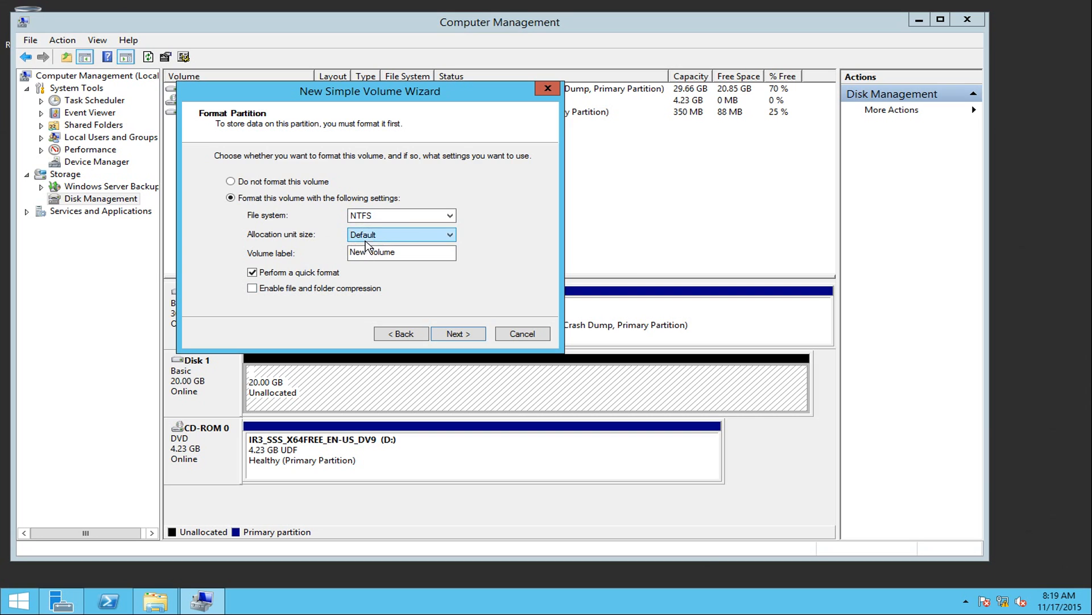
{"action": "left_click", "coordinate": [388, 236]}
{"action": "left_click", "coordinate": [388, 236]}
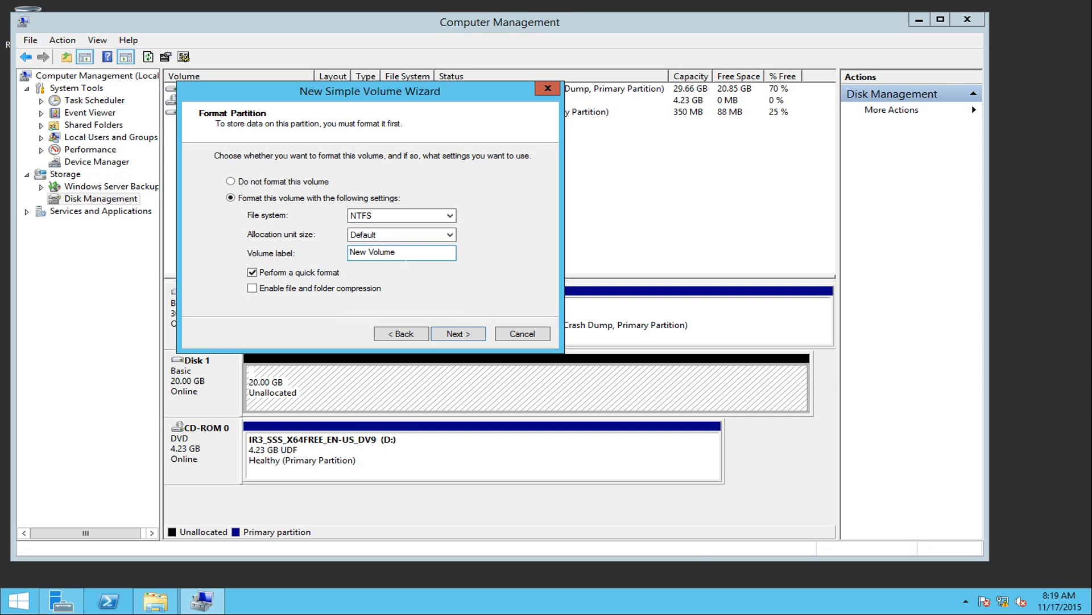
{"action": "left_click_drag", "start_coordinate": [405, 254], "coordinate": [282, 255]}
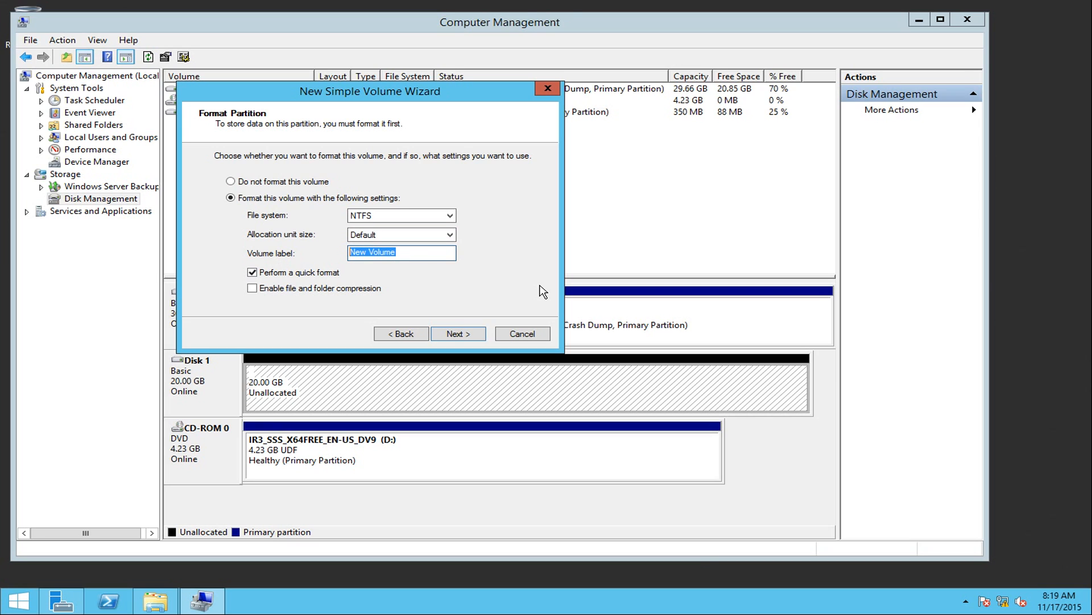
{"action": "type", "text": "Sha"}
{"action": "left_click", "coordinate": [471, 336]}
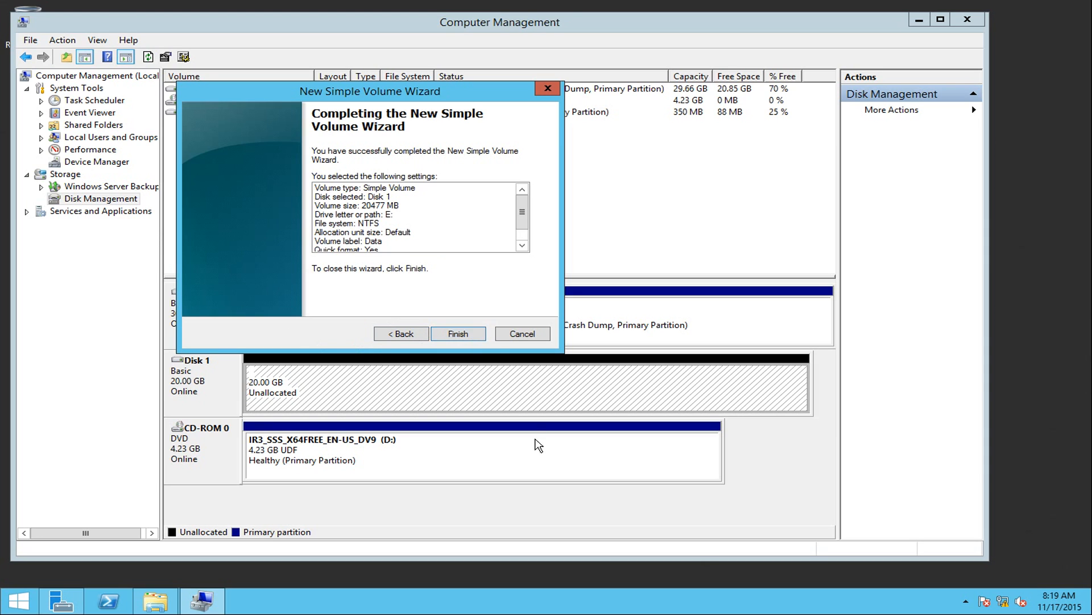
{"action": "left_click", "coordinate": [474, 337]}
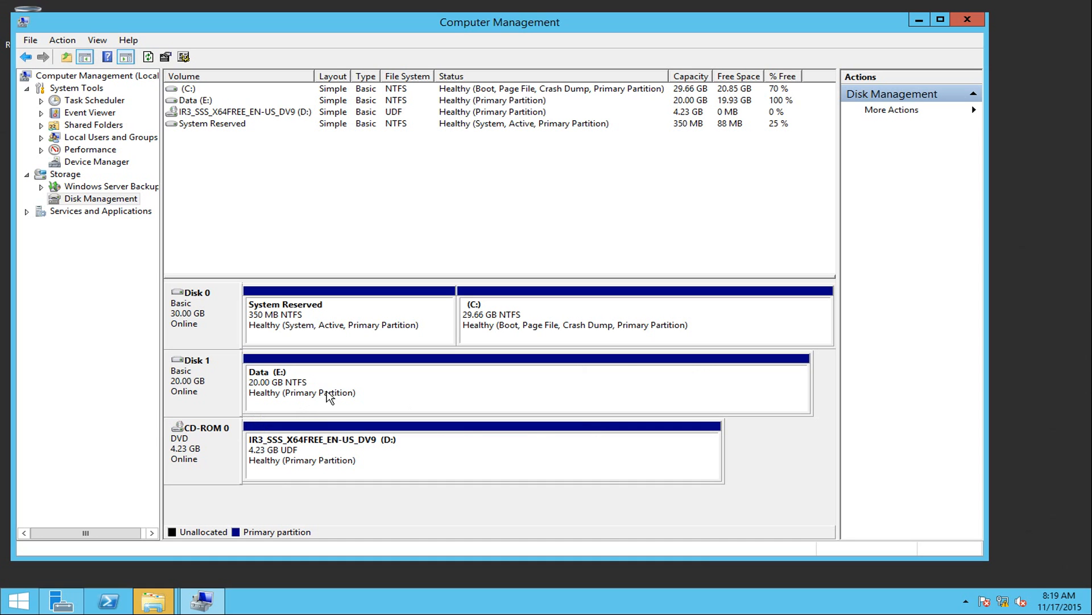
Cancel the format-disk prompt and open the new, empty Data (E:) drive with 19.9 GB free.
{"action": "mouse_move", "coordinate": [162, 603]}
{"action": "left_click", "coordinate": [245, 546]}
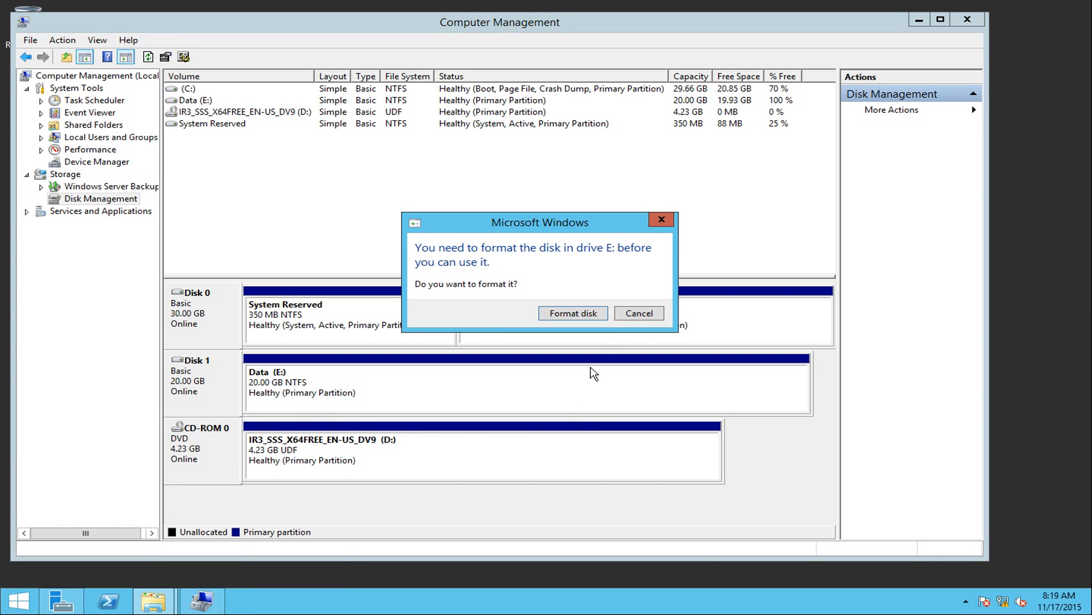
{"action": "left_click", "coordinate": [634, 314]}
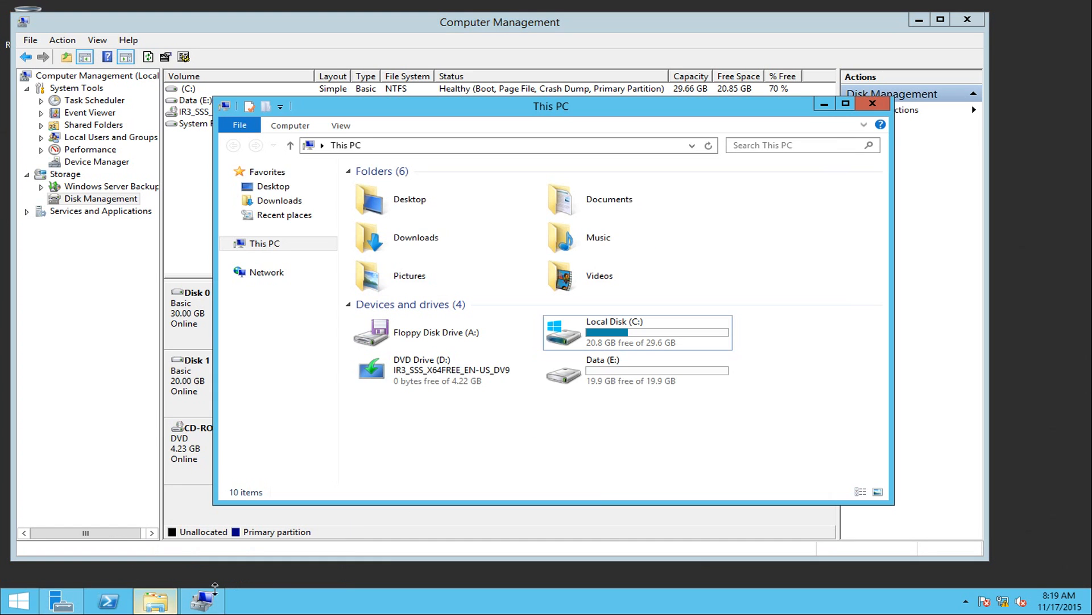
{"action": "left_click", "coordinate": [599, 385]}
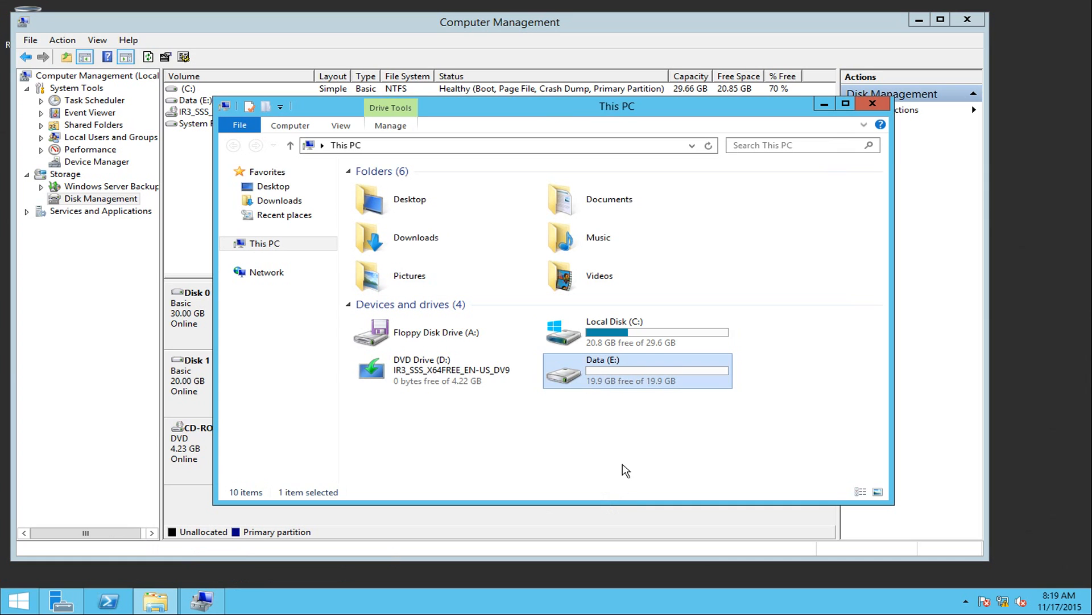
{"action": "double_click", "coordinate": [606, 387]}
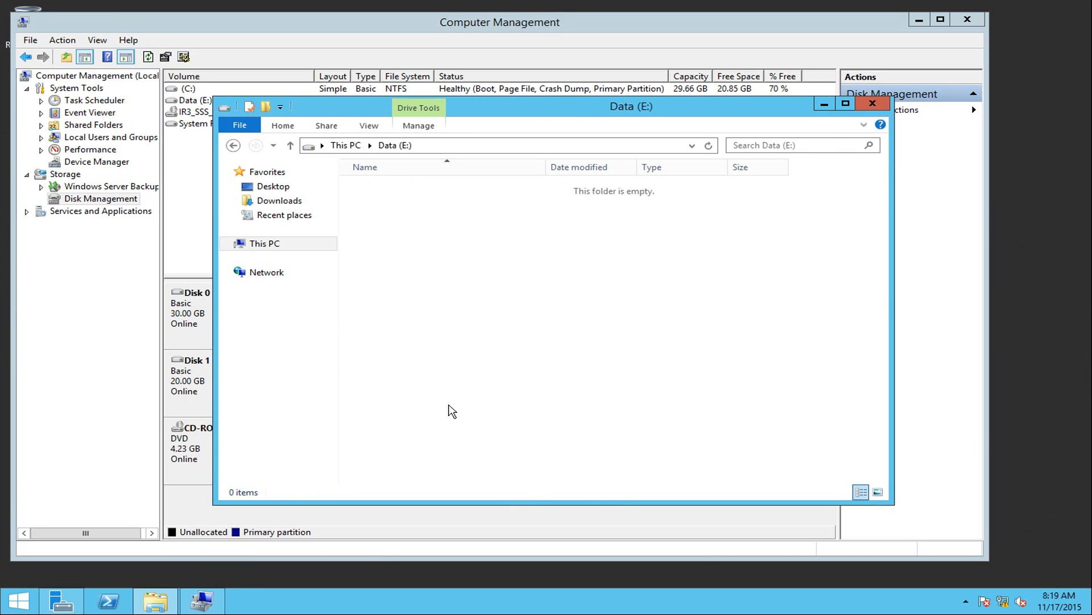
{"action": "left_click_drag", "start_coordinate": [428, 206], "coordinate": [670, 318]}
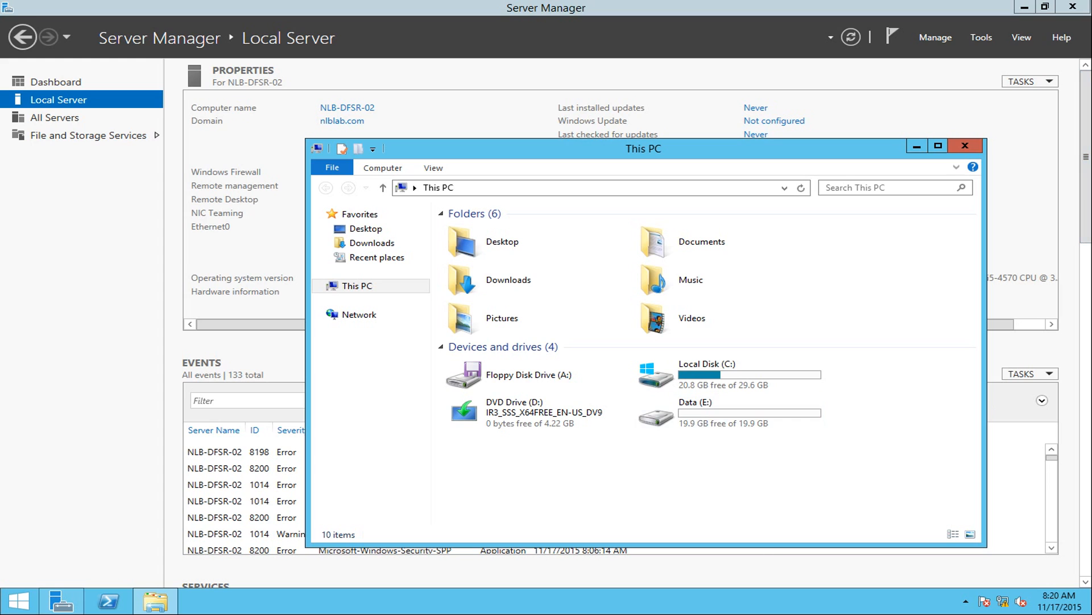
Select Data (E:), then return to Server Manager's Local Server page for NLB-DFSR-01.
{"action": "left_click", "coordinate": [712, 417]}
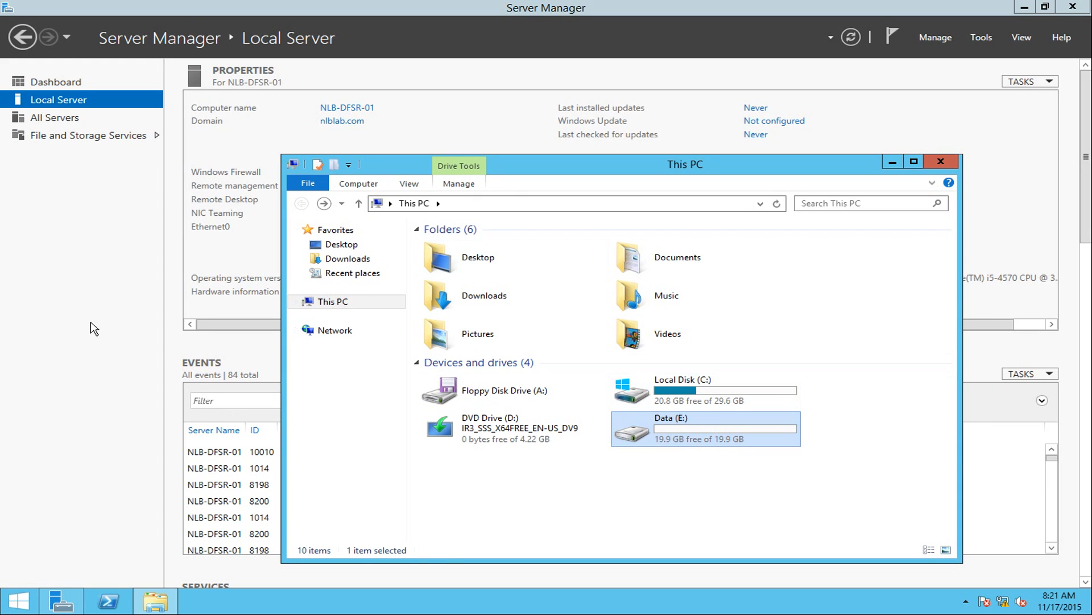
{"action": "left_click", "coordinate": [73, 304]}
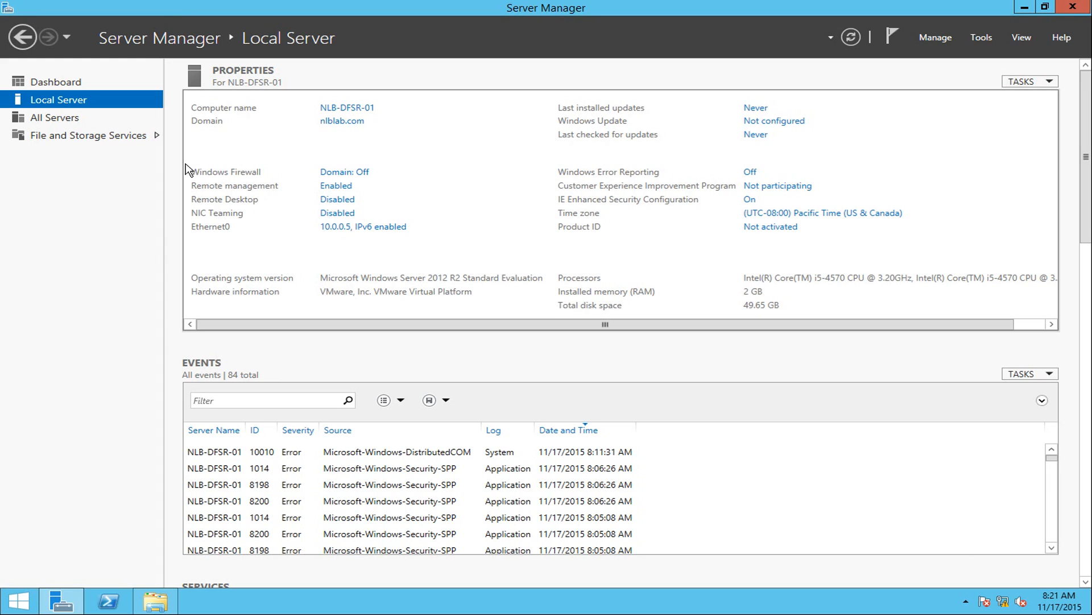
Start Add Roles and Features on NLB-DFSR-01 from All Servers, keeping role-based installation.
{"action": "left_click", "coordinate": [73, 122]}
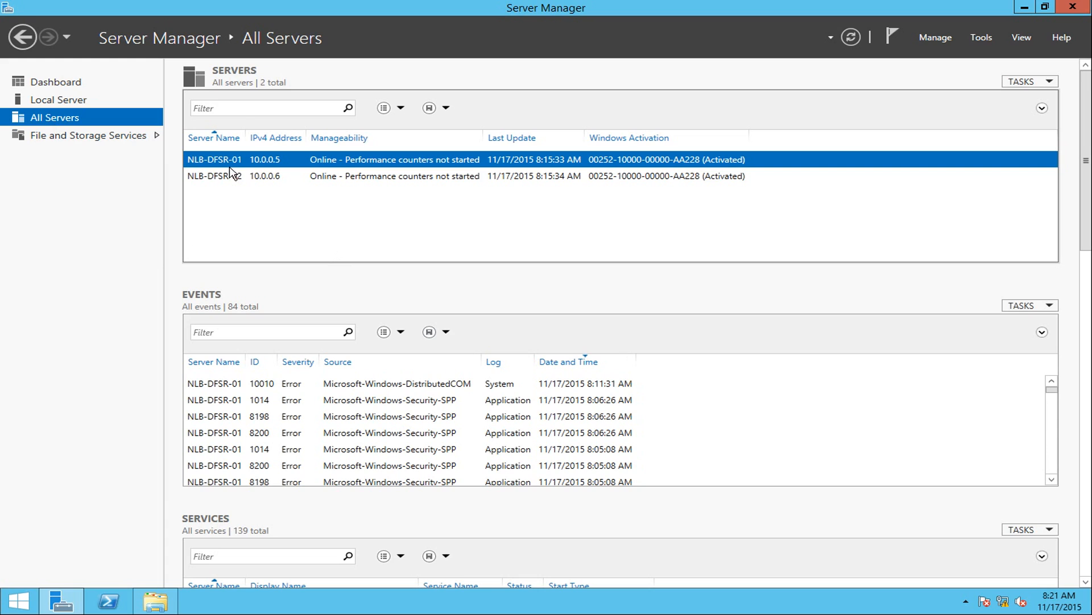
{"action": "right_click", "coordinate": [311, 160]}
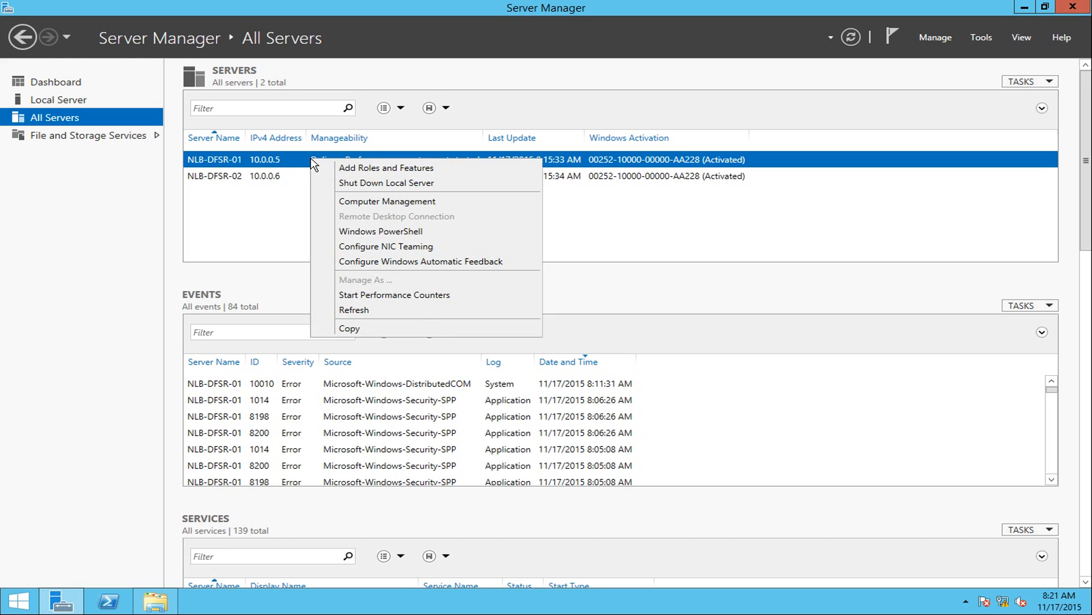
{"action": "left_click", "coordinate": [362, 169]}
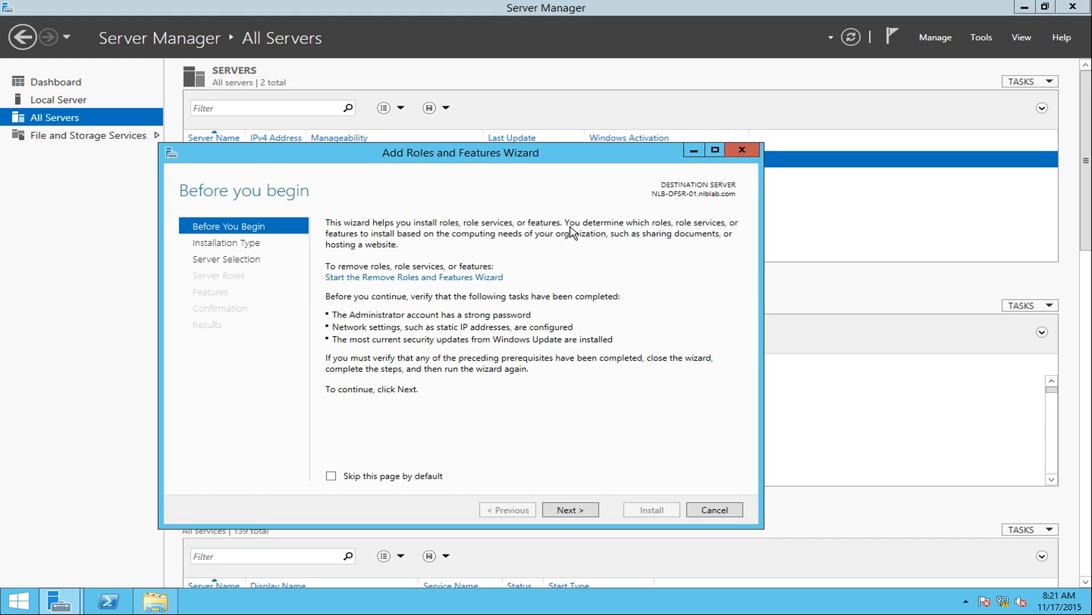
{"action": "left_click", "coordinate": [564, 510]}
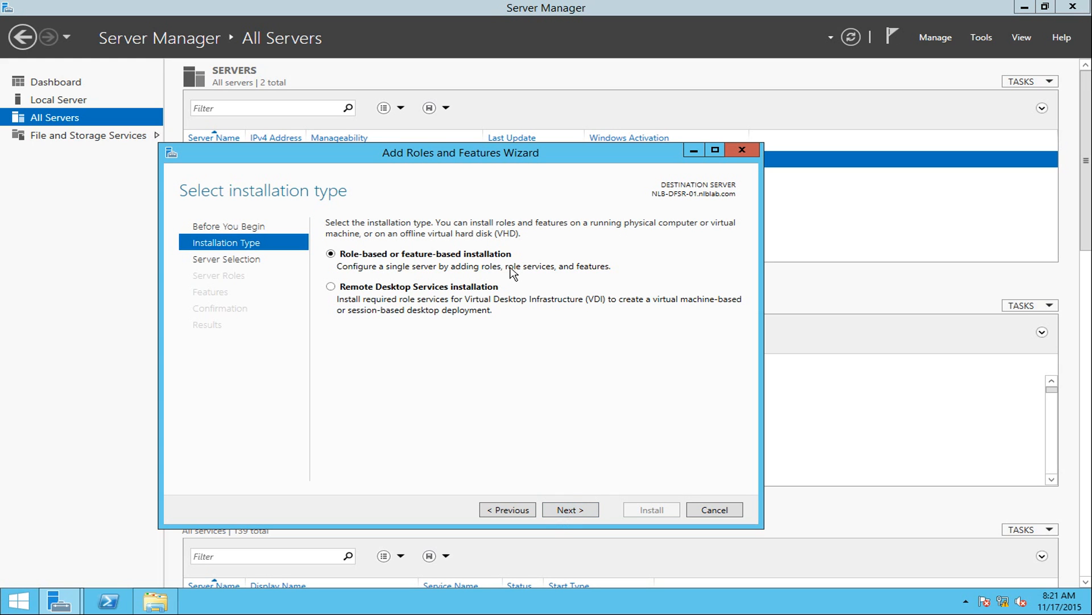
{"action": "left_click", "coordinate": [567, 509]}
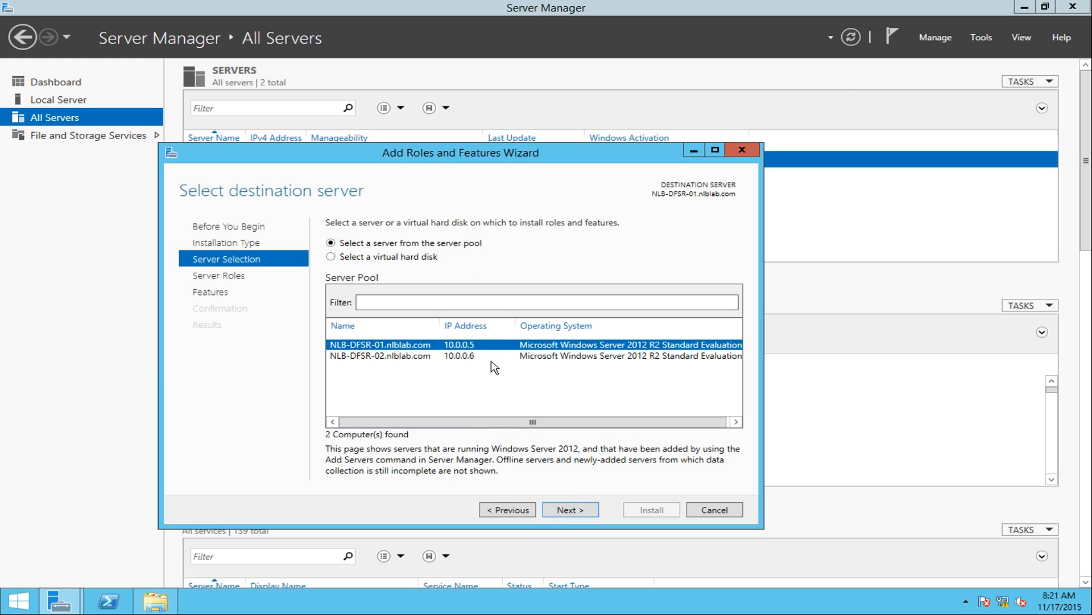
On NLB-DFSR-01, select DFS Namespaces (with its required features) and DFS Replication, and start installing them.
{"action": "left_click", "coordinate": [564, 510]}
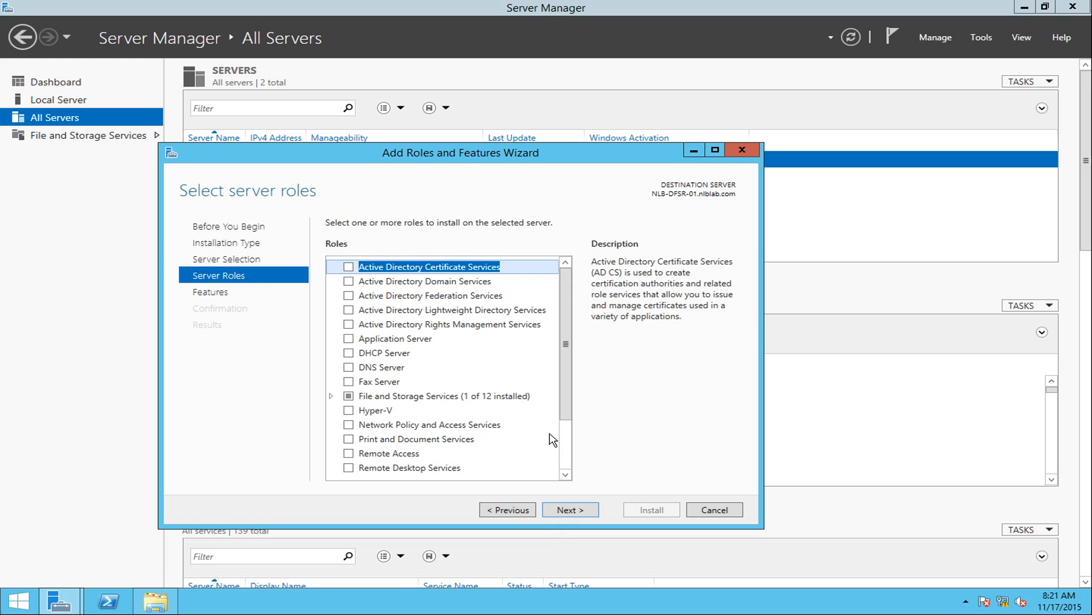
{"action": "left_click", "coordinate": [331, 396]}
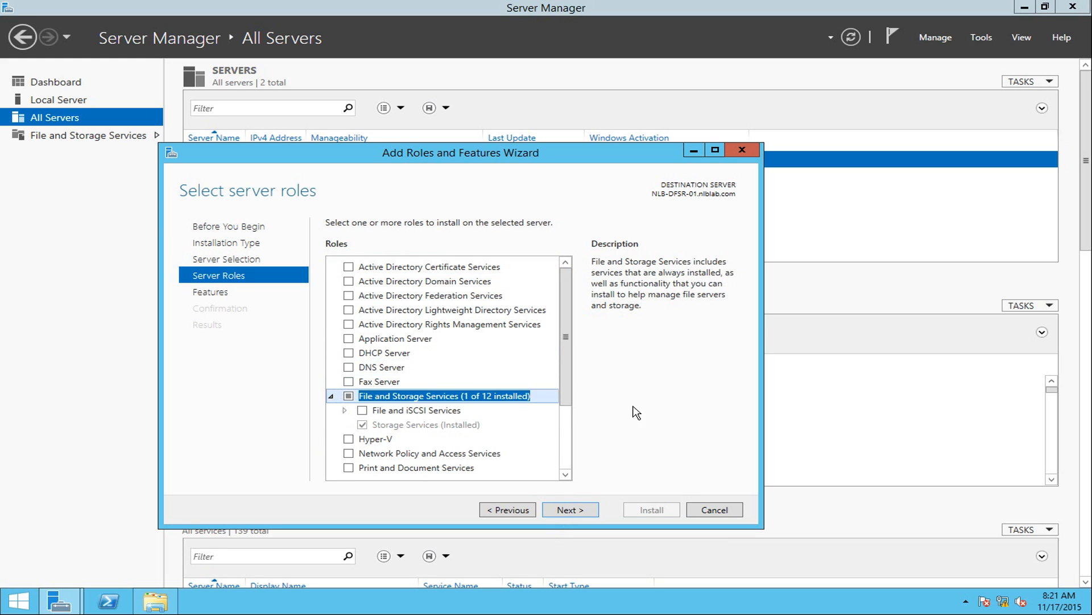
{"action": "left_click_drag", "start_coordinate": [566, 390], "coordinate": [569, 421]}
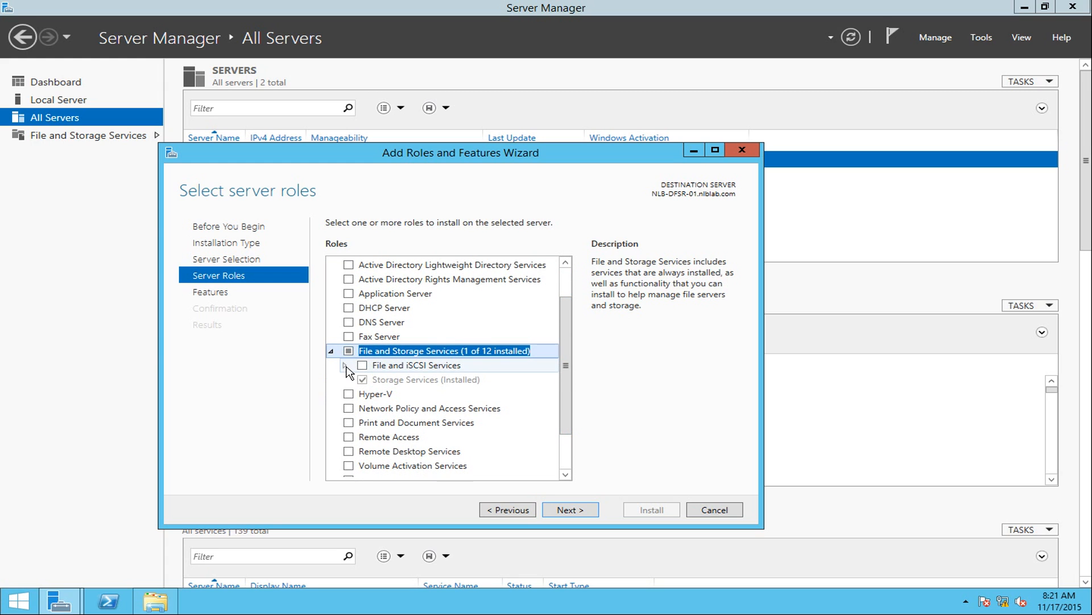
{"action": "left_click", "coordinate": [345, 366]}
{"action": "left_click_drag", "start_coordinate": [571, 361], "coordinate": [567, 393]}
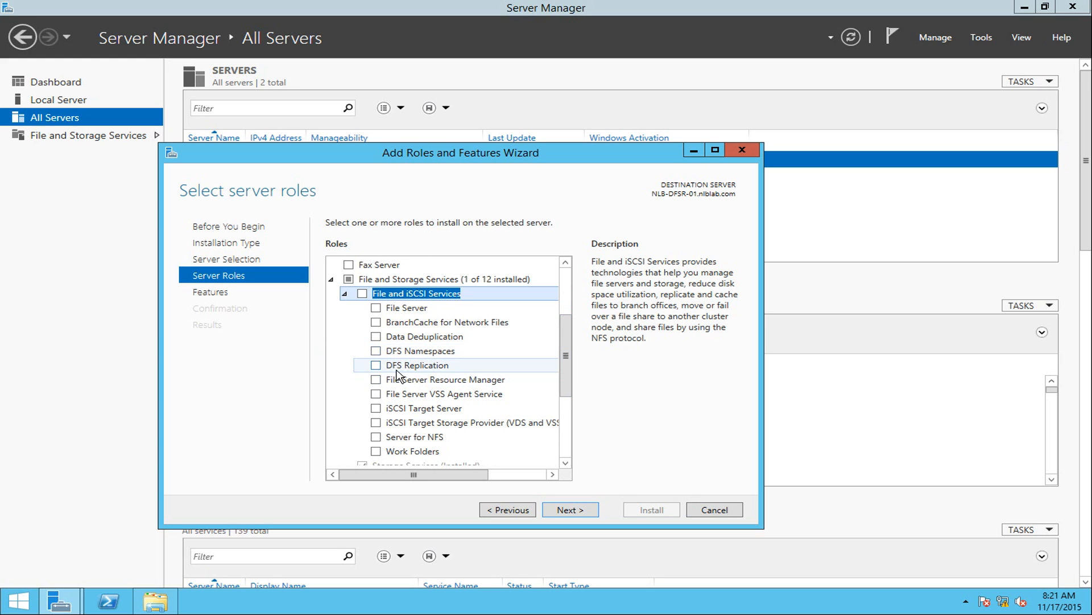
{"action": "left_click", "coordinate": [376, 351]}
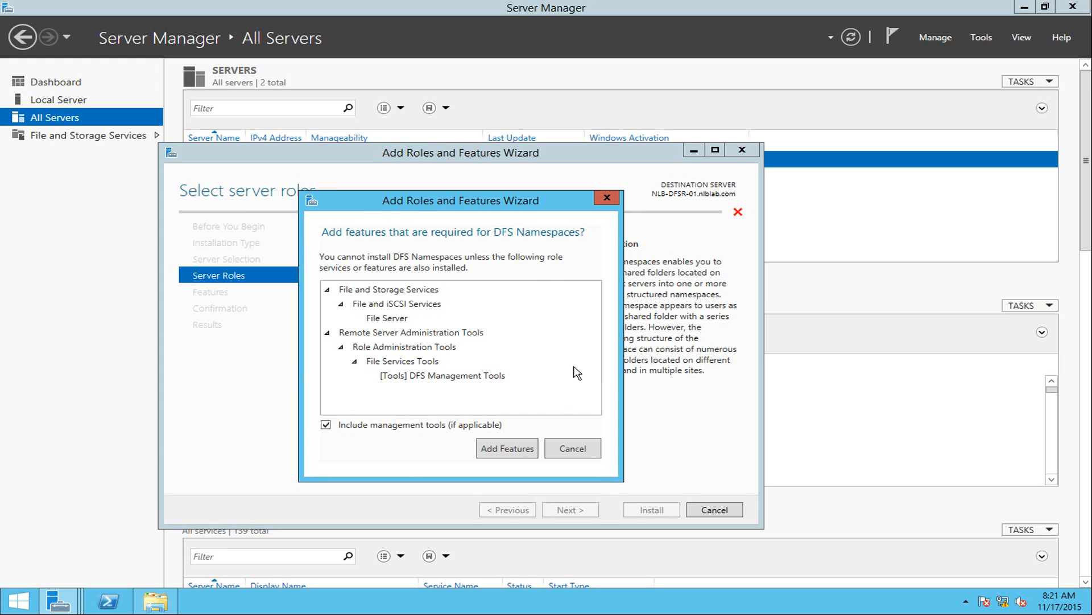
{"action": "left_click", "coordinate": [494, 449]}
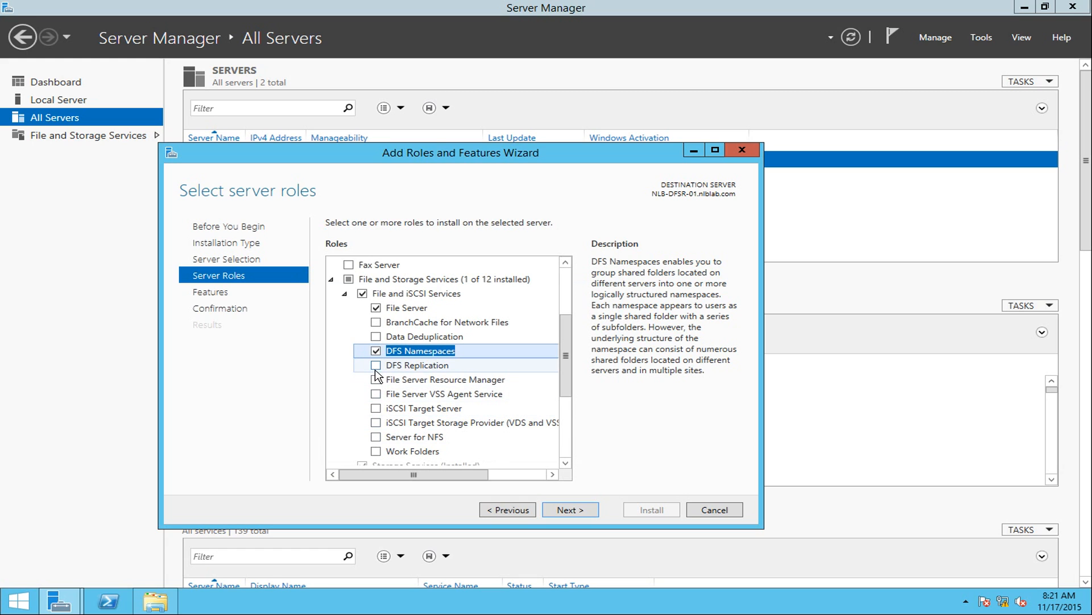
{"action": "left_click", "coordinate": [375, 366]}
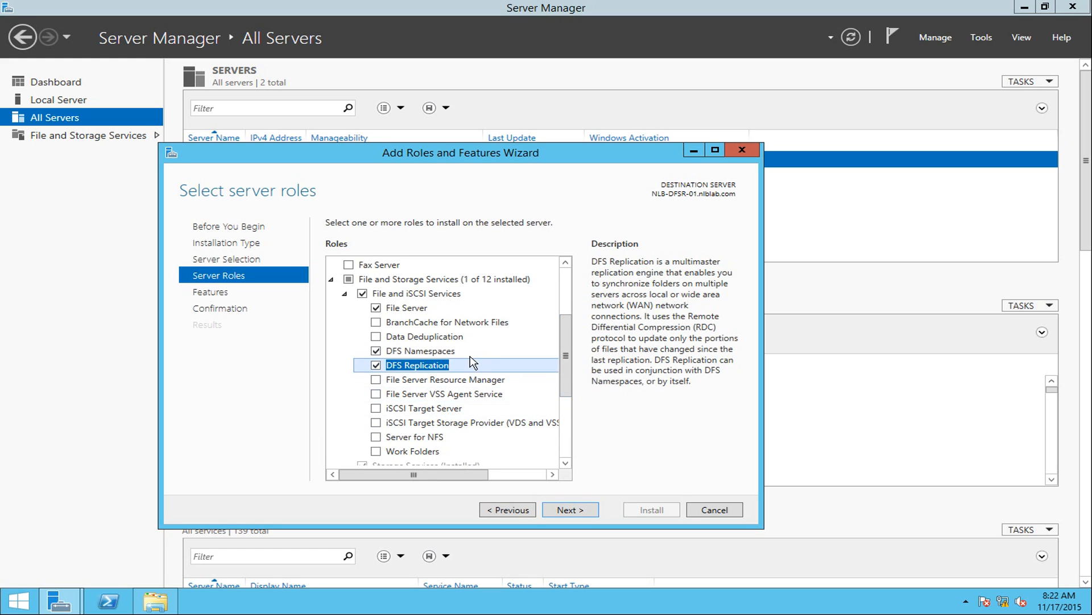
{"action": "left_click", "coordinate": [578, 513]}
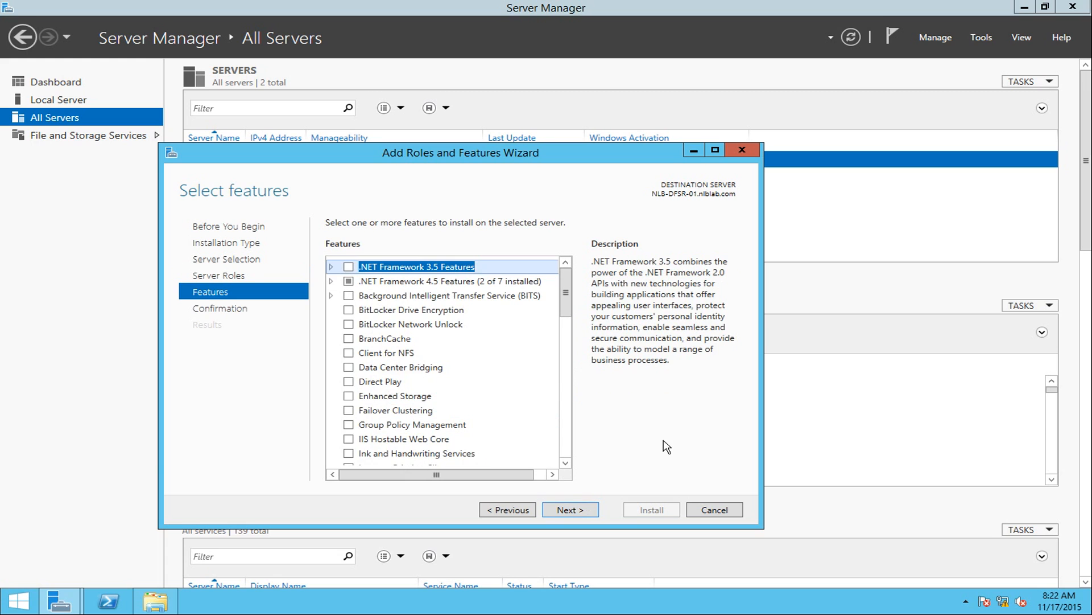
{"action": "left_click", "coordinate": [593, 511]}
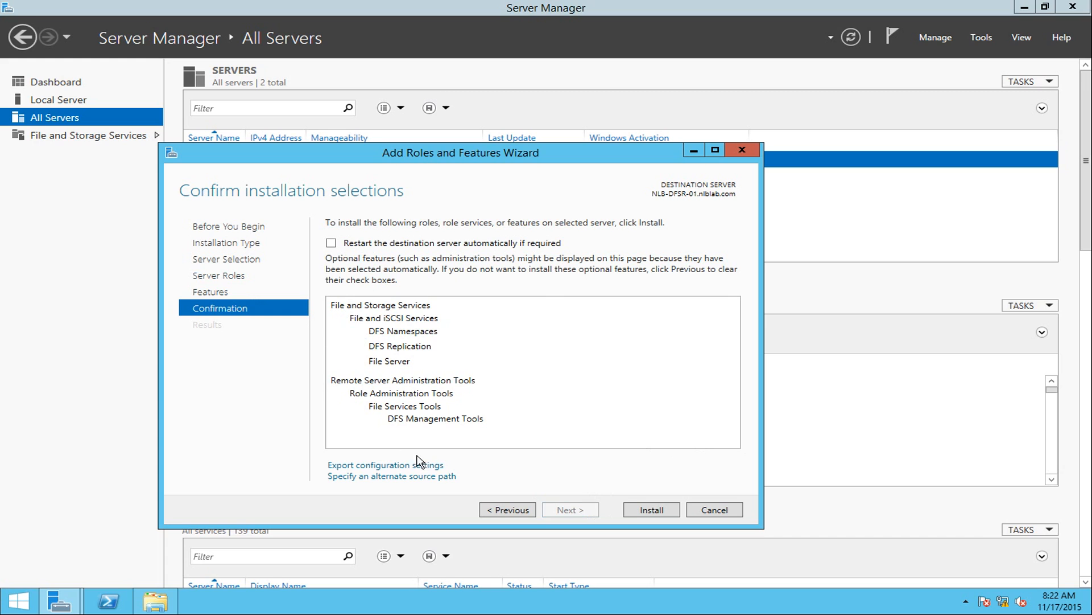
{"action": "left_click", "coordinate": [652, 510]}
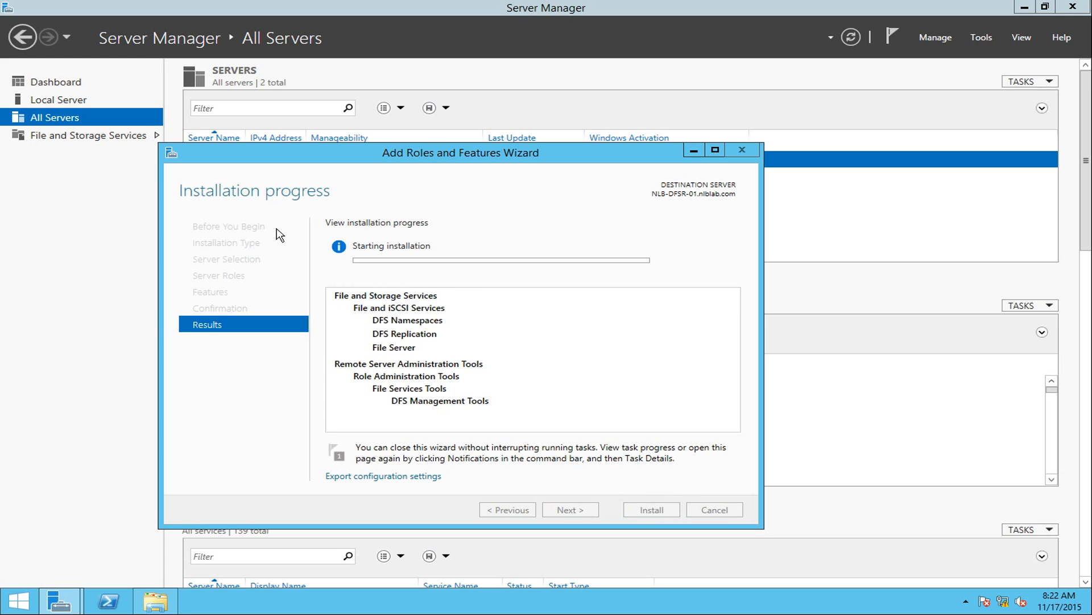
Launch Add Roles and Features for NLB-DFSR-02 with role-based installation on that server.
{"action": "right_click", "coordinate": [60, 121]}
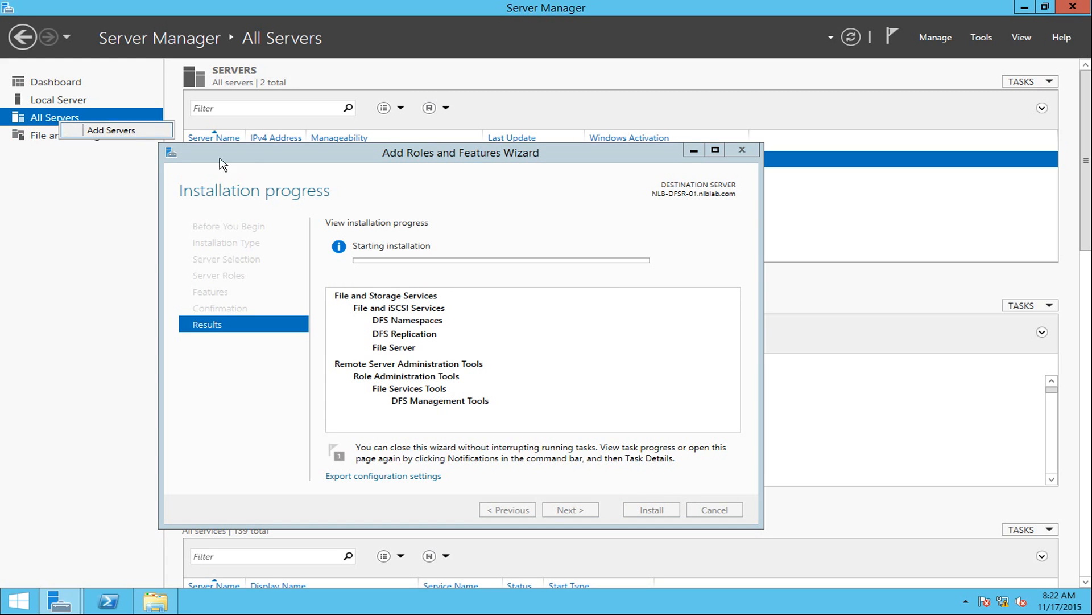
{"action": "left_click", "coordinate": [294, 157]}
{"action": "left_click", "coordinate": [694, 151]}
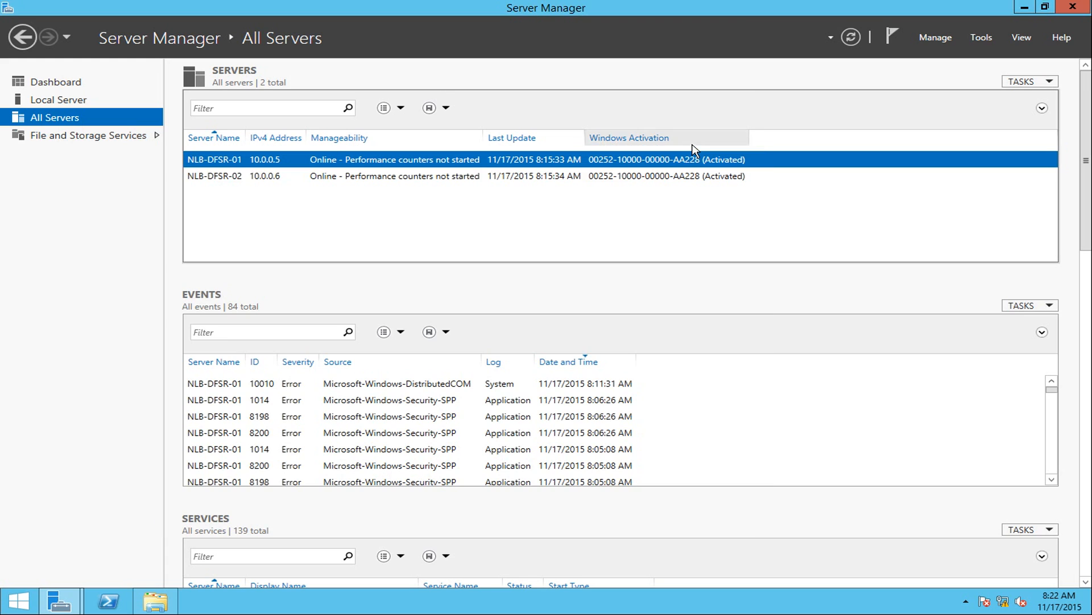
{"action": "right_click", "coordinate": [243, 181]}
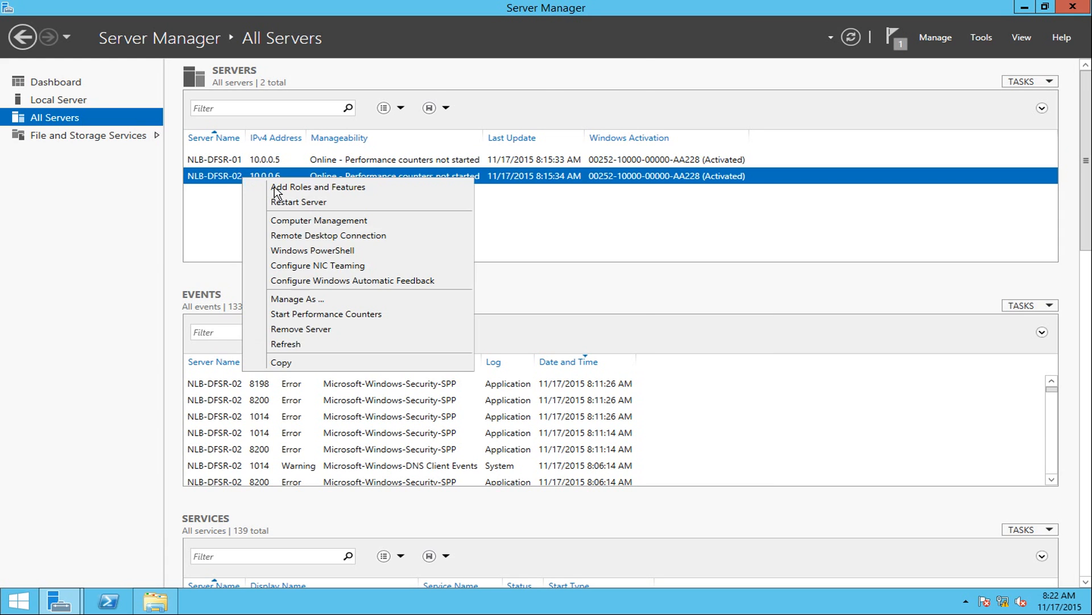
{"action": "left_click", "coordinate": [276, 185]}
{"action": "left_click", "coordinate": [450, 403]}
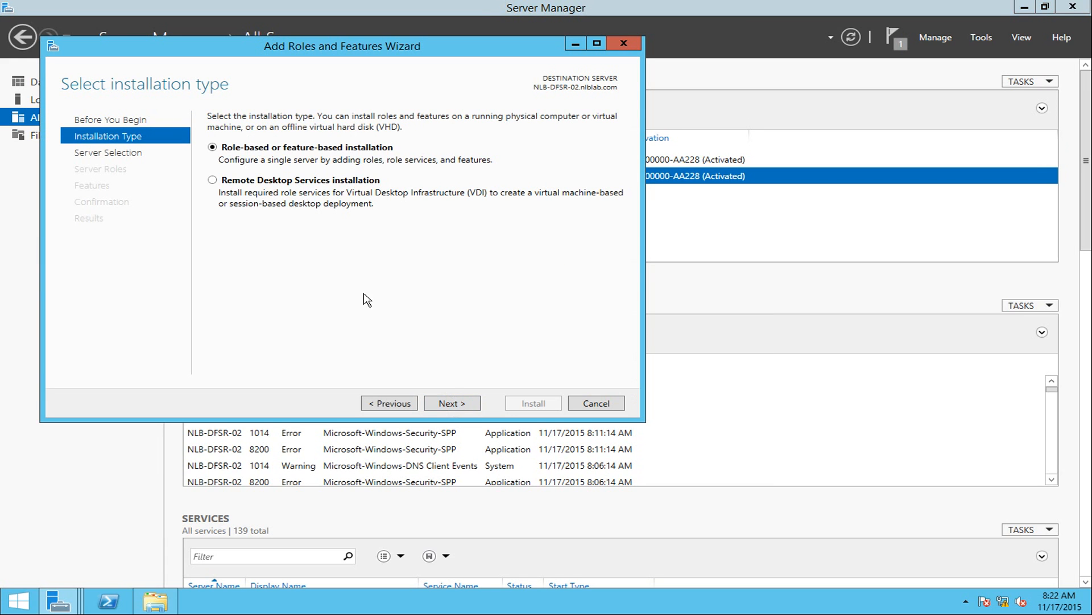
{"action": "left_click", "coordinate": [438, 403]}
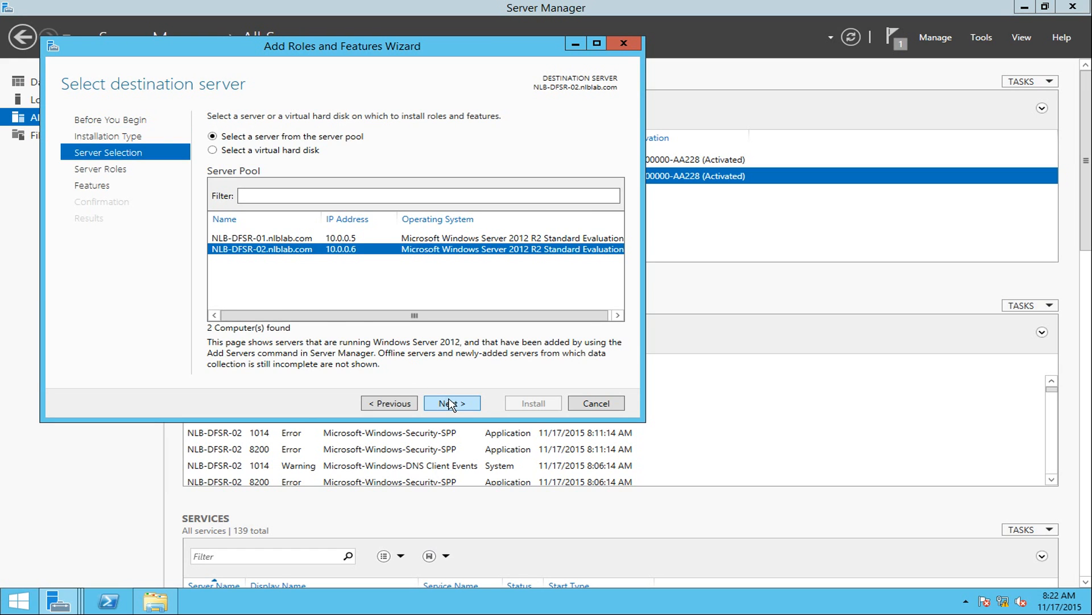
{"action": "left_click", "coordinate": [448, 403]}
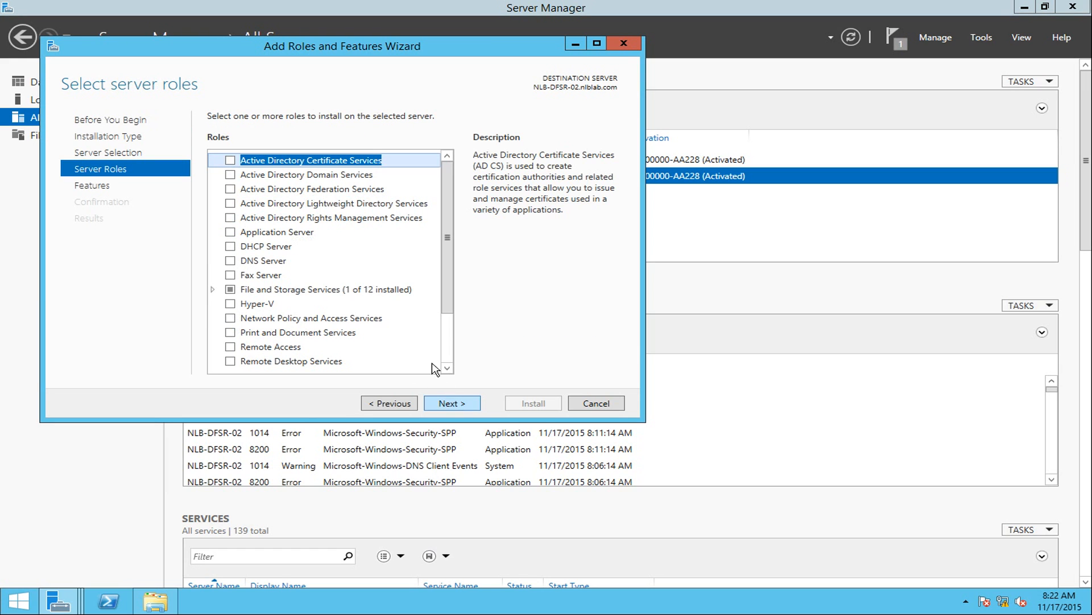
Select DFS Namespaces (with required features) and DFS Replication, and begin the installation.
{"action": "left_click", "coordinate": [213, 290]}
{"action": "left_click", "coordinate": [224, 304]}
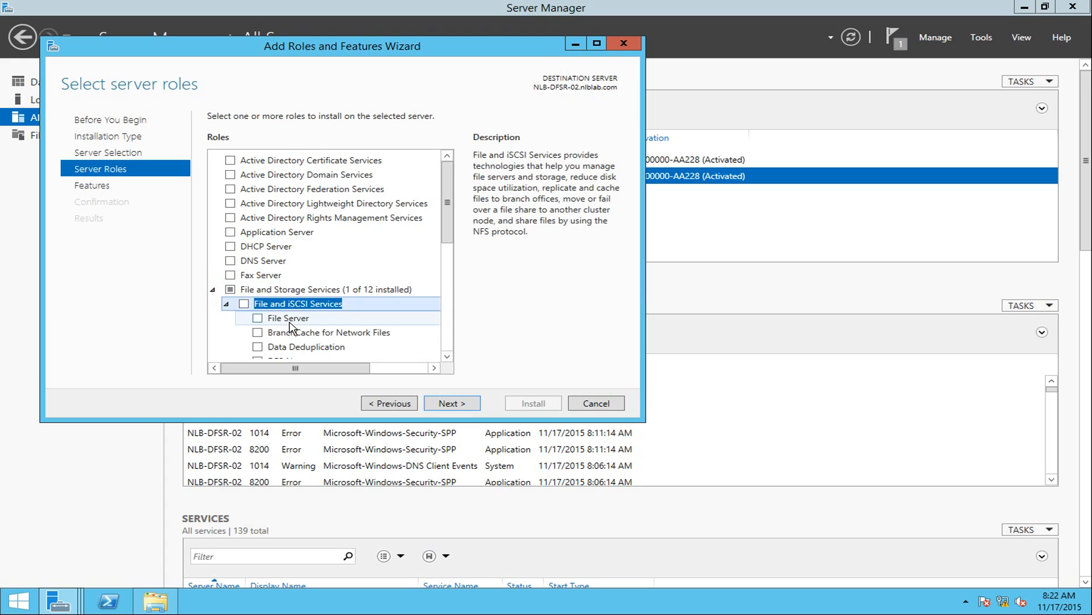
{"action": "scroll", "coordinate": [450, 225], "scroll_direction": "down", "scroll_amount": 3}
{"action": "left_click", "coordinate": [257, 266]}
{"action": "left_click", "coordinate": [375, 343]}
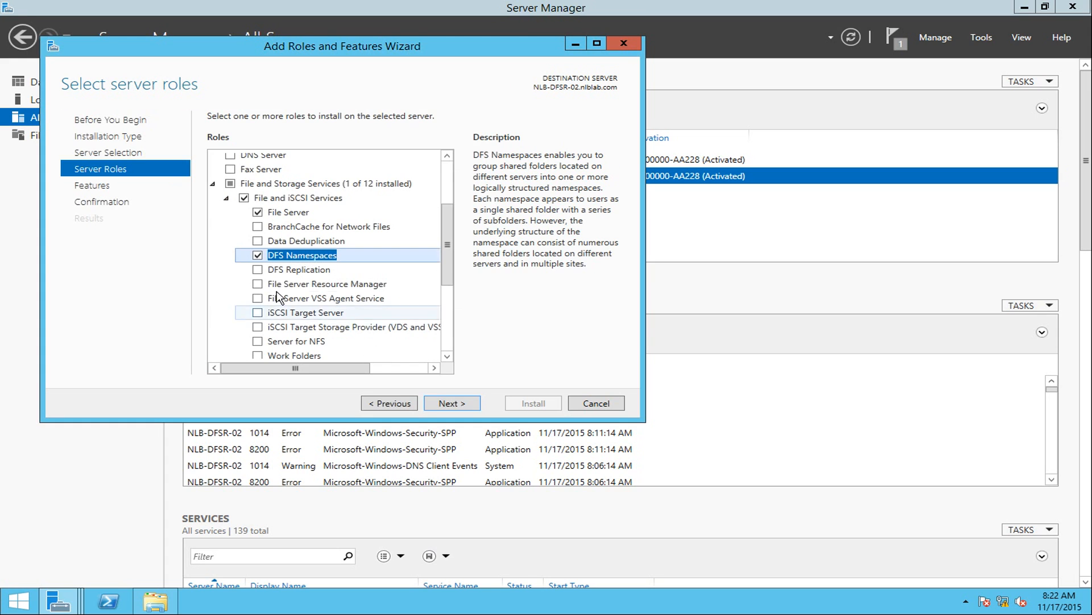
{"action": "left_click", "coordinate": [257, 269]}
{"action": "left_click", "coordinate": [478, 403]}
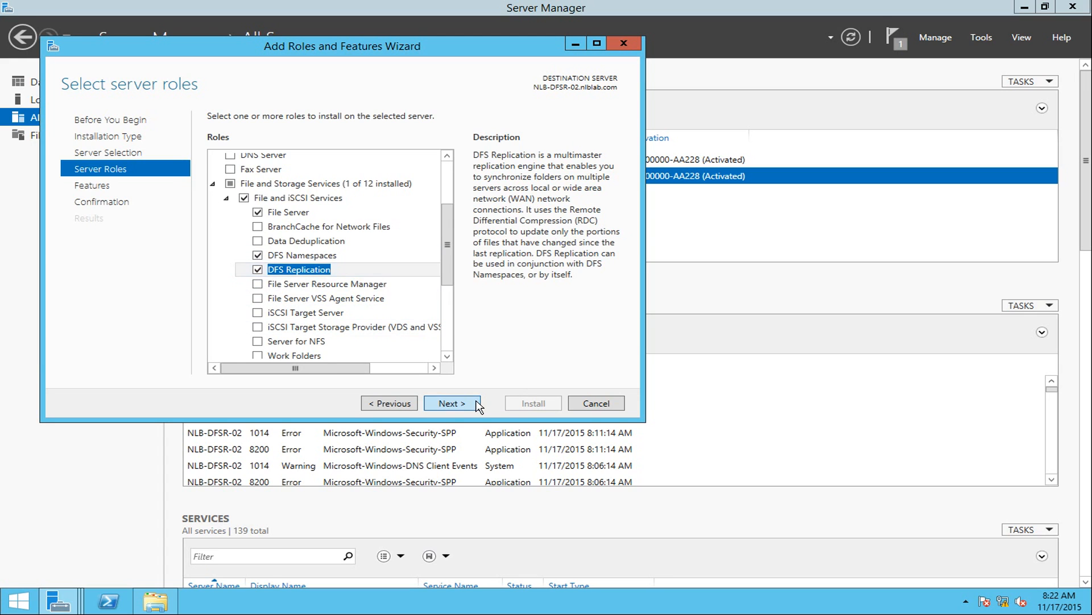
{"action": "left_click", "coordinate": [476, 402]}
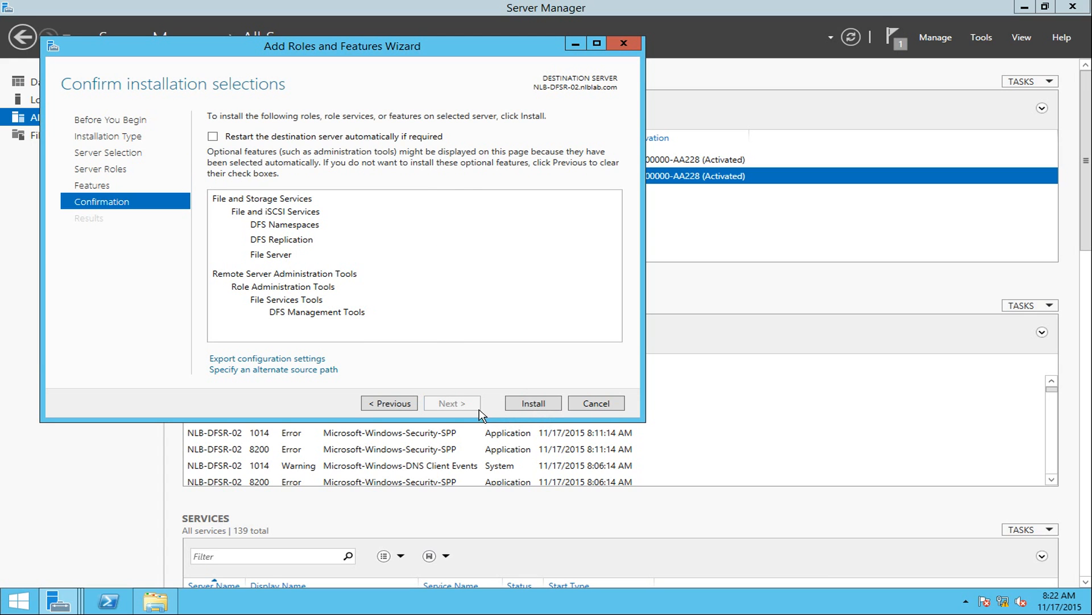
{"action": "left_click", "coordinate": [532, 405]}
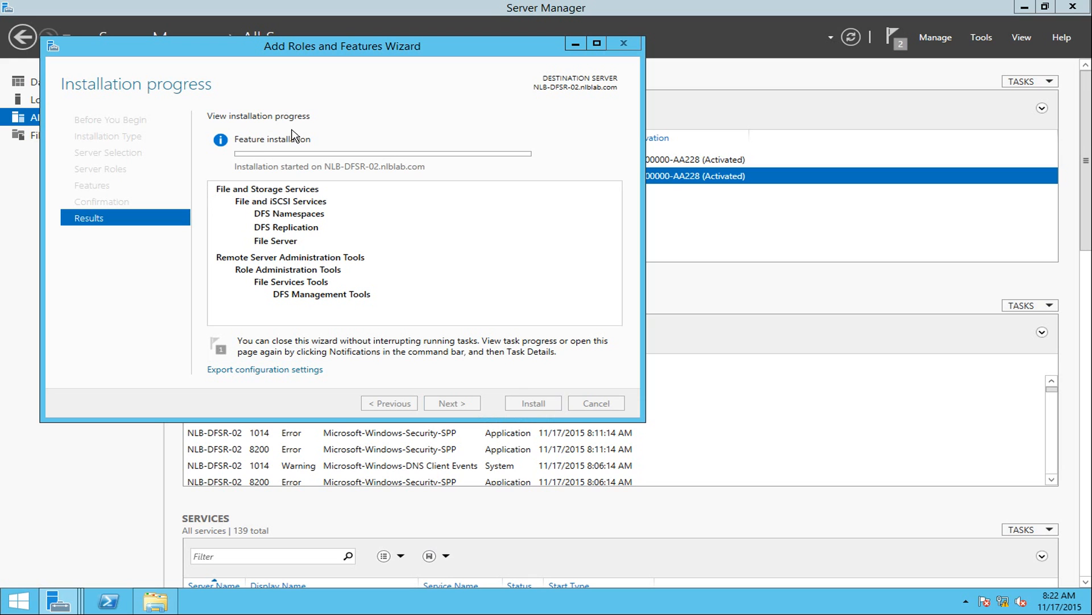
Arrange the NLB-DFSR-02 and NLB-DFSR-01 installation wizards so both are visible.
{"action": "left_click_drag", "start_coordinate": [292, 51], "coordinate": [754, 197]}
{"action": "mouse_move", "coordinate": [65, 597]}
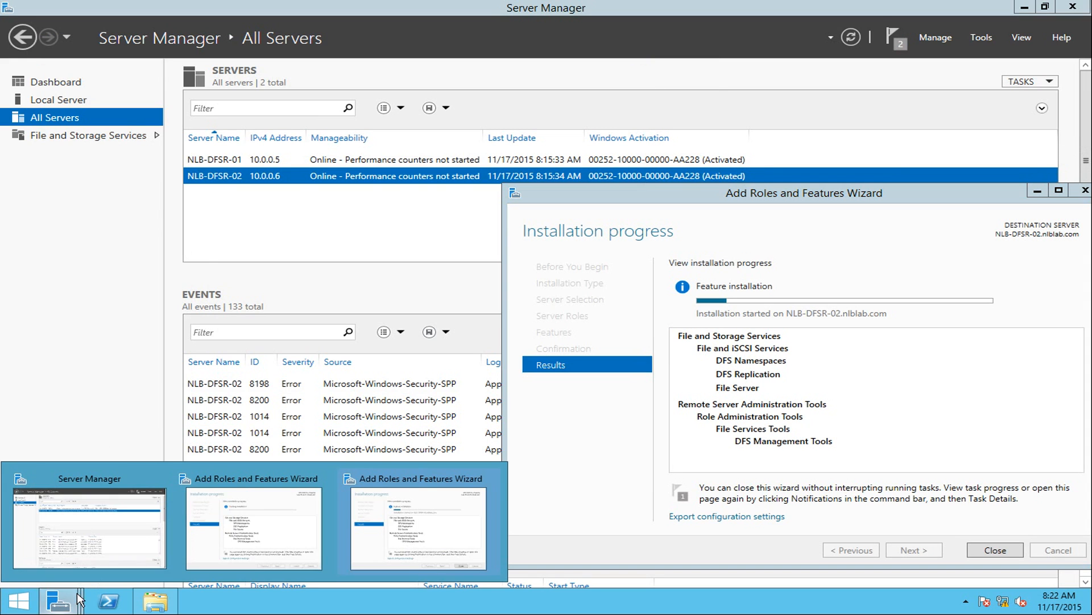
{"action": "left_click", "coordinate": [254, 555]}
Close the completed installation wizards for NLB-DFSR-01 and NLB-DFSR-02.
{"action": "left_click_drag", "start_coordinate": [499, 157], "coordinate": [331, 97]}
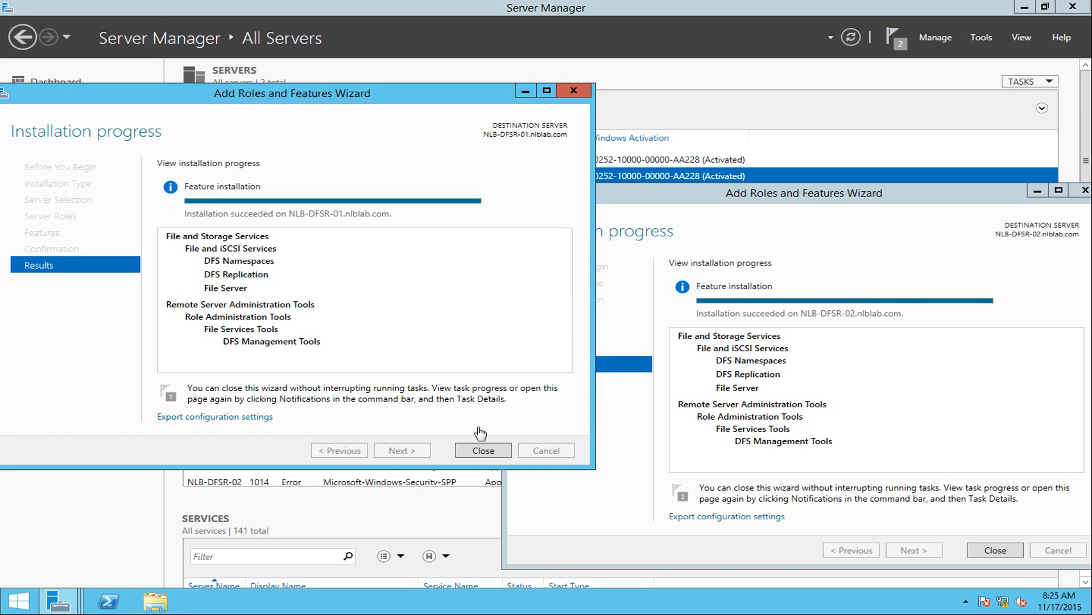
{"action": "left_click", "coordinate": [477, 451]}
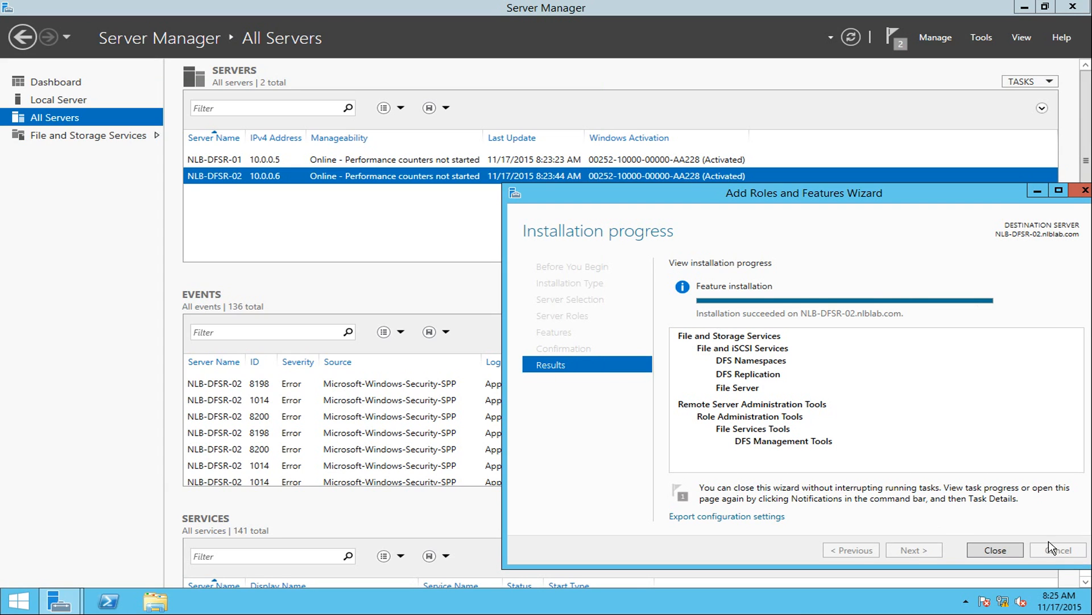
{"action": "left_click", "coordinate": [996, 550]}
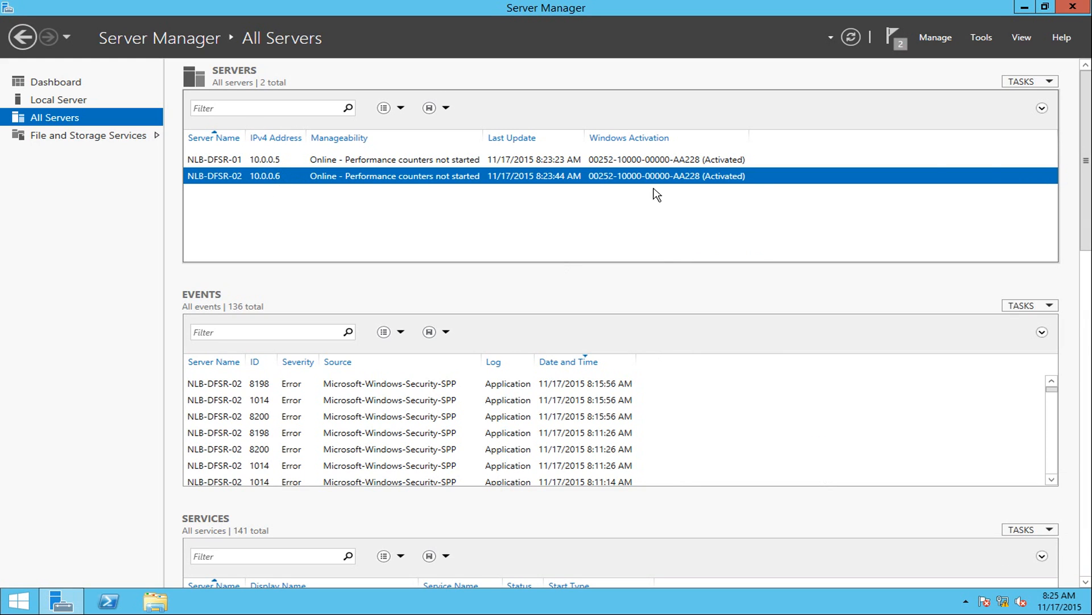
Check the installation notifications, launch DFS Management, and view the empty Namespaces node.
{"action": "left_click", "coordinate": [896, 41]}
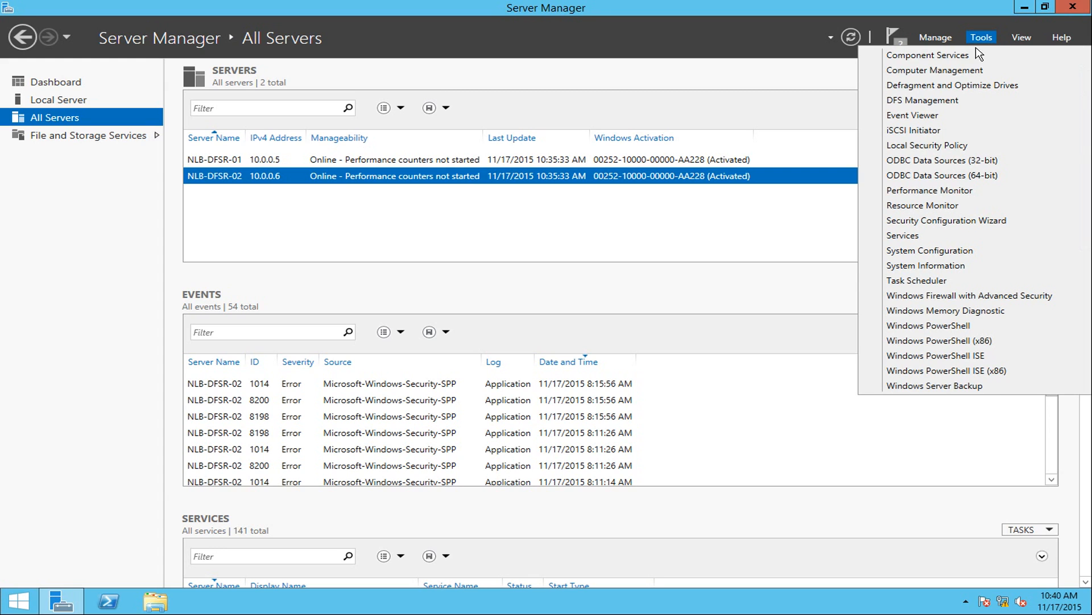
{"action": "left_click", "coordinate": [917, 101]}
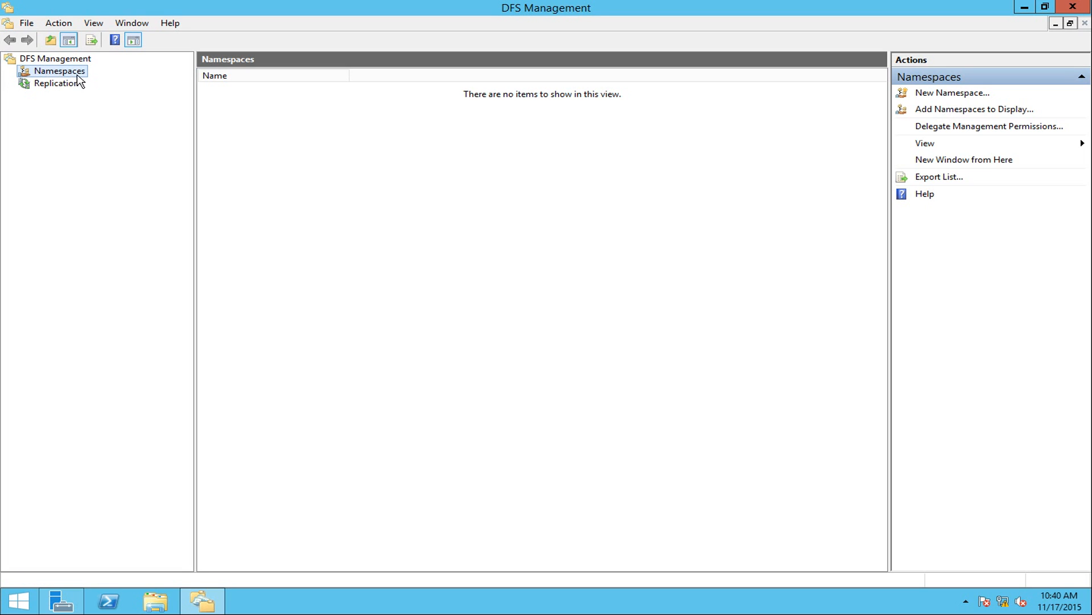
{"action": "left_click", "coordinate": [51, 86]}
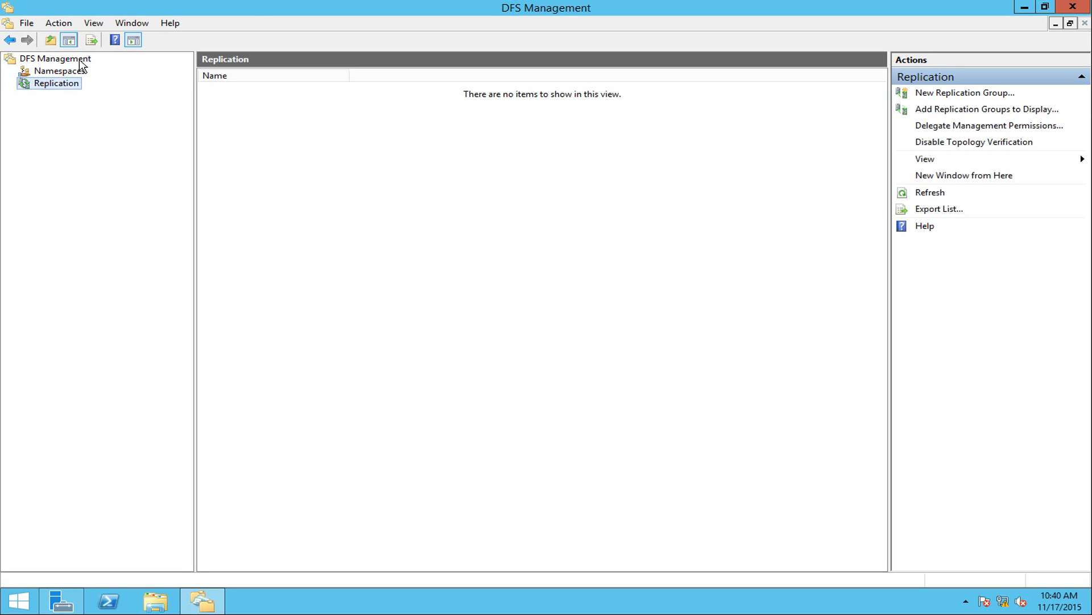
{"action": "left_click", "coordinate": [74, 72]}
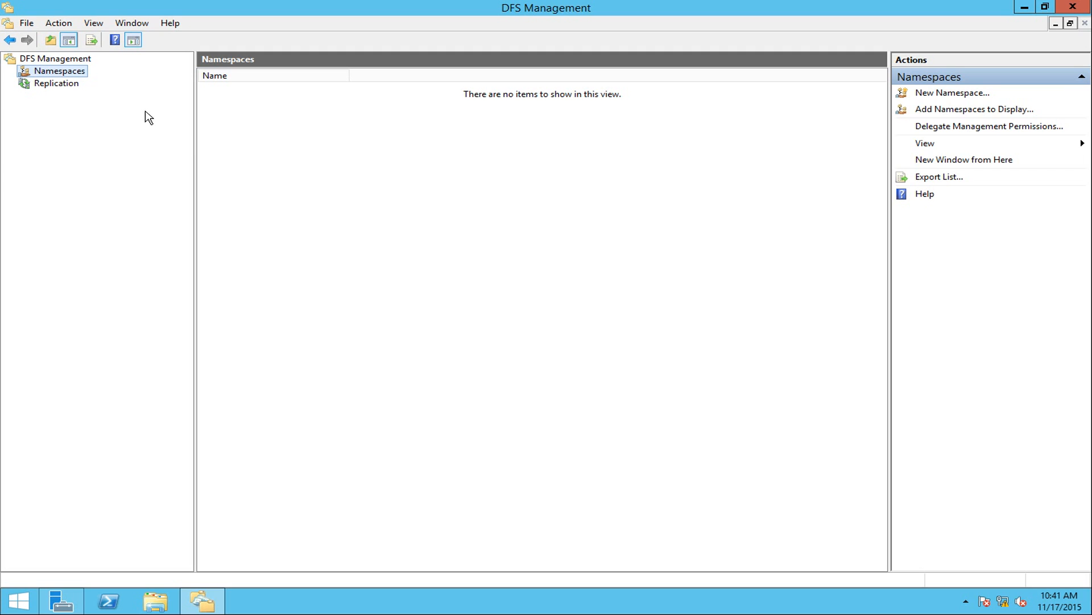
Start a new namespace on server nlb-dfsr-01 and name it HomeFolders.
{"action": "right_click", "coordinate": [68, 73]}
{"action": "left_click", "coordinate": [97, 85]}
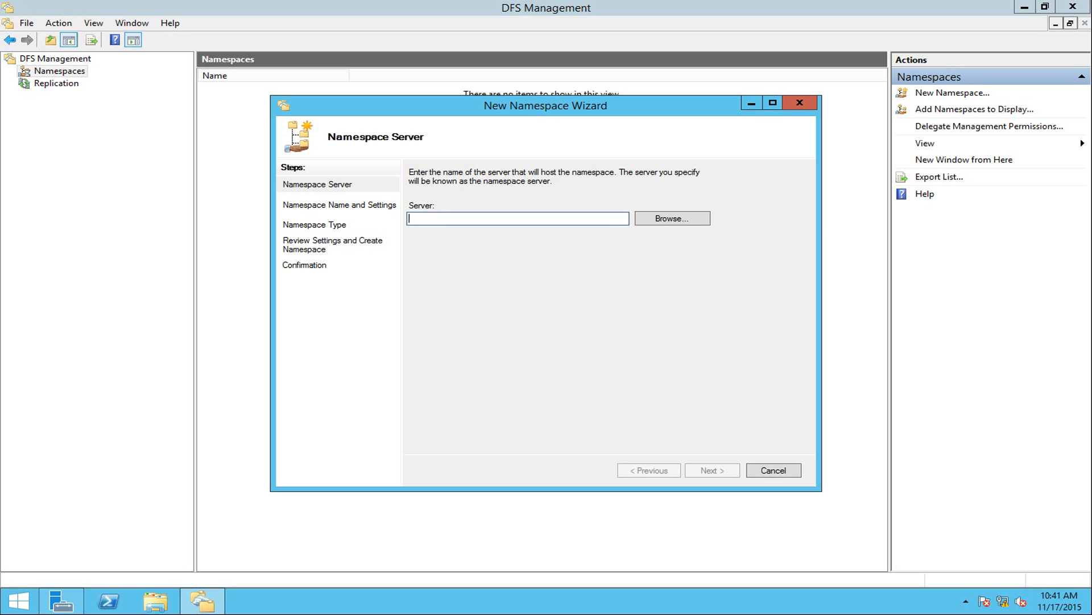
{"action": "type", "text": "nlb"}
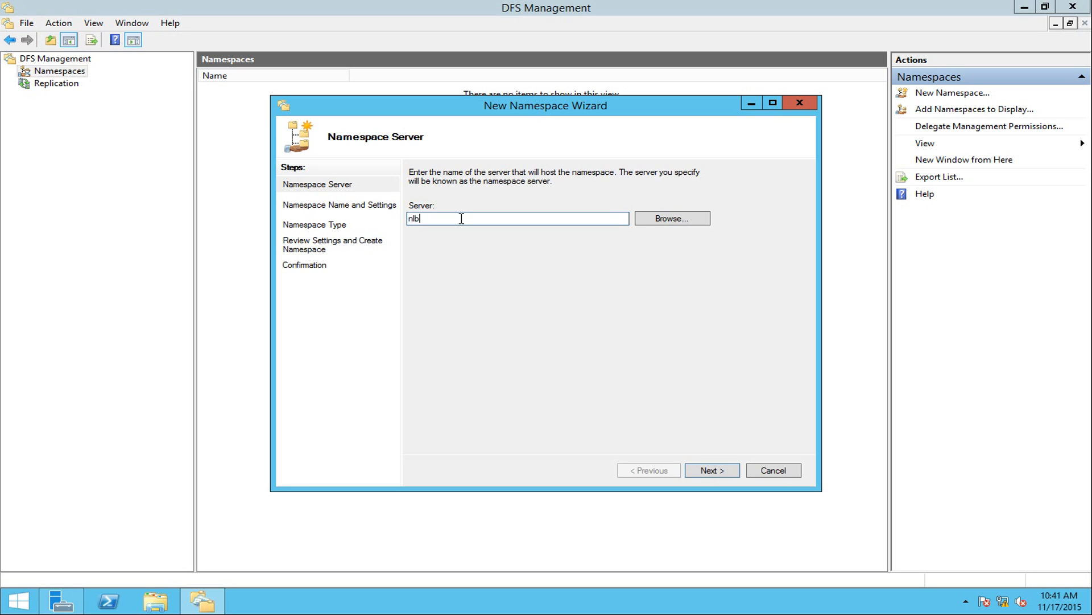
{"action": "type", "text": "-dfsr-01"}
{"action": "left_click", "coordinate": [712, 470]}
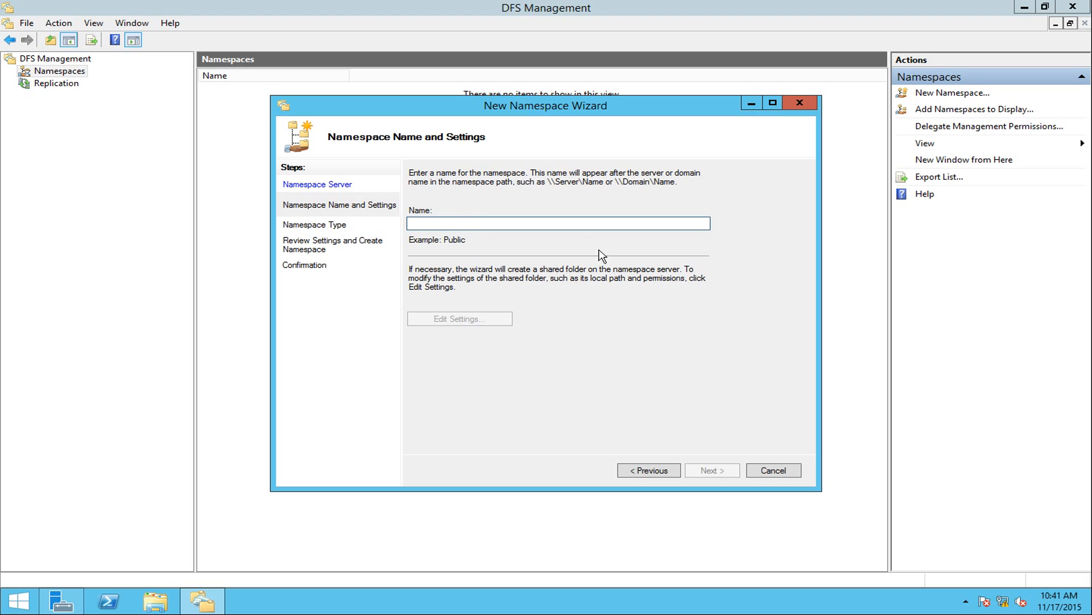
{"action": "left_click", "coordinate": [466, 222]}
{"action": "type", "text": "HomeFolders"}
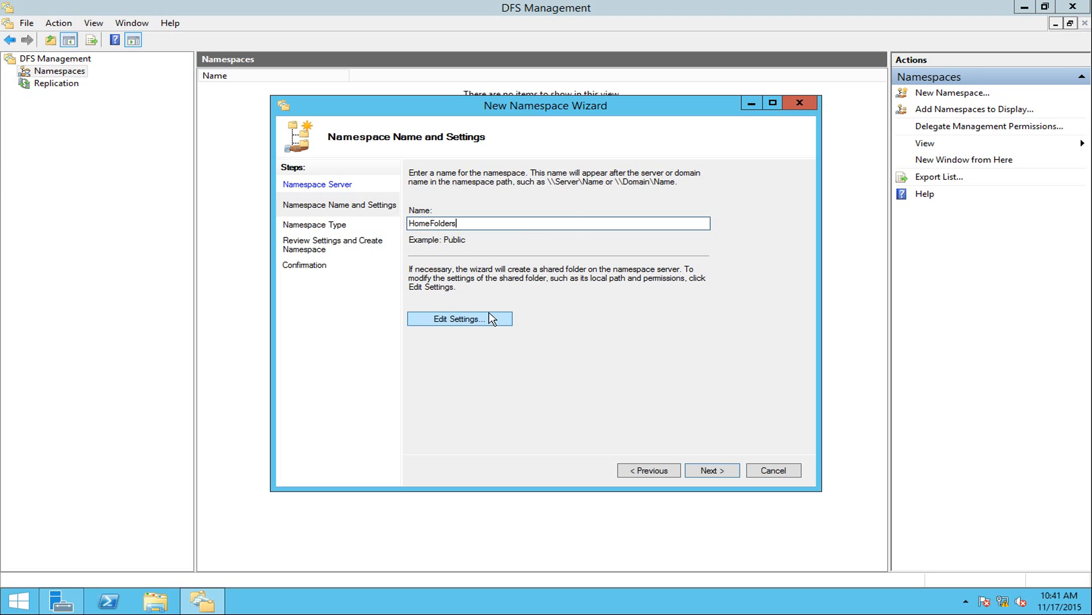
Review local path C:\DFSRoots\HomeFolders and grant administrators full access, other users read and write.
{"action": "left_click", "coordinate": [456, 322]}
{"action": "left_click_drag", "start_coordinate": [483, 144], "coordinate": [720, 154]}
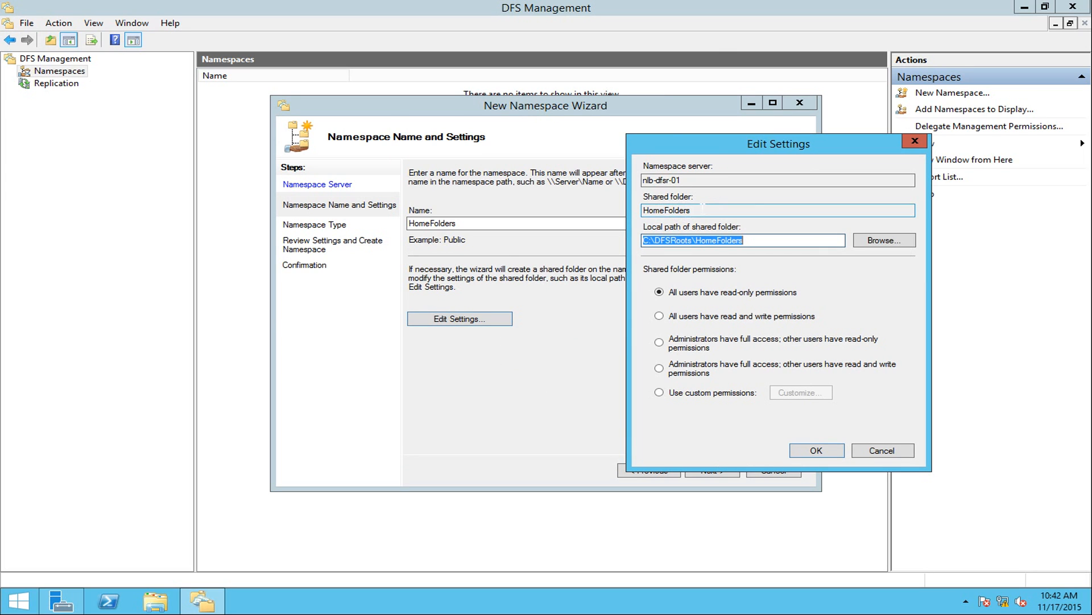
{"action": "left_click", "coordinate": [760, 244]}
{"action": "left_click_drag", "start_coordinate": [744, 240], "coordinate": [643, 240]}
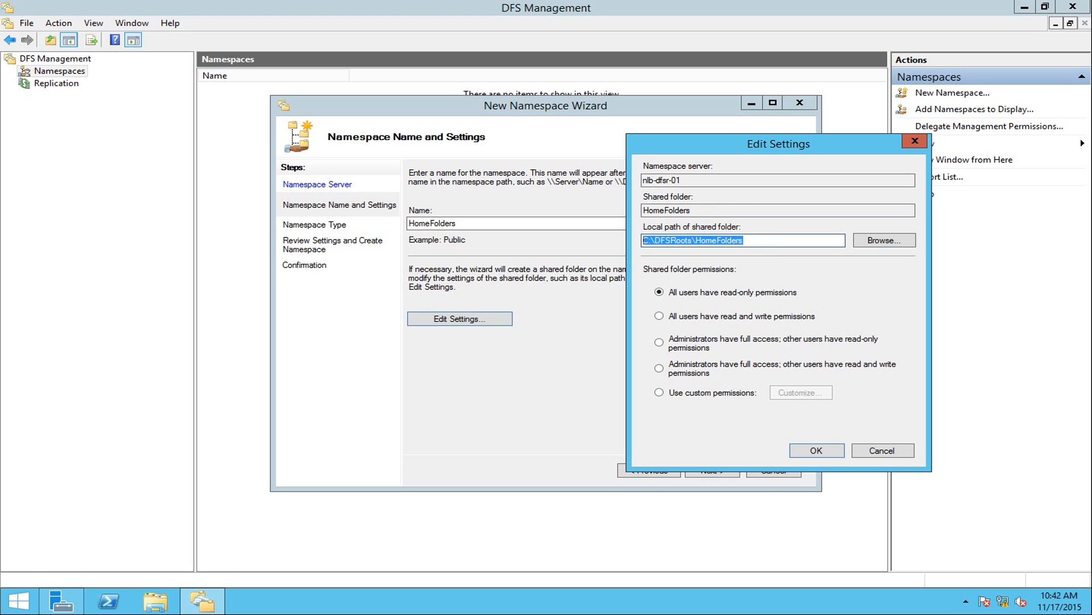
{"action": "left_click", "coordinate": [814, 243]}
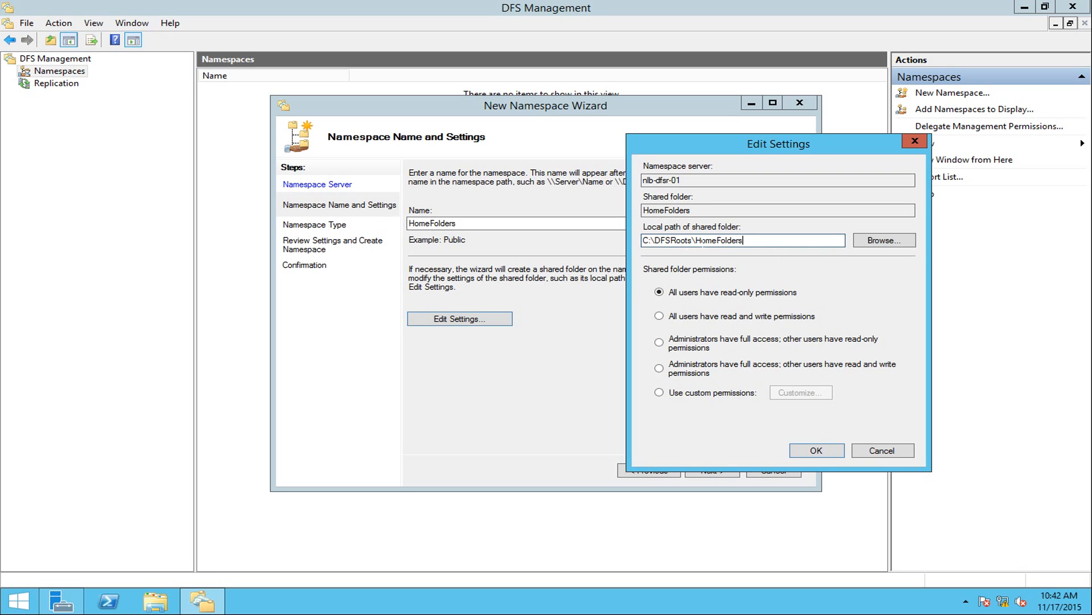
{"action": "left_click_drag", "start_coordinate": [696, 240], "coordinate": [628, 242]}
{"action": "left_click", "coordinate": [670, 240]}
{"action": "left_click_drag", "start_coordinate": [696, 241], "coordinate": [641, 241]}
{"action": "key", "text": "End"}
{"action": "left_click_drag", "start_coordinate": [743, 240], "coordinate": [696, 241]}
{"action": "left_click", "coordinate": [693, 240]}
{"action": "left_click_drag", "start_coordinate": [693, 240], "coordinate": [642, 241]}
{"action": "left_click", "coordinate": [659, 370]}
Keep \\nlblab.com\HomeFolders as a domain-based namespace in Windows Server 2008 mode.
{"action": "left_click", "coordinate": [817, 450]}
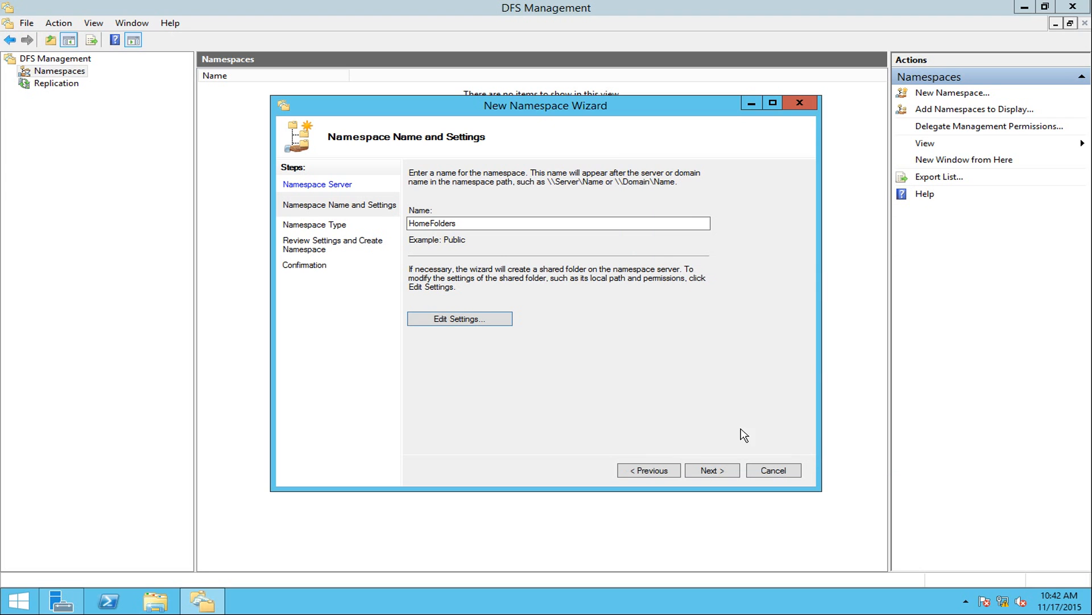
{"action": "left_click", "coordinate": [709, 481]}
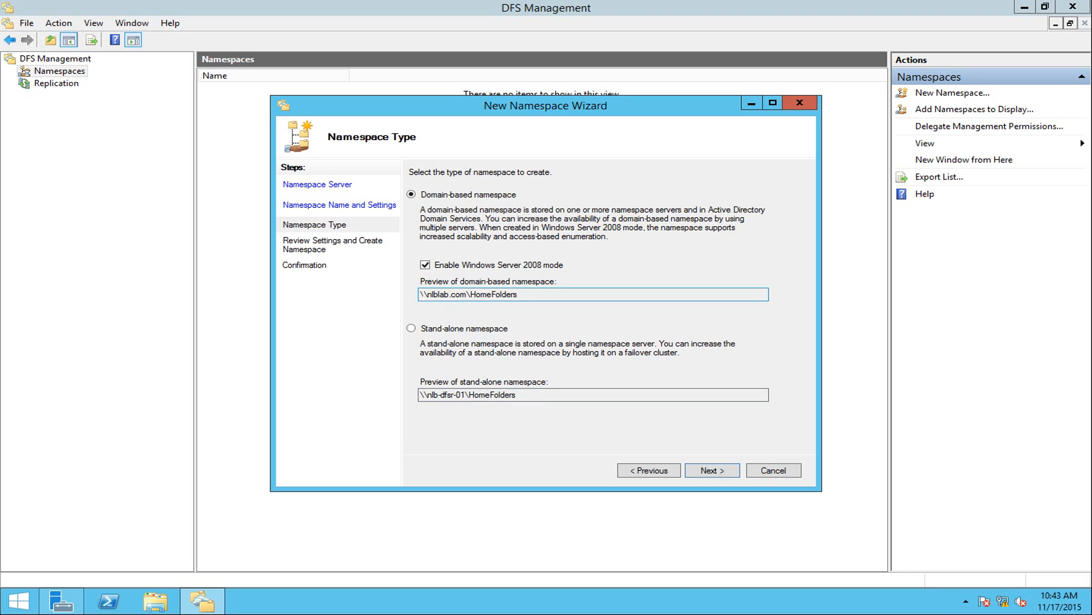
{"action": "left_click_drag", "start_coordinate": [420, 294], "coordinate": [468, 294]}
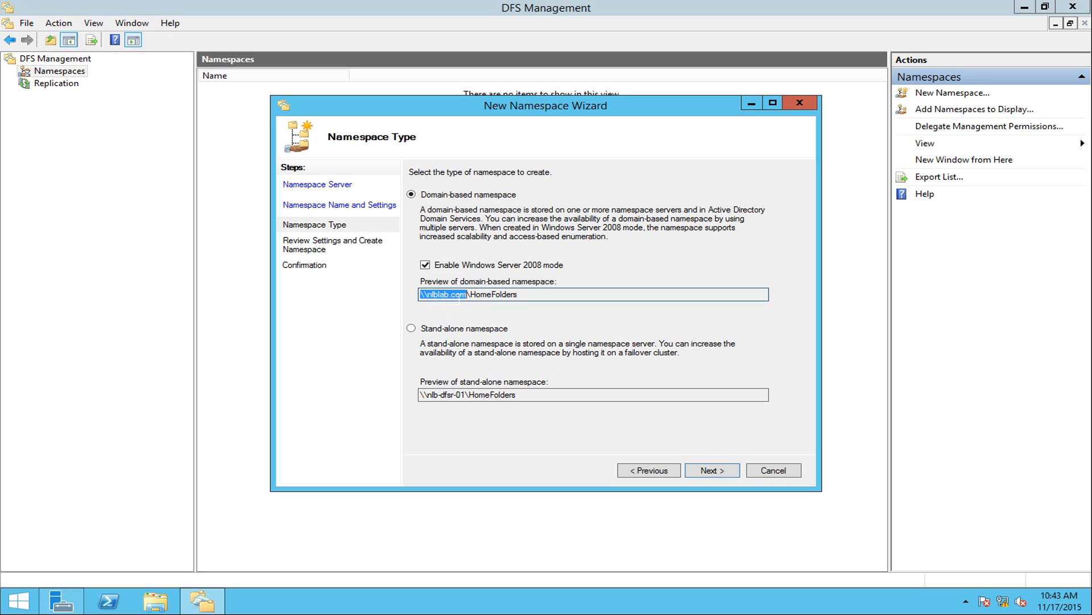
{"action": "mouse_move", "coordinate": [470, 295]}
{"action": "left_mouse_down"}
{"action": "mouse_move", "coordinate": [518, 295]}
{"action": "mouse_move", "coordinate": [467, 295]}
{"action": "left_mouse_up"}
{"action": "left_click", "coordinate": [519, 294]}
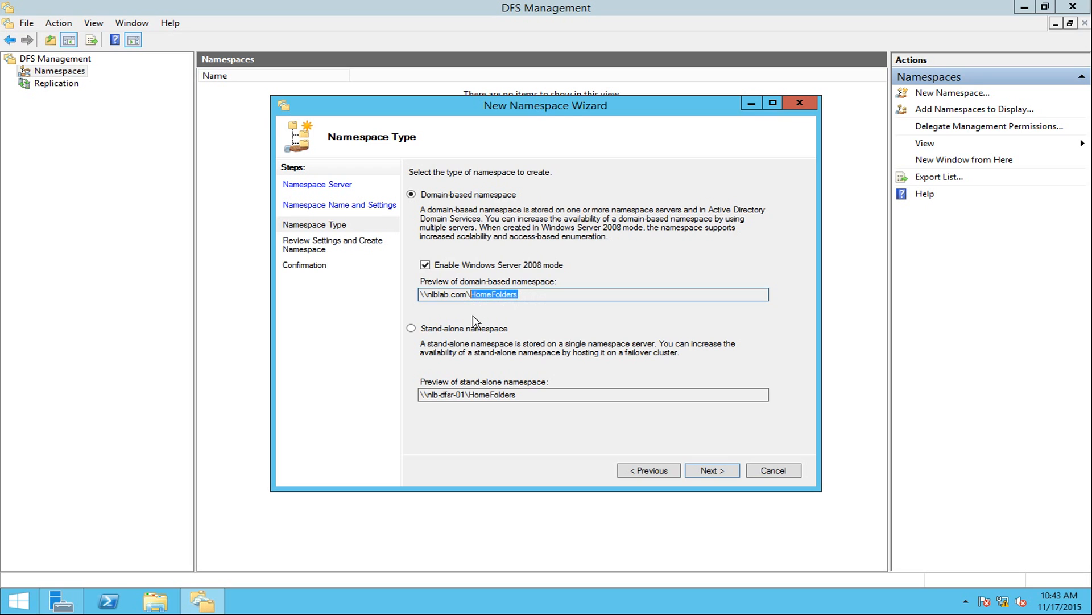
{"action": "left_click_drag", "start_coordinate": [468, 294], "coordinate": [419, 294]}
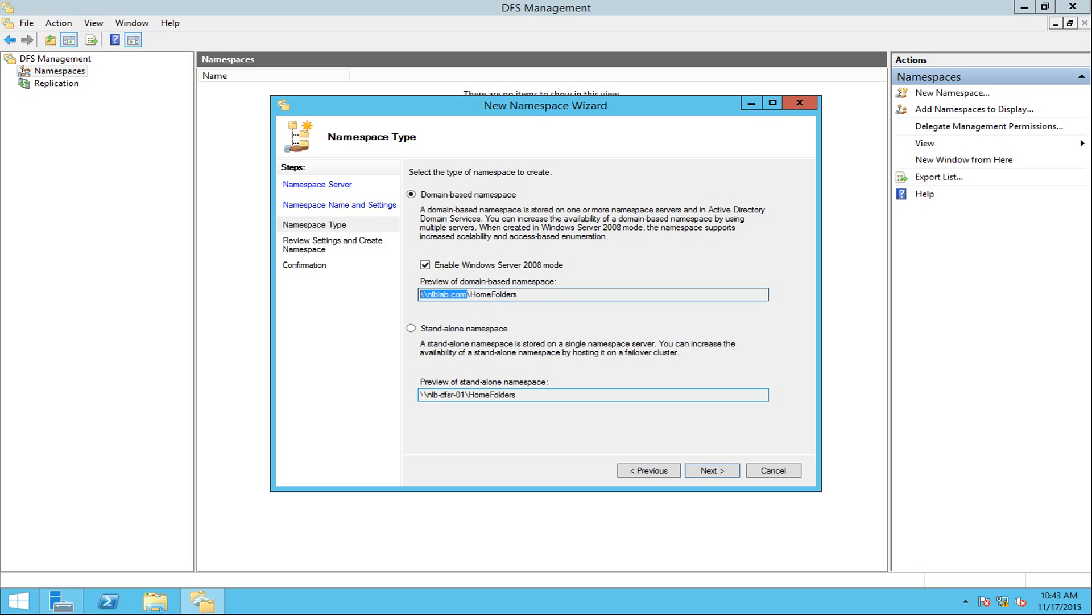
{"action": "left_click_drag", "start_coordinate": [421, 395], "coordinate": [467, 395]}
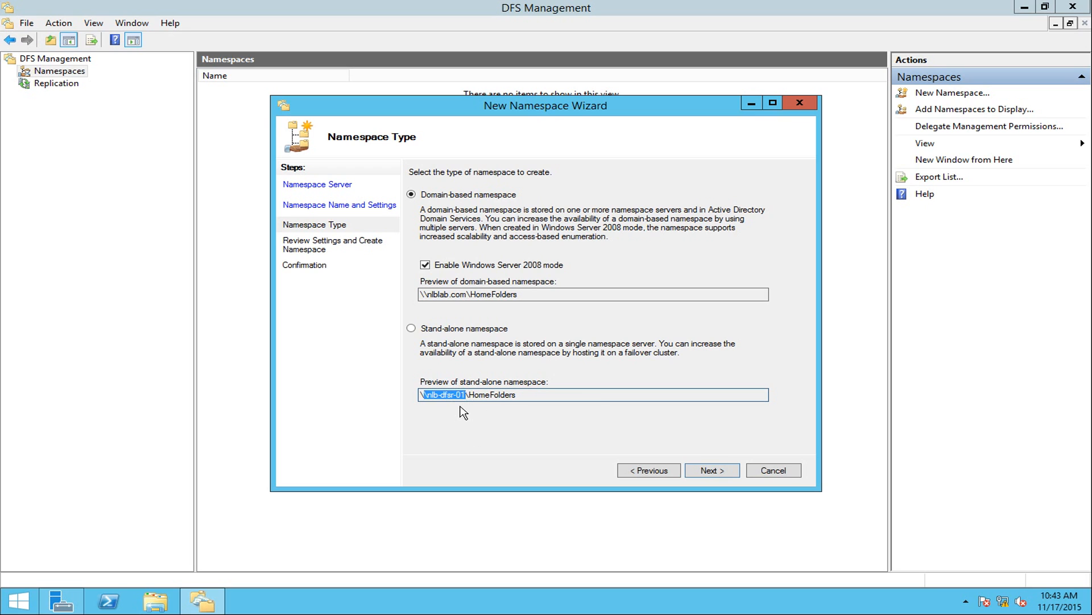
{"action": "left_click", "coordinate": [430, 295]}
{"action": "left_click_drag", "start_coordinate": [431, 294], "coordinate": [477, 295]}
{"action": "left_click", "coordinate": [470, 294]}
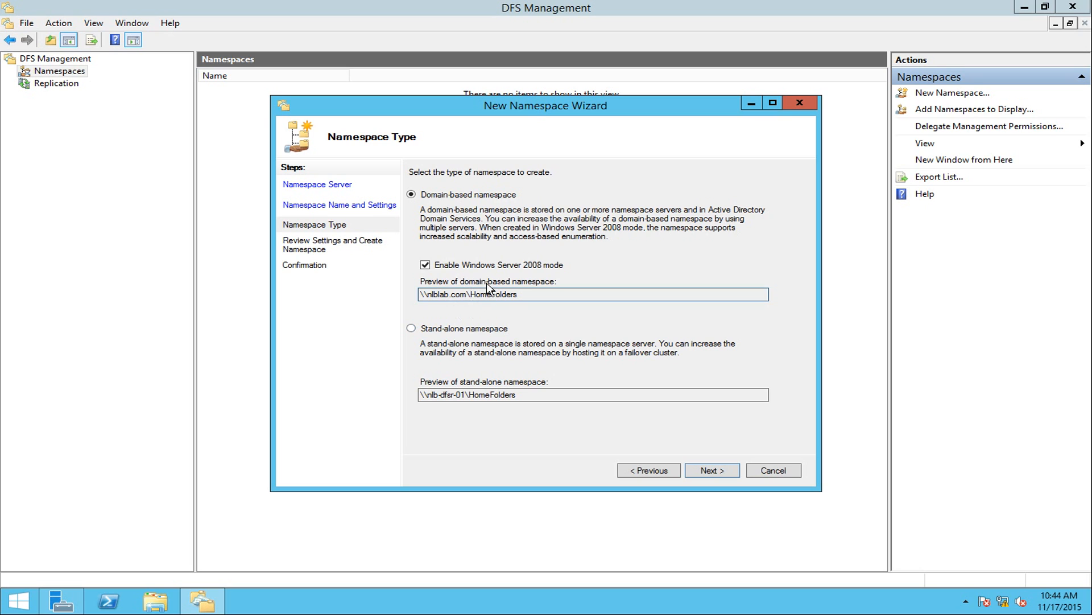
{"action": "left_click_drag", "start_coordinate": [468, 294], "coordinate": [420, 299]}
{"action": "left_click", "coordinate": [732, 474]}
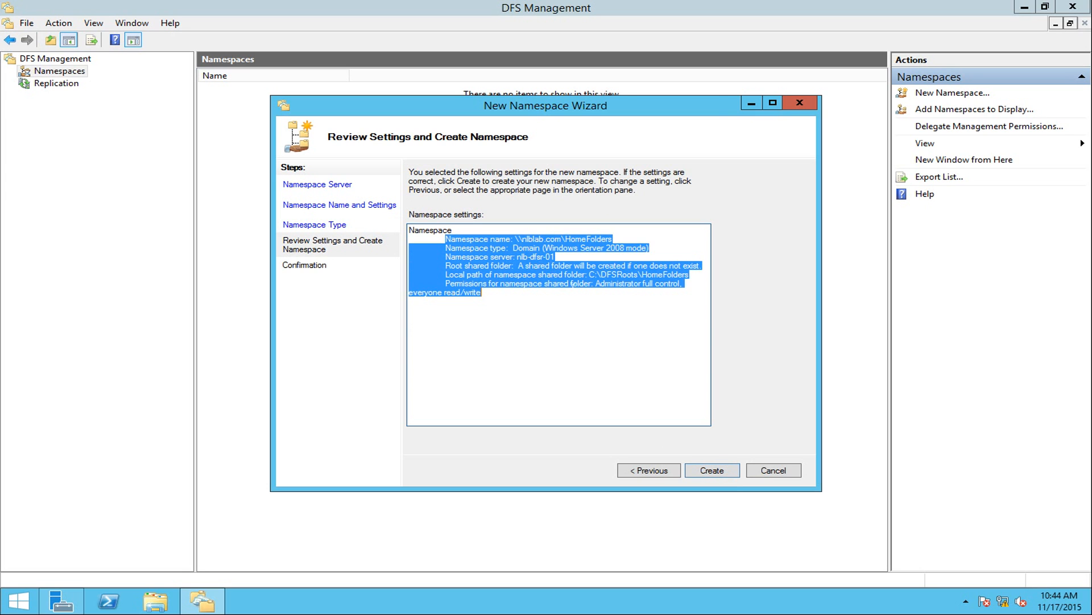
Create the \\nlblab.com\HomeFolders namespace, close the wizard, and open it in the tree.
{"action": "left_click", "coordinate": [711, 472]}
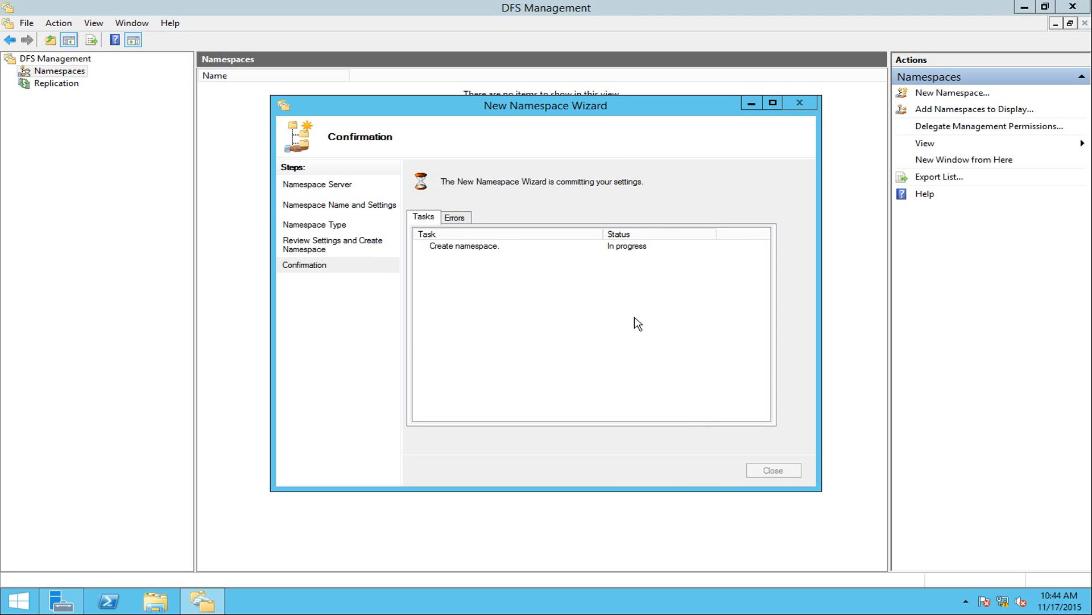
{"action": "left_click", "coordinate": [462, 250]}
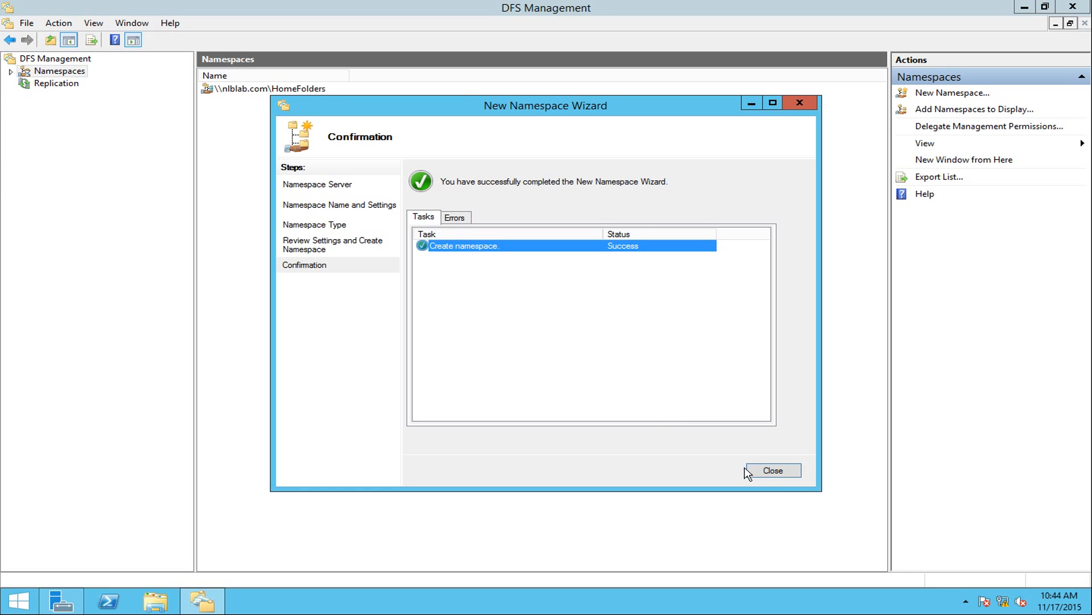
{"action": "left_click", "coordinate": [766, 479]}
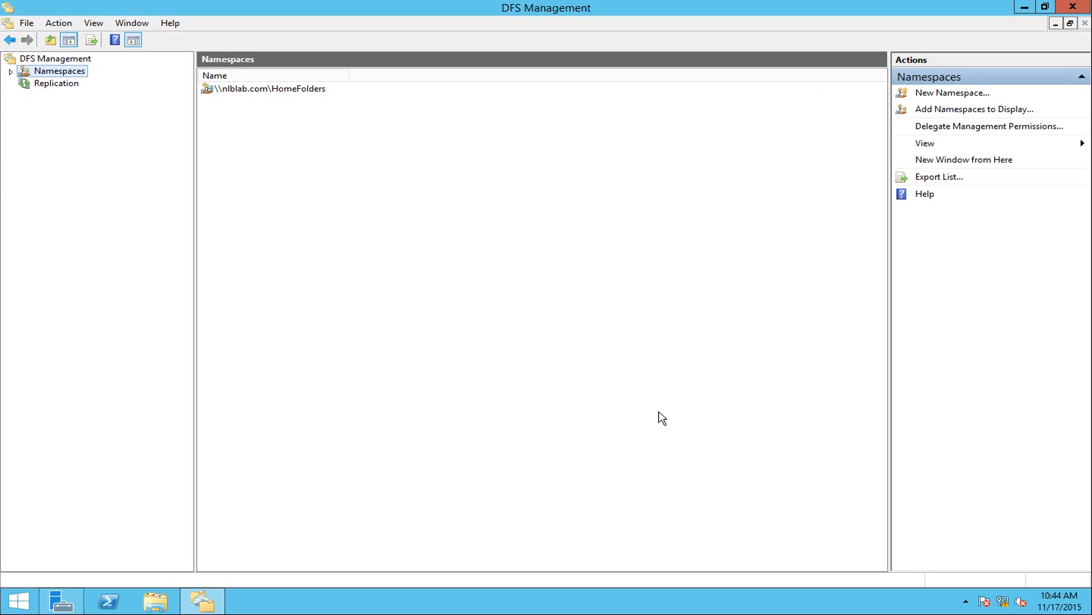
{"action": "left_click", "coordinate": [10, 72]}
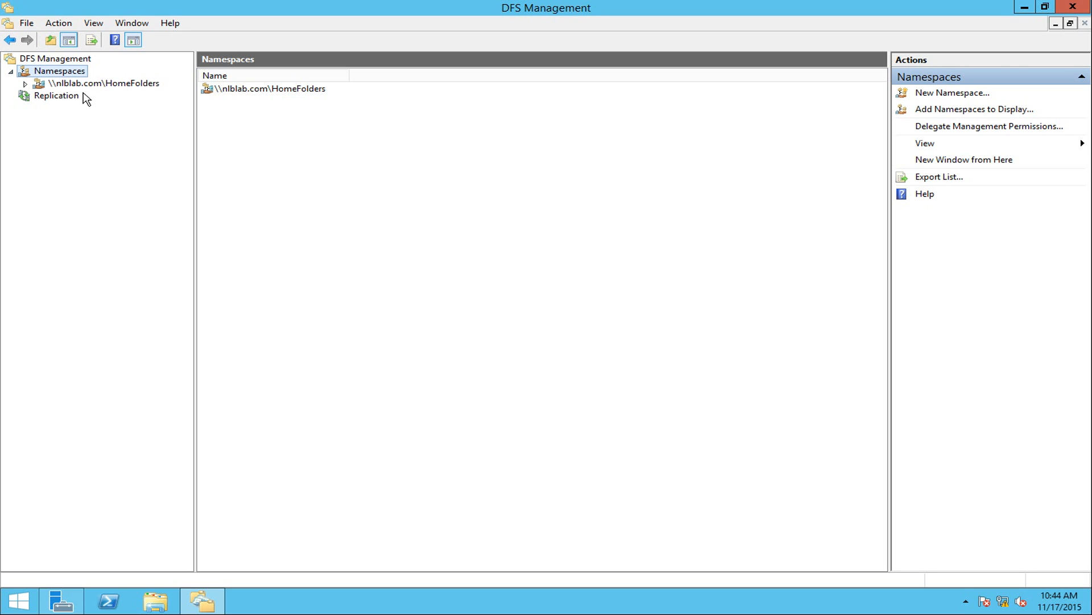
{"action": "left_click", "coordinate": [60, 85]}
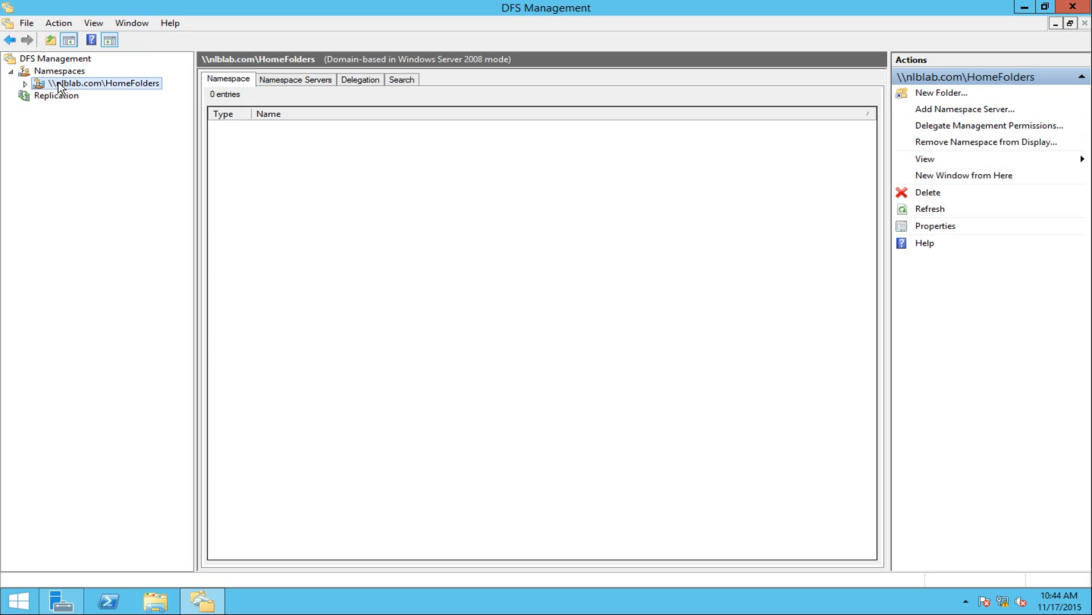
{"action": "left_click", "coordinate": [26, 84]}
Open \\nlblab\homefolders through the Run box and view its empty contents in File Explorer.
{"action": "right_click", "coordinate": [15, 604]}
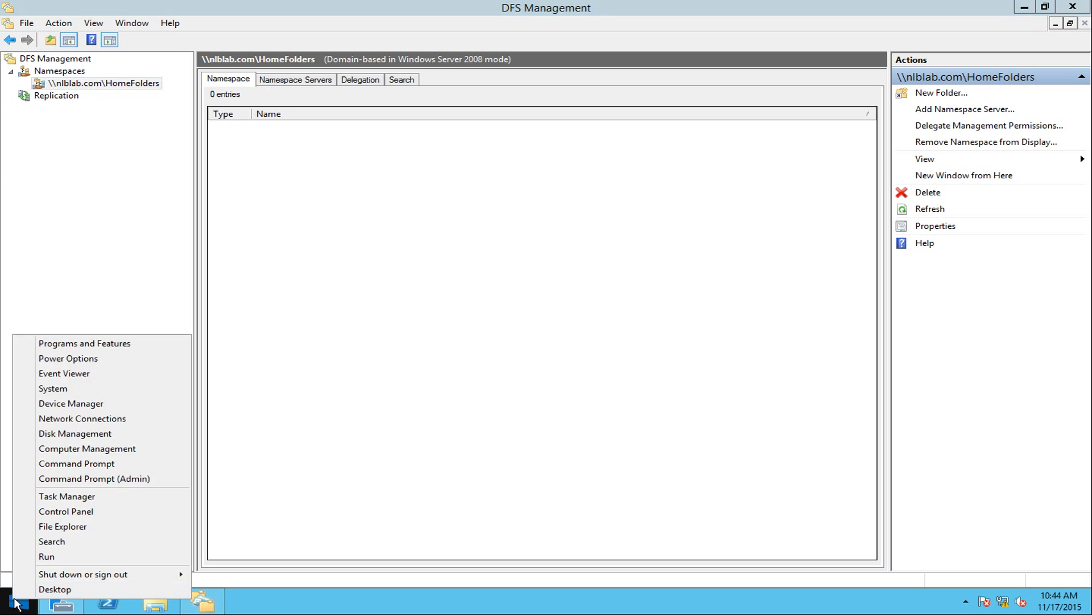
{"action": "left_click", "coordinate": [69, 557]}
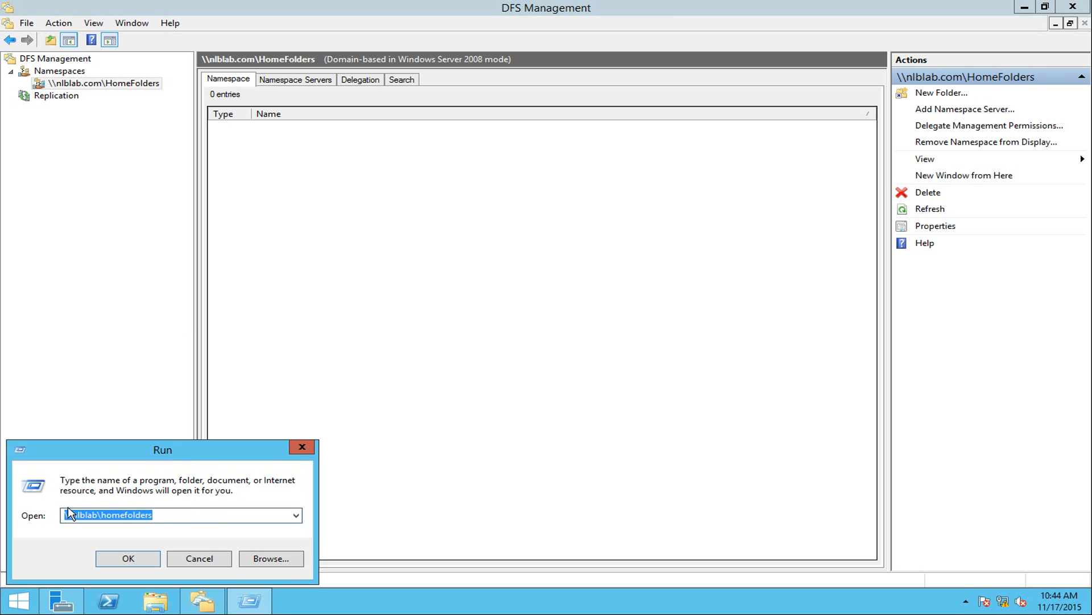
{"action": "left_click", "coordinate": [142, 560]}
{"action": "left_click_drag", "start_coordinate": [855, 375], "coordinate": [608, 279]}
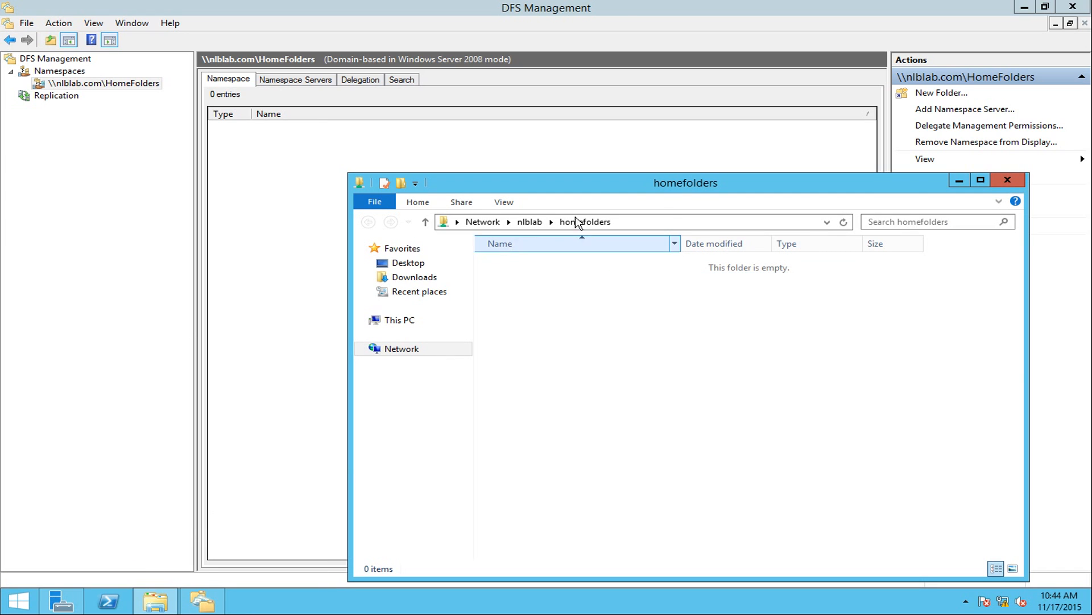
{"action": "left_click_drag", "start_coordinate": [828, 316], "coordinate": [695, 267]}
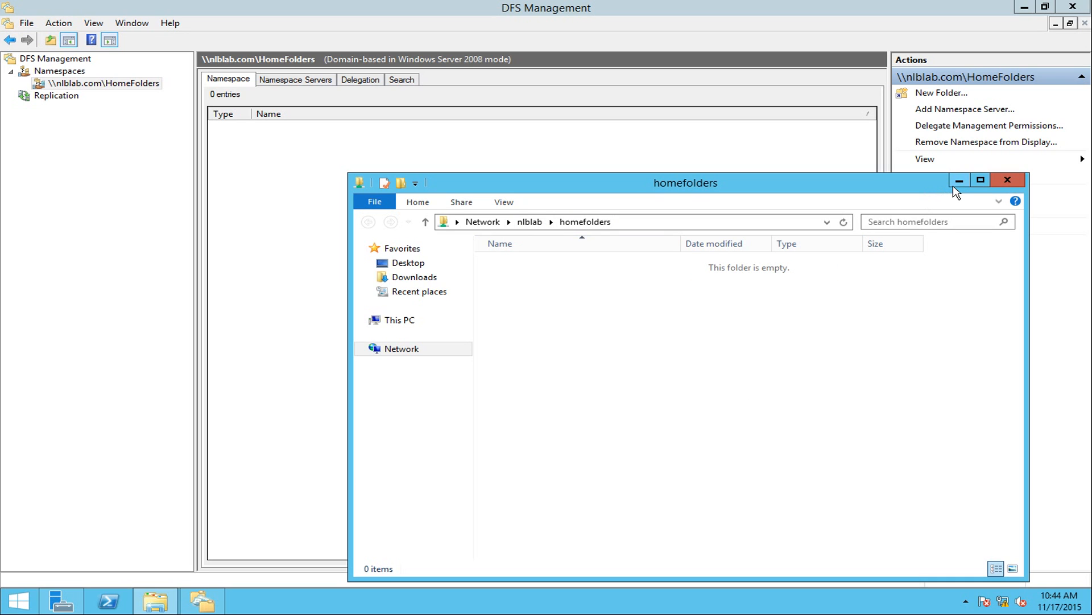
Add a new namespace folder named after a user, targeting \\nlb-dfsr-01\Home Folders.
{"action": "right_click", "coordinate": [130, 87]}
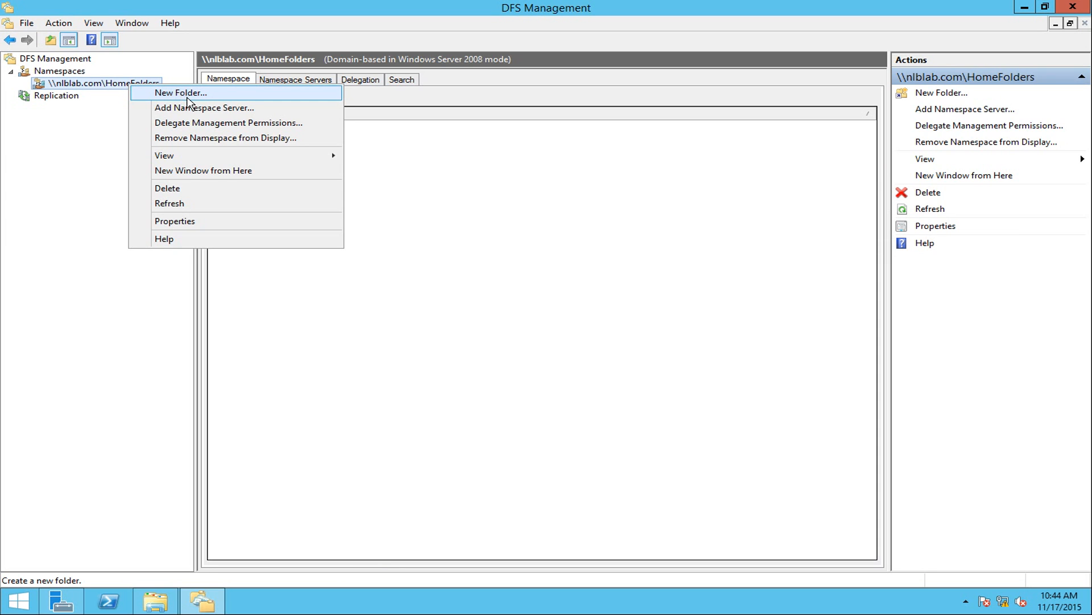
{"action": "left_click", "coordinate": [187, 94]}
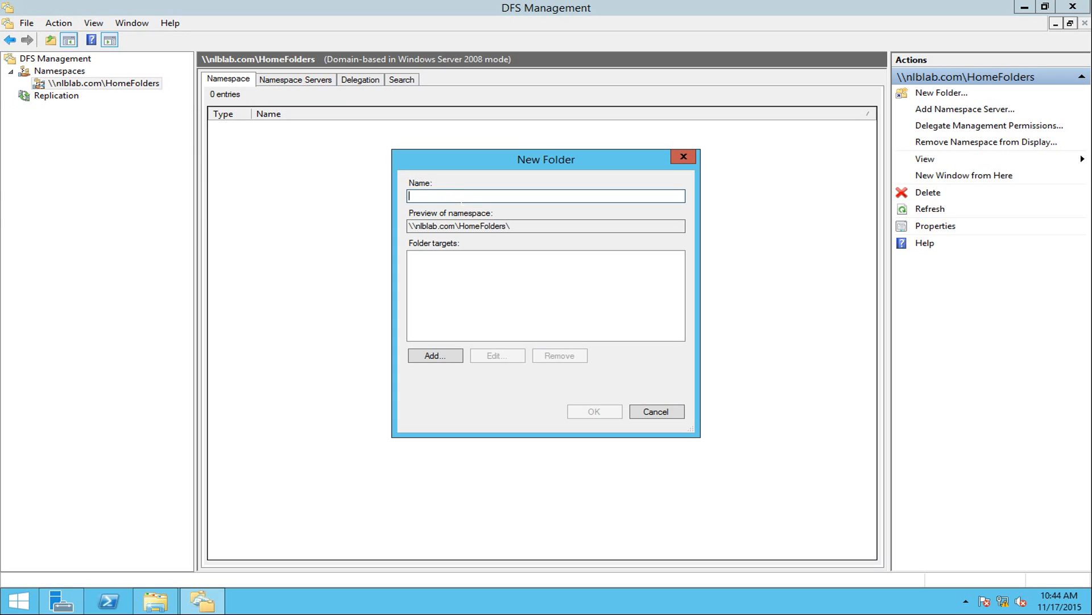
{"action": "type", "text": "Tom"}
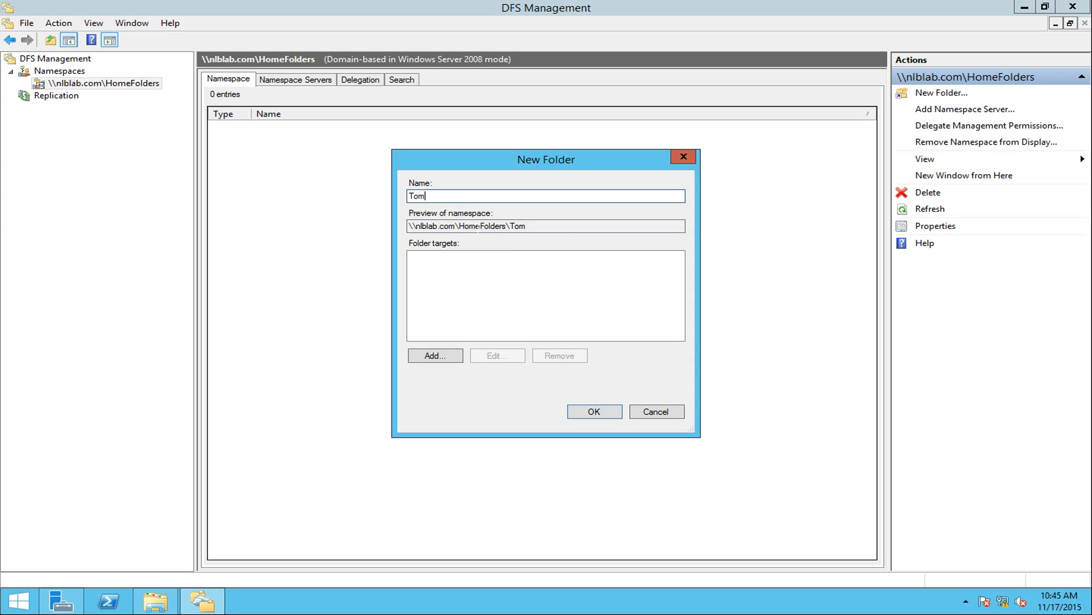
{"action": "left_click", "coordinate": [450, 357]}
{"action": "left_click_drag", "start_coordinate": [533, 251], "coordinate": [533, 332]}
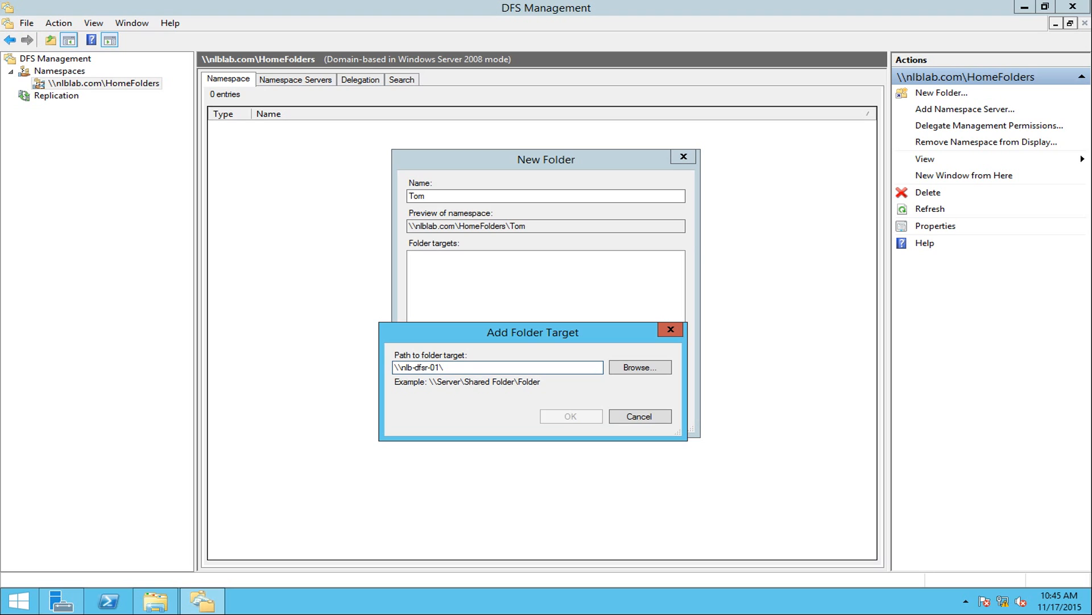
{"action": "type", "text": "Home Folders"}
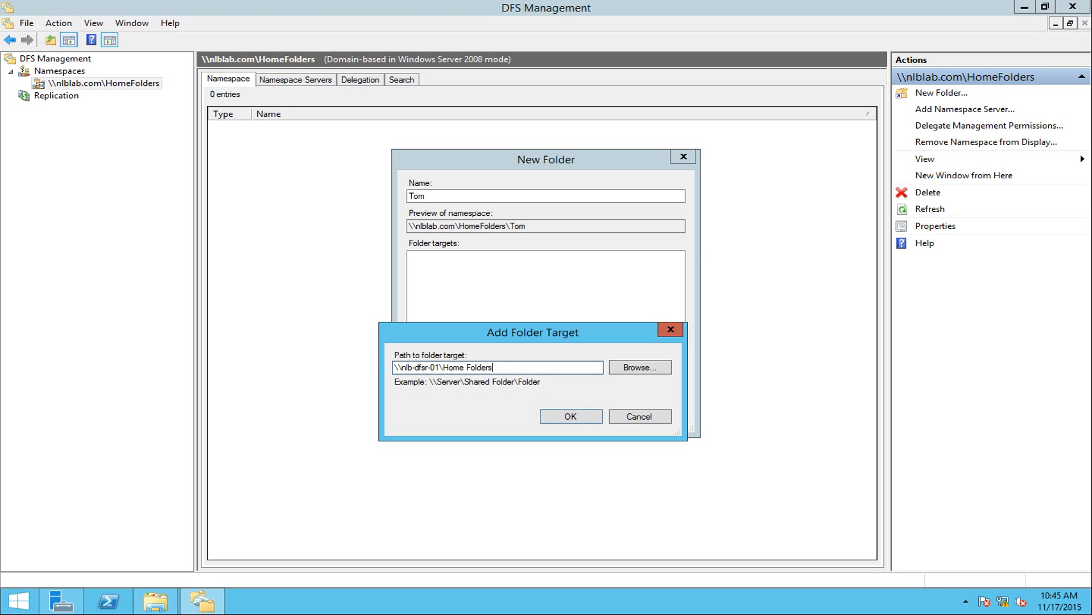
{"action": "left_click", "coordinate": [575, 421]}
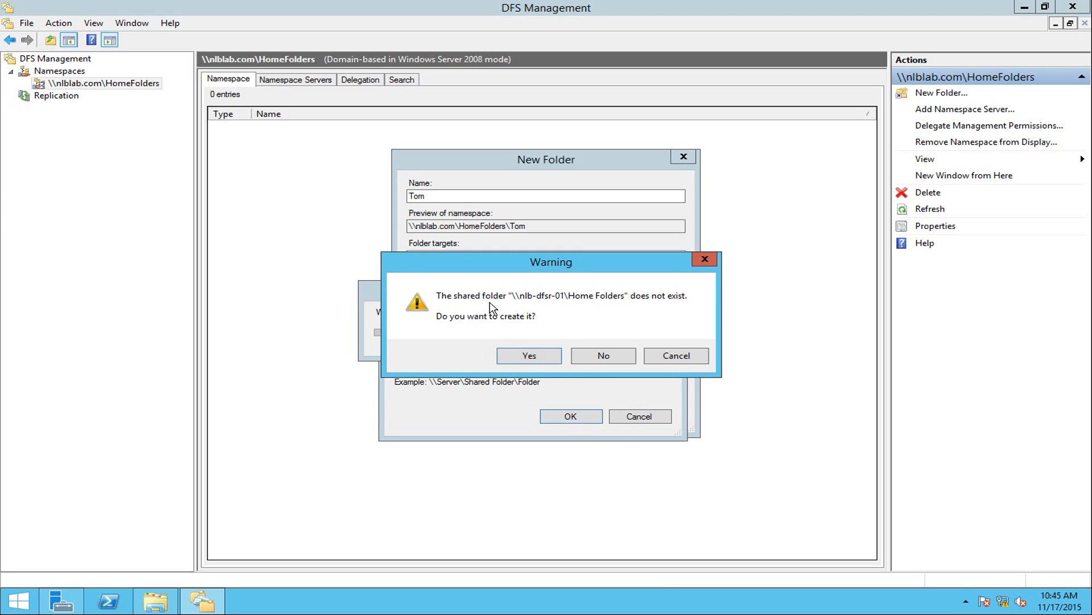
Create E:\Home Folders on nlb-dfsr-01 and share it with administrators full access, others read-only.
{"action": "left_click", "coordinate": [547, 359]}
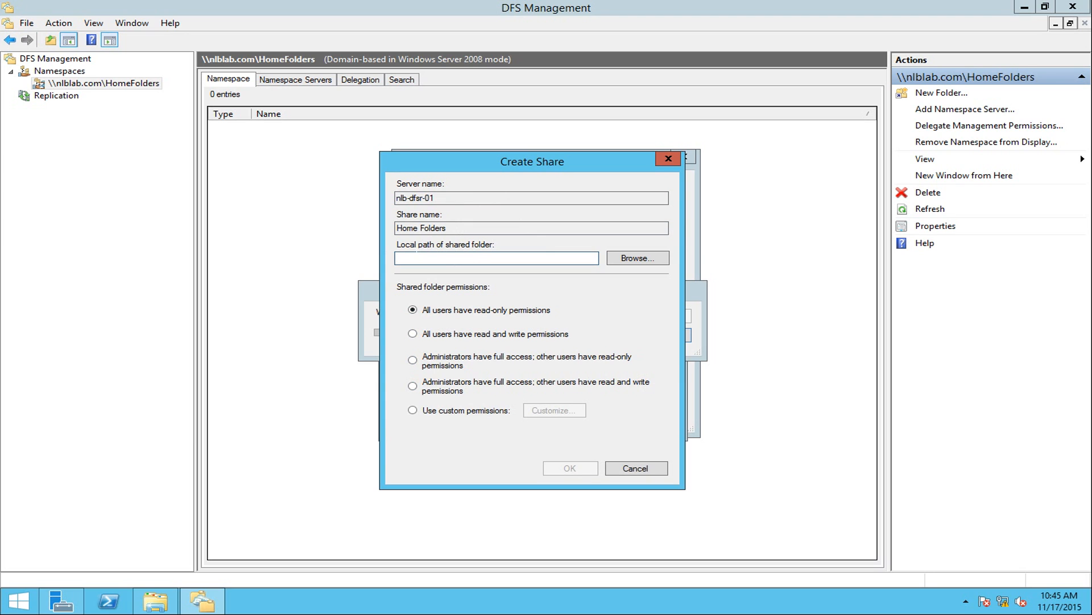
{"action": "left_click_drag", "start_coordinate": [450, 161], "coordinate": [495, 162]}
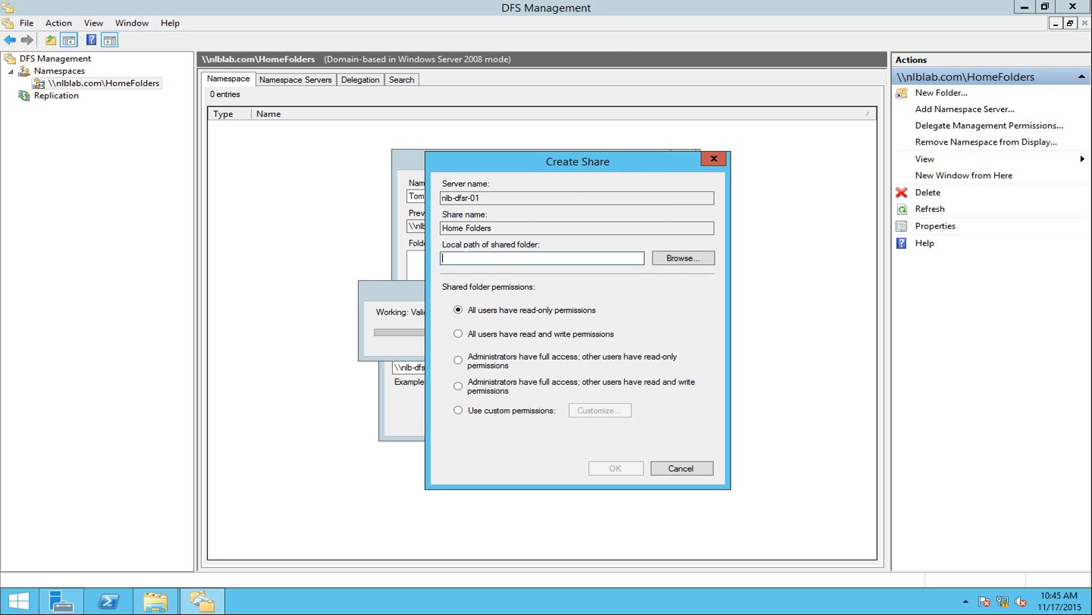
{"action": "left_click", "coordinate": [683, 263]}
{"action": "left_click", "coordinate": [457, 282]}
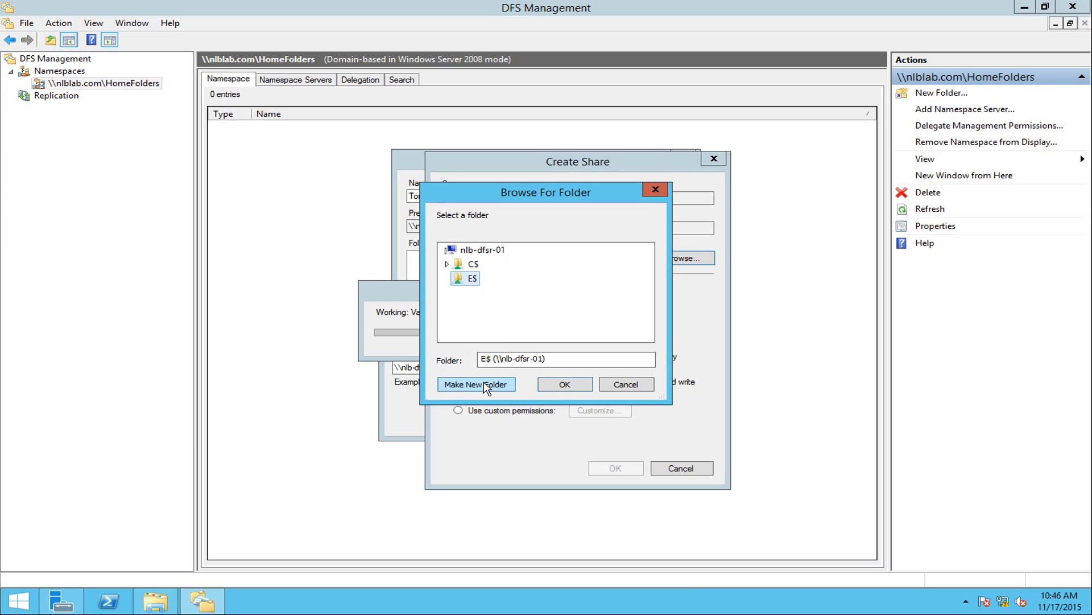
{"action": "left_click_drag", "start_coordinate": [516, 192], "coordinate": [751, 206]}
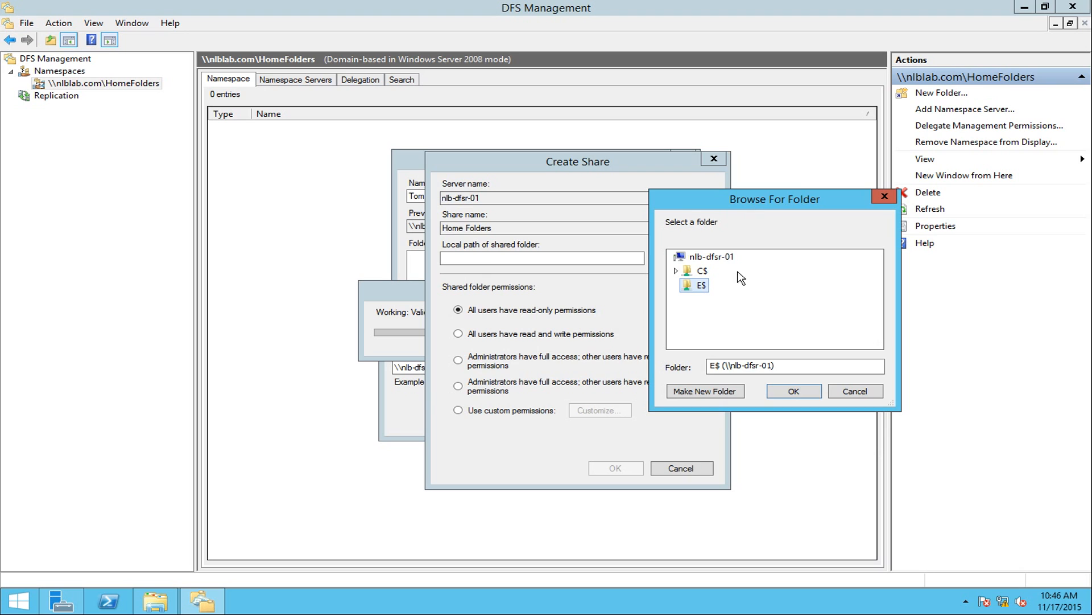
{"action": "left_click", "coordinate": [696, 392]}
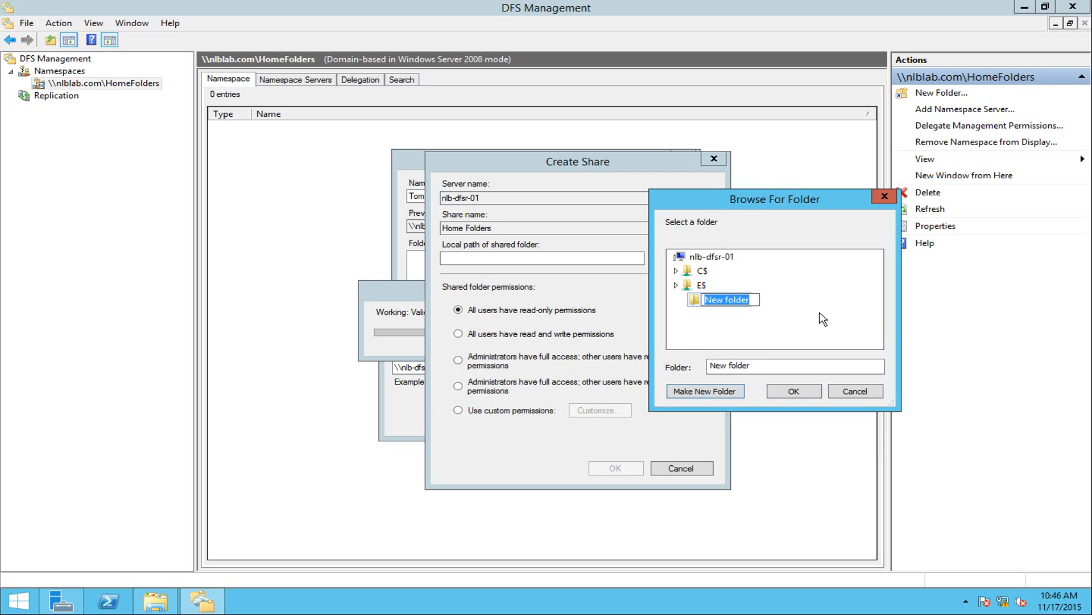
{"action": "type", "text": "Home Folders"}
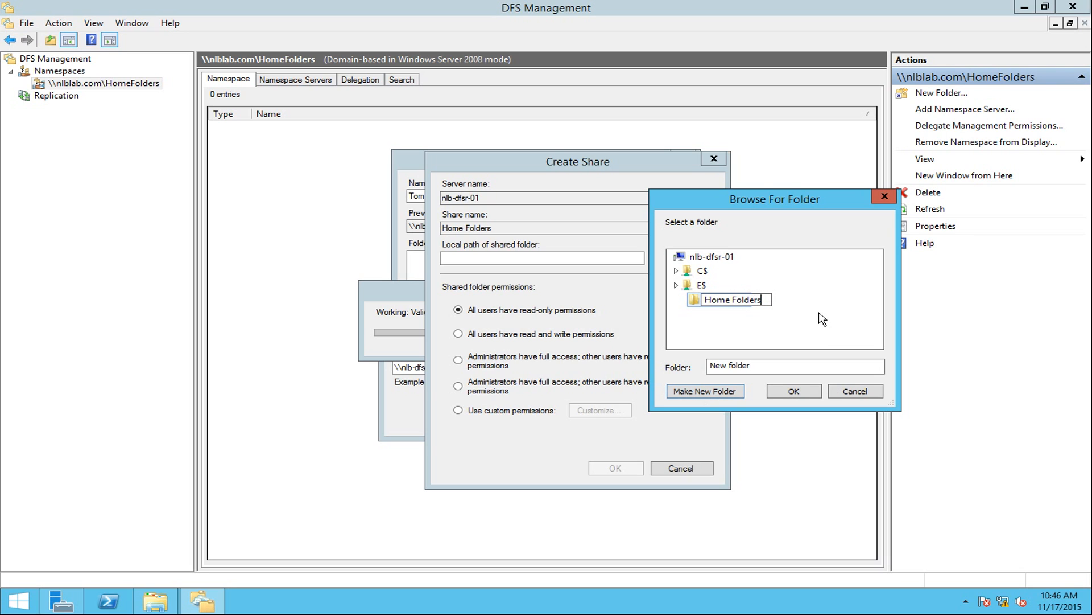
{"action": "key", "text": "Return"}
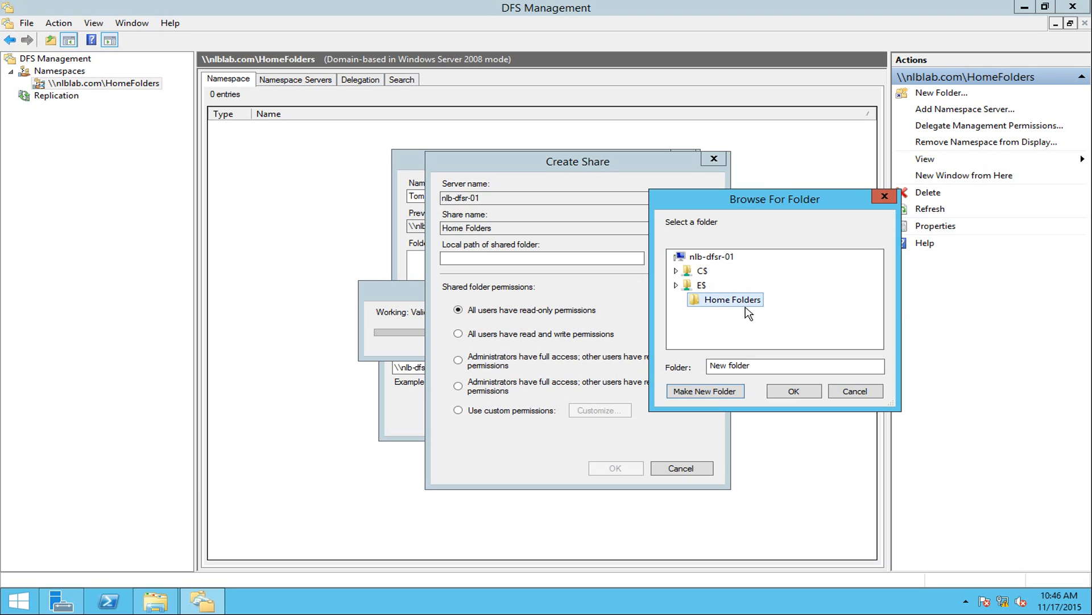
{"action": "left_click", "coordinate": [792, 391]}
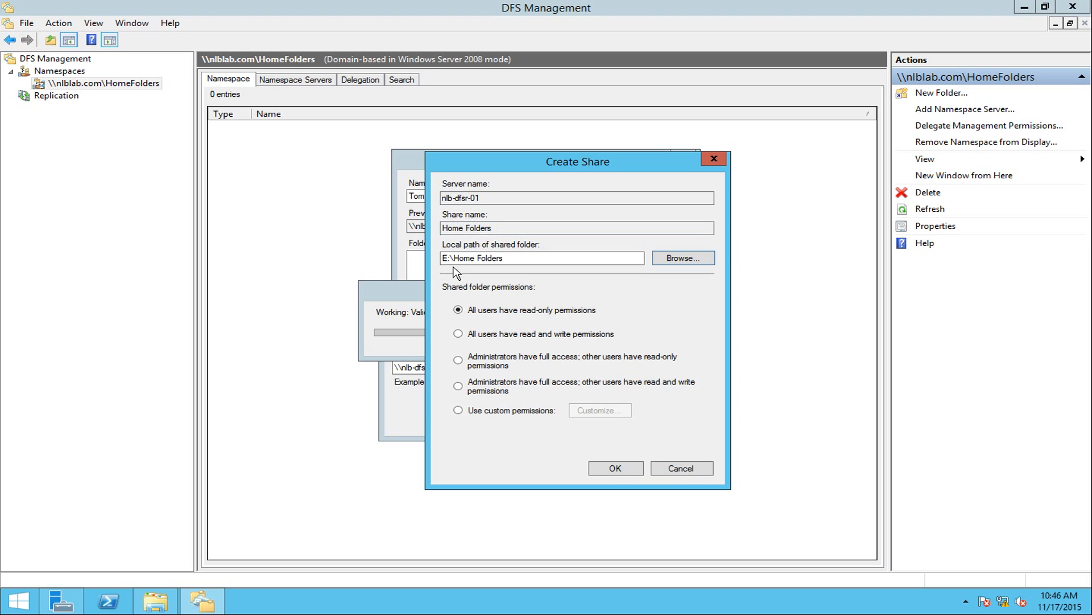
{"action": "left_click_drag", "start_coordinate": [456, 258], "coordinate": [505, 258]}
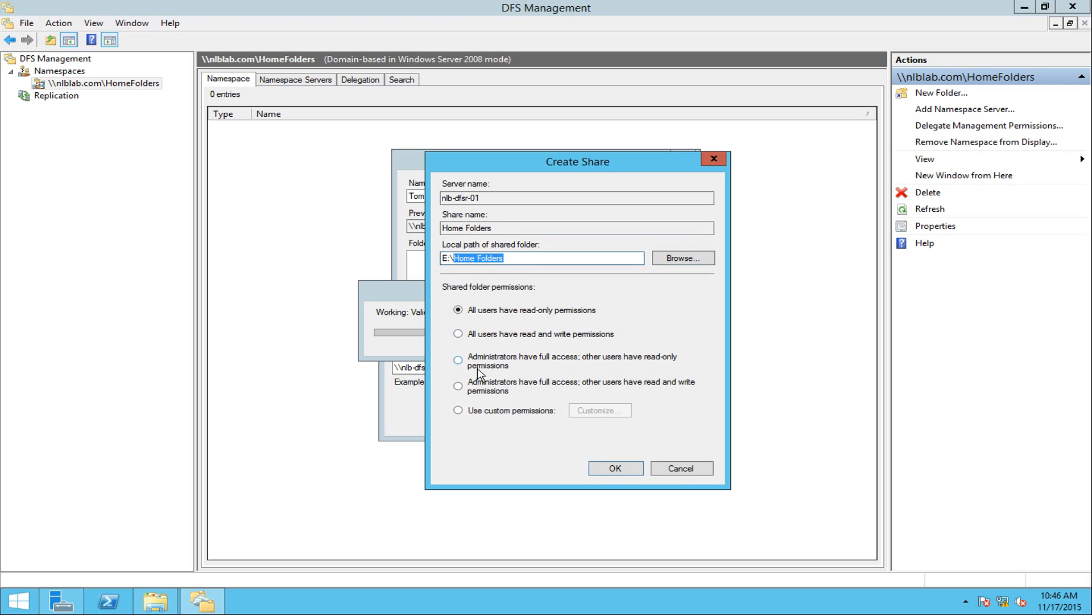
{"action": "left_click", "coordinate": [458, 387]}
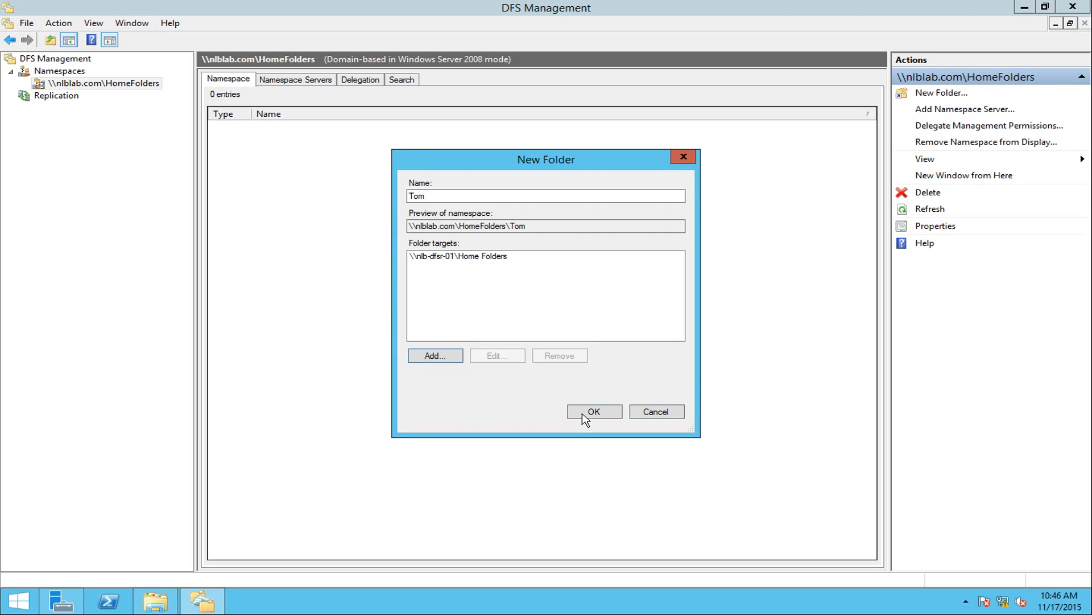
Point the Tom folder target at \\nlb-dfsr-01\Home Folders\Tom, creating it, and view Tom's targets.
{"action": "left_click", "coordinate": [455, 257]}
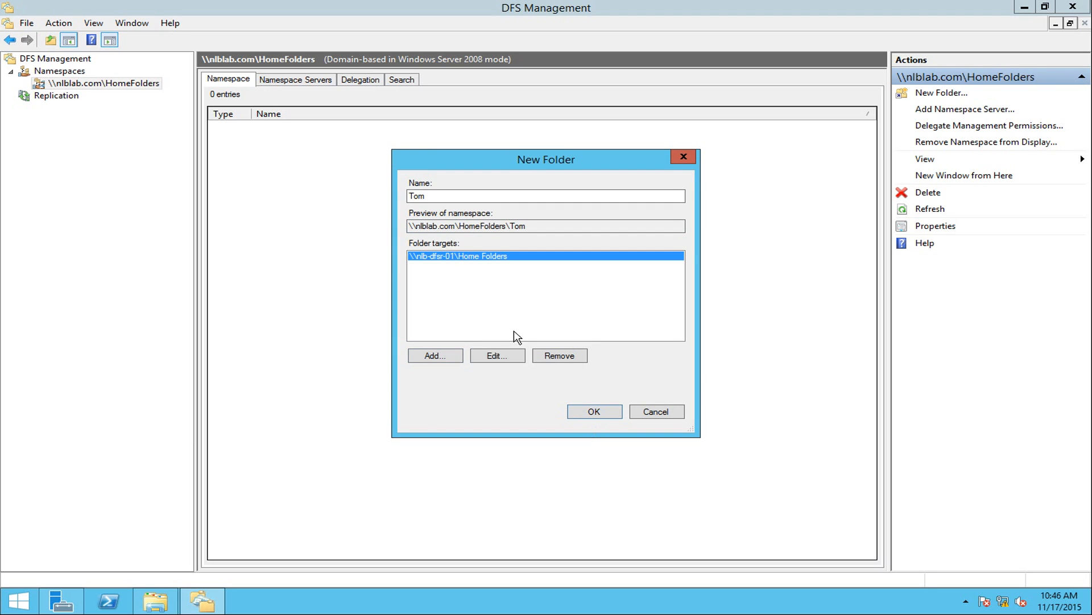
{"action": "left_click", "coordinate": [498, 356]}
{"action": "left_click", "coordinate": [567, 294]}
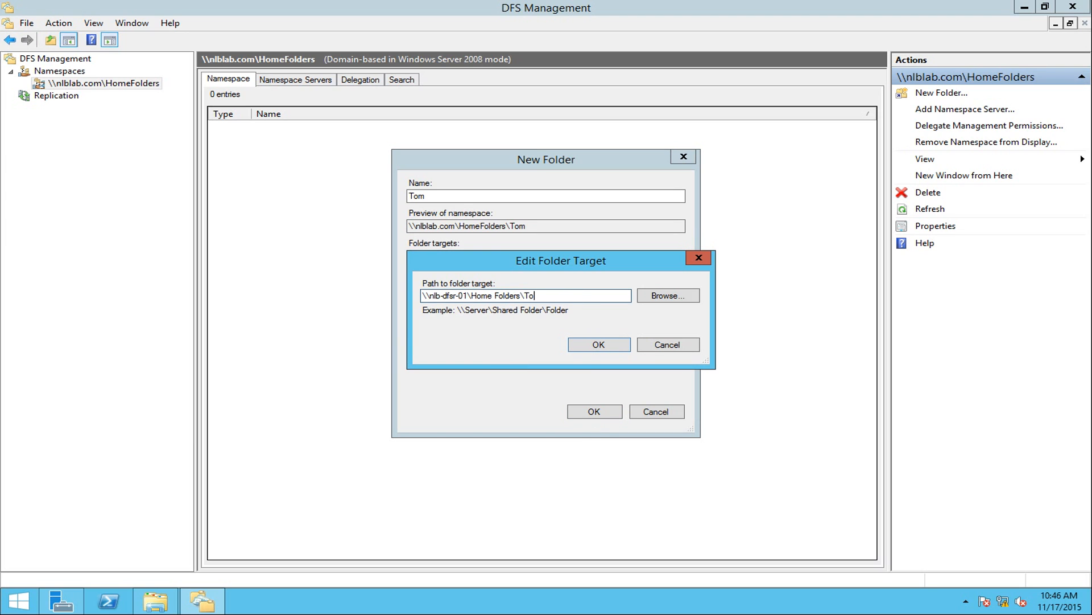
{"action": "left_click", "coordinate": [597, 344]}
{"action": "left_click", "coordinate": [535, 354]}
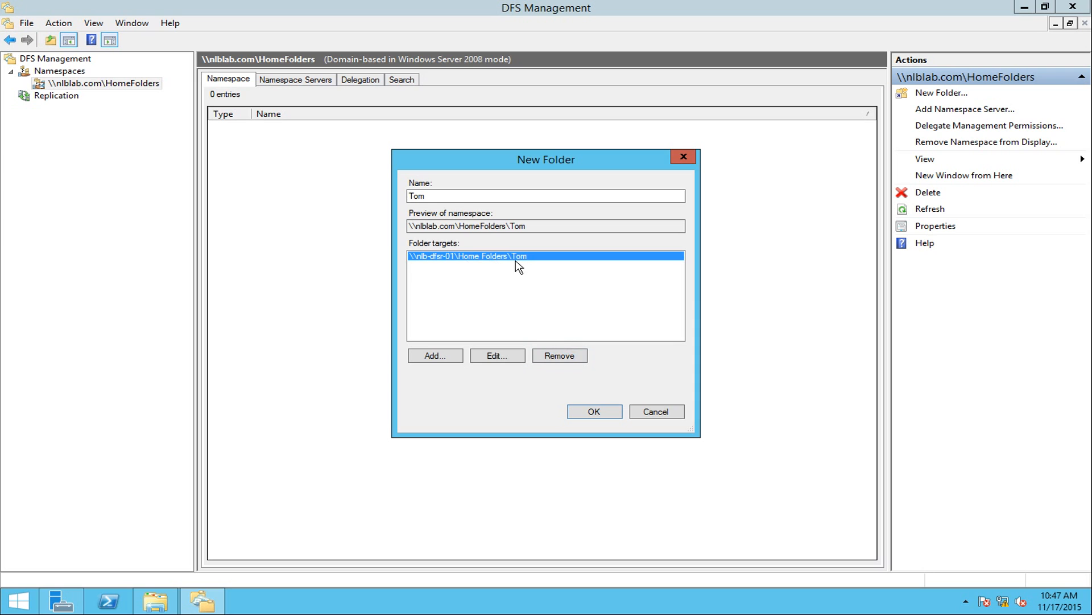
{"action": "left_click", "coordinate": [594, 411]}
{"action": "left_click", "coordinate": [72, 96]}
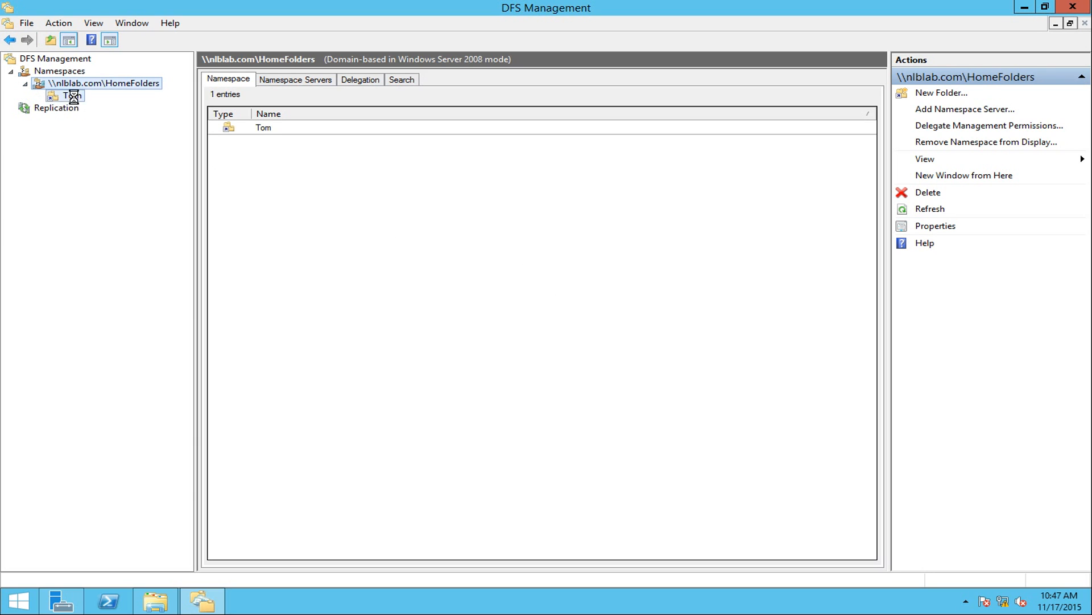
Confirm in File Explorer that E:\Home Folders\Tom exists and is empty, then return to DFS Management.
{"action": "left_click", "coordinate": [159, 601]}
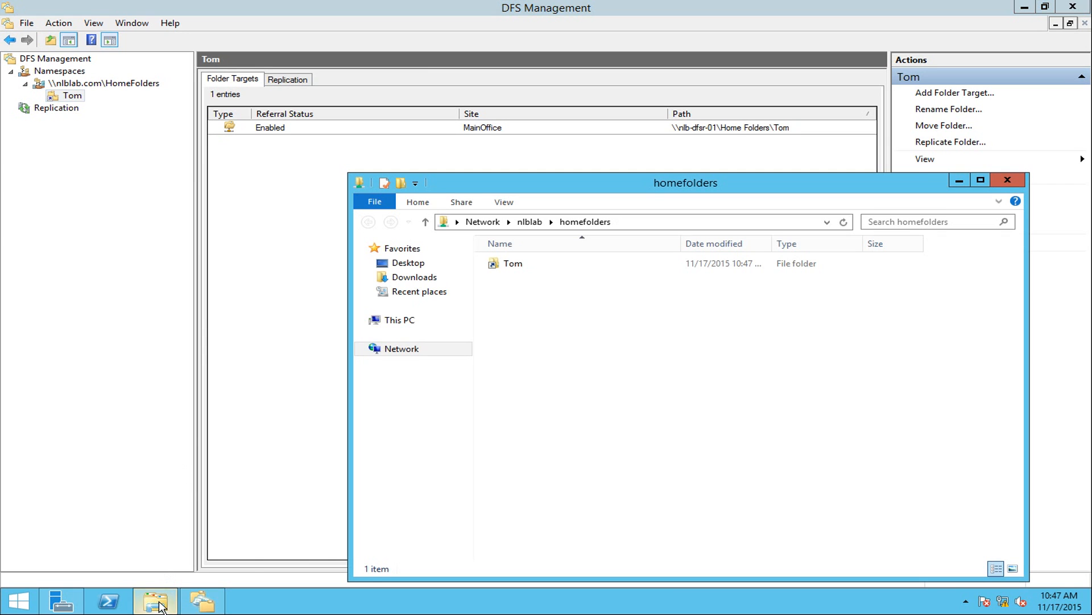
{"action": "left_click", "coordinate": [388, 321]}
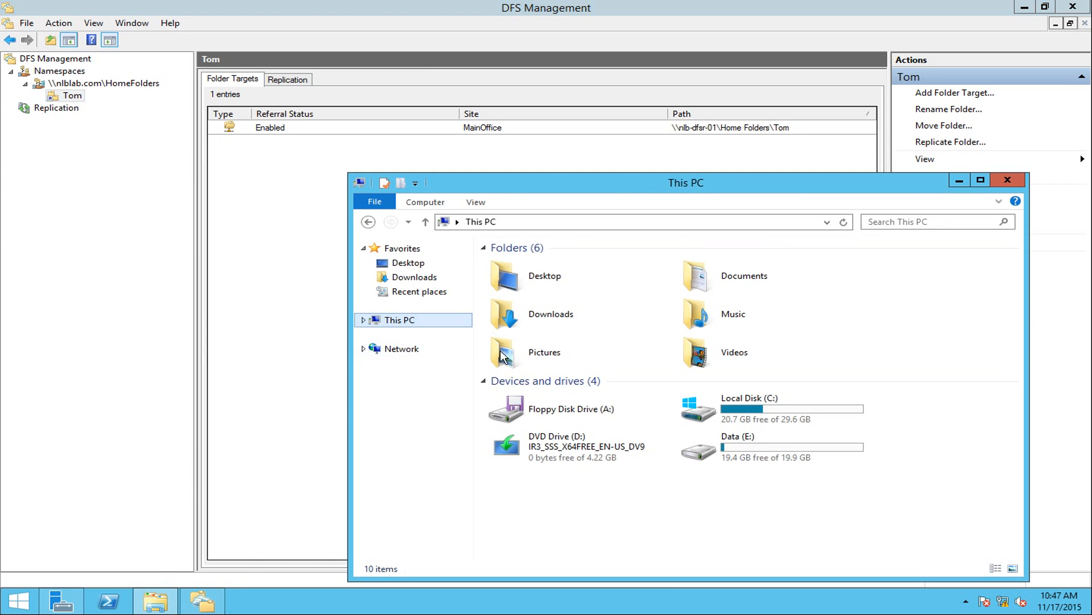
{"action": "double_click", "coordinate": [765, 448]}
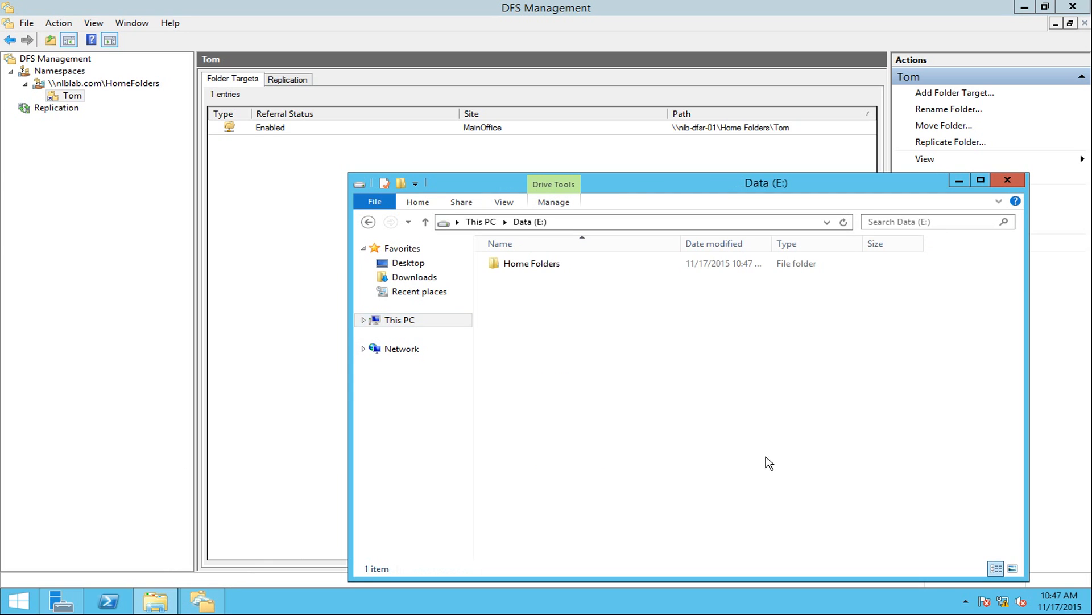
{"action": "double_click", "coordinate": [539, 265]}
{"action": "left_click", "coordinate": [540, 265]}
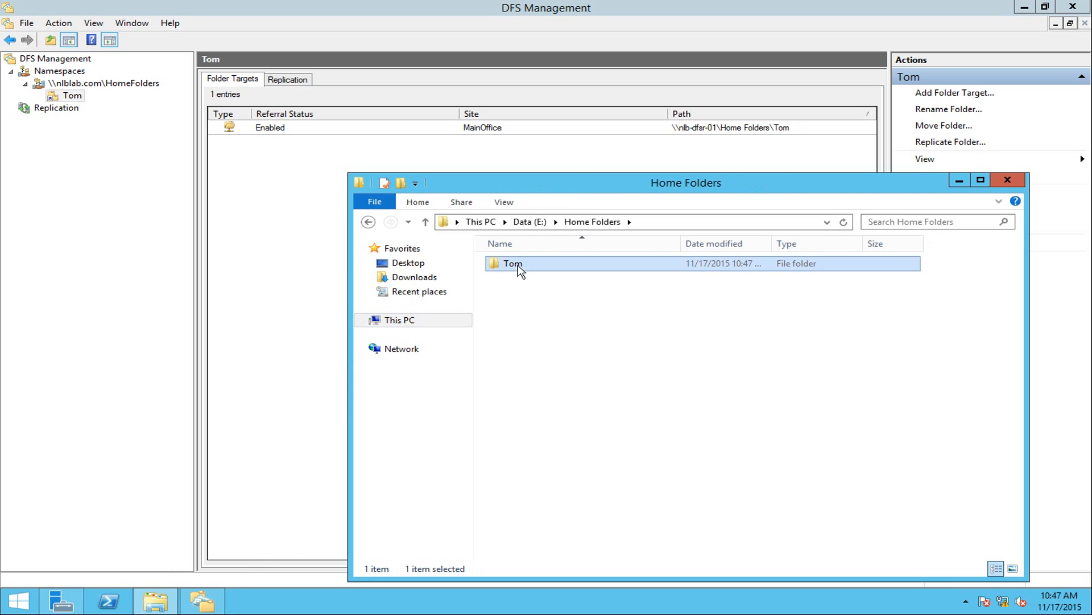
{"action": "double_click", "coordinate": [519, 264]}
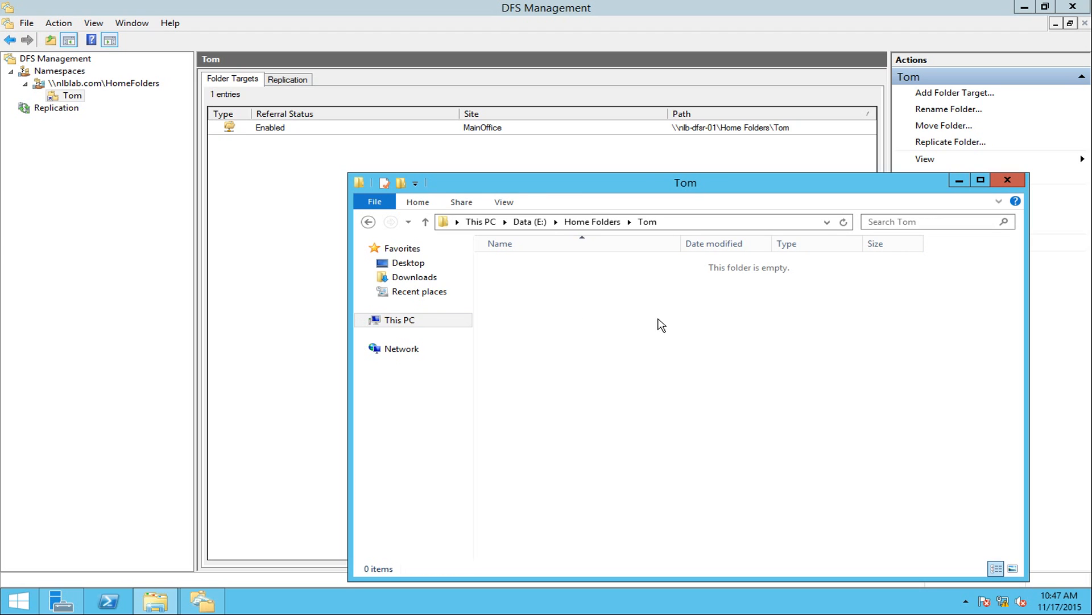
{"action": "key", "text": "BackSpace"}
{"action": "key", "text": "BackSpace"}
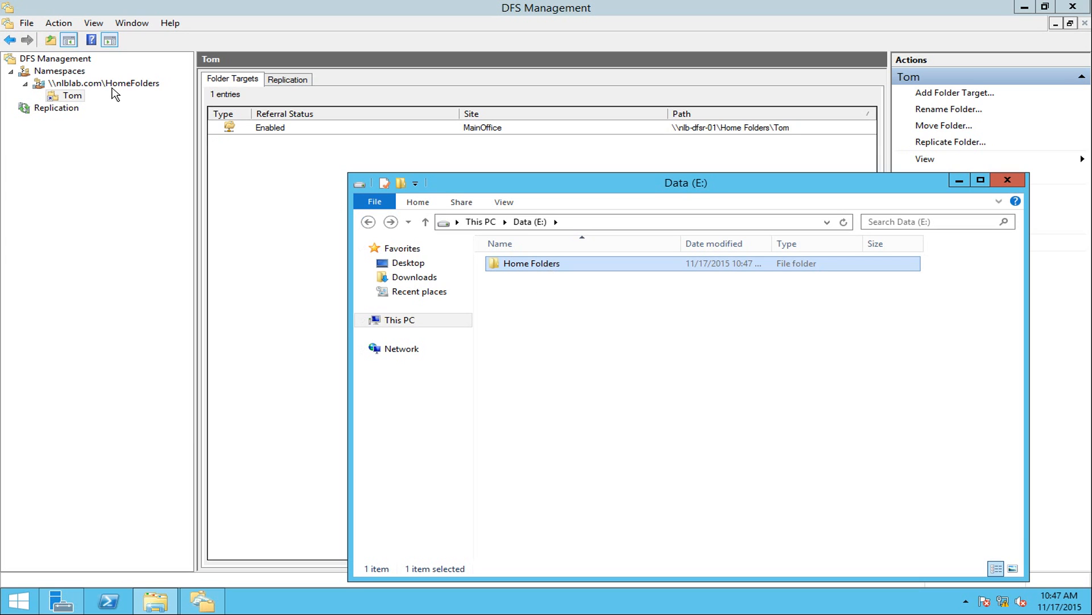
{"action": "left_click", "coordinate": [85, 84]}
Add namespace folder Anna in \\nlblab.com\HomeFolders targeting a newly created \\nlb-dfsr-01\Home Folders\Anna.
{"action": "right_click", "coordinate": [79, 84]}
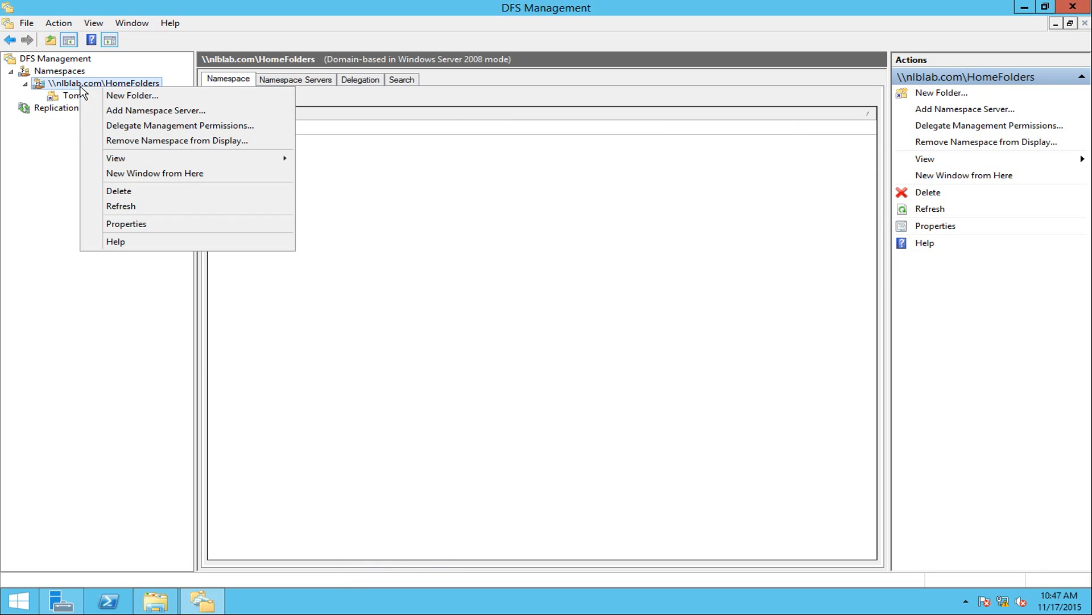
{"action": "left_click", "coordinate": [113, 94]}
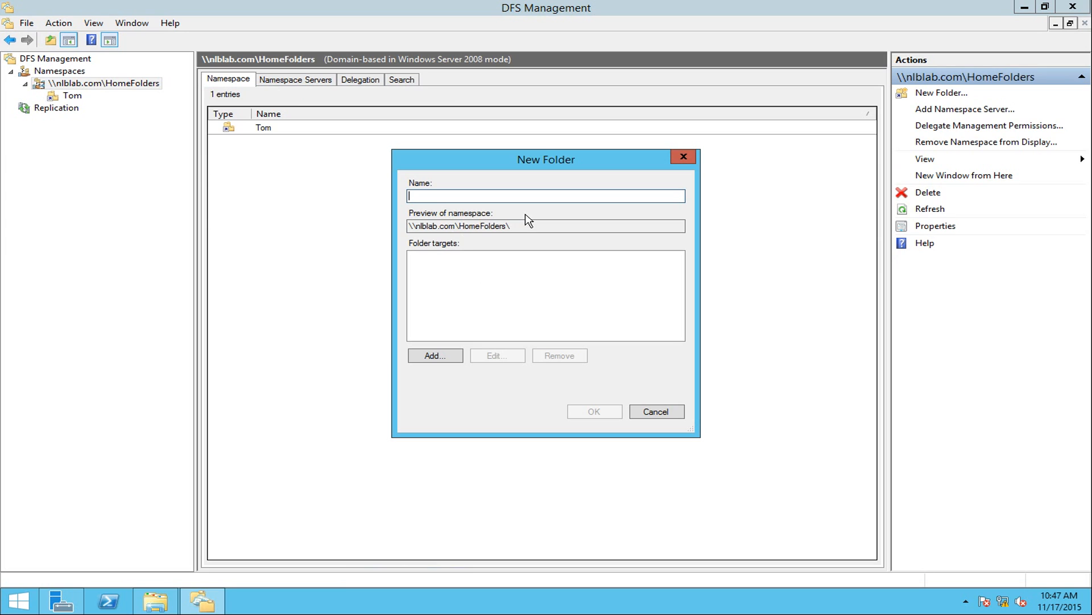
{"action": "type", "text": "Anna"}
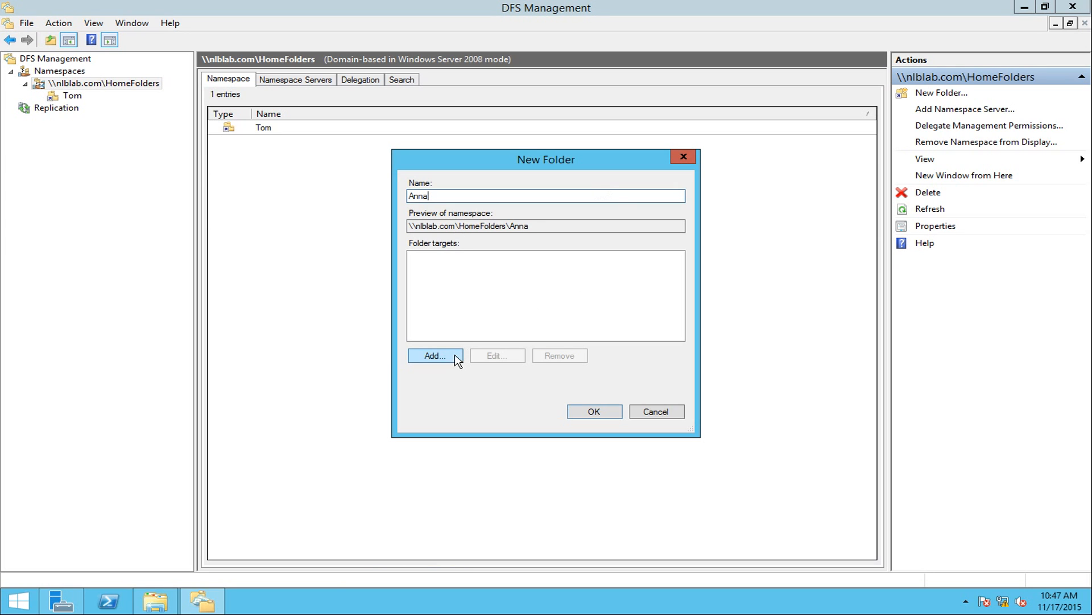
{"action": "left_click", "coordinate": [434, 355]}
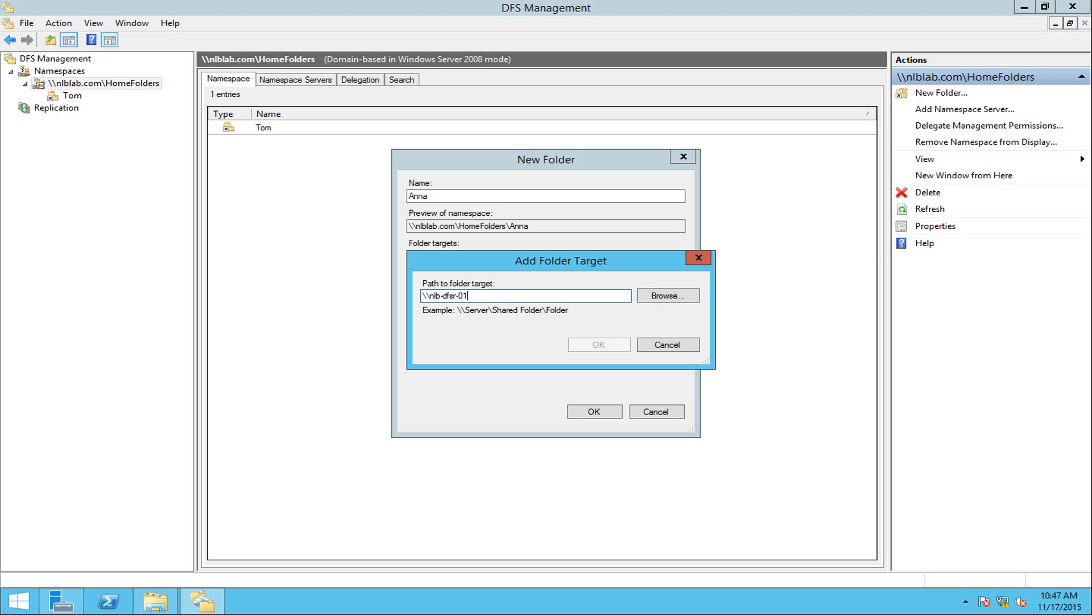
{"action": "type", "text": "\\nlb-dfsr-01\\Shared Folders\\"}
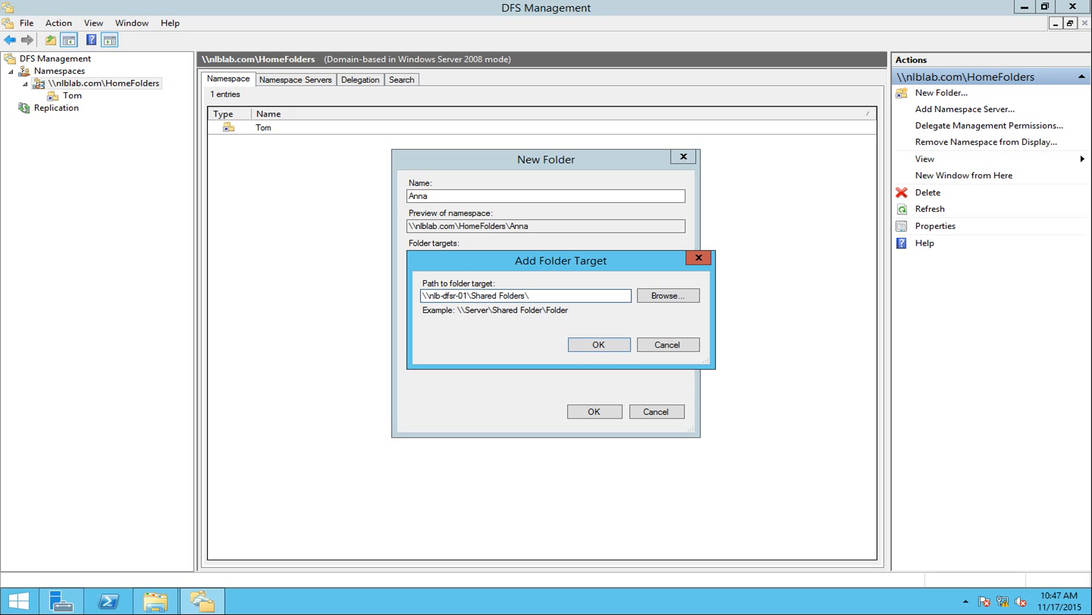
{"action": "key", "text": "BackSpace"}
{"action": "key", "text": "BackSpace"}
{"action": "key", "text": "BackSpace"}
{"action": "key", "text": "BackSpace"}
{"action": "key", "text": "BackSpace"}
{"action": "key", "text": "BackSpace"}
{"action": "key", "text": "BackSpace"}
{"action": "key", "text": "BackSpace"}
{"action": "key", "text": "BackSpace"}
{"action": "key", "text": "BackSpace"}
{"action": "key", "text": "BackSpace"}
{"action": "type", "text": "Hom"}
{"action": "left_click", "coordinate": [596, 344]}
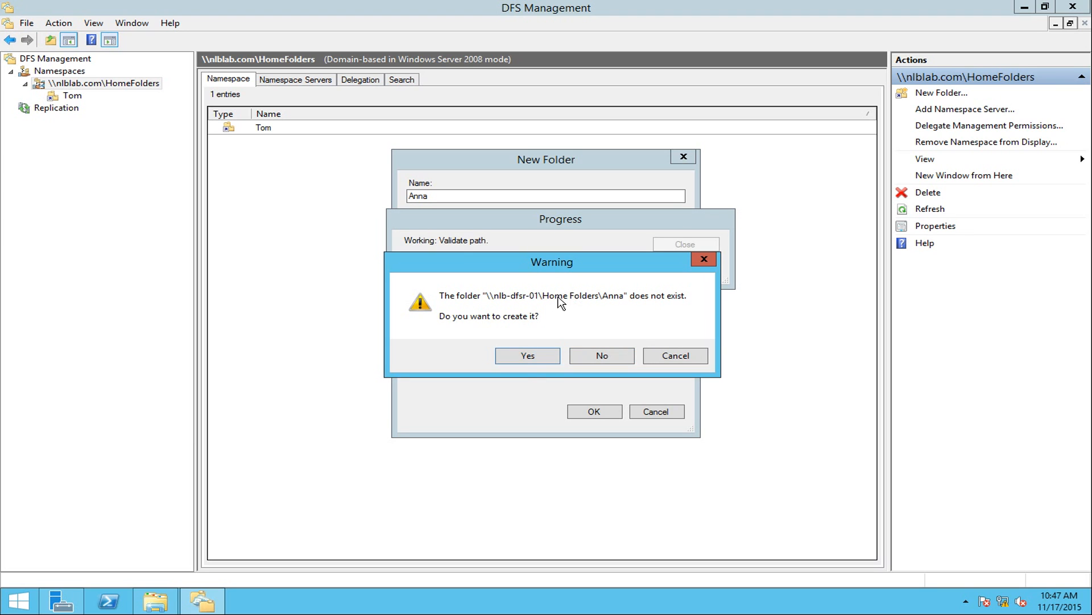
{"action": "left_click", "coordinate": [523, 359]}
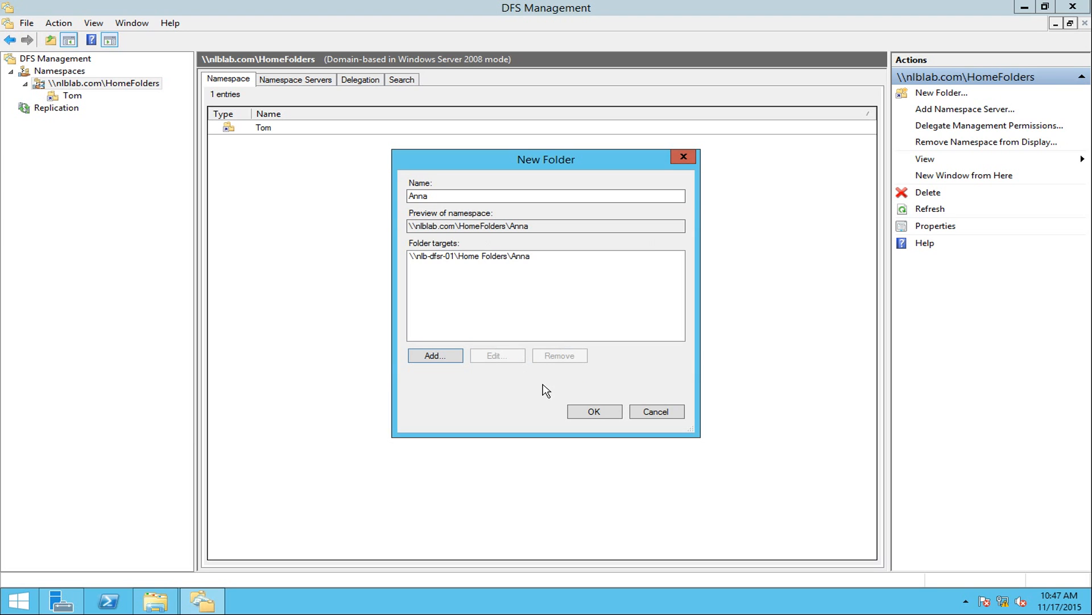
{"action": "left_click", "coordinate": [594, 413]}
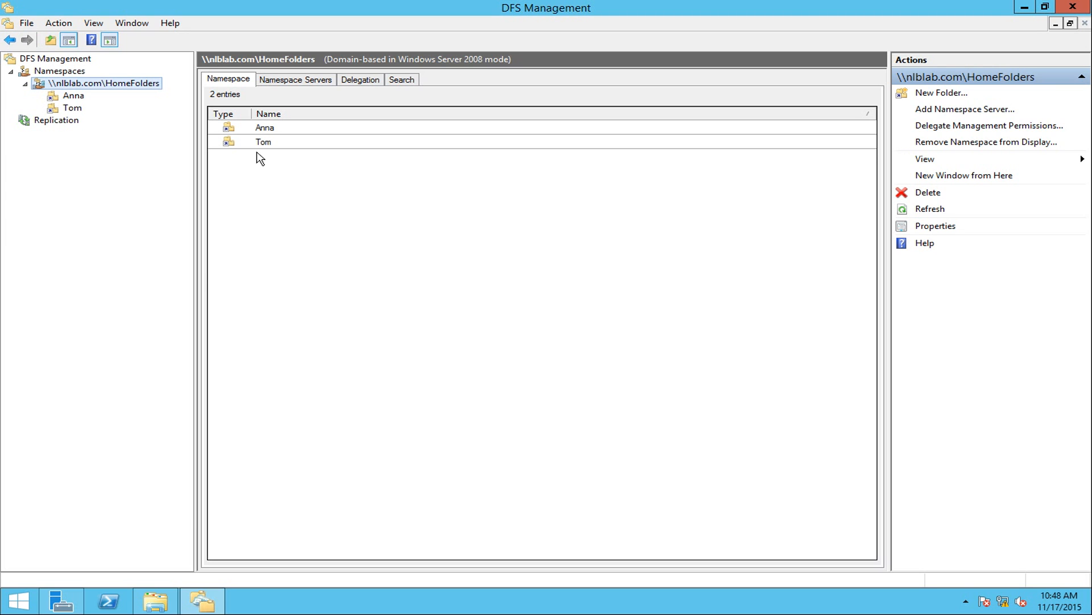
Inspect the empty Anna and Tom folders in the local E:\Home Folders.
{"action": "left_click", "coordinate": [163, 608]}
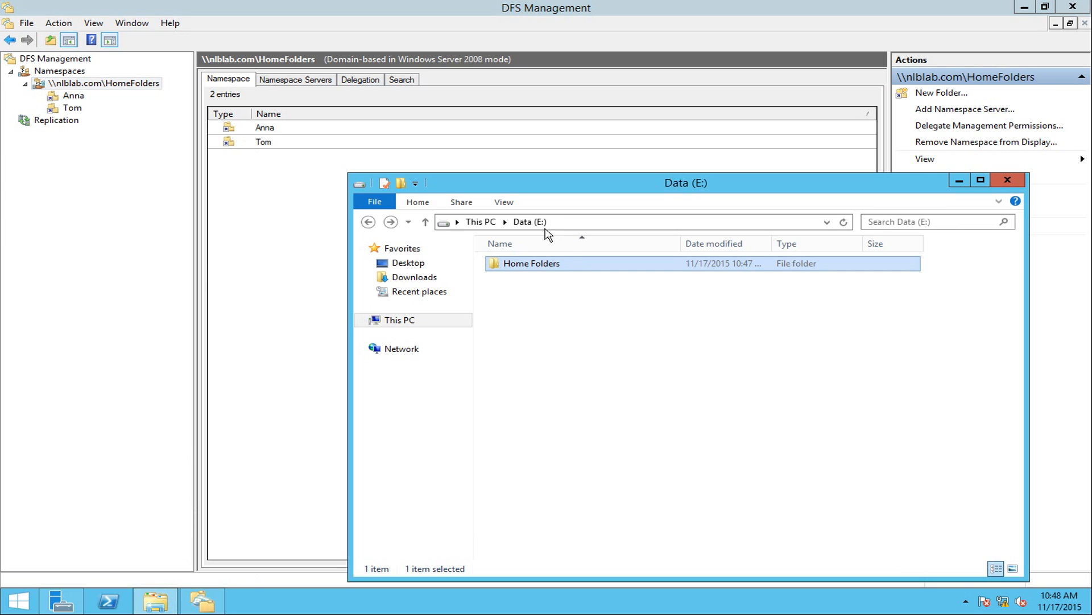
{"action": "double_click", "coordinate": [513, 268]}
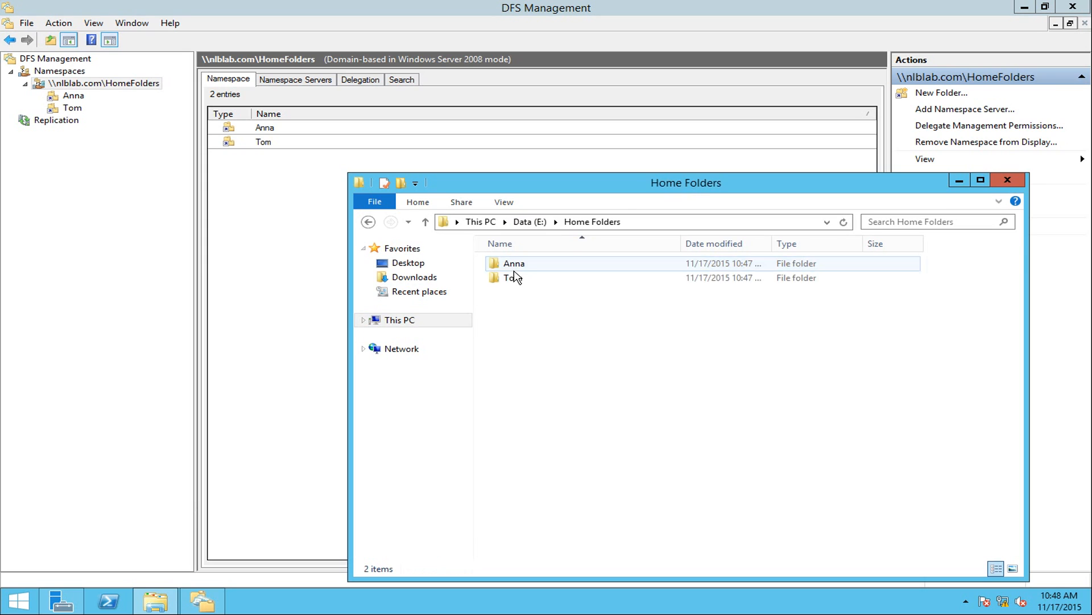
{"action": "double_click", "coordinate": [546, 265]}
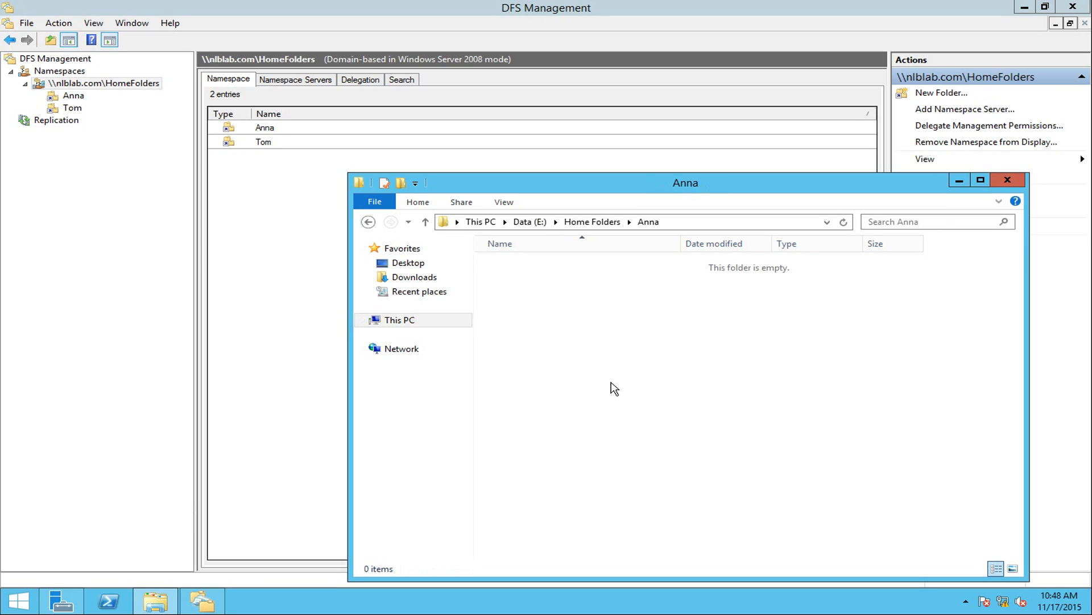
{"action": "key", "text": "BackSpace"}
{"action": "left_click", "coordinate": [527, 280]}
{"action": "double_click", "coordinate": [526, 280]}
{"action": "key", "text": "BackSpace"}
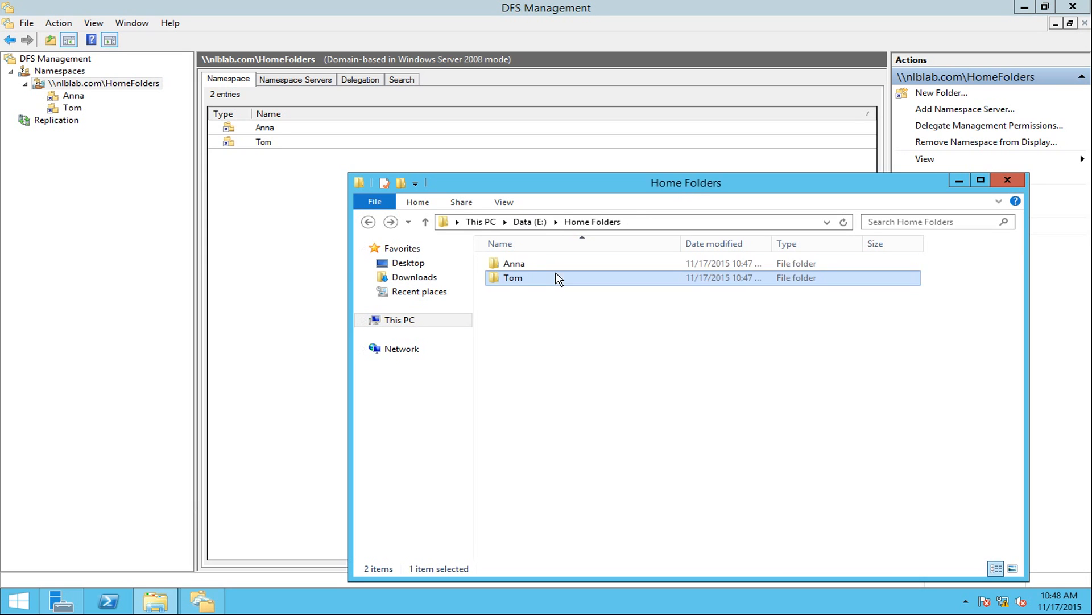
{"action": "left_click", "coordinate": [540, 268]}
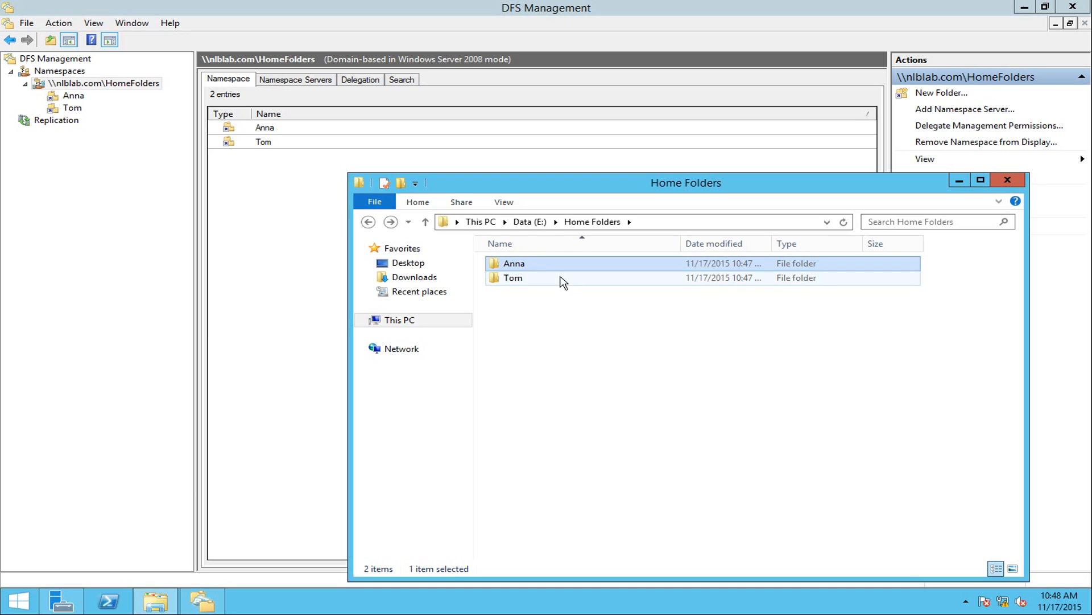
{"action": "left_click", "coordinate": [405, 320]}
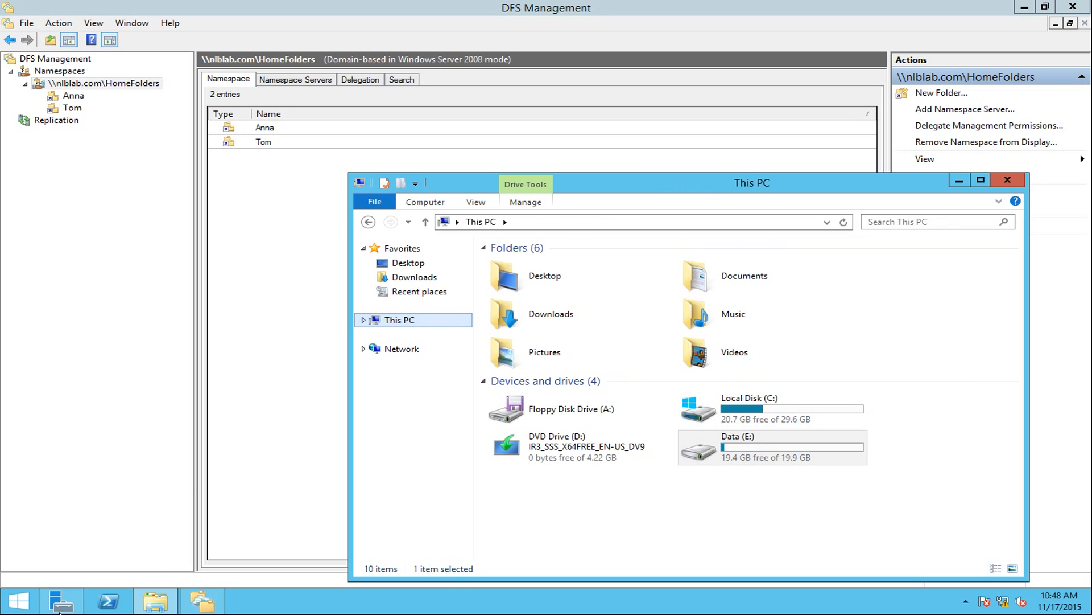
Open Anna through the \\nlblab\homefolders namespace, then browse back to Data (E:) > Home Folders.
{"action": "right_click", "coordinate": [32, 598]}
{"action": "left_click", "coordinate": [59, 551]}
{"action": "left_click", "coordinate": [137, 560]}
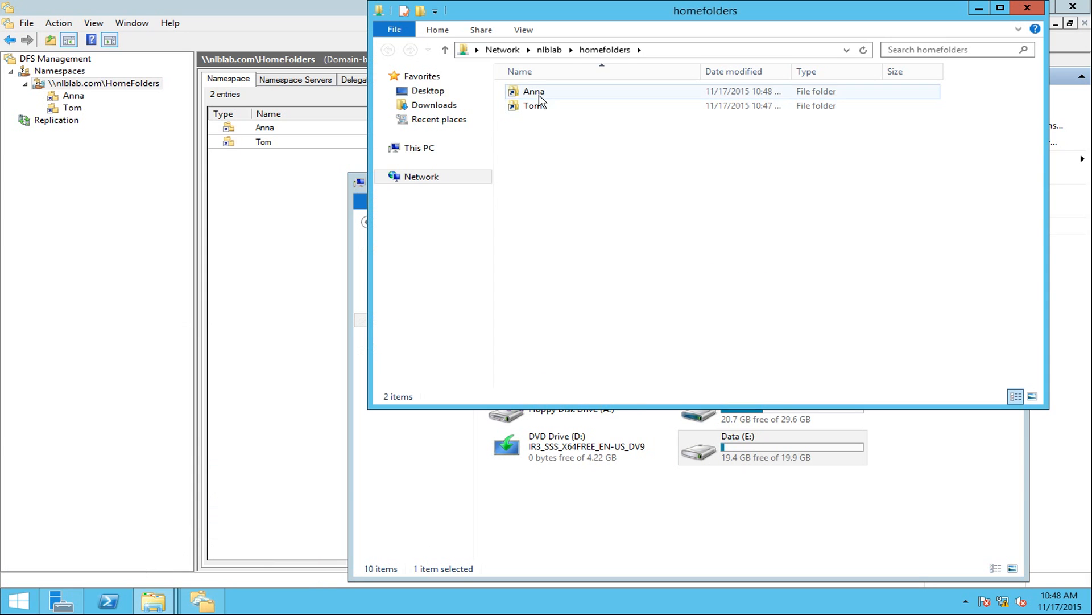
{"action": "left_click", "coordinate": [540, 95]}
{"action": "left_click", "coordinate": [541, 105]}
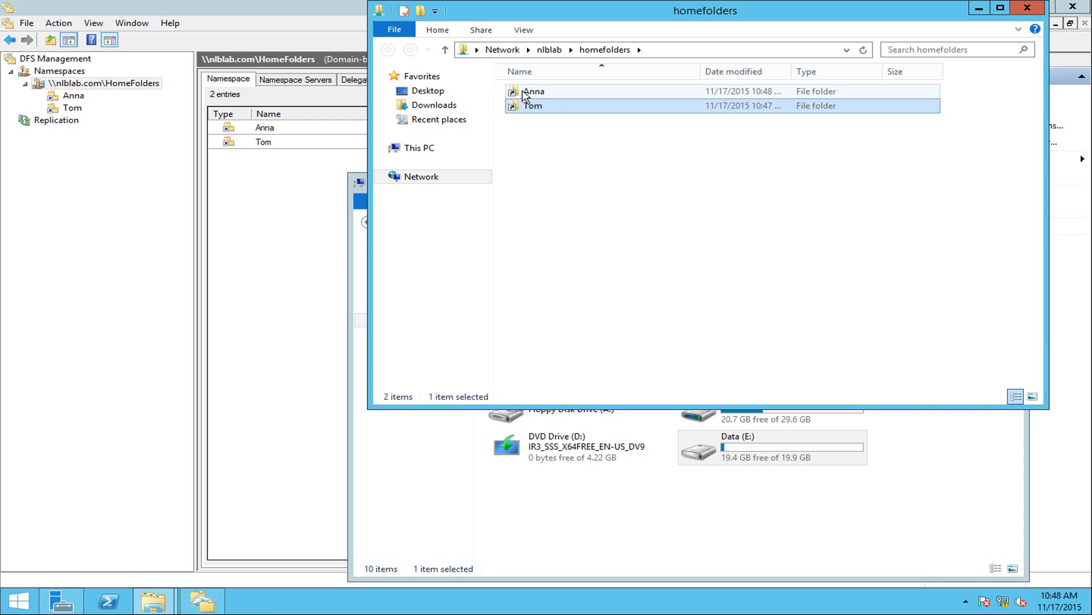
{"action": "double_click", "coordinate": [531, 96]}
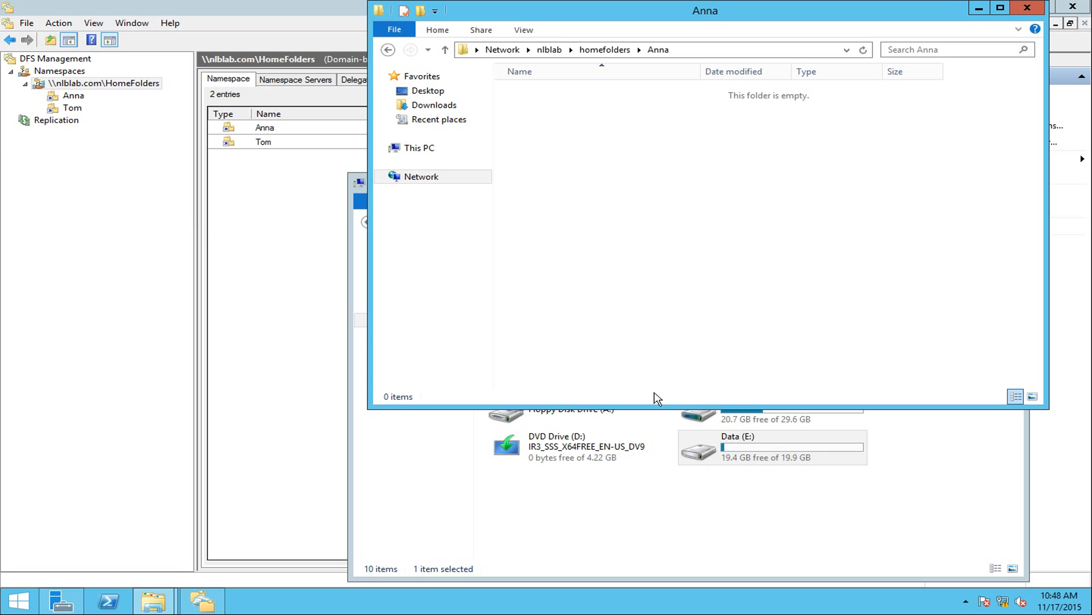
{"action": "left_click", "coordinate": [746, 496]}
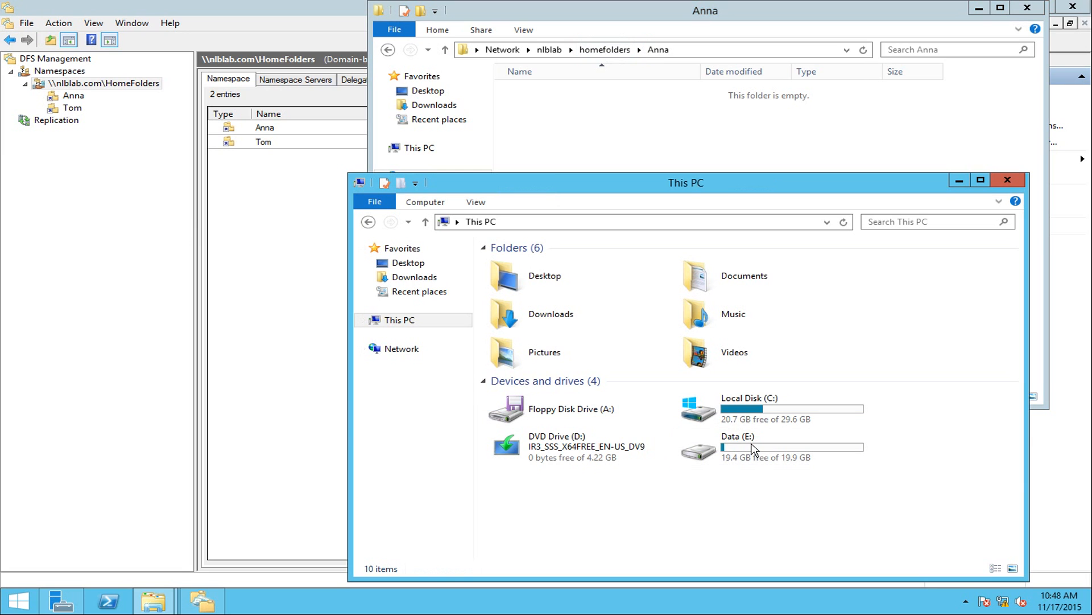
{"action": "double_click", "coordinate": [754, 448]}
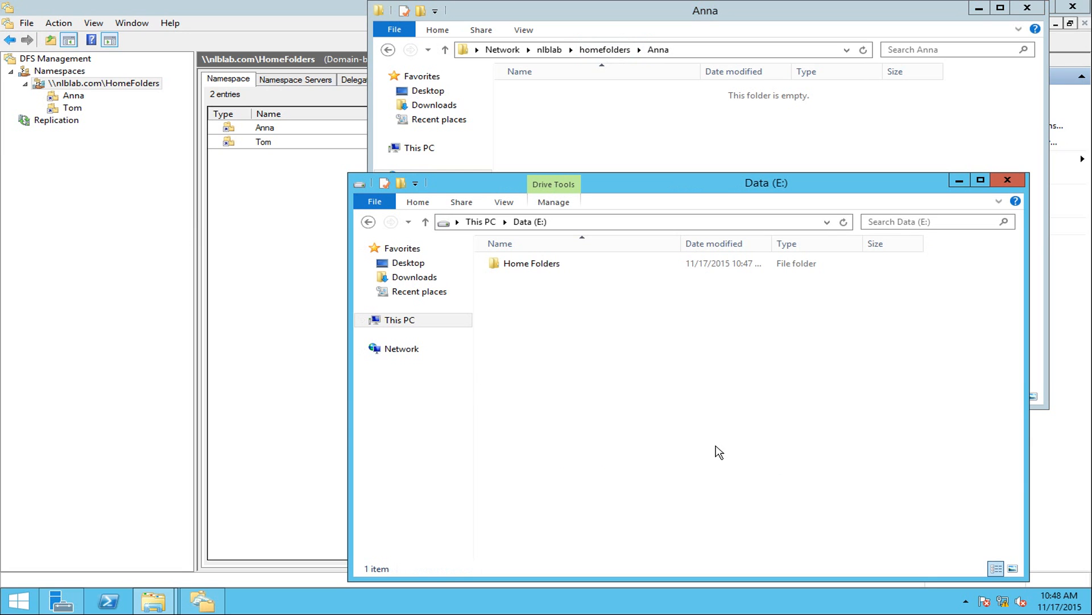
{"action": "double_click", "coordinate": [535, 264]}
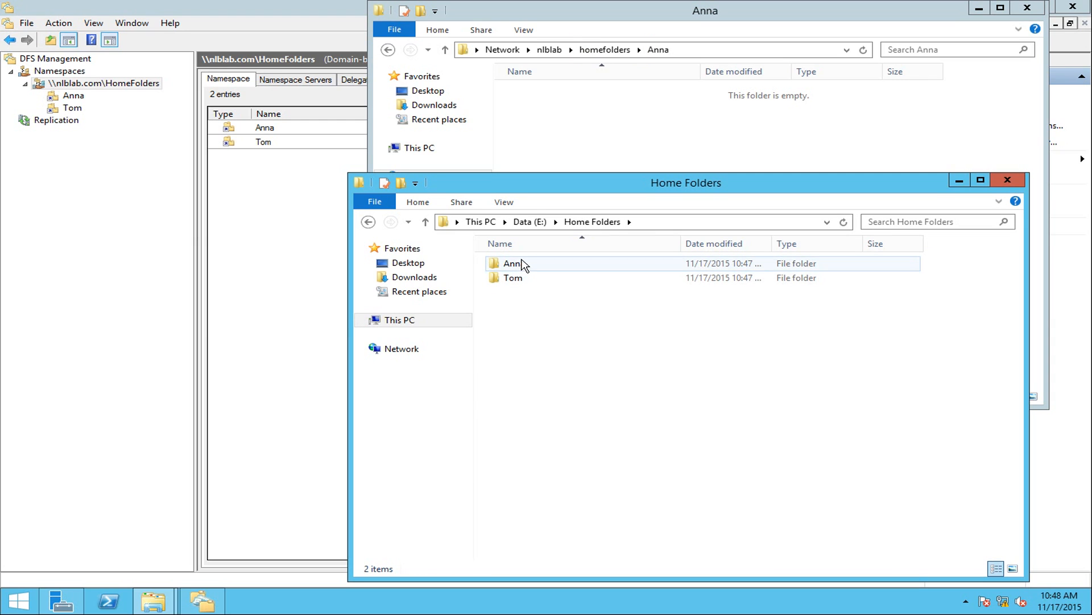
Open the Anna folder's Security properties, select Users, and bring up Advanced security settings.
{"action": "right_click", "coordinate": [523, 265]}
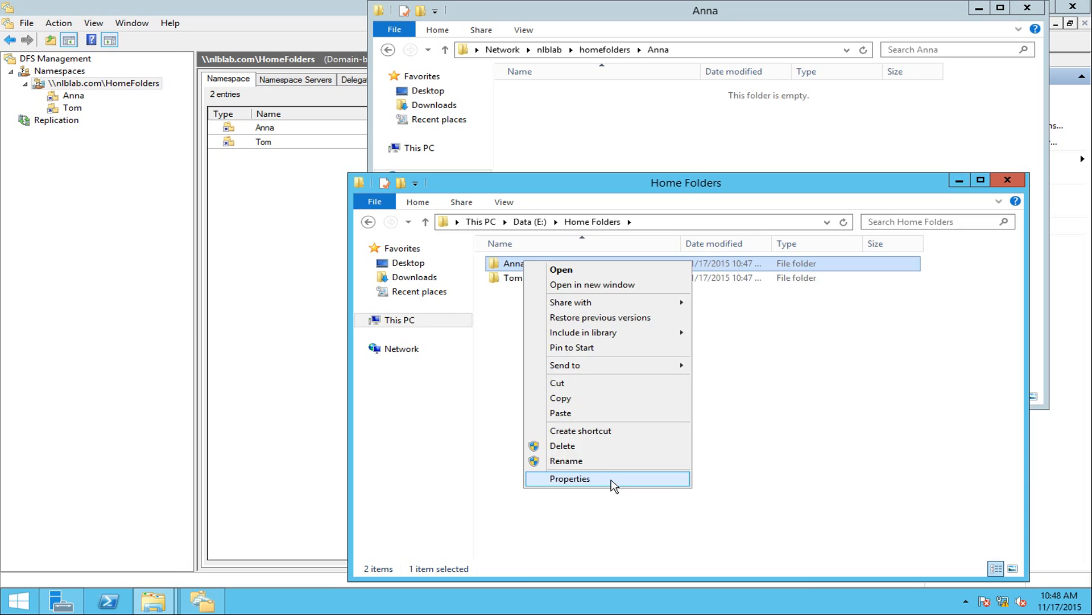
{"action": "left_click", "coordinate": [613, 484]}
{"action": "left_click_drag", "start_coordinate": [646, 268], "coordinate": [761, 155]}
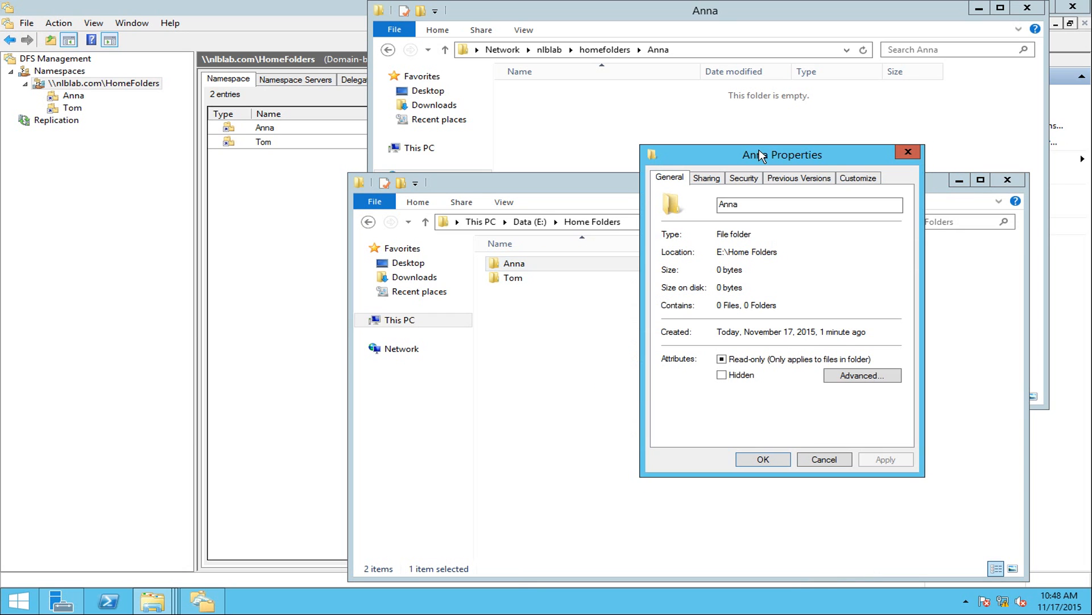
{"action": "left_click", "coordinate": [740, 180]}
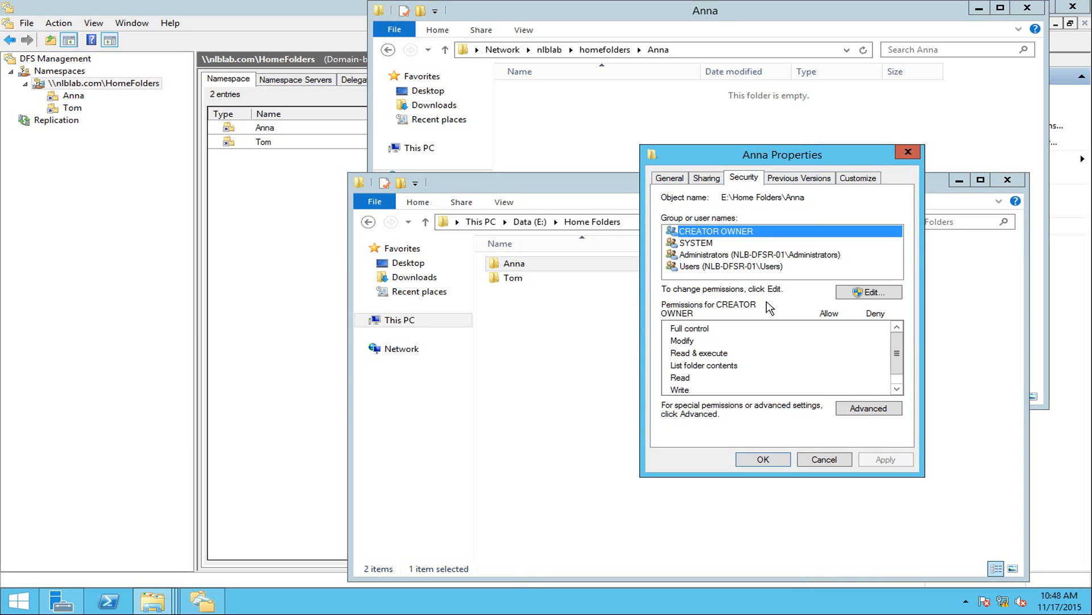
{"action": "left_click", "coordinate": [731, 267]}
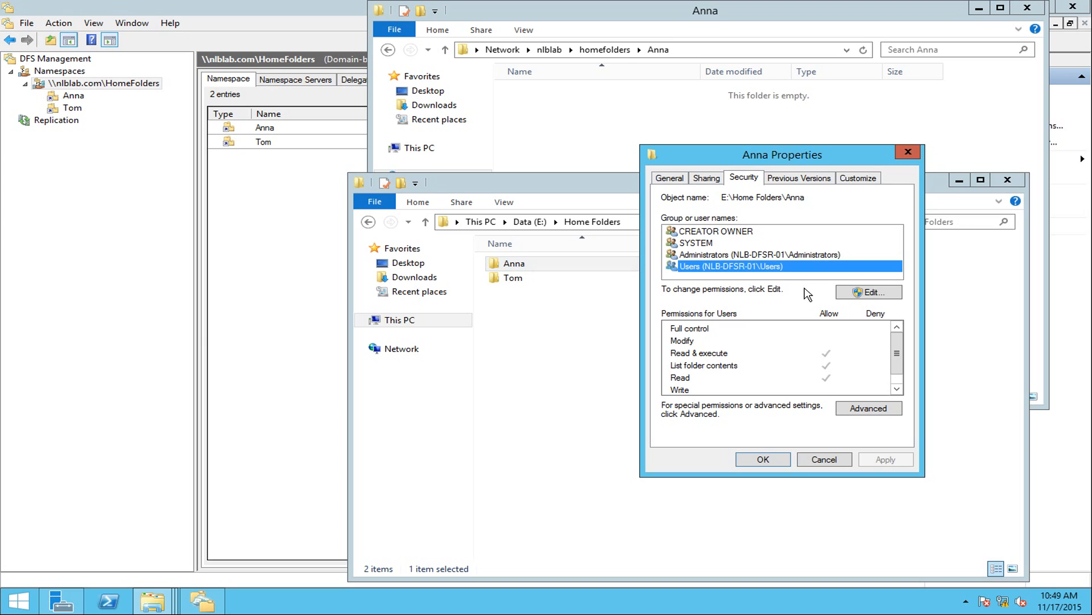
{"action": "left_click", "coordinate": [868, 408]}
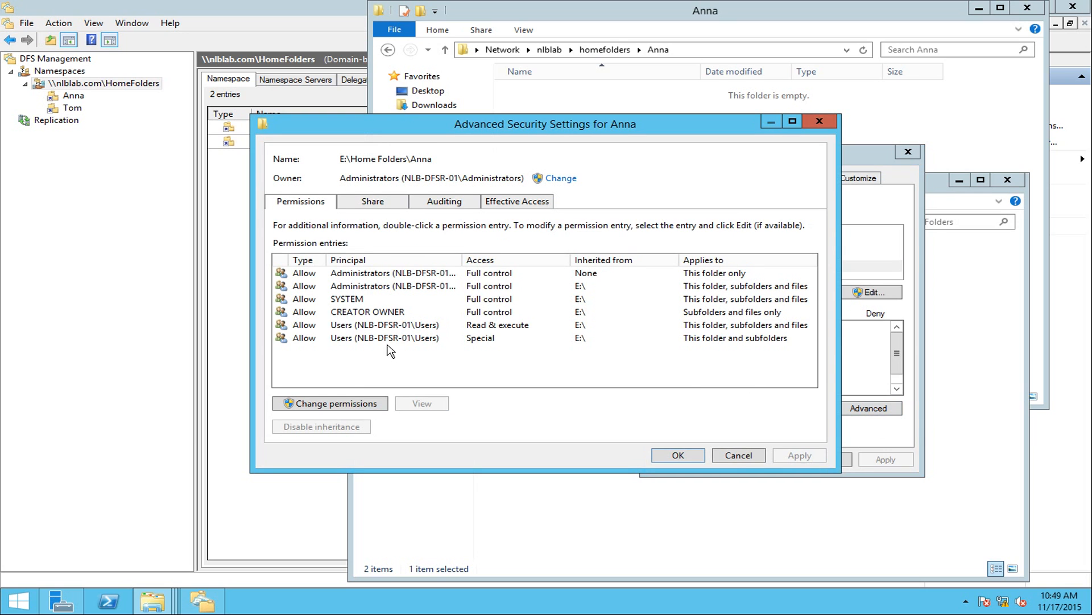
Disable inheritance on Anna, converting permissions to explicit, and remove both Users entries.
{"action": "left_click", "coordinate": [364, 403]}
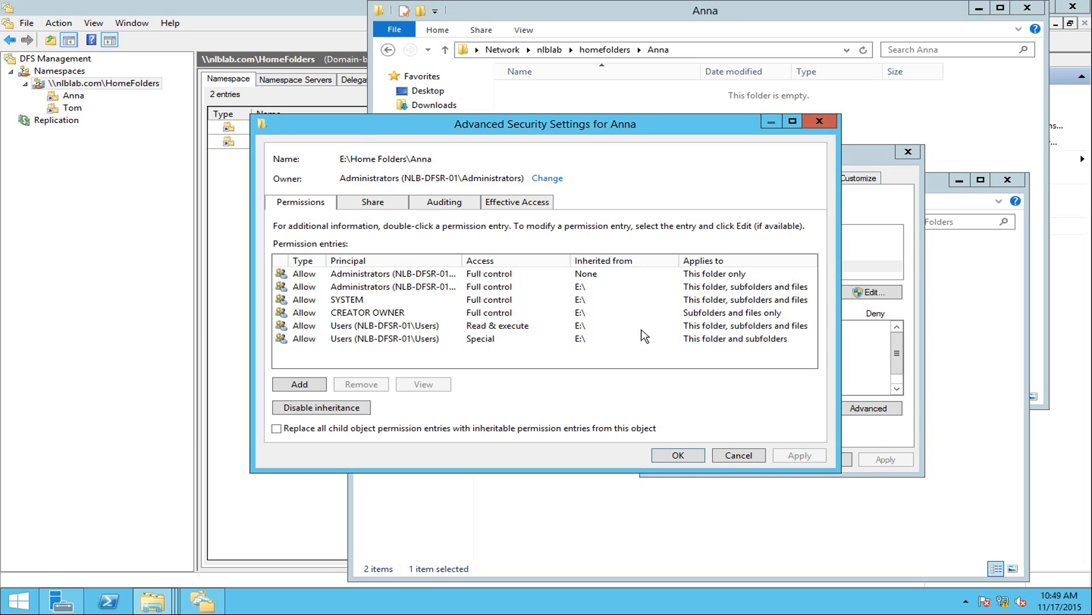
{"action": "left_click", "coordinate": [320, 408]}
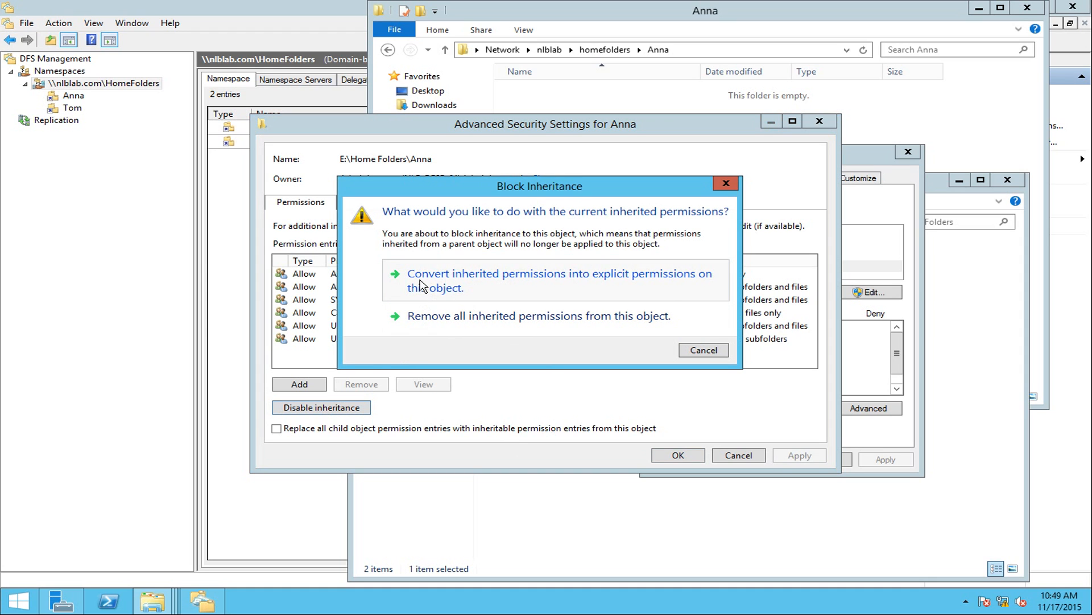
{"action": "left_click", "coordinate": [519, 280]}
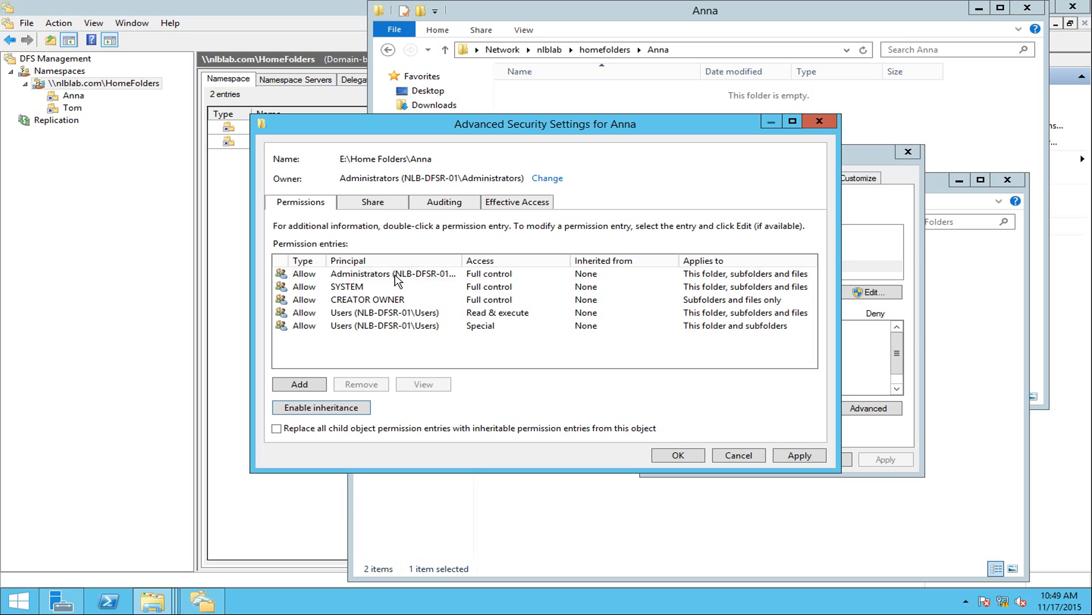
{"action": "left_click", "coordinate": [396, 275]}
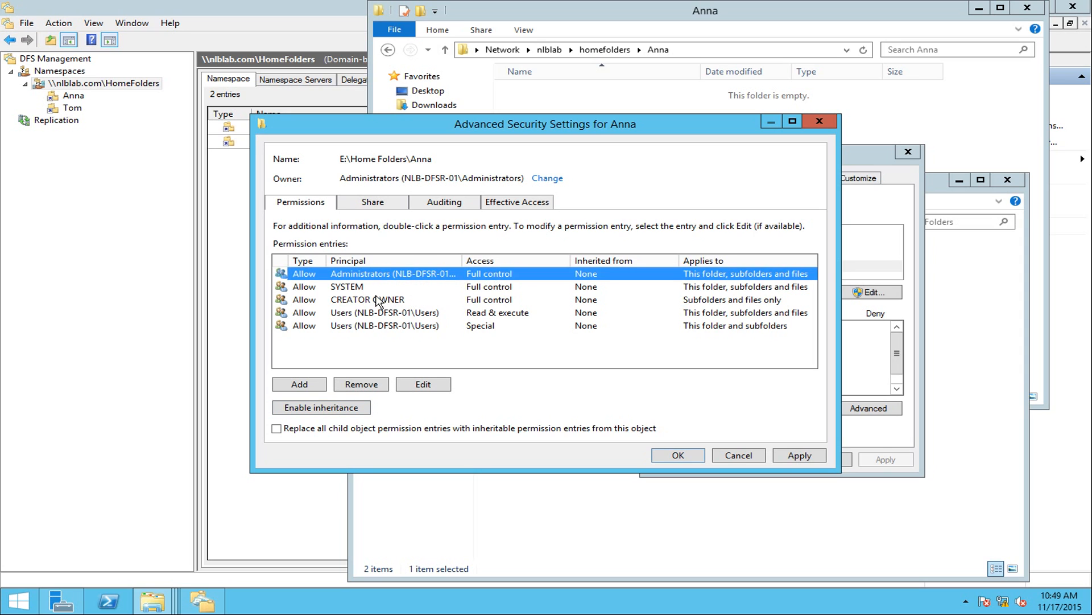
{"action": "left_click", "coordinate": [377, 300]}
{"action": "left_click", "coordinate": [377, 288]}
{"action": "left_click", "coordinate": [376, 299]}
{"action": "left_click", "coordinate": [382, 313]}
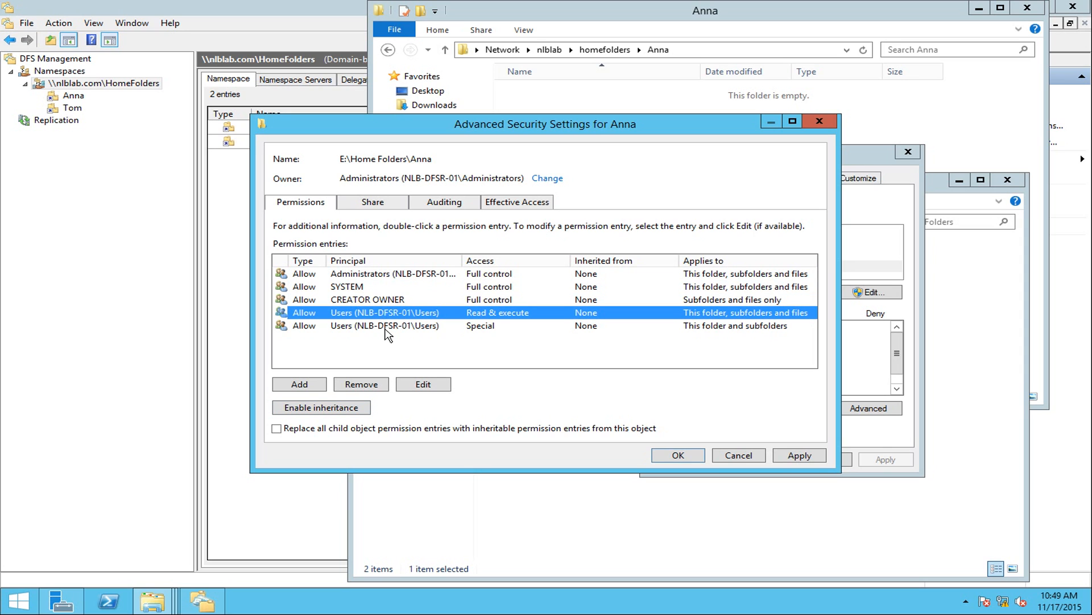
{"action": "left_click", "coordinate": [386, 328]}
{"action": "key", "text": "Up"}
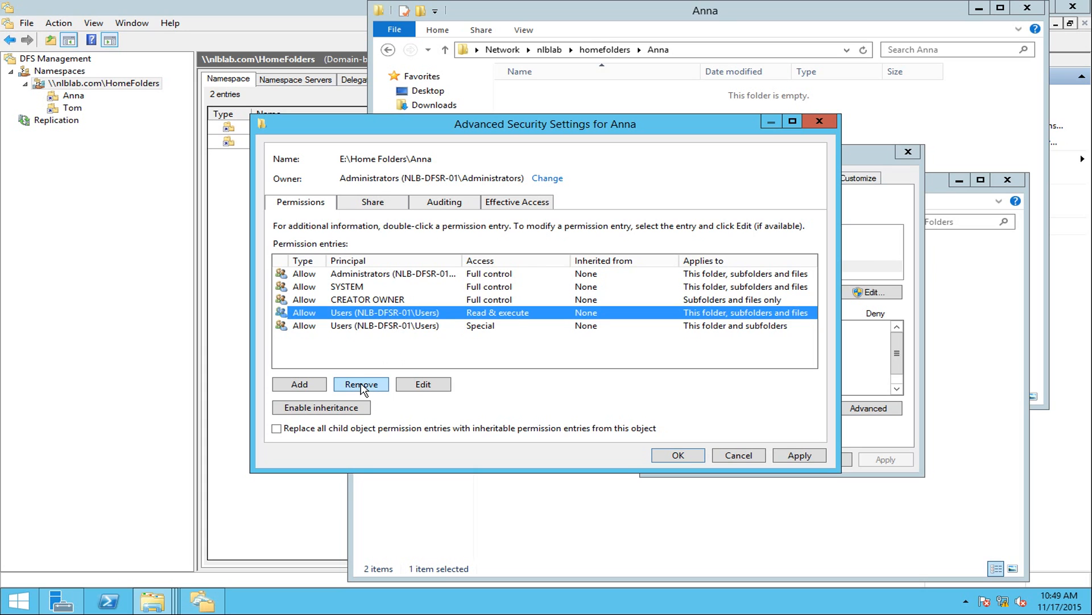
{"action": "left_click", "coordinate": [362, 384]}
{"action": "left_click", "coordinate": [361, 386]}
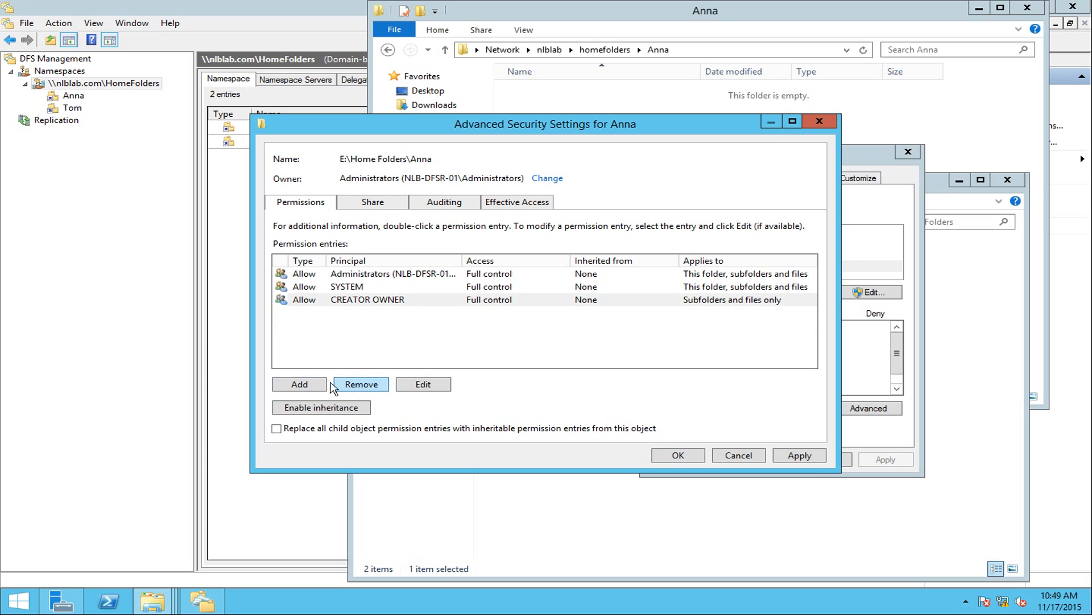
Grant user anna Modify access and close the security dialogs.
{"action": "left_click", "coordinate": [298, 385]}
{"action": "left_click", "coordinate": [301, 138]}
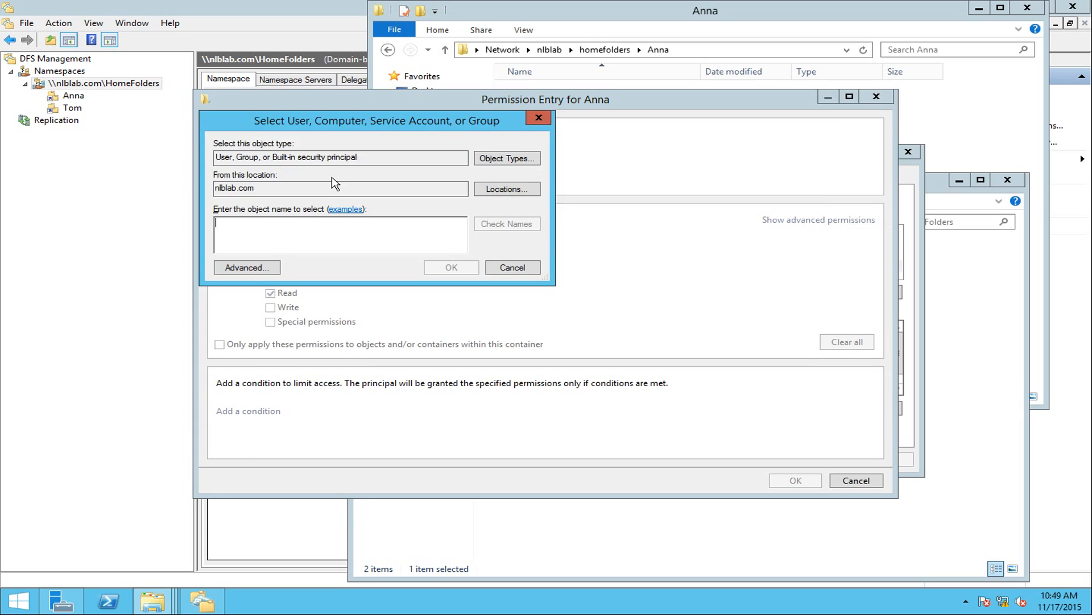
{"action": "type", "text": "anna"}
{"action": "key", "text": "Return"}
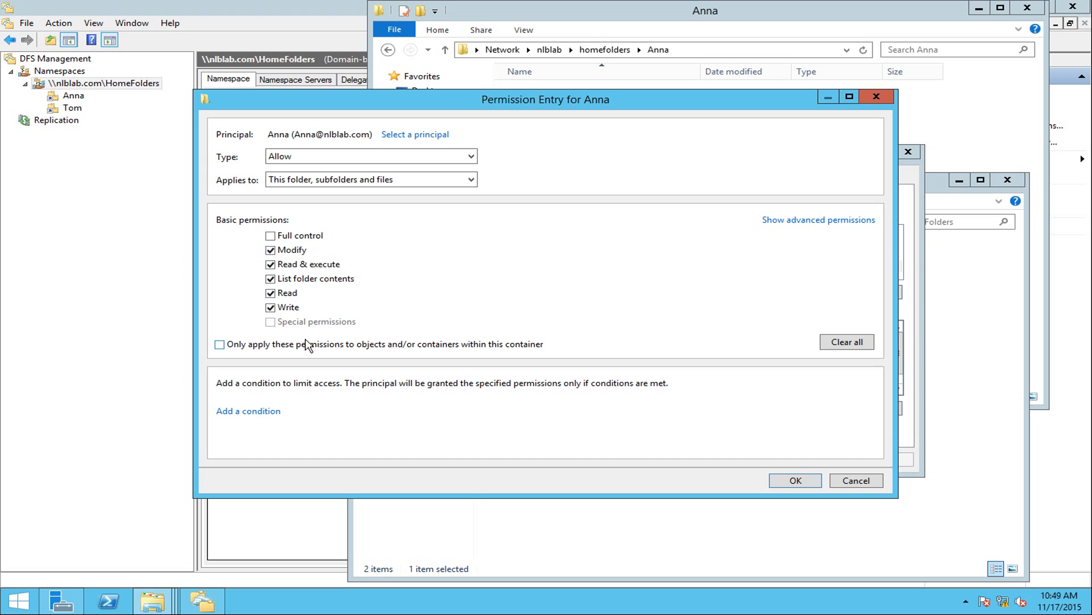
{"action": "left_click", "coordinate": [795, 480]}
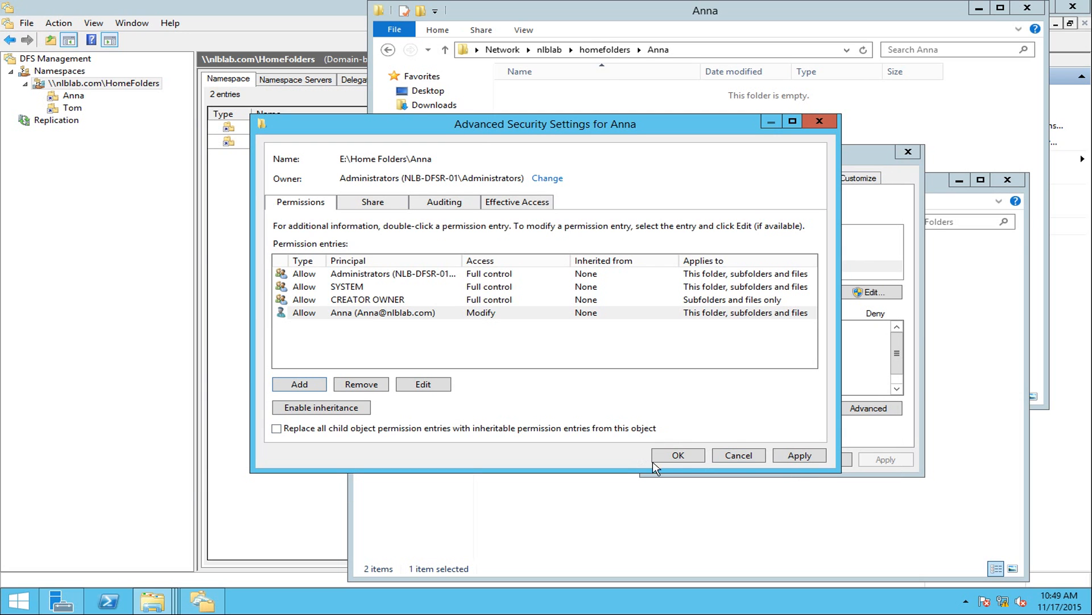
{"action": "left_click", "coordinate": [678, 455]}
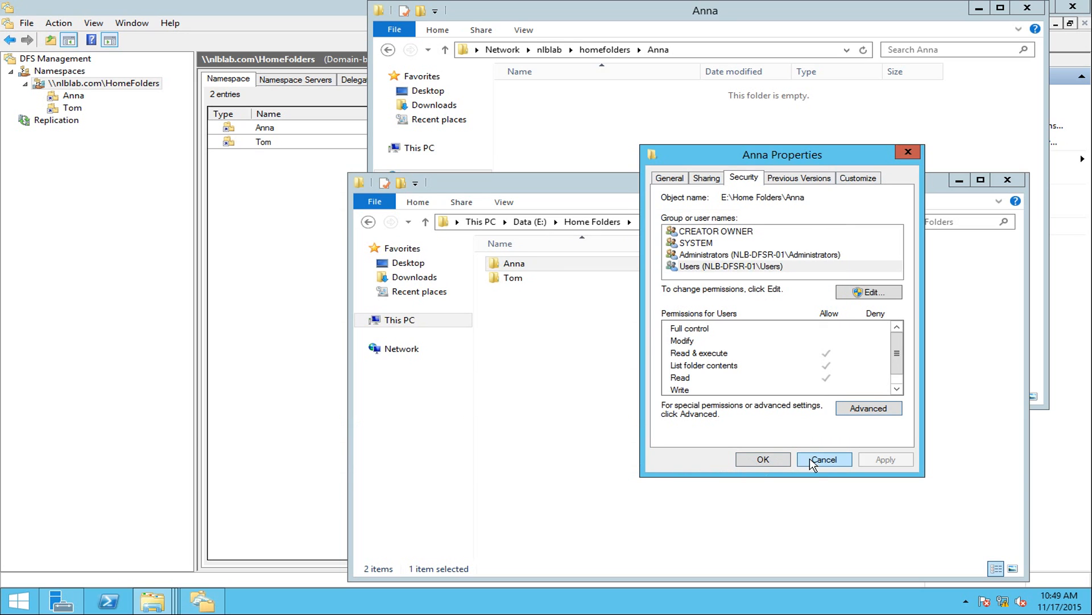
{"action": "left_click", "coordinate": [778, 460]}
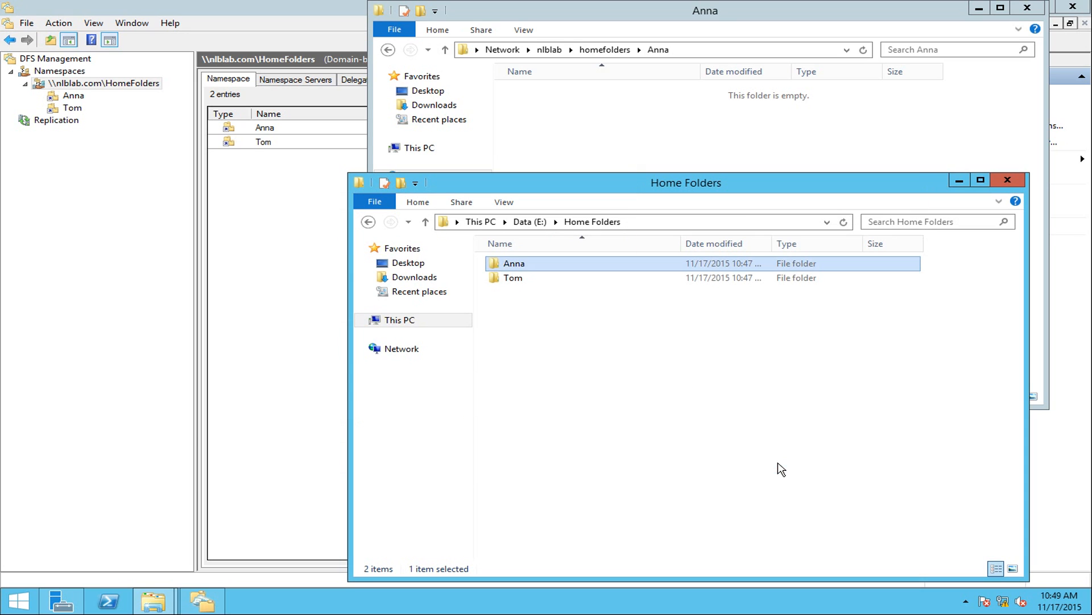
{"action": "right_click", "coordinate": [577, 348]}
{"action": "left_click", "coordinate": [614, 403]}
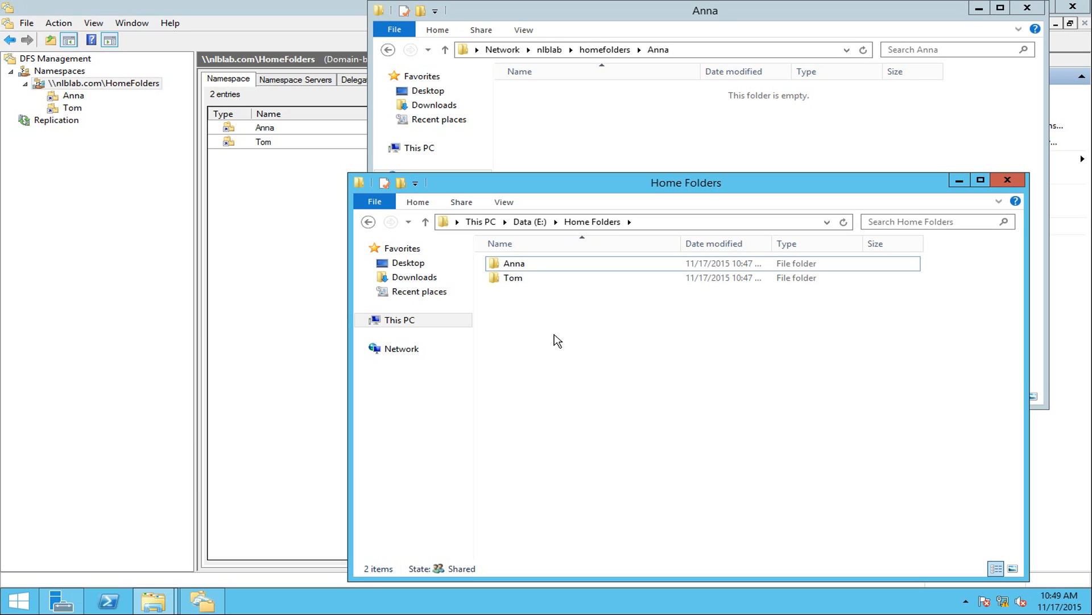
{"action": "left_click", "coordinate": [514, 266]}
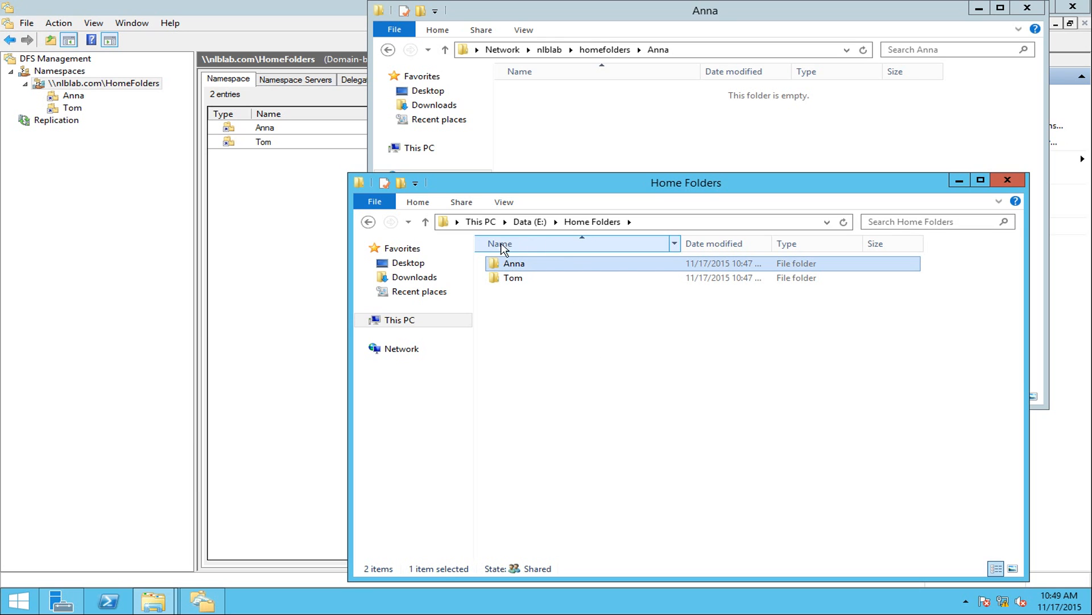
{"action": "double_click", "coordinate": [521, 265]}
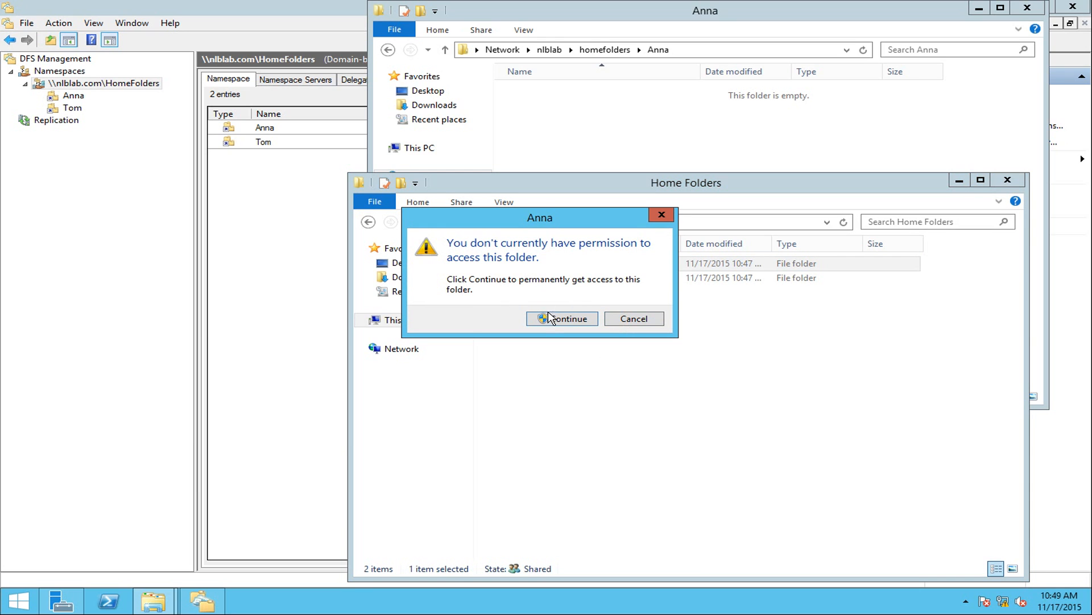
{"action": "left_click", "coordinate": [639, 322]}
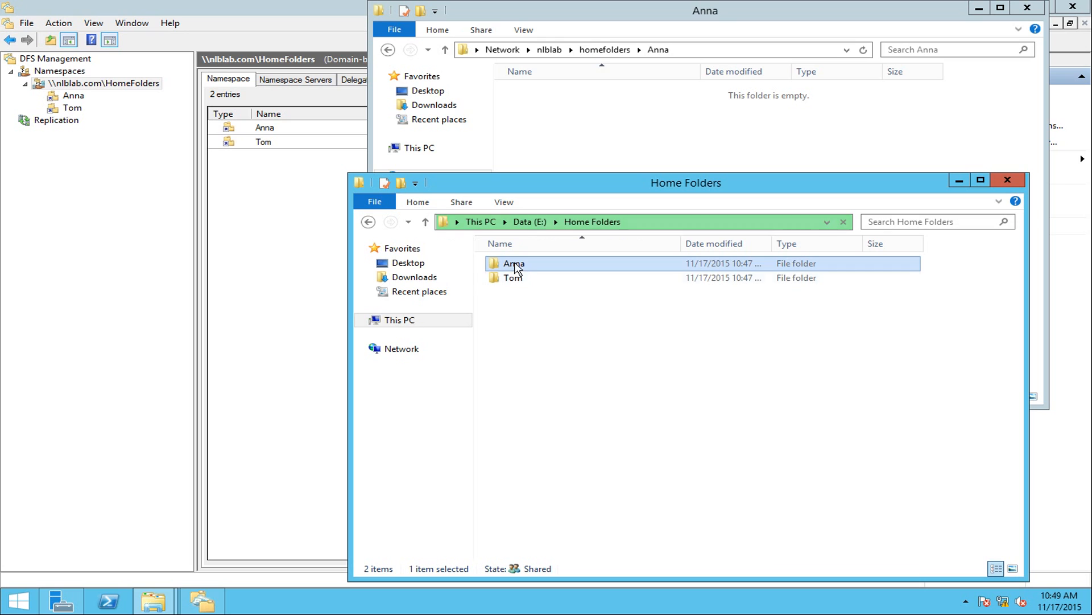
{"action": "left_click", "coordinate": [529, 282]}
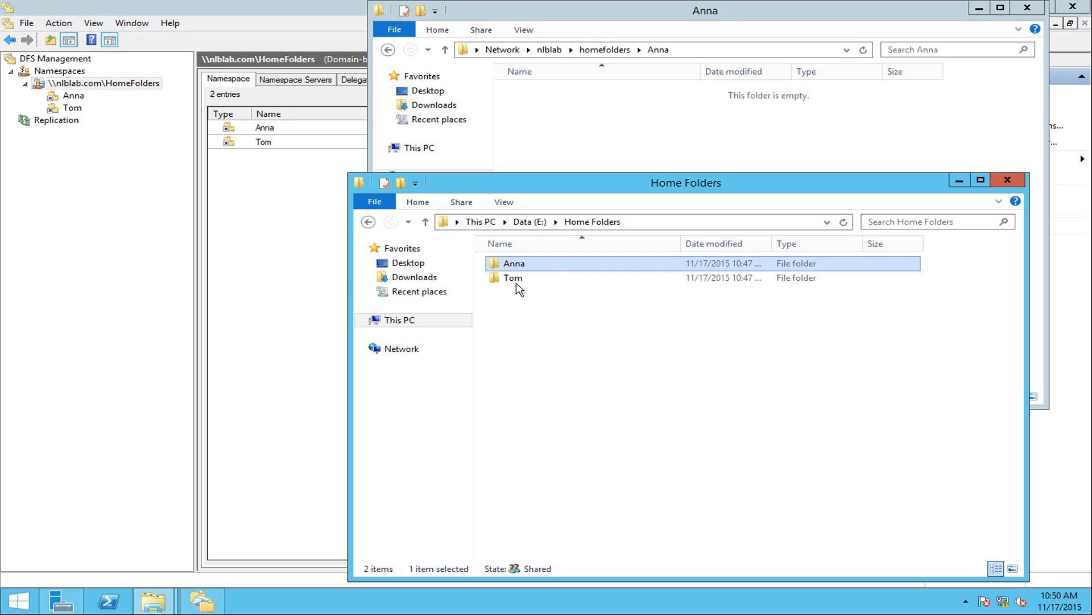
{"action": "left_click", "coordinate": [517, 264]}
Open the Tom folder's Security properties and its Advanced security settings.
{"action": "right_click", "coordinate": [518, 282]}
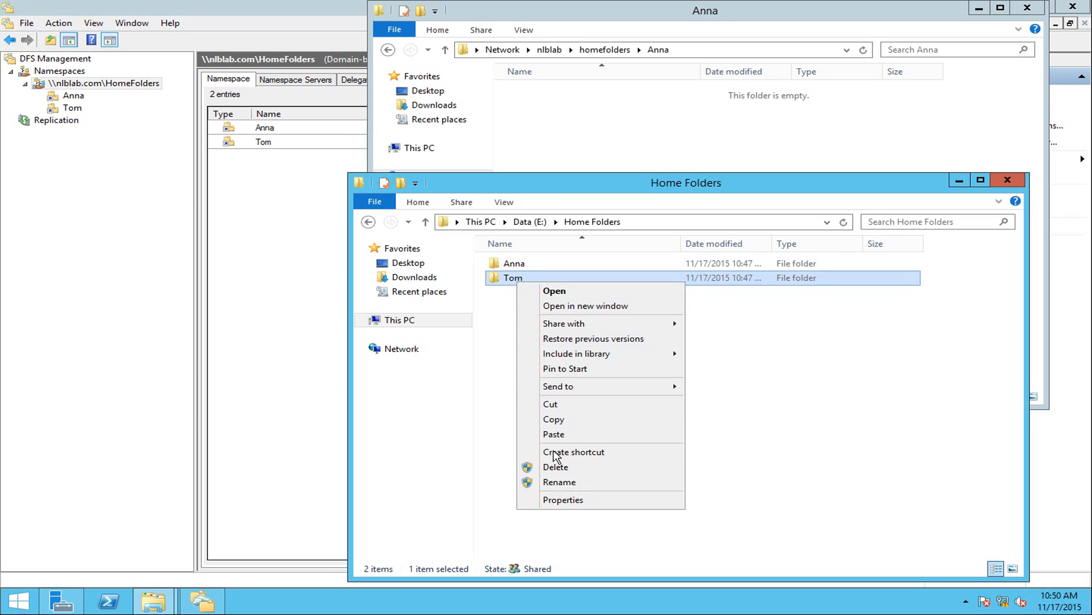
{"action": "left_click", "coordinate": [575, 501]}
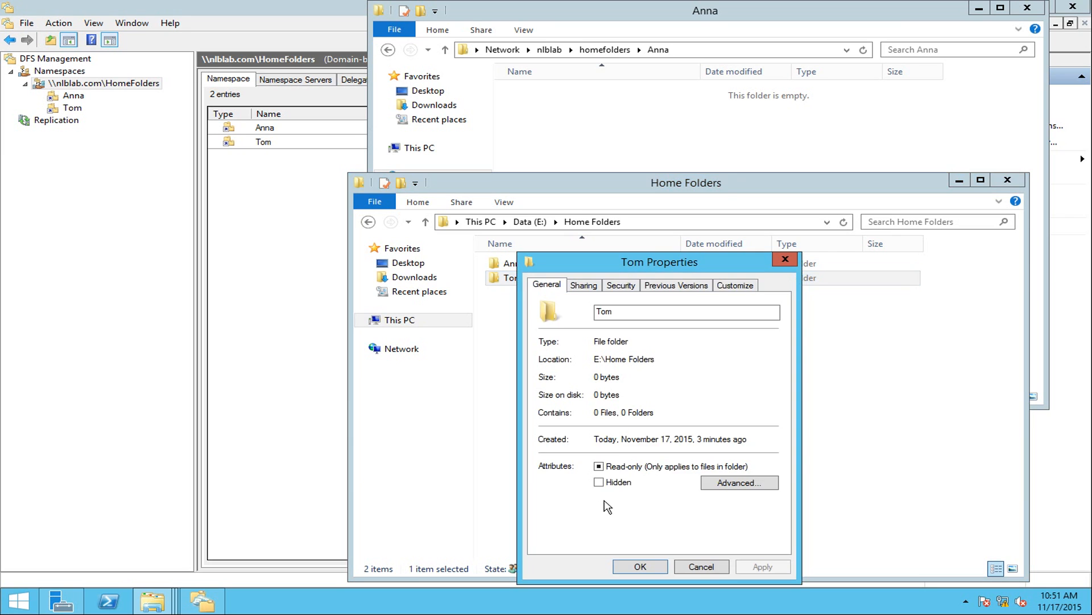
{"action": "left_click", "coordinate": [627, 284]}
{"action": "left_click_drag", "start_coordinate": [626, 264], "coordinate": [695, 204]}
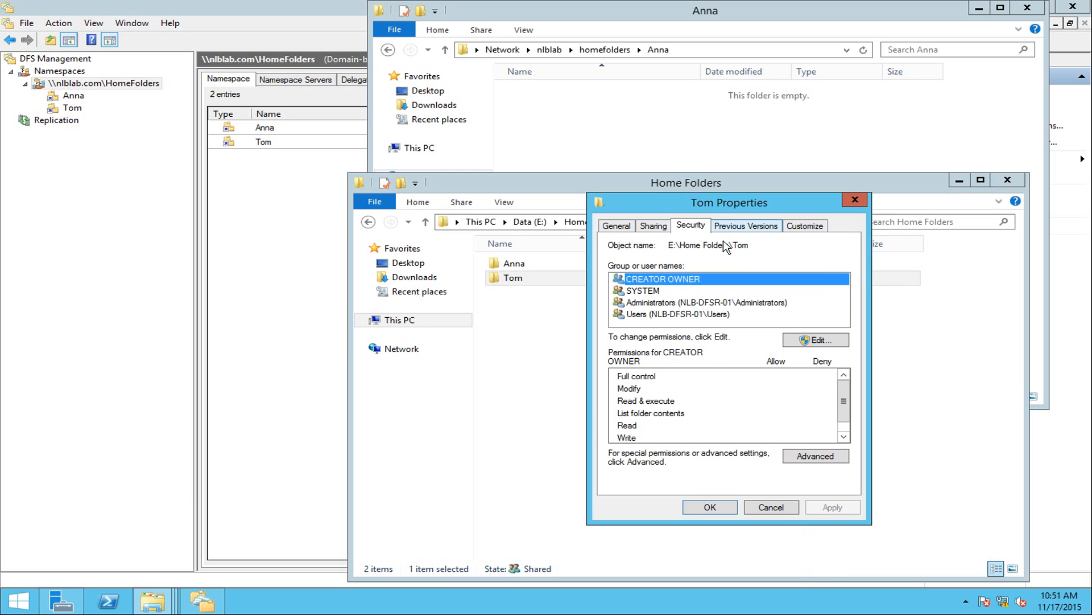
{"action": "left_click", "coordinate": [683, 314]}
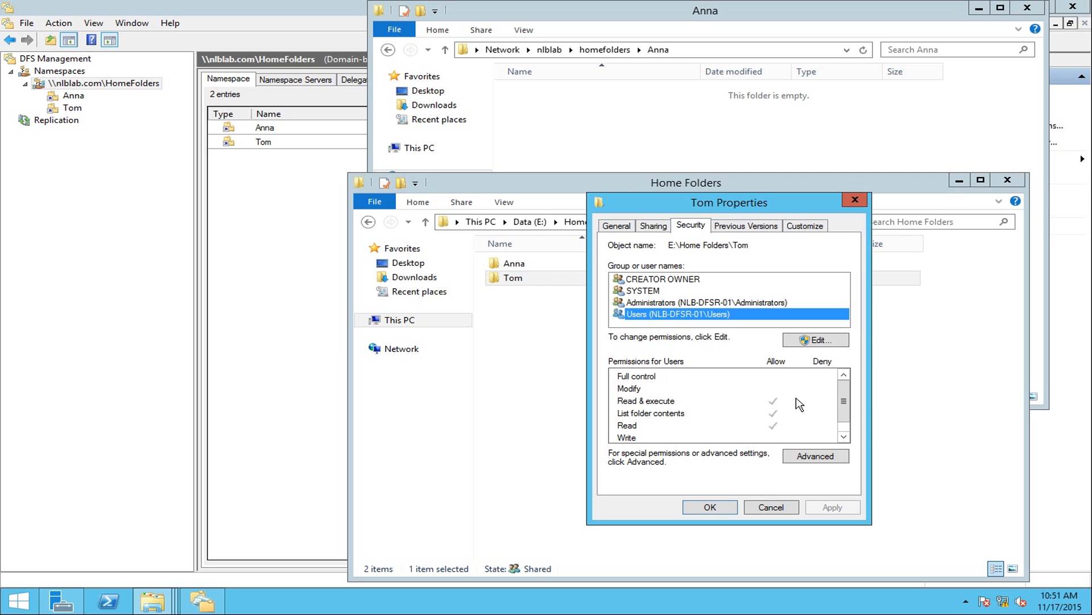
{"action": "left_click", "coordinate": [814, 458]}
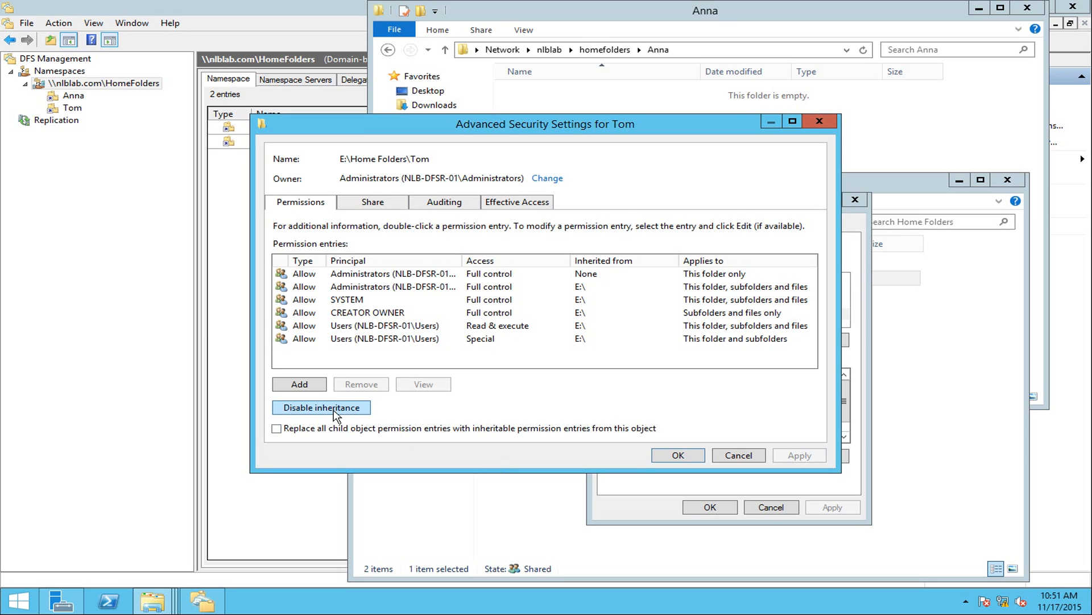
Disable inheritance on Tom, converting to explicit permissions, and remove both Users entries.
{"action": "left_click", "coordinate": [335, 411]}
{"action": "left_click", "coordinate": [478, 289]}
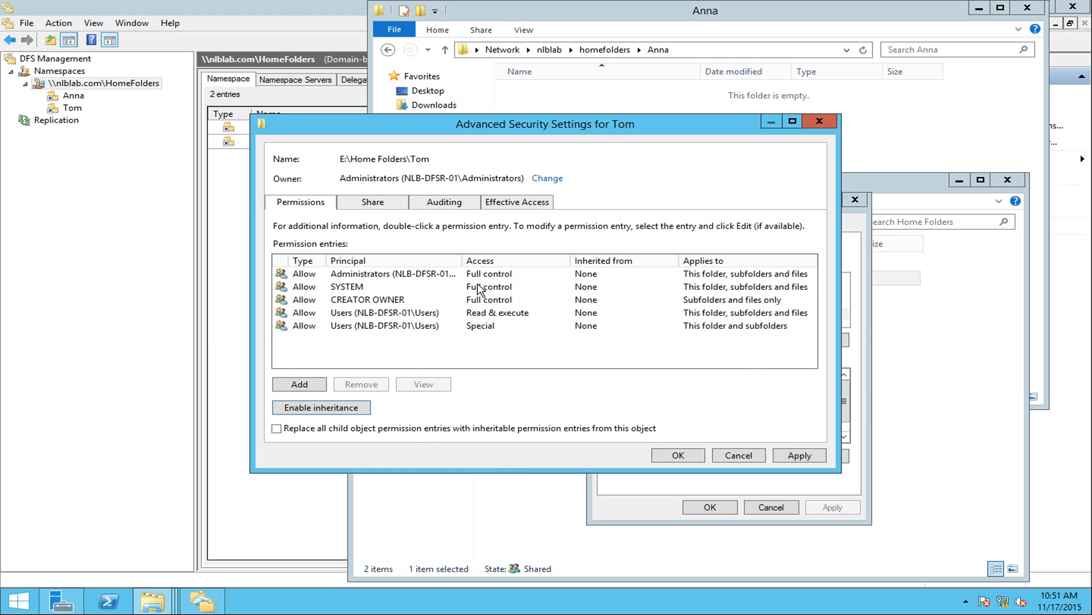
{"action": "left_click", "coordinate": [362, 314]}
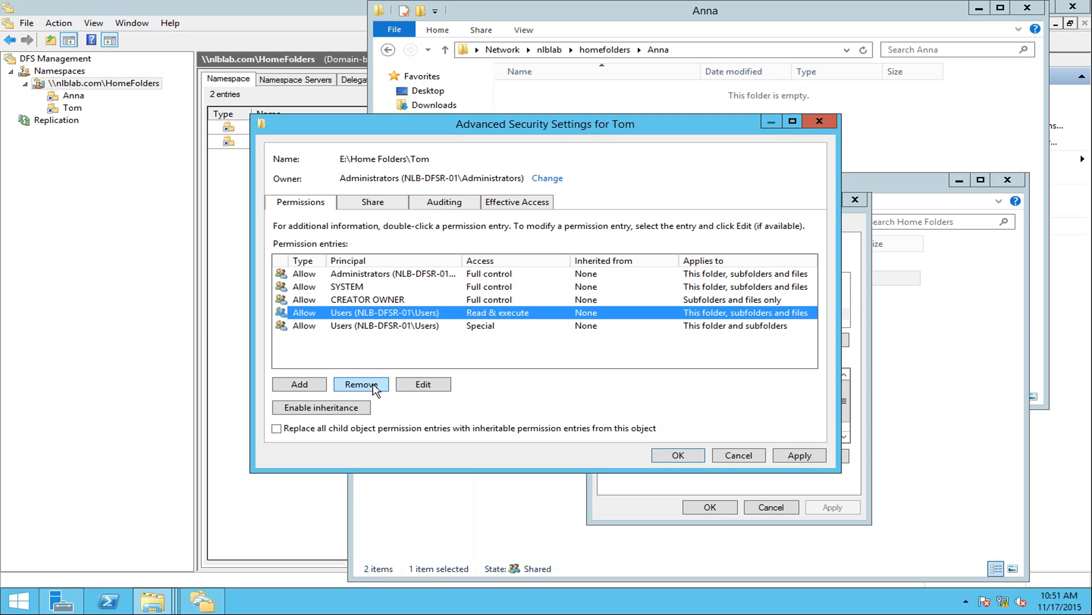
{"action": "left_click", "coordinate": [362, 383]}
{"action": "left_click", "coordinate": [361, 383]}
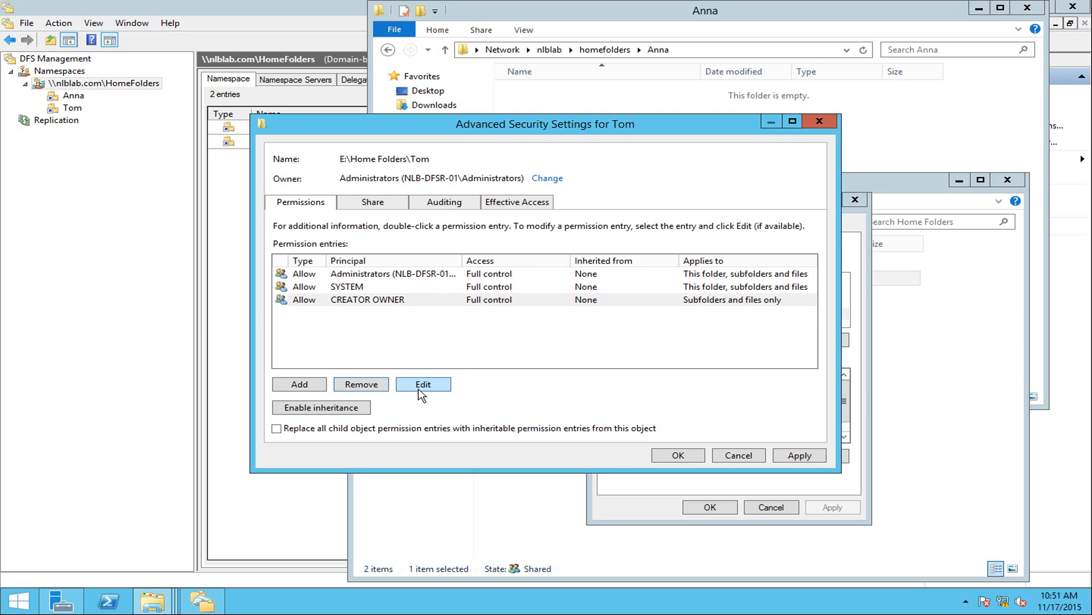
Give user Tom Modify access and close the security and properties dialogs.
{"action": "left_click", "coordinate": [300, 384]}
{"action": "left_click", "coordinate": [315, 135]}
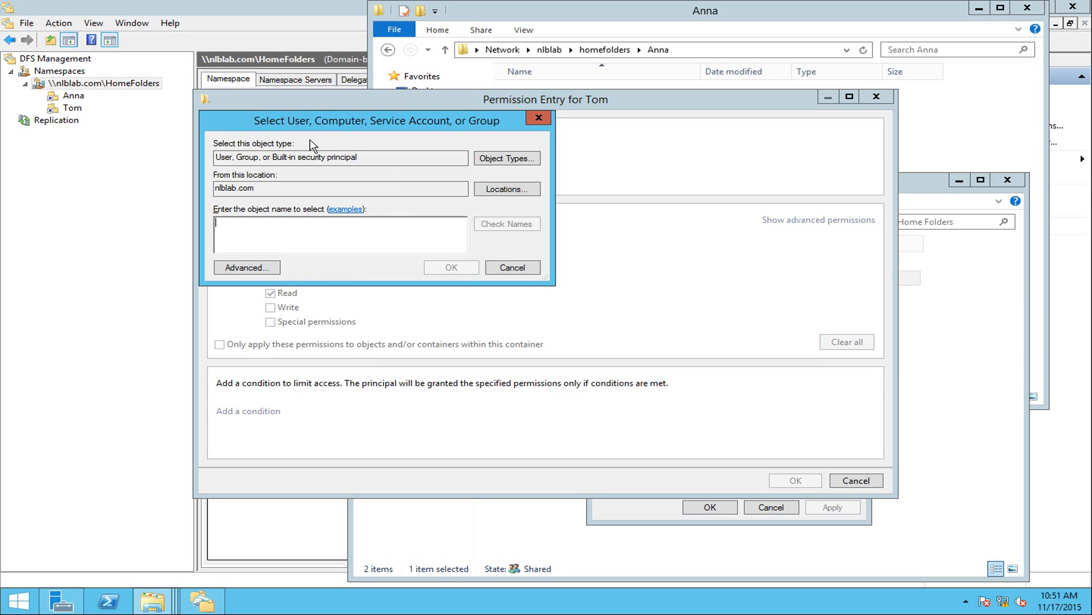
{"action": "type", "text": "Tom"}
{"action": "key", "text": "Return"}
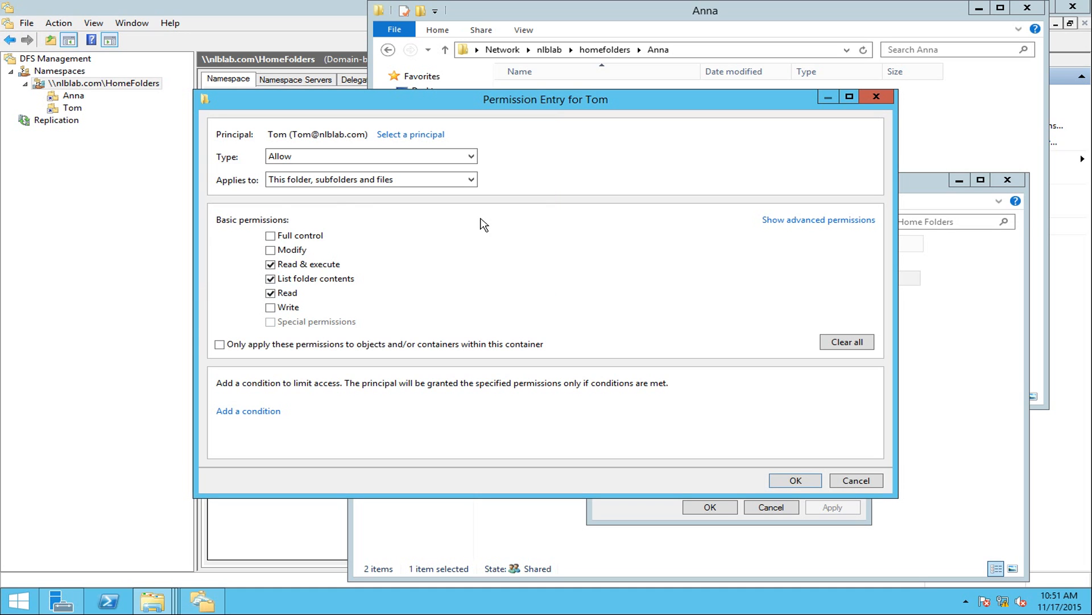
{"action": "left_click", "coordinate": [271, 249]}
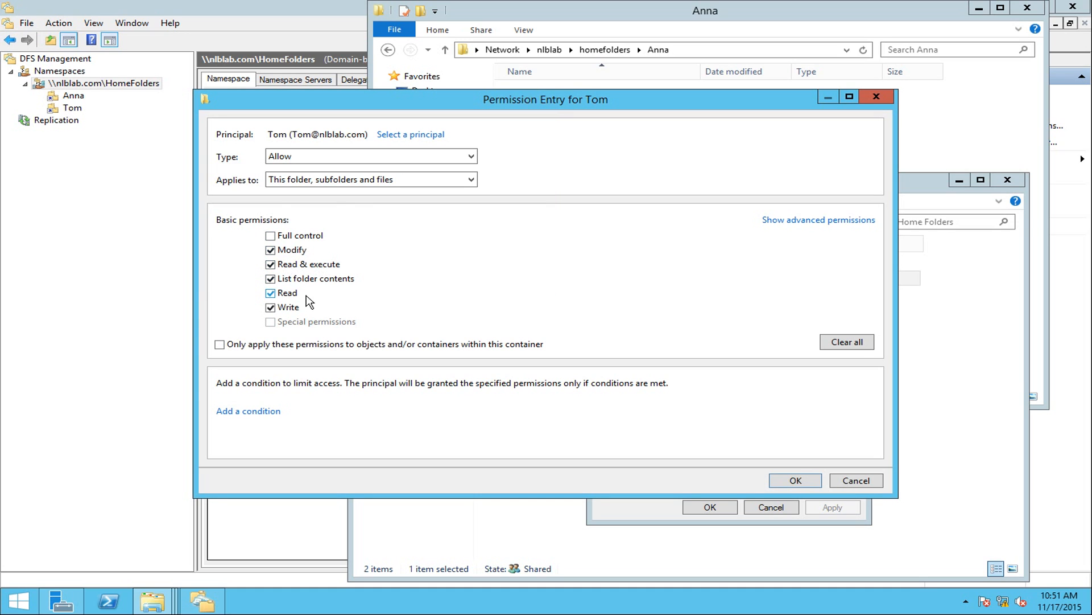
{"action": "left_click", "coordinate": [780, 480]}
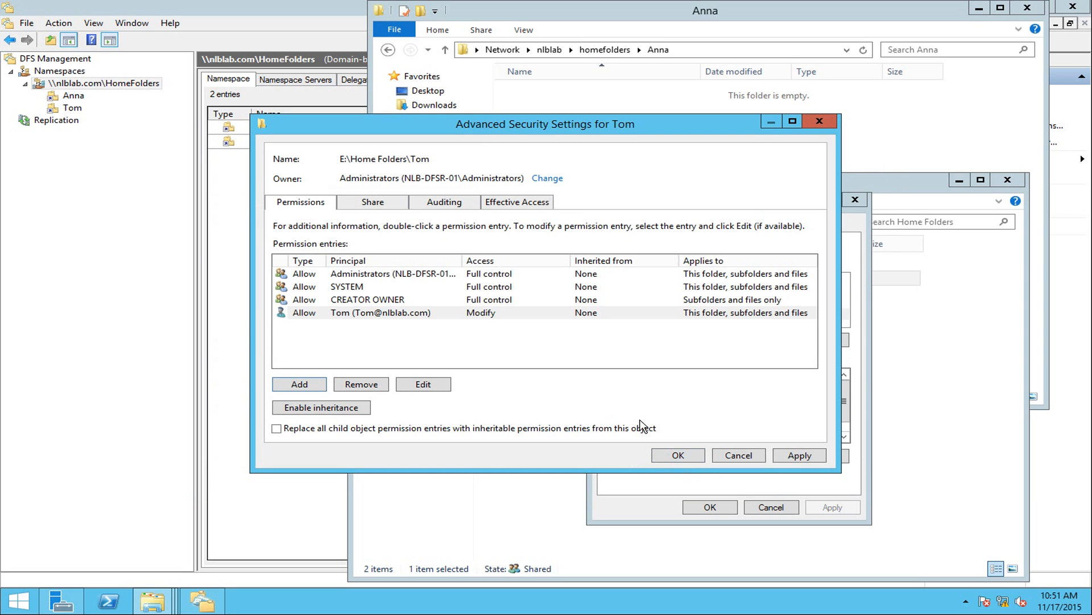
{"action": "left_click", "coordinate": [701, 460]}
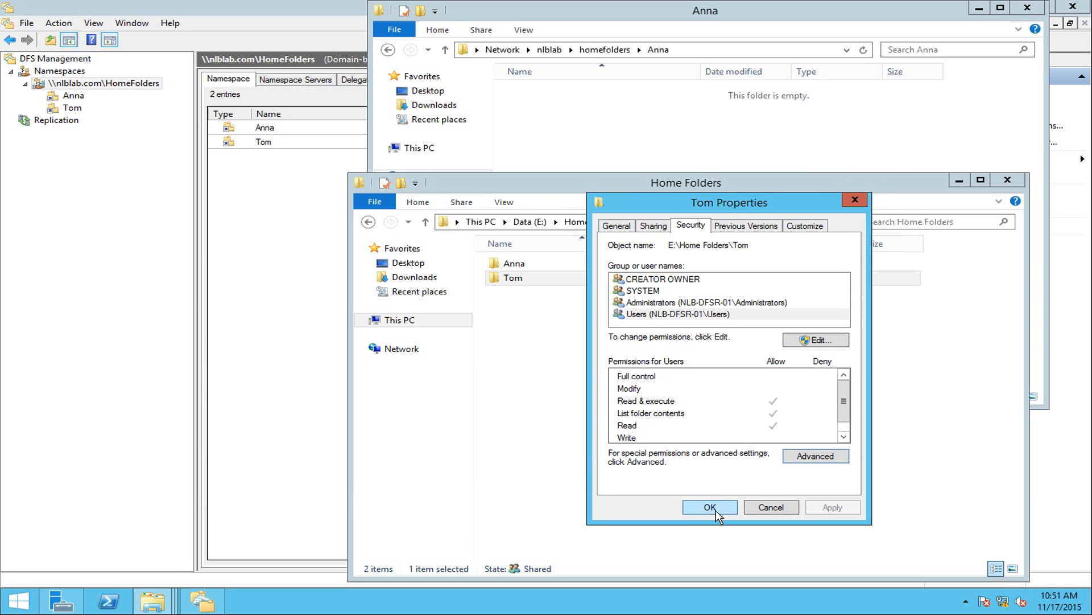
{"action": "left_click", "coordinate": [714, 507]}
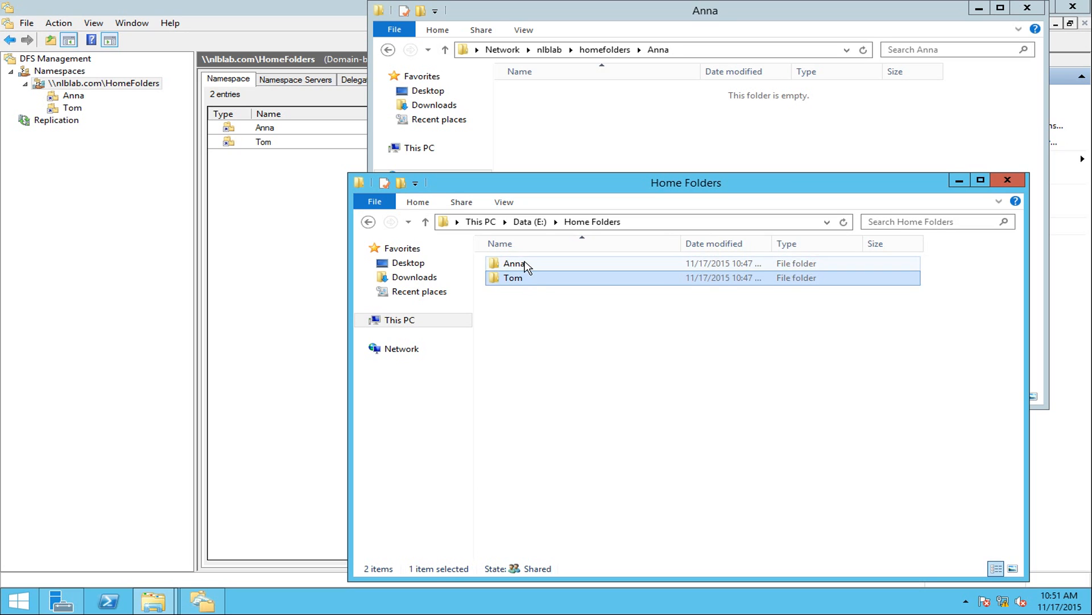
Close both Explorer windows, reopen E:\Home Folders, and continue past Anna's access prompt.
{"action": "left_click", "coordinate": [519, 263]}
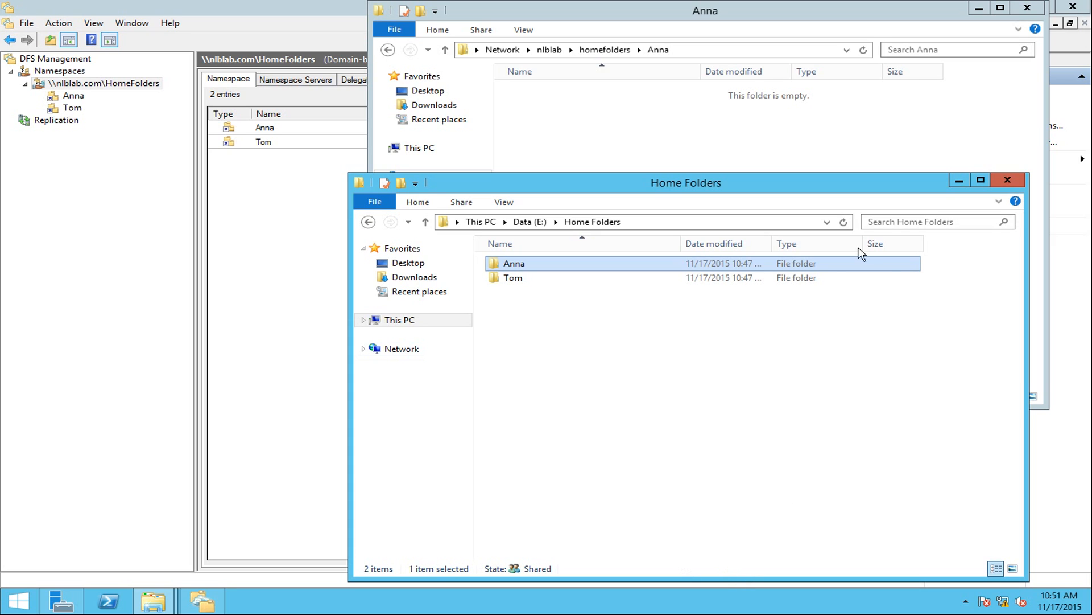
{"action": "left_click", "coordinate": [1009, 179]}
{"action": "left_click", "coordinate": [1035, 9]}
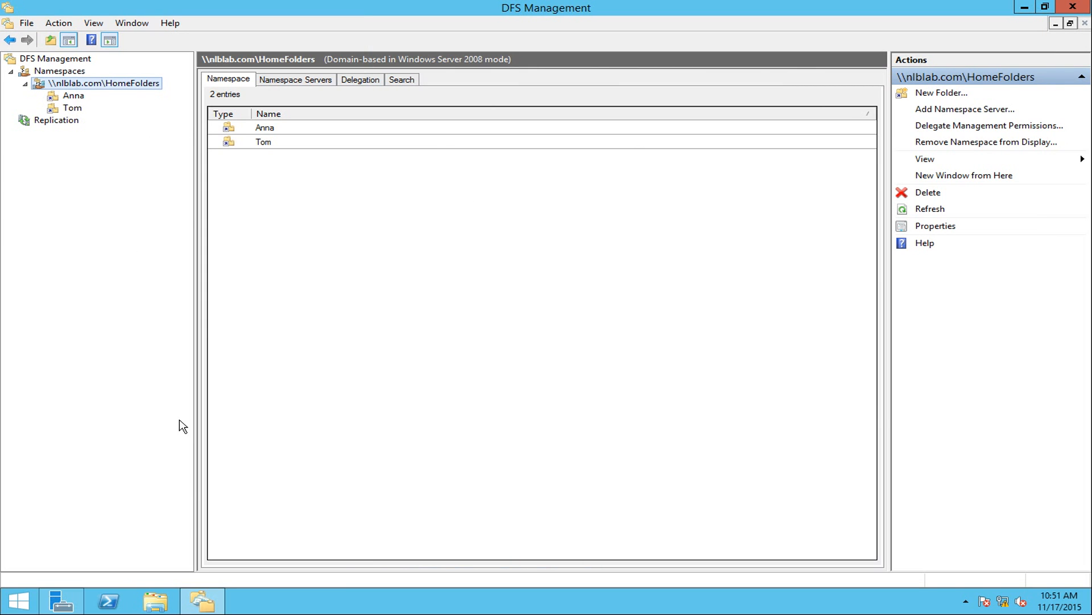
{"action": "left_click", "coordinate": [156, 602]}
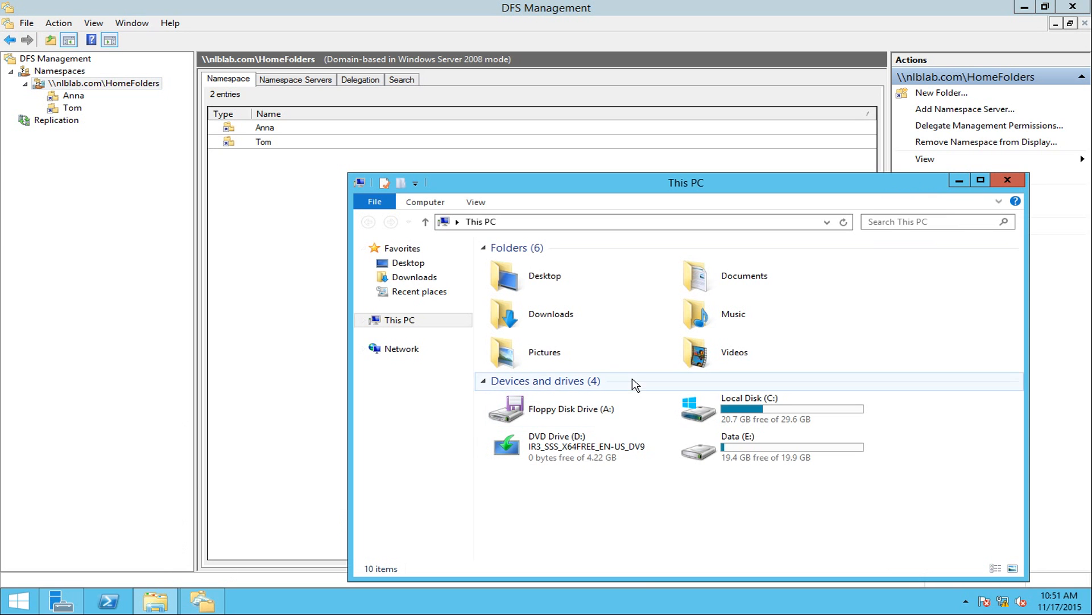
{"action": "double_click", "coordinate": [760, 452]}
{"action": "double_click", "coordinate": [538, 265]}
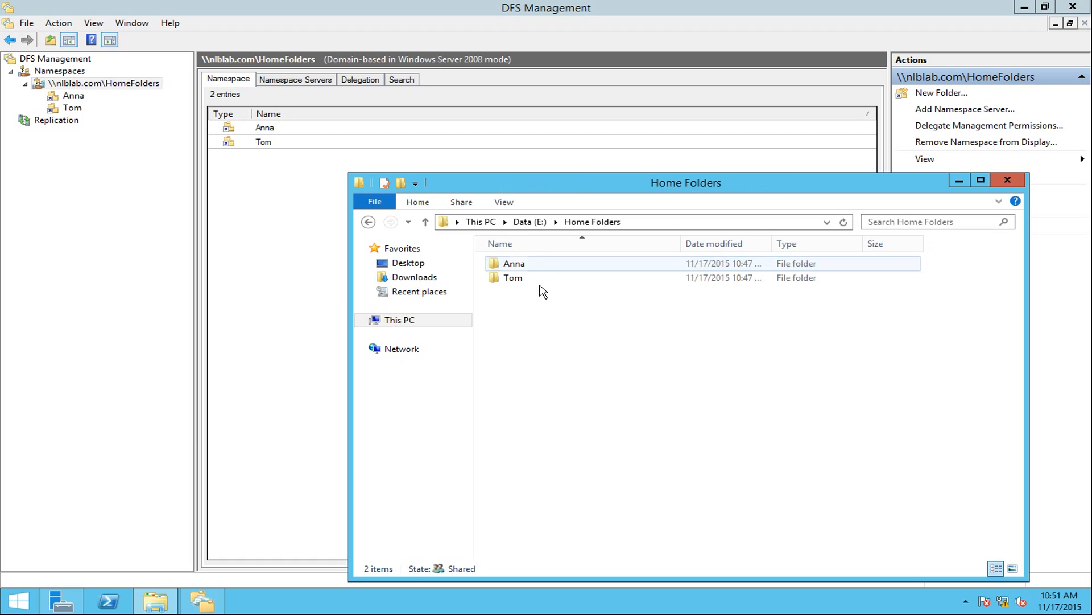
{"action": "left_click", "coordinate": [527, 267]}
{"action": "double_click", "coordinate": [527, 267]}
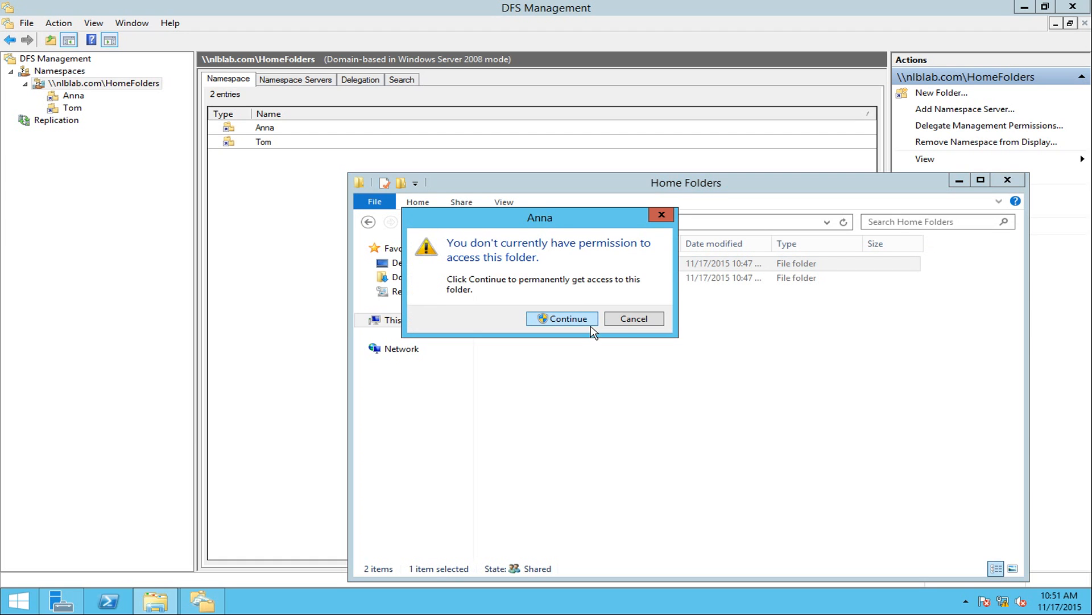
{"action": "left_click", "coordinate": [626, 320]}
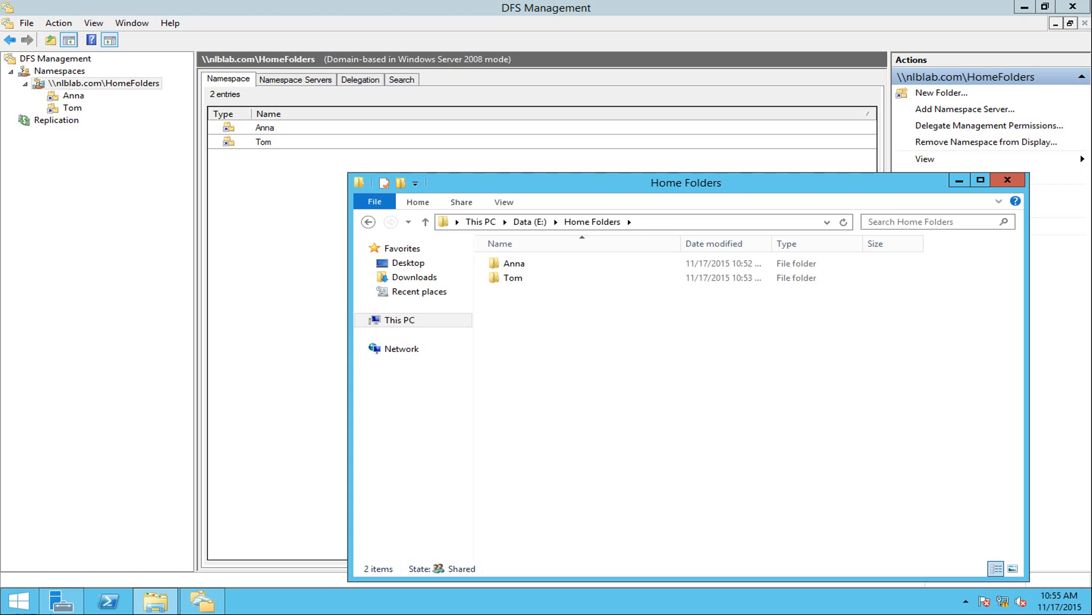
{"action": "double_click", "coordinate": [520, 265]}
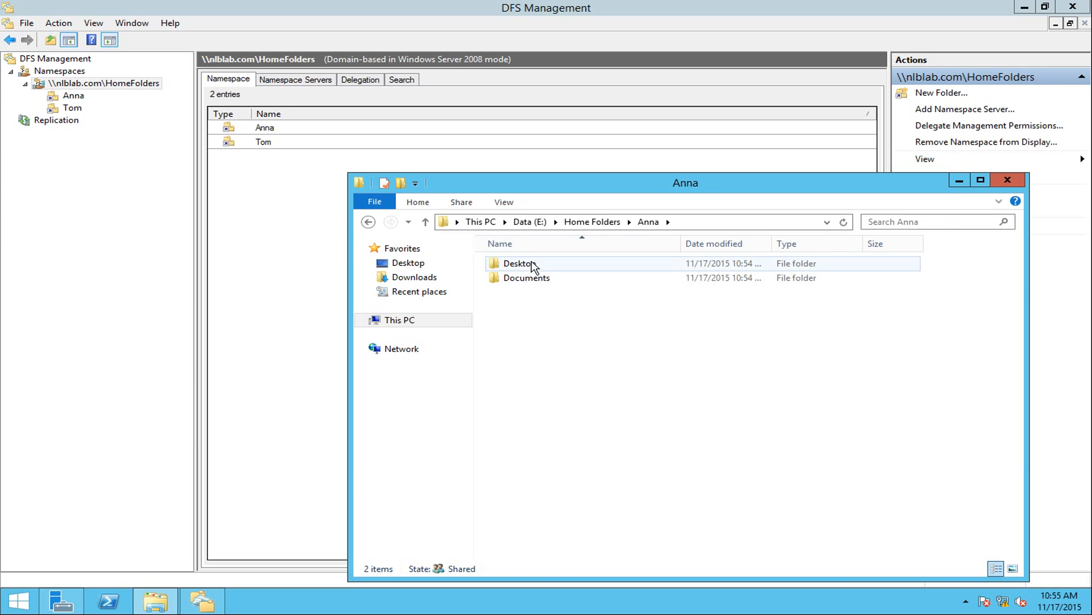
{"action": "double_click", "coordinate": [534, 265]}
{"action": "double_click", "coordinate": [539, 266]}
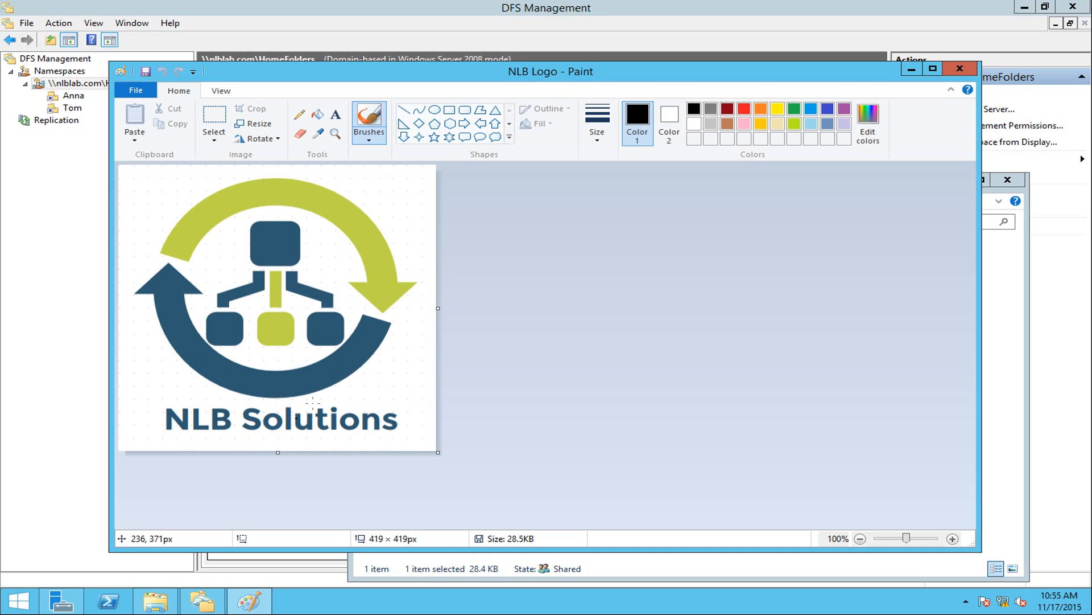
{"action": "left_click", "coordinate": [960, 68]}
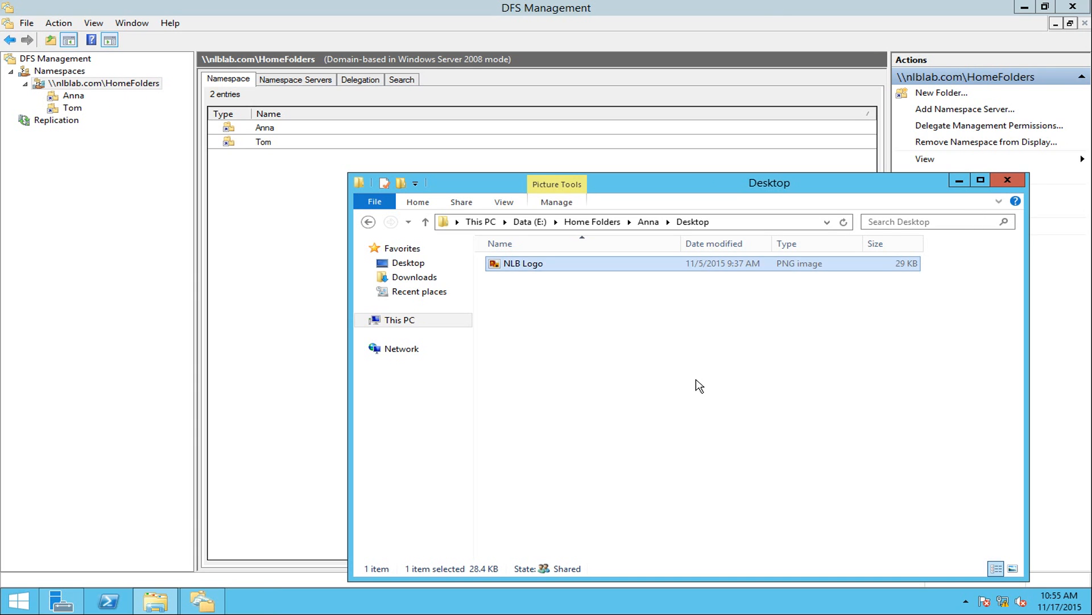
{"action": "key", "text": "alt+Left"}
{"action": "key", "text": "alt+Left"}
{"action": "key", "text": "alt+Right"}
{"action": "double_click", "coordinate": [539, 283]}
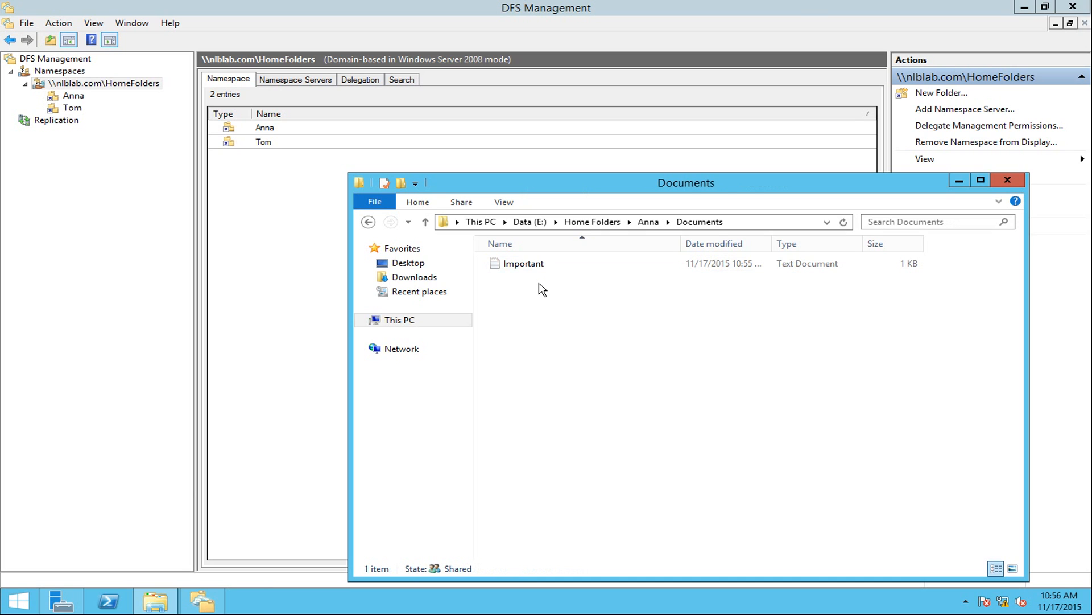
{"action": "double_click", "coordinate": [528, 268]}
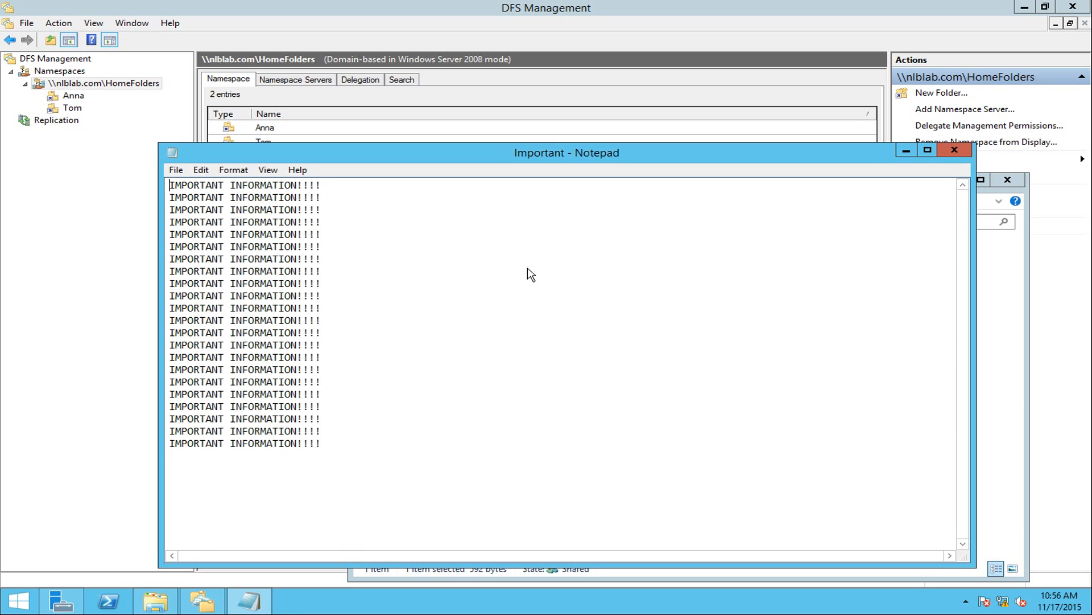
{"action": "key", "text": "ctrl+a"}
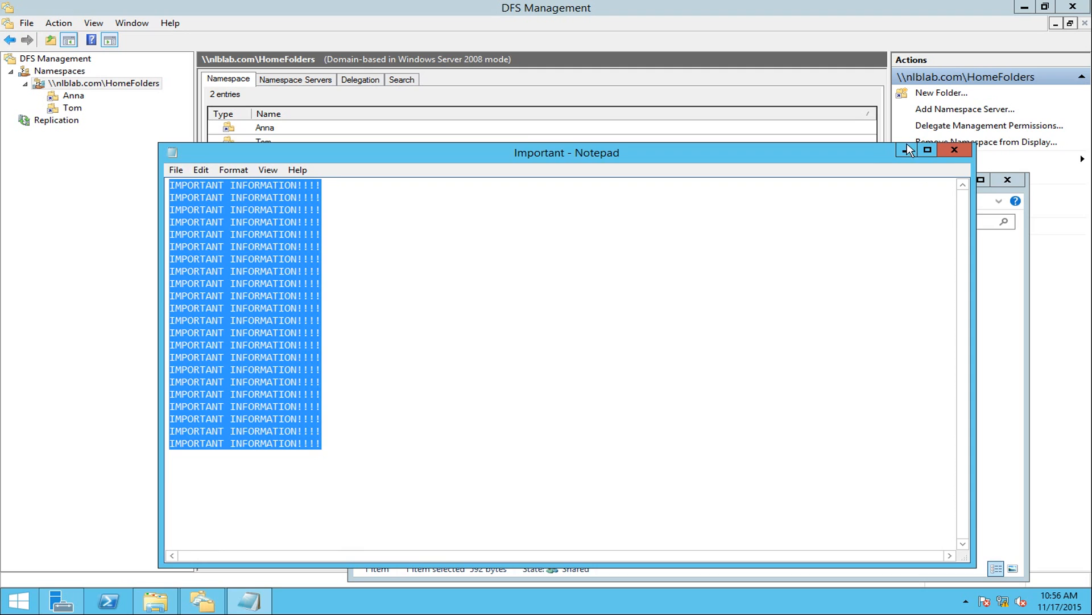
{"action": "left_click", "coordinate": [954, 150]}
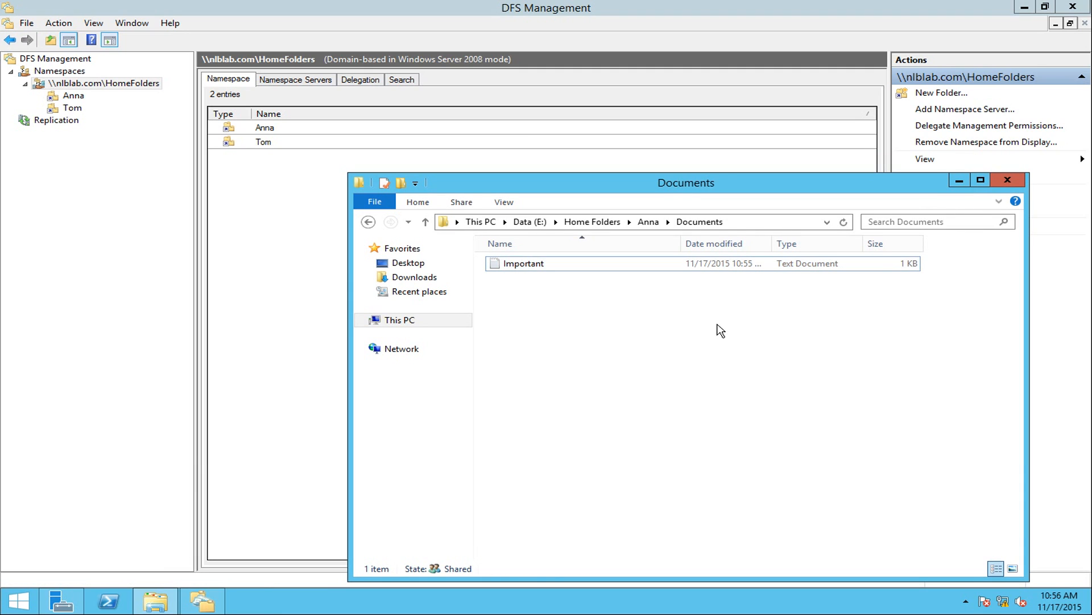
{"action": "key", "text": "BackSpace"}
{"action": "key", "text": "BackSpace"}
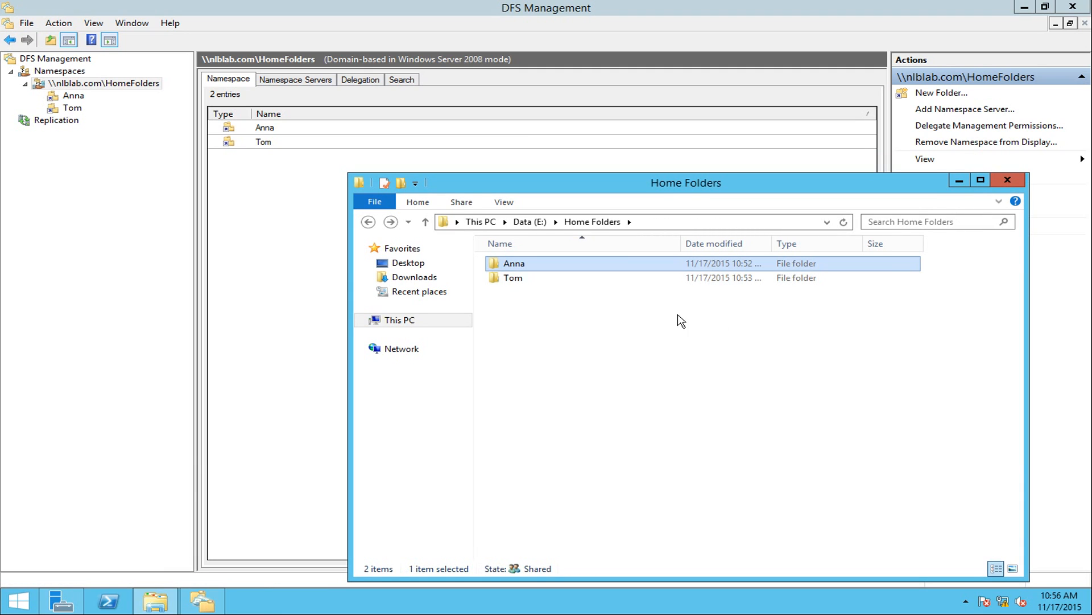
{"action": "double_click", "coordinate": [526, 278]}
{"action": "double_click", "coordinate": [541, 266]}
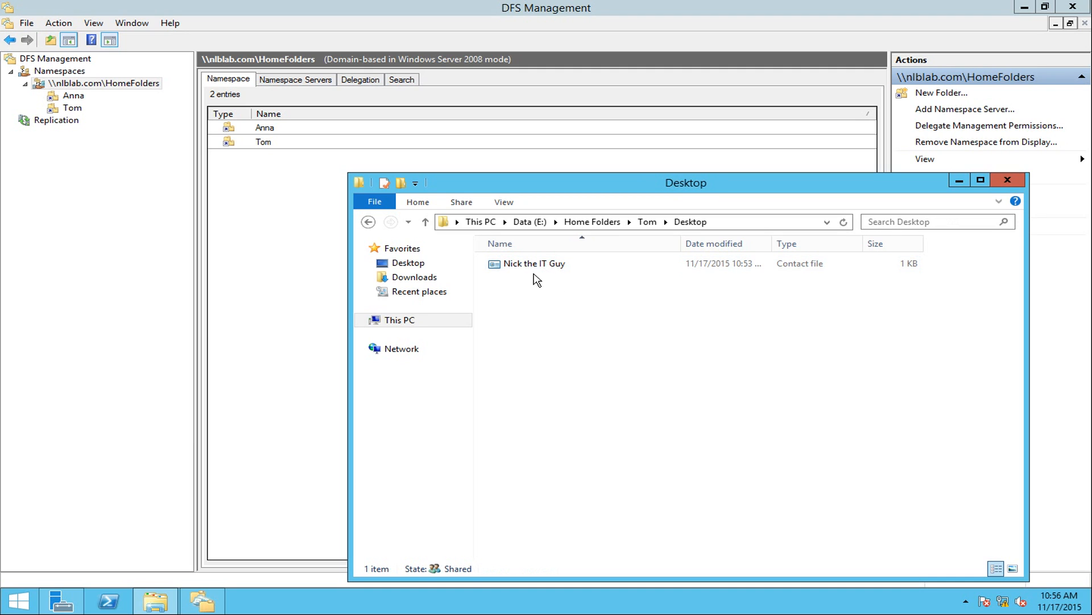
{"action": "double_click", "coordinate": [534, 265]}
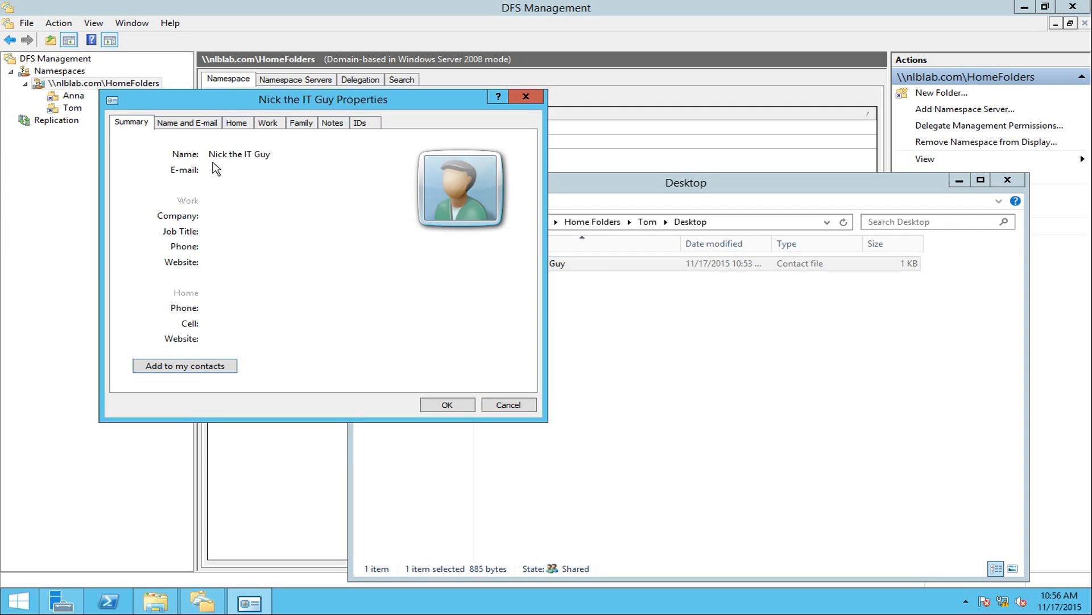
{"action": "left_click", "coordinate": [529, 98]}
{"action": "left_click", "coordinate": [631, 326]}
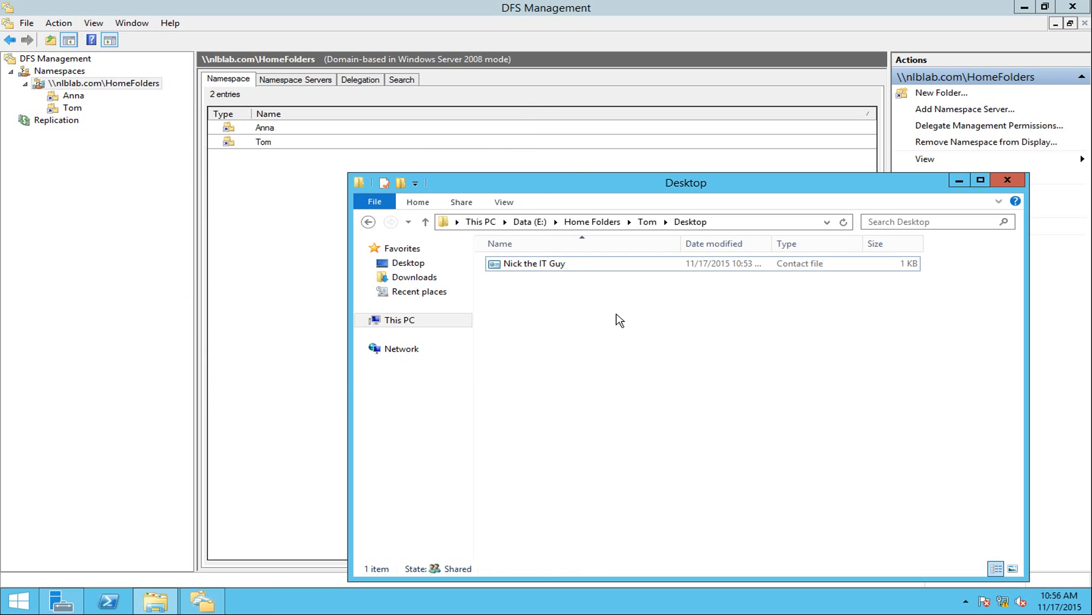
{"action": "key", "text": "BackSpace"}
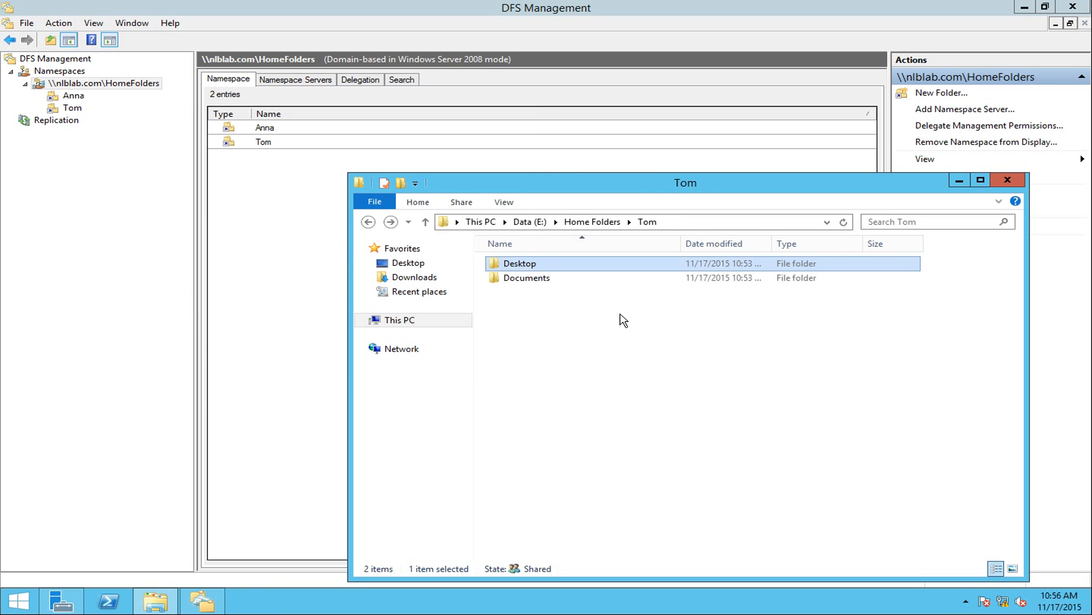
{"action": "left_click", "coordinate": [552, 280]}
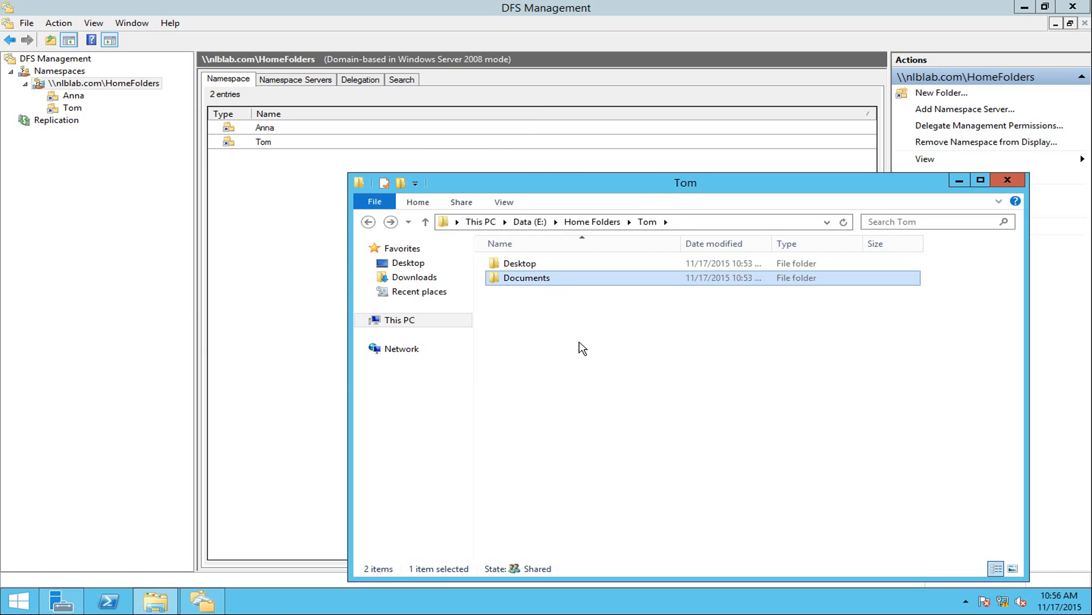
{"action": "double_click", "coordinate": [556, 280]}
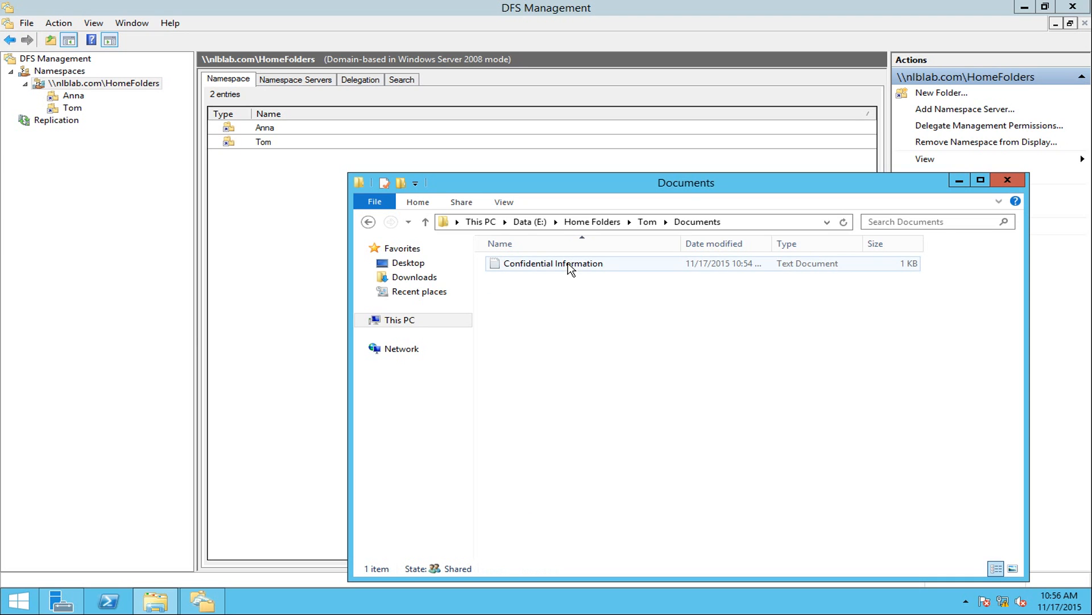
{"action": "double_click", "coordinate": [558, 265]}
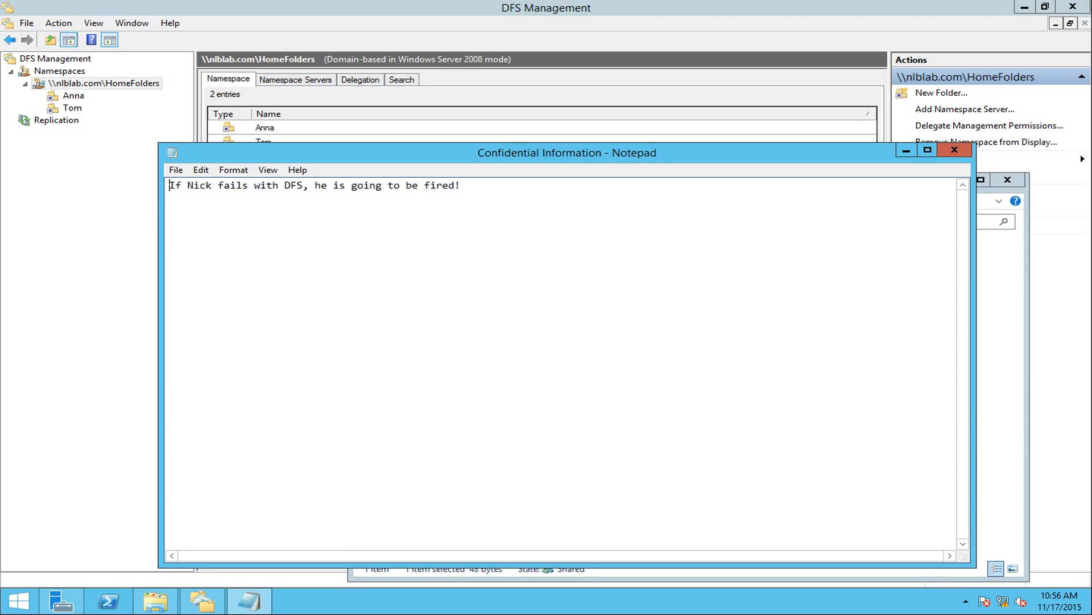
{"action": "left_click_drag", "start_coordinate": [171, 185], "coordinate": [461, 186]}
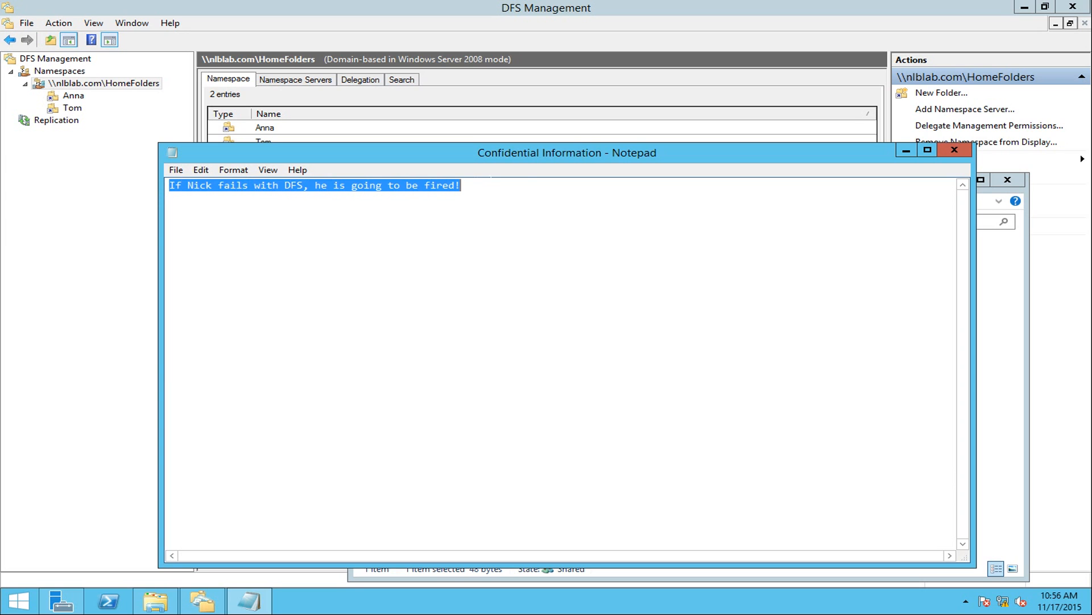
{"action": "left_click", "coordinate": [461, 186]}
{"action": "left_click", "coordinate": [959, 150]}
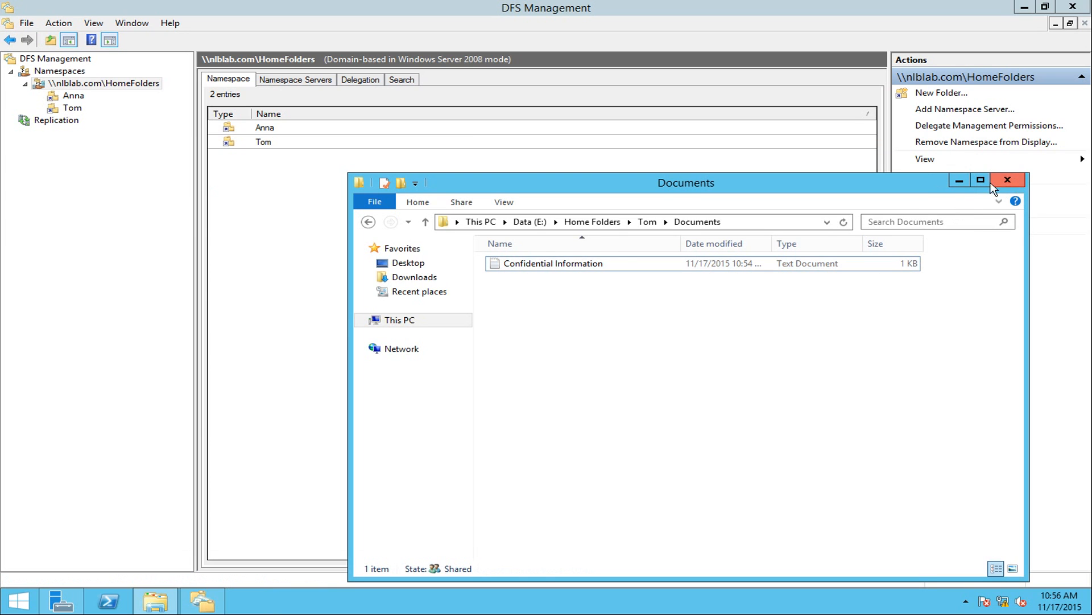
{"action": "left_click", "coordinate": [647, 222]}
{"action": "left_click", "coordinate": [602, 223]}
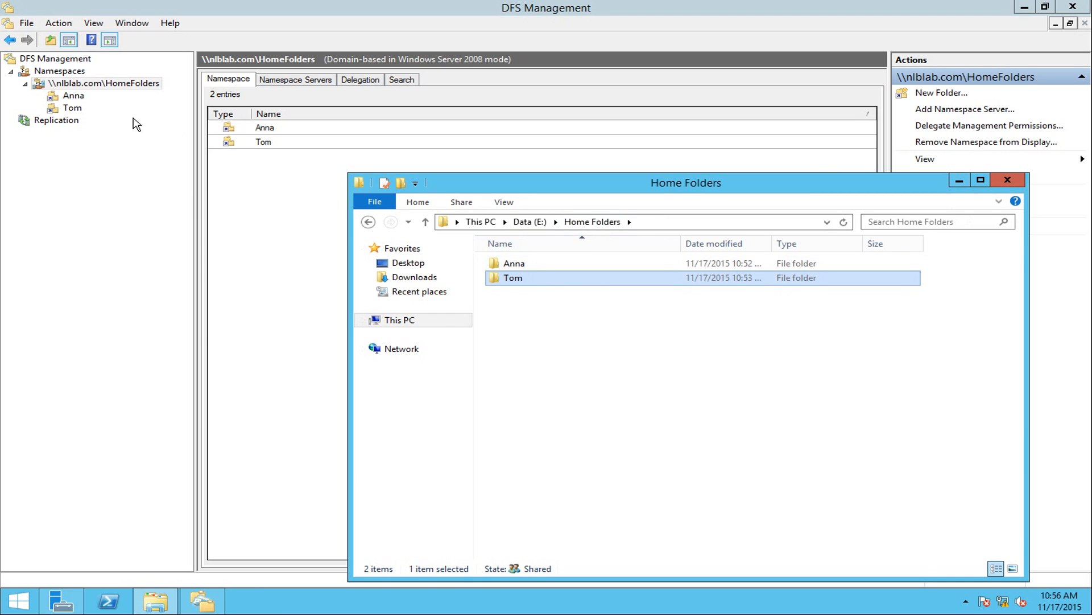
Launch the New Replication Group wizard from the Replication node.
{"action": "left_click", "coordinate": [54, 121]}
{"action": "right_click", "coordinate": [59, 119]}
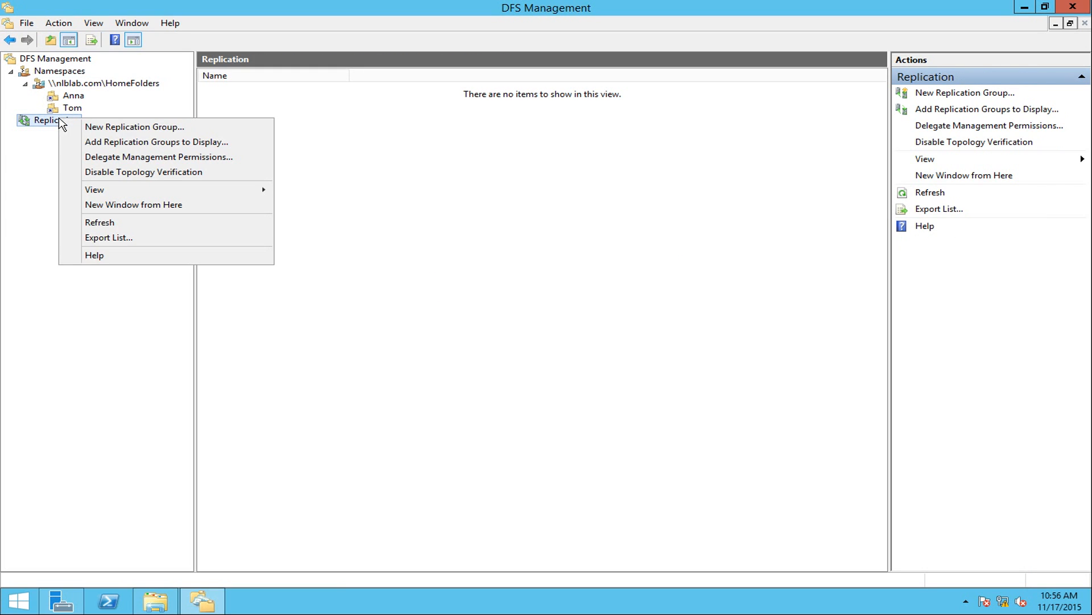
{"action": "left_click", "coordinate": [129, 127]}
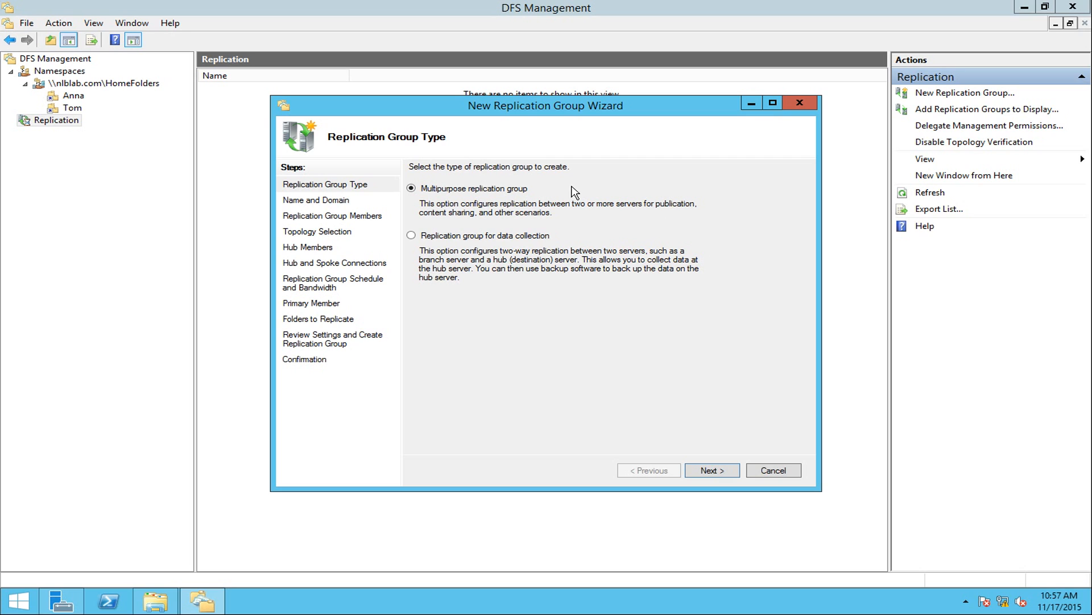
Name the replication group HomeFolder in nlblab.com, leaving the description blank.
{"action": "left_click", "coordinate": [708, 470]}
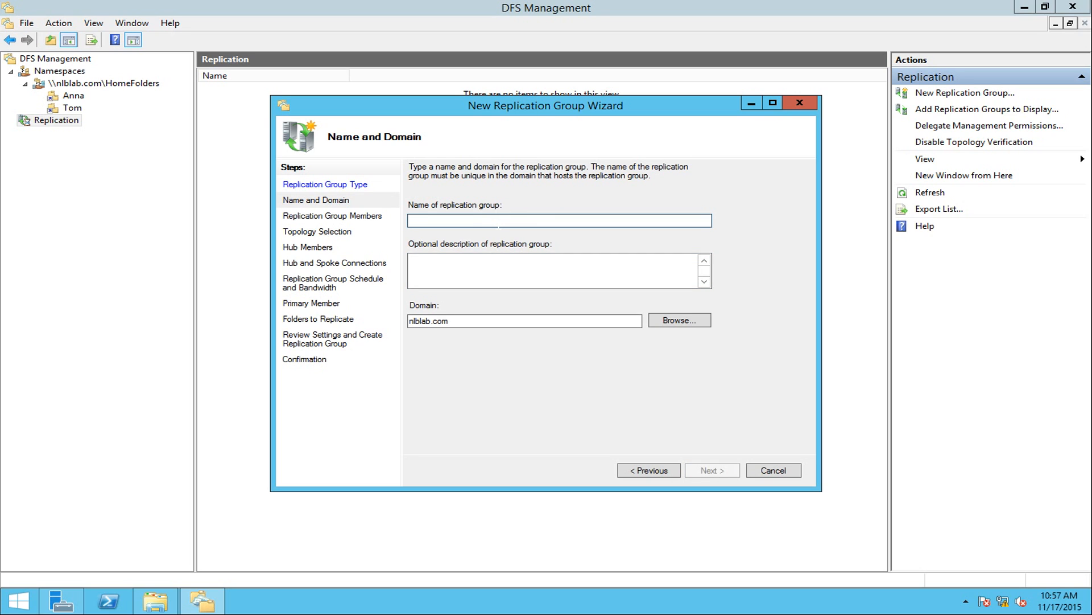
{"action": "type", "text": "HomeFolder"}
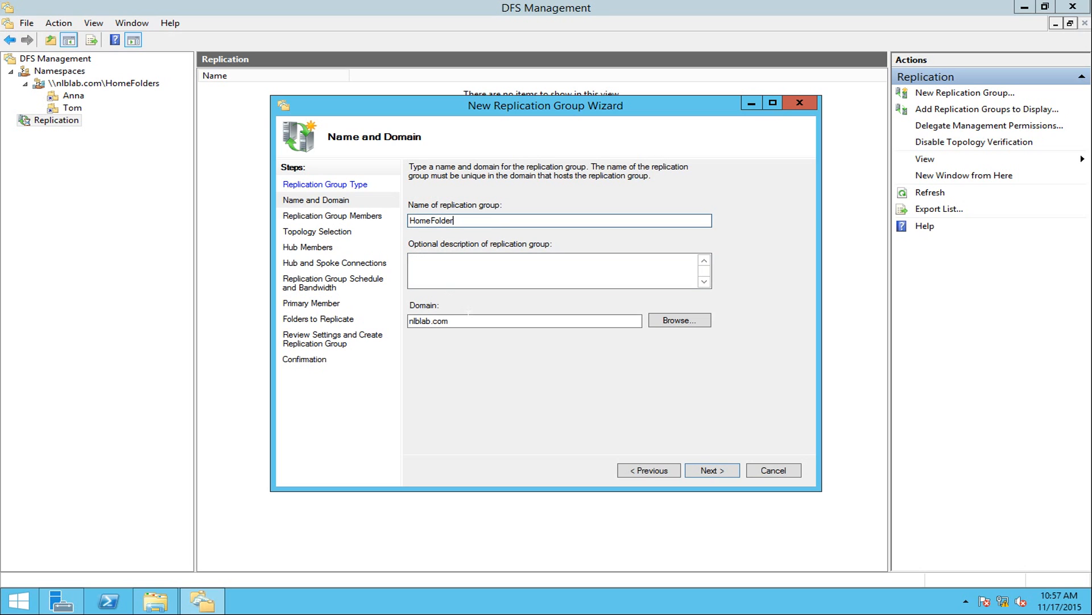
{"action": "key", "text": "Tab"}
{"action": "key", "text": "Tab"}
{"action": "key", "text": "shift+Tab"}
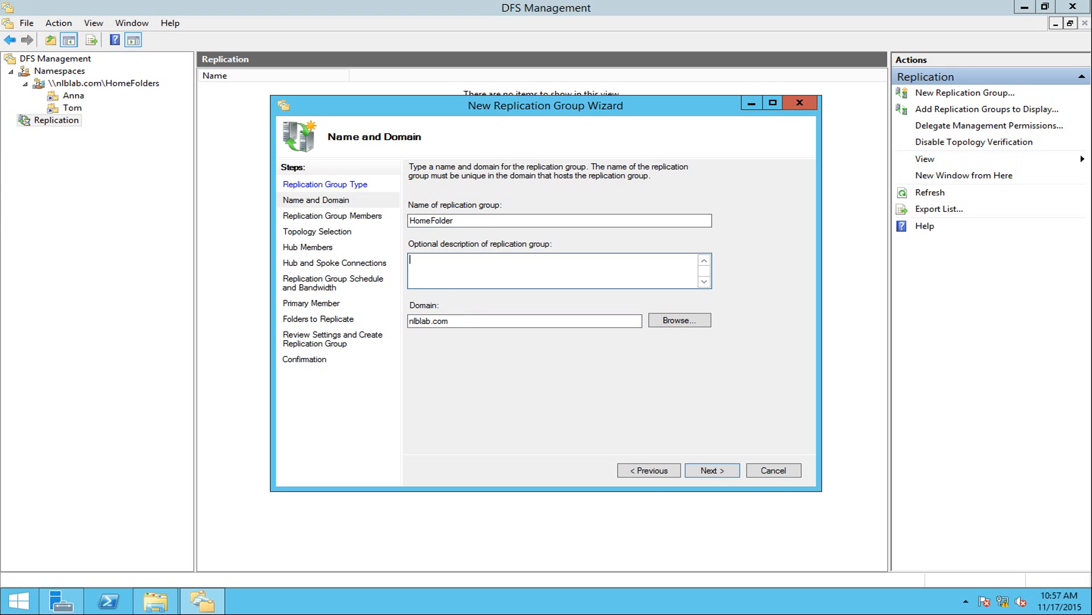
{"action": "key", "text": "Tab"}
{"action": "key", "text": "shift+Tab"}
Add NLB-DFSR-01 and NLB-DFSR-02 as group members and advance to Topology Selection.
{"action": "left_click", "coordinate": [712, 471]}
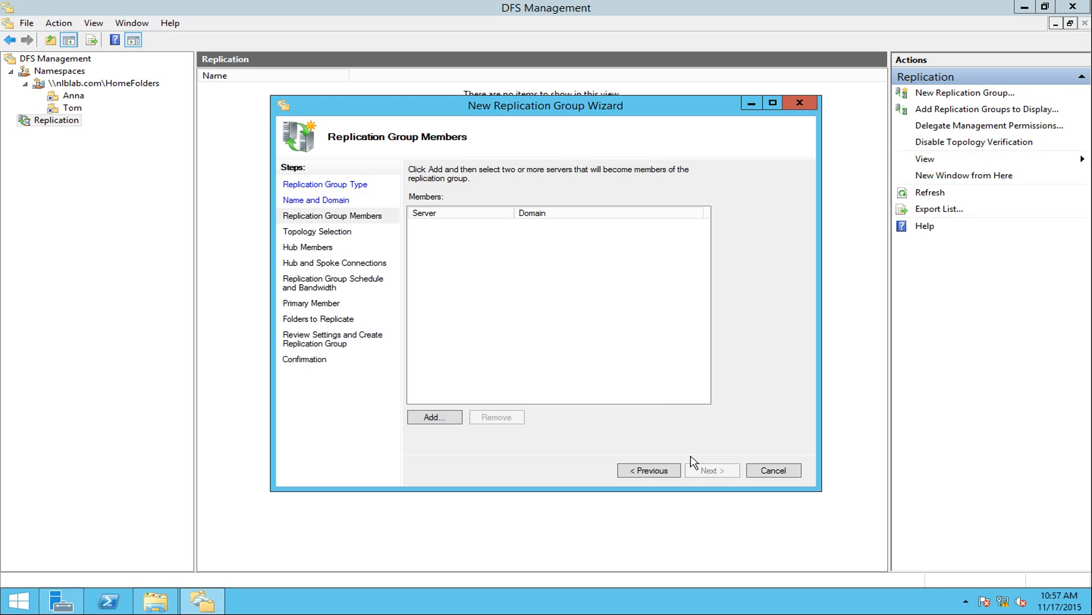
{"action": "left_click", "coordinate": [431, 418]}
{"action": "type", "text": "nml"}
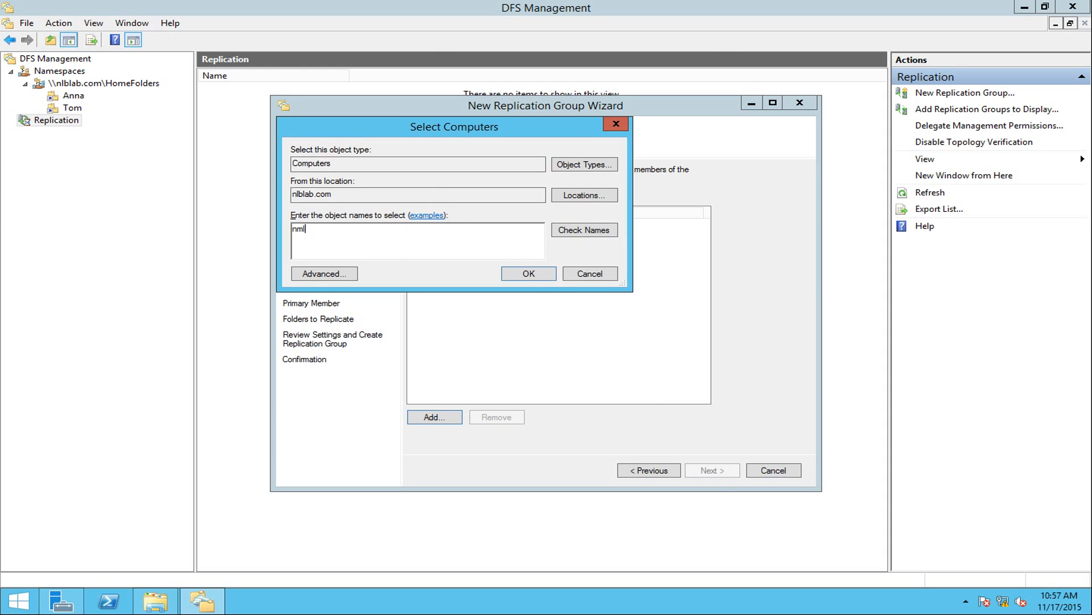
{"action": "left_click", "coordinate": [574, 230]}
{"action": "left_click", "coordinate": [376, 243]}
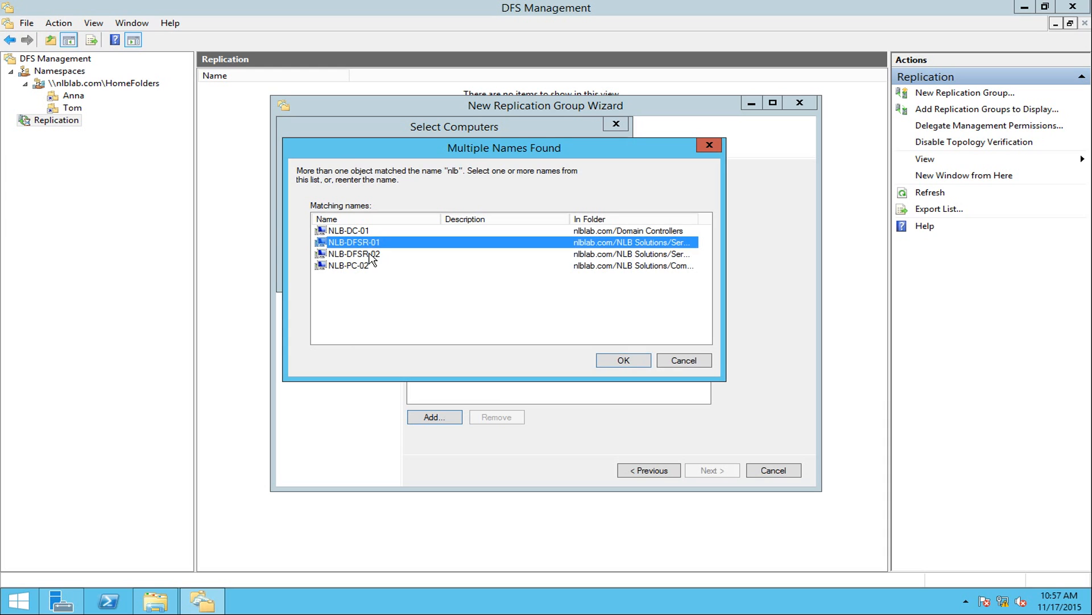
{"action": "left_click", "coordinate": [377, 254], "text": "ctrl"}
{"action": "left_click", "coordinate": [608, 365]}
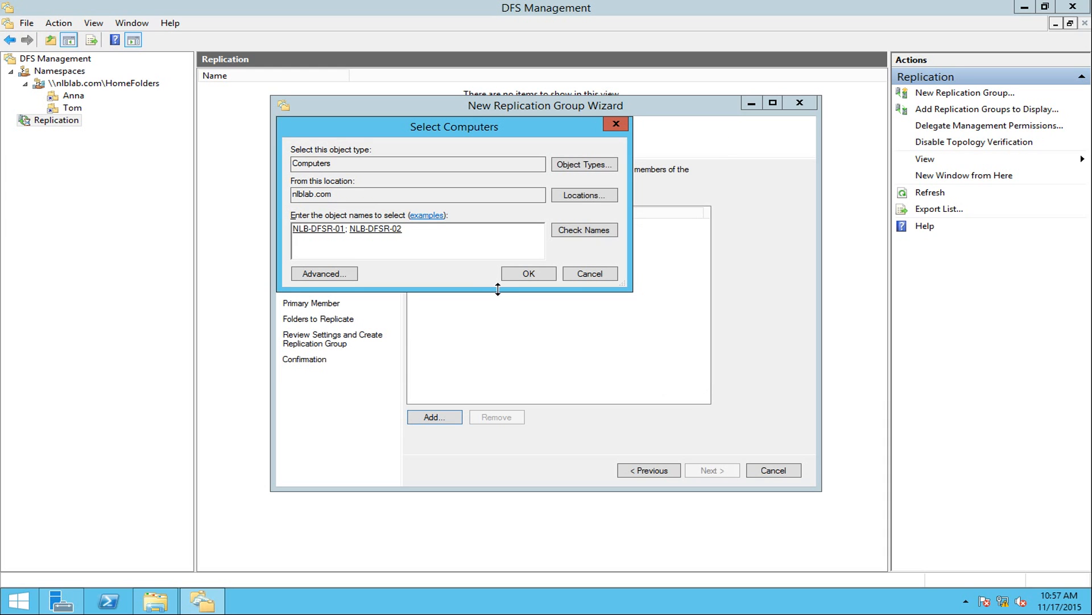
{"action": "left_click", "coordinate": [525, 275]}
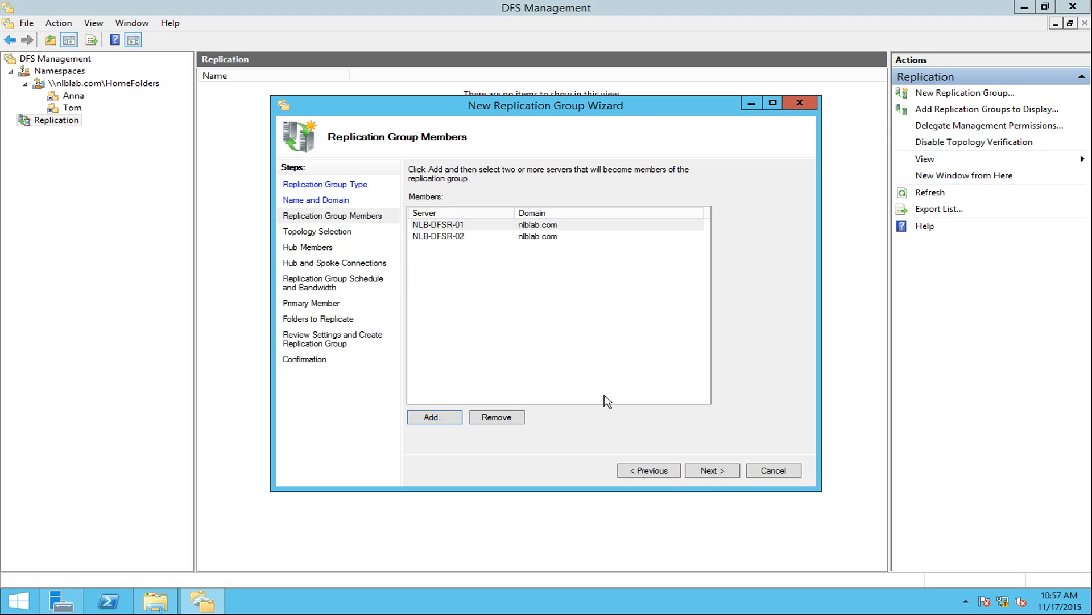
{"action": "left_click", "coordinate": [711, 472]}
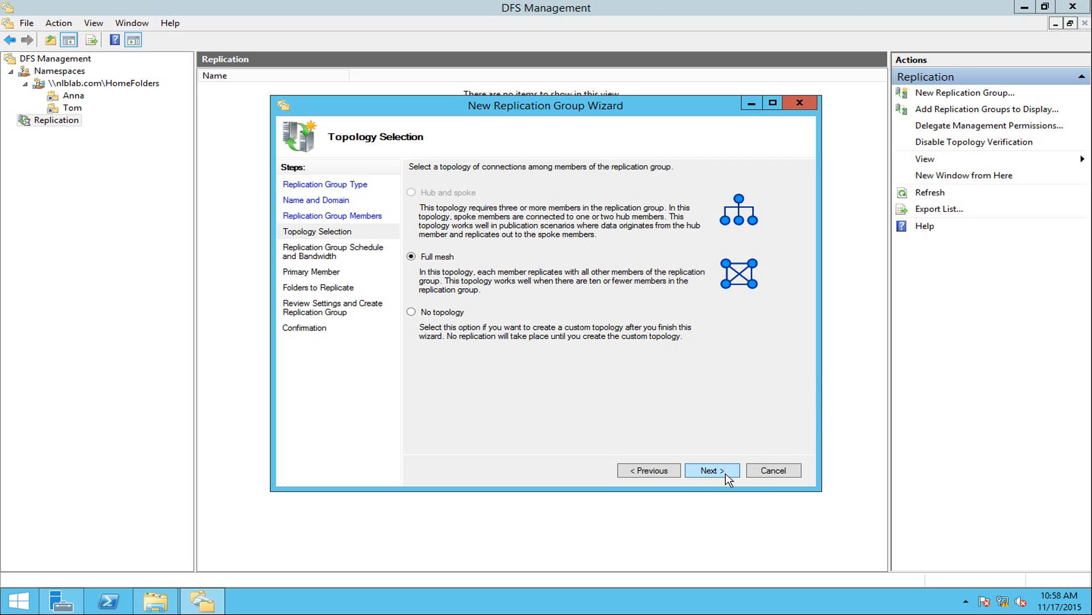
Keep Full mesh and choose replication during specified days and times.
{"action": "left_click", "coordinate": [710, 470]}
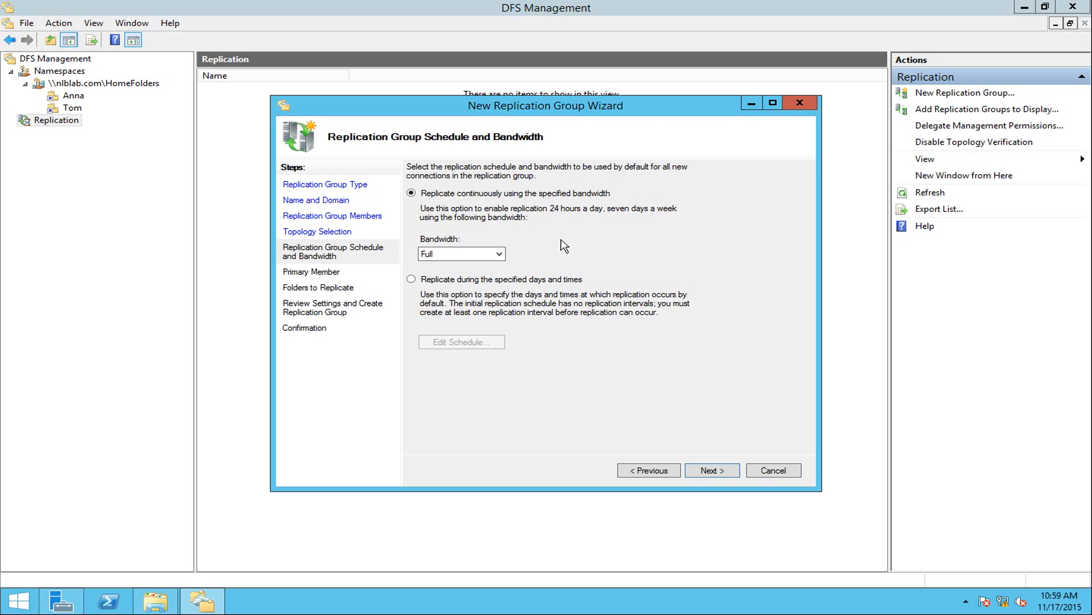
{"action": "left_click", "coordinate": [462, 285]}
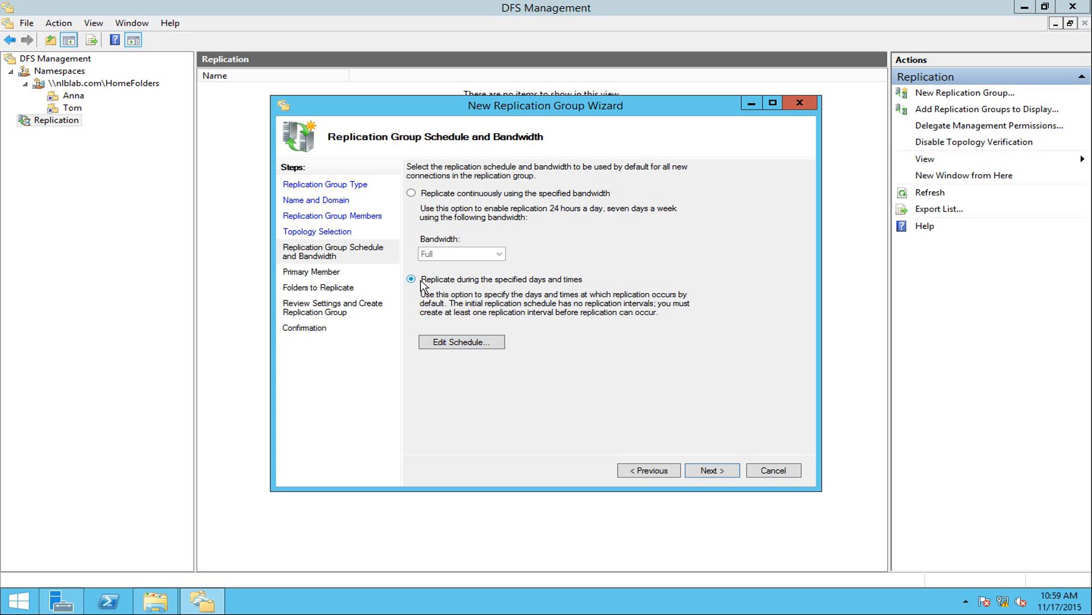
{"action": "left_click", "coordinate": [460, 342]}
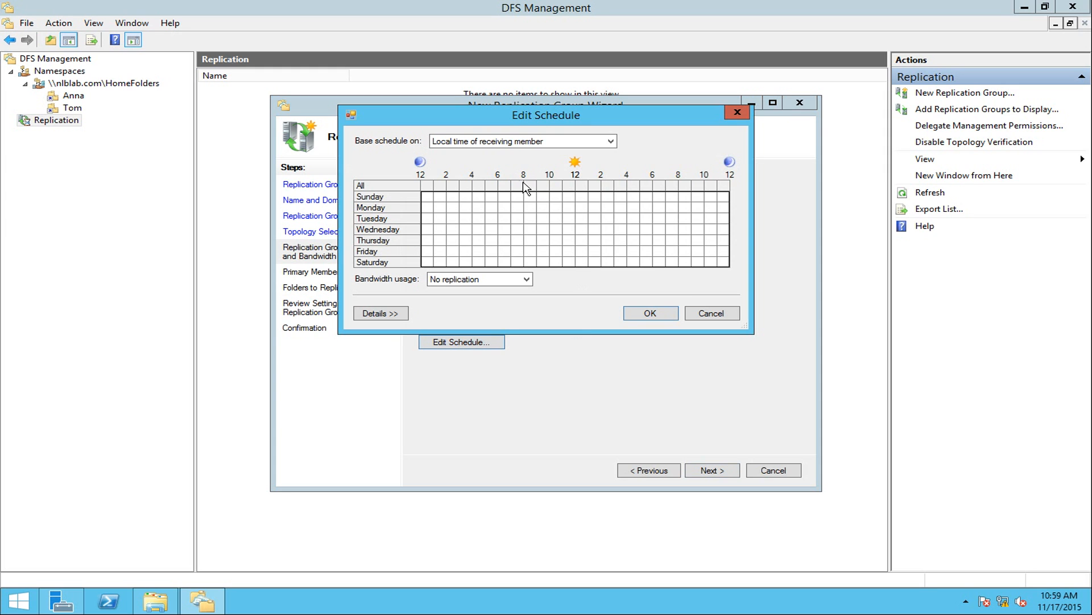
{"action": "left_click_drag", "start_coordinate": [470, 118], "coordinate": [514, 256]}
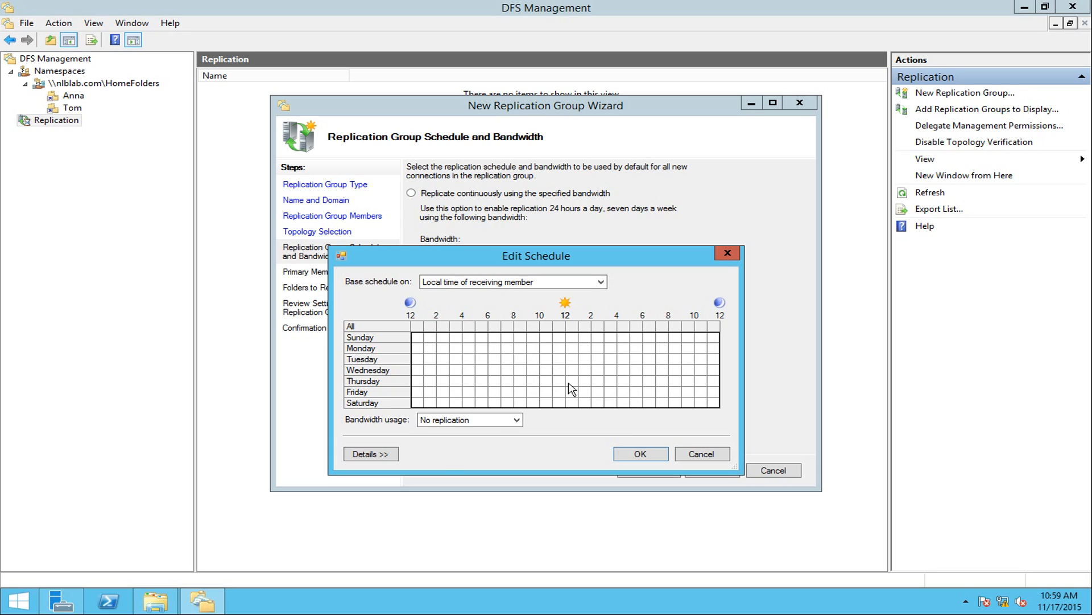
In the weekly schedule, limit 8 AM to 6 PM on every day to 1 Mbps.
{"action": "left_click", "coordinate": [476, 422]}
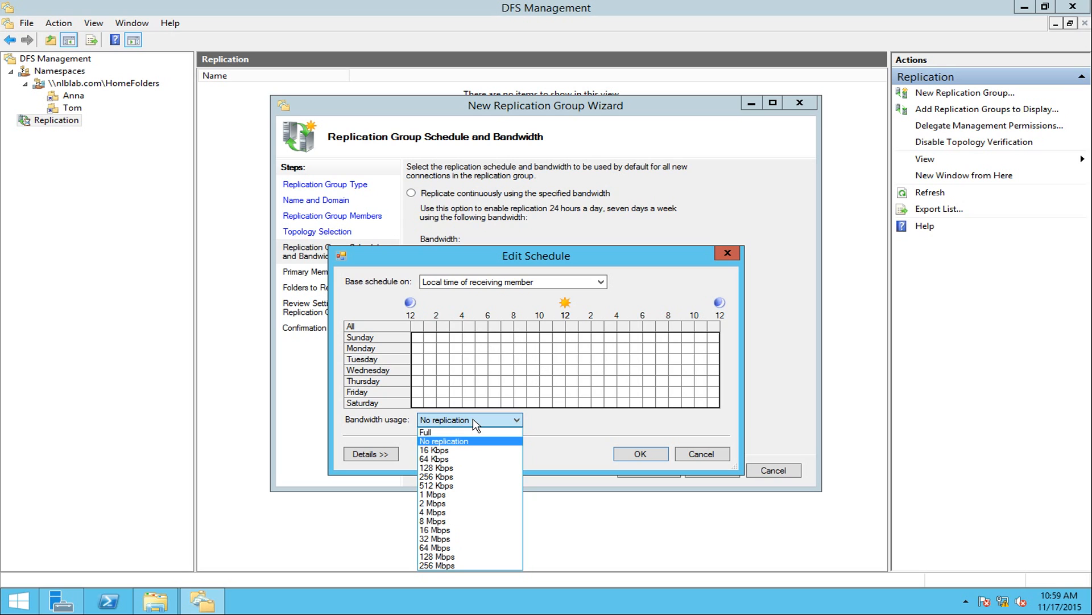
{"action": "left_click", "coordinate": [475, 424]}
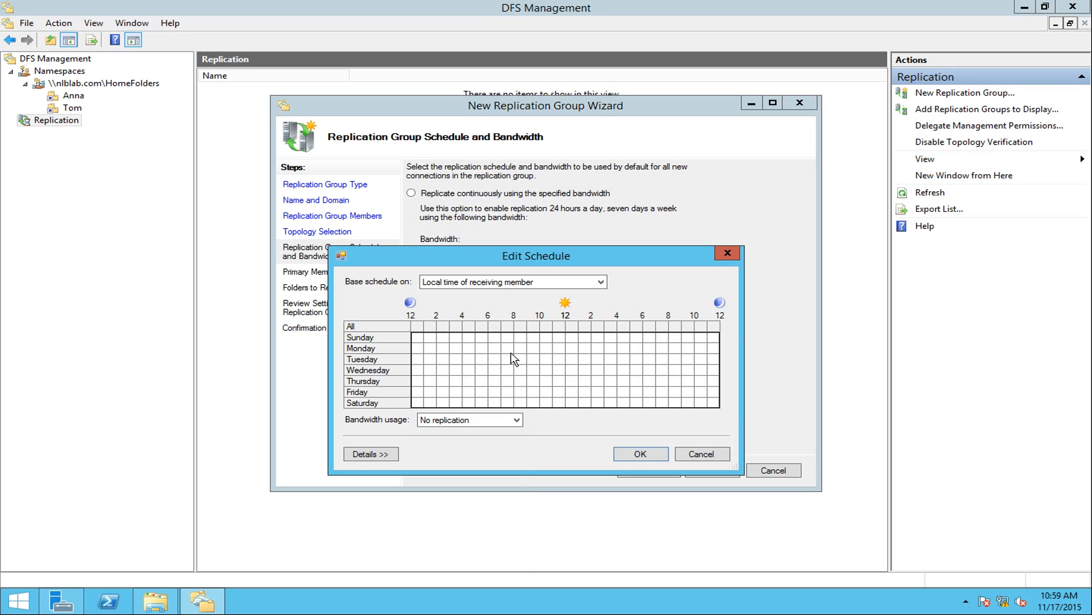
{"action": "left_click_drag", "start_coordinate": [519, 342], "coordinate": [640, 411]}
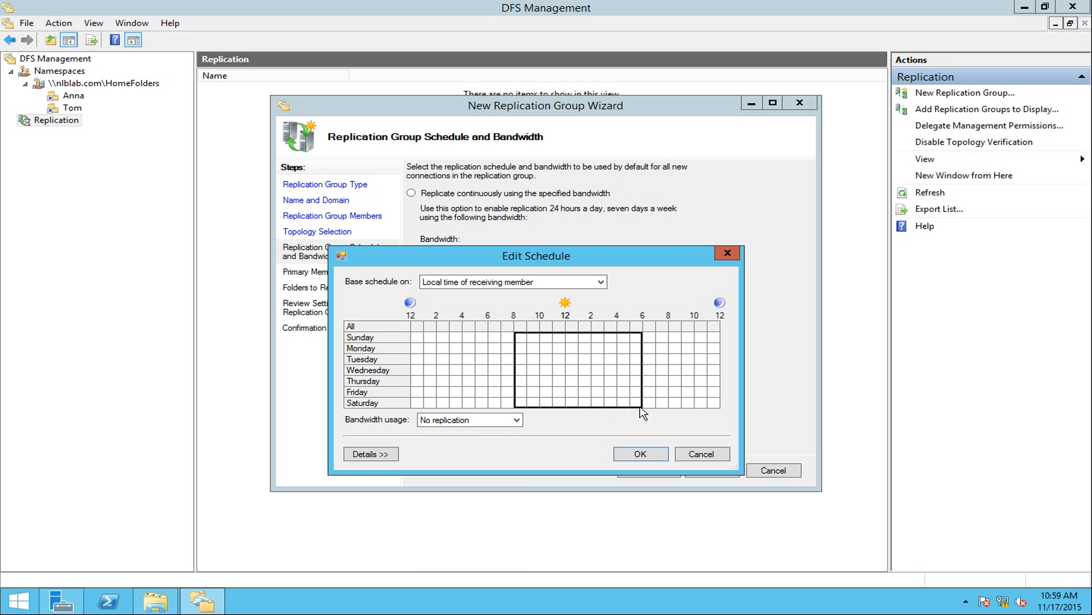
{"action": "left_click", "coordinate": [475, 421]}
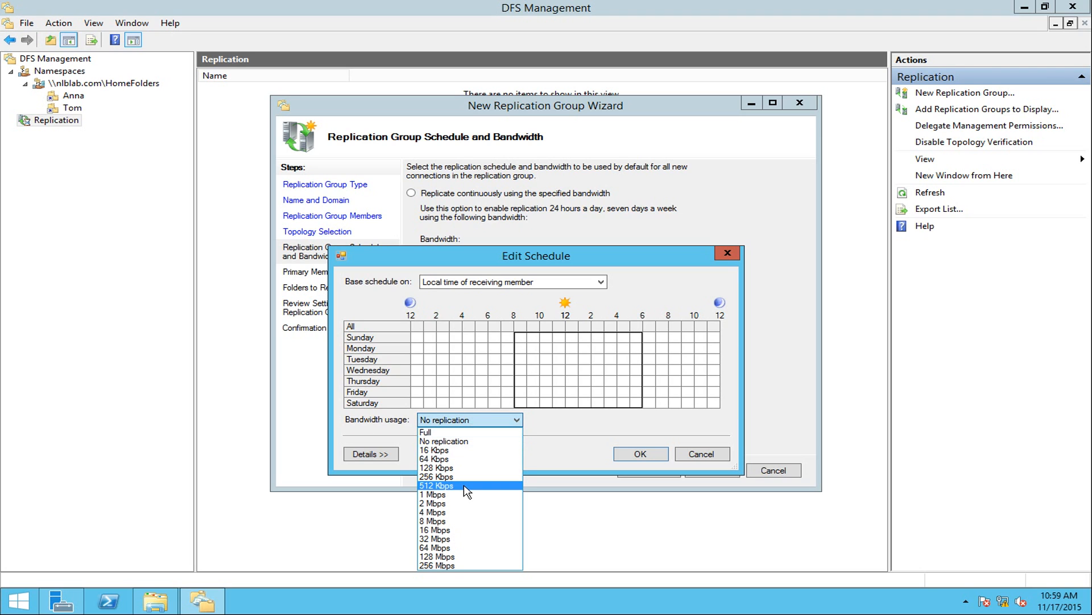
{"action": "left_click", "coordinate": [437, 494]}
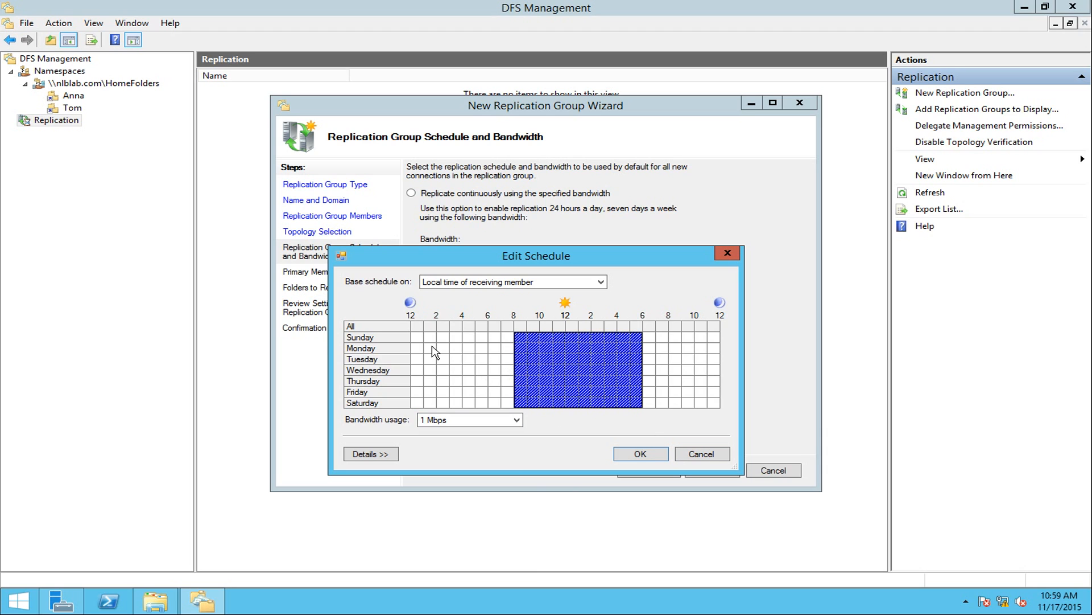
Give midnight–8 AM and 8 PM–midnight Full bandwidth, then discard the schedule unsaved.
{"action": "left_click_drag", "start_coordinate": [415, 337], "coordinate": [506, 410]}
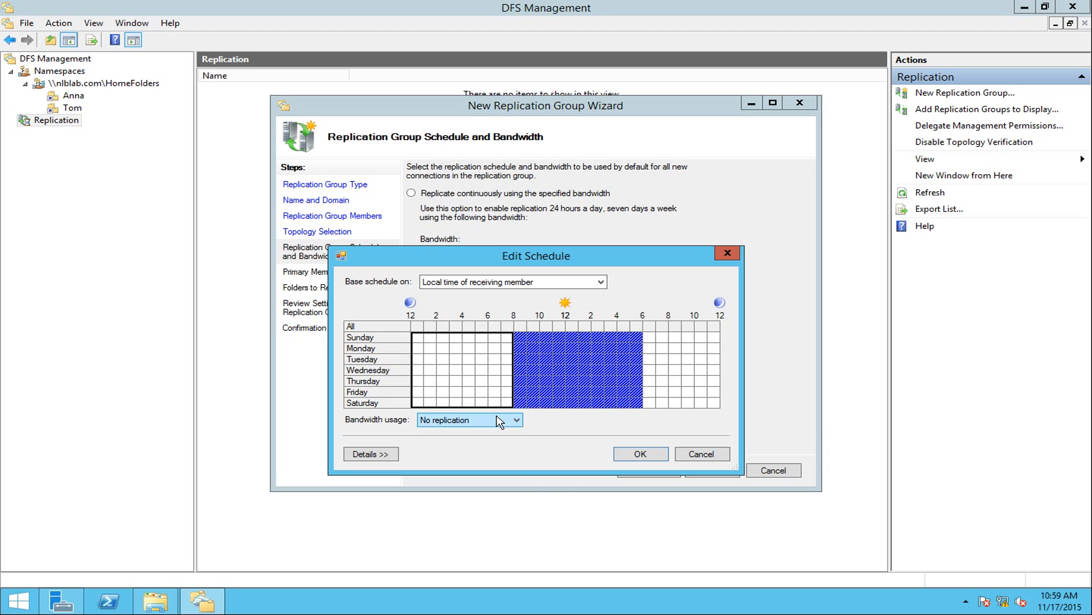
{"action": "left_click", "coordinate": [501, 420]}
{"action": "left_click", "coordinate": [461, 434]}
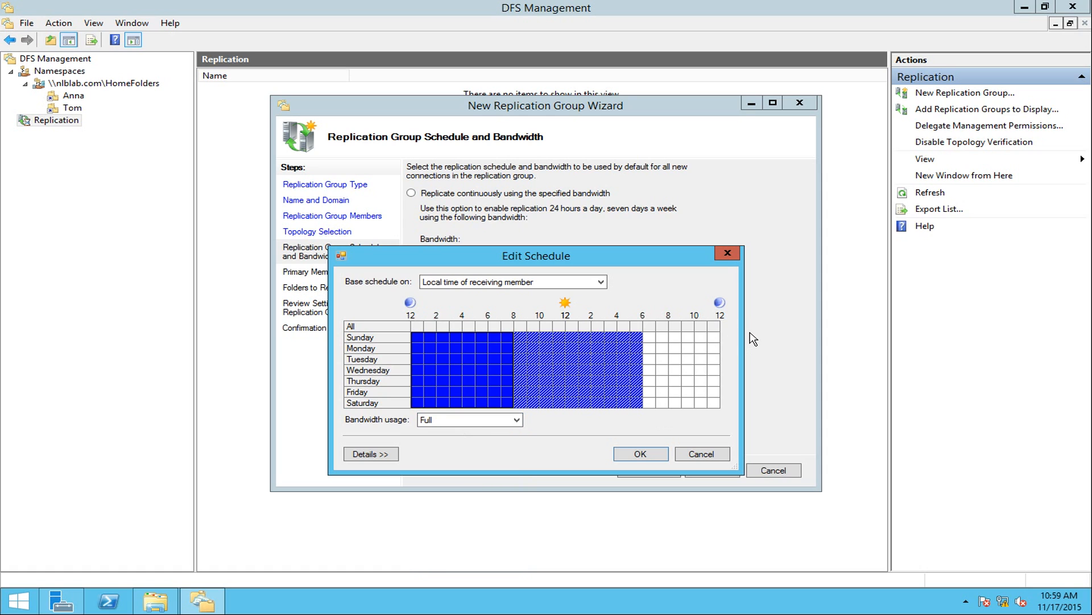
{"action": "left_click_drag", "start_coordinate": [659, 340], "coordinate": [721, 405]}
{"action": "left_click", "coordinate": [457, 426]}
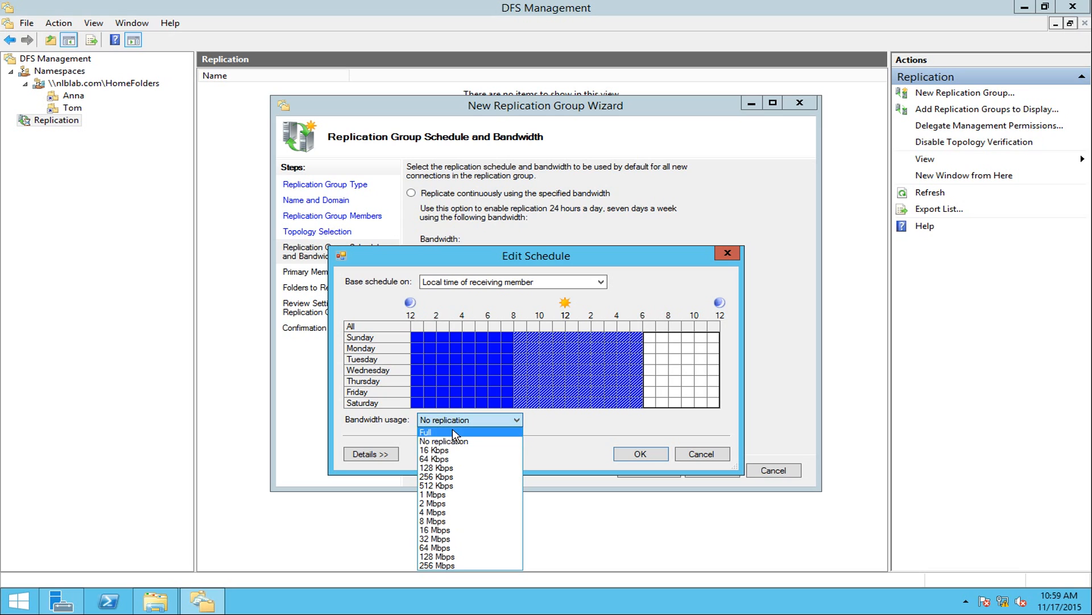
{"action": "left_click", "coordinate": [453, 430]}
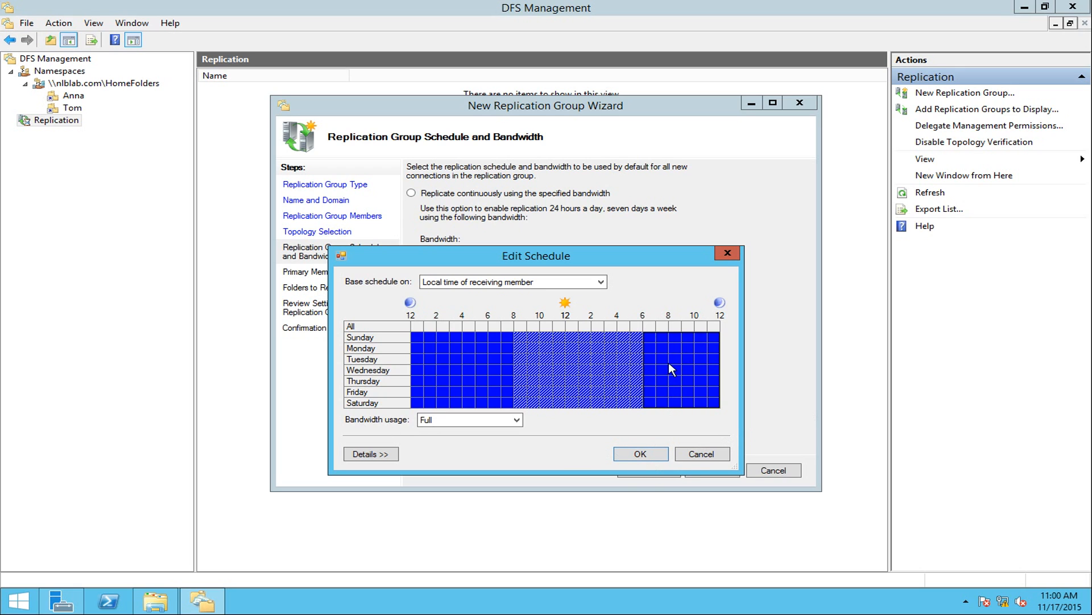
{"action": "left_click", "coordinate": [700, 455]}
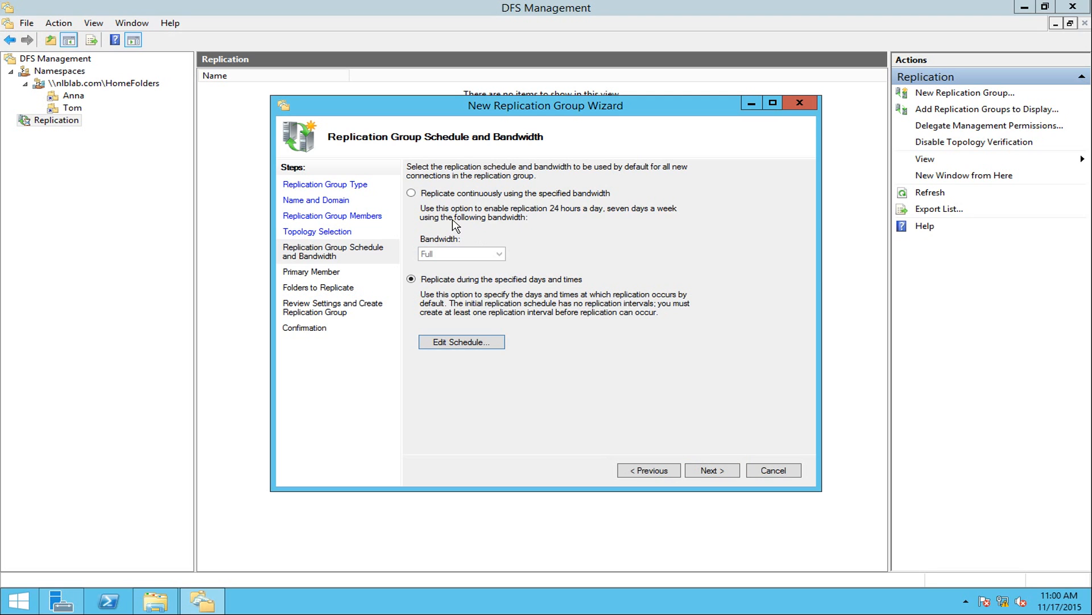
Switch back to continuous replication with bandwidth kept at Full.
{"action": "left_click", "coordinate": [422, 194]}
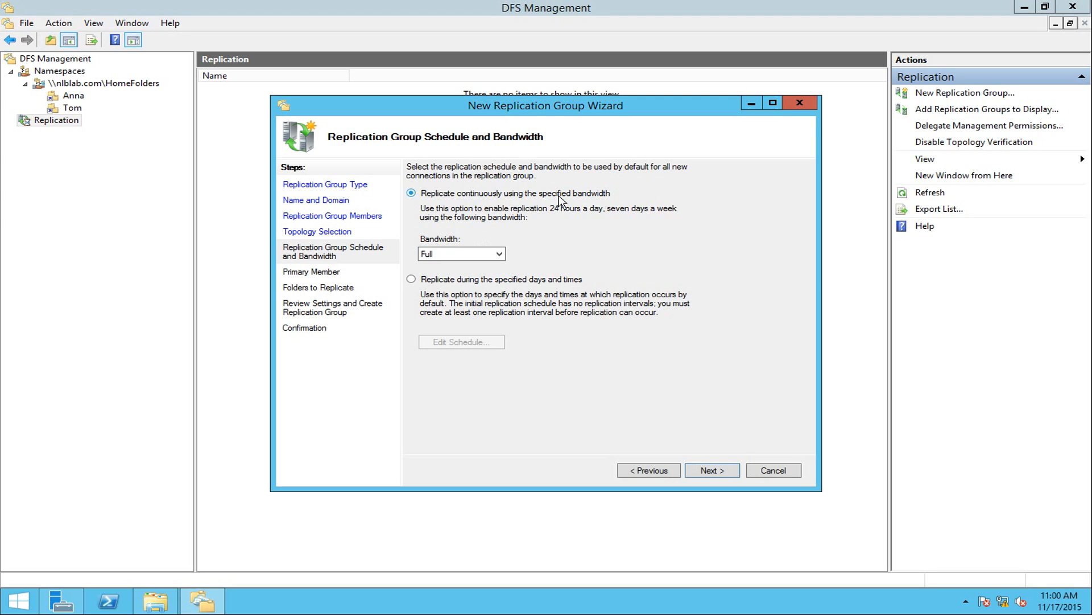
{"action": "left_click", "coordinate": [499, 258]}
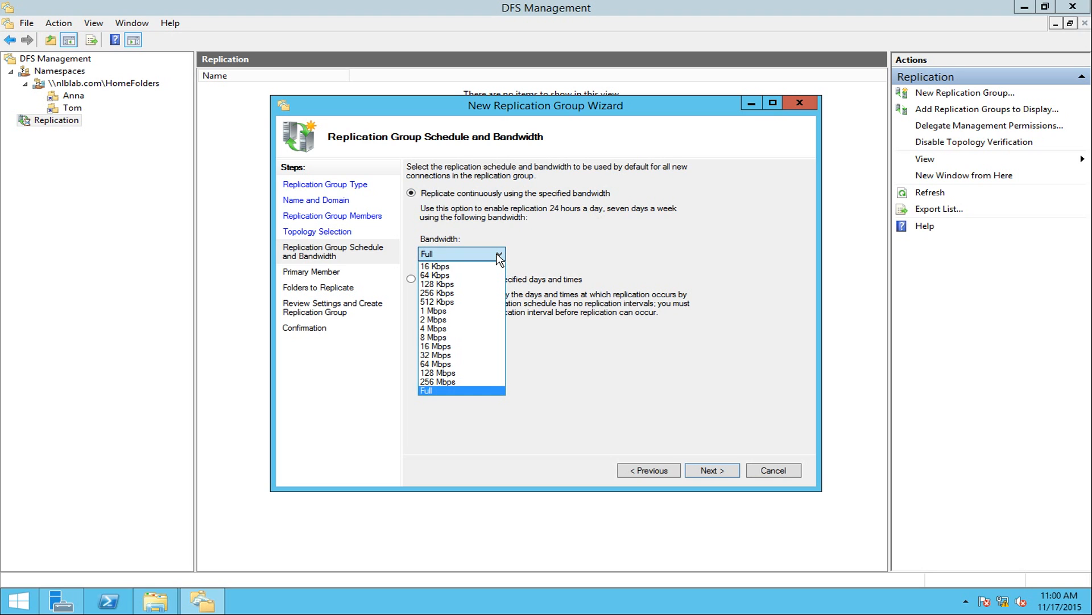
{"action": "left_click", "coordinate": [499, 258]}
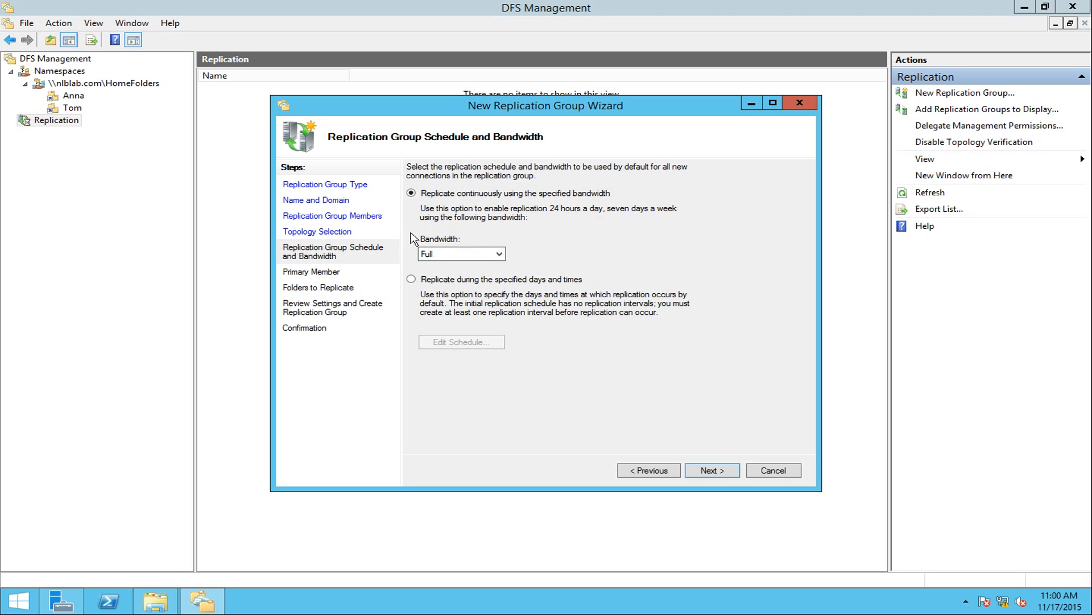
Choose NLB-DFSR-01 as the primary member.
{"action": "left_click", "coordinate": [711, 470]}
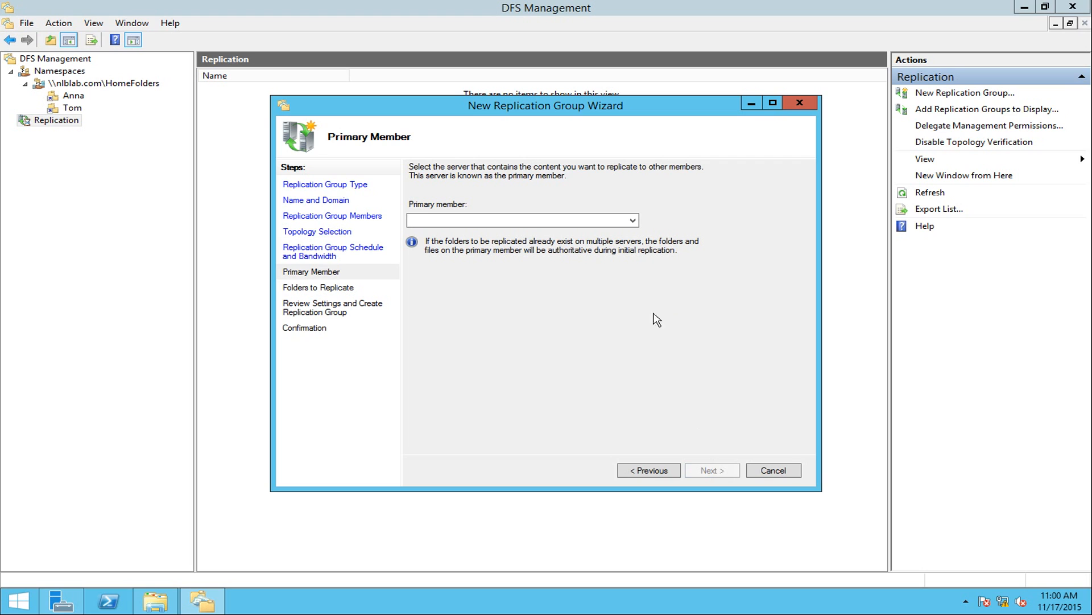
{"action": "left_click", "coordinate": [630, 220]}
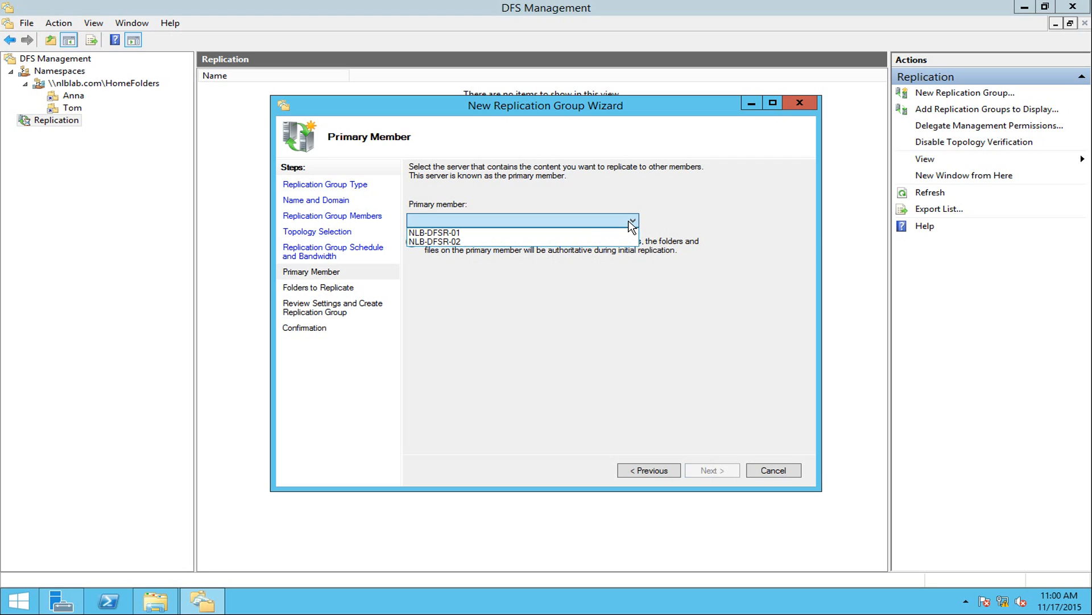
{"action": "left_click", "coordinate": [486, 232]}
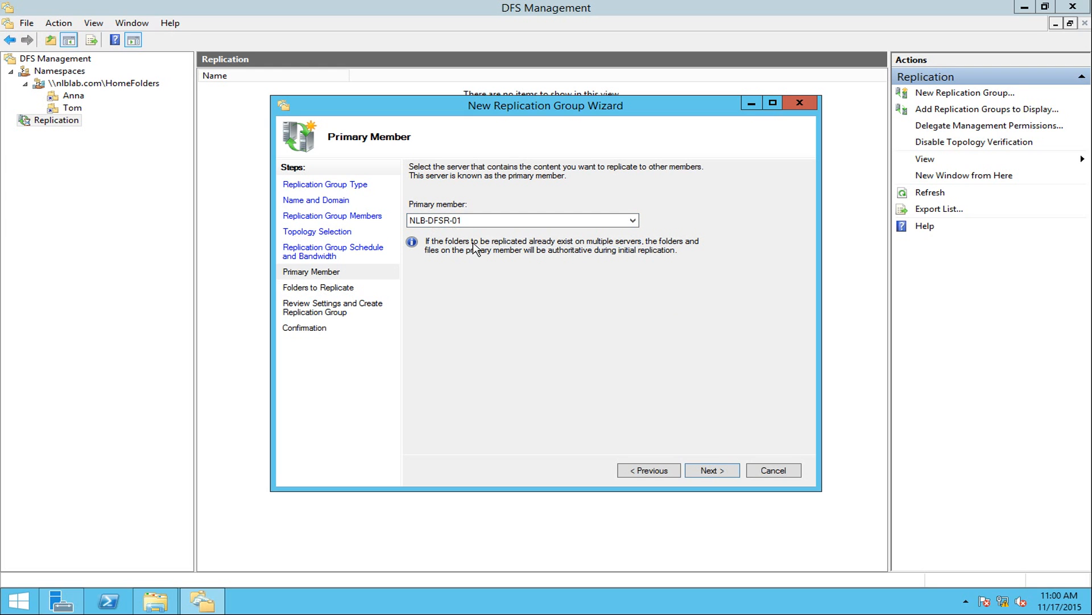
Check E:\Home Folders in Explorer, minimize it, and continue with NLB-DFSR-01 as primary.
{"action": "left_click", "coordinate": [155, 600]}
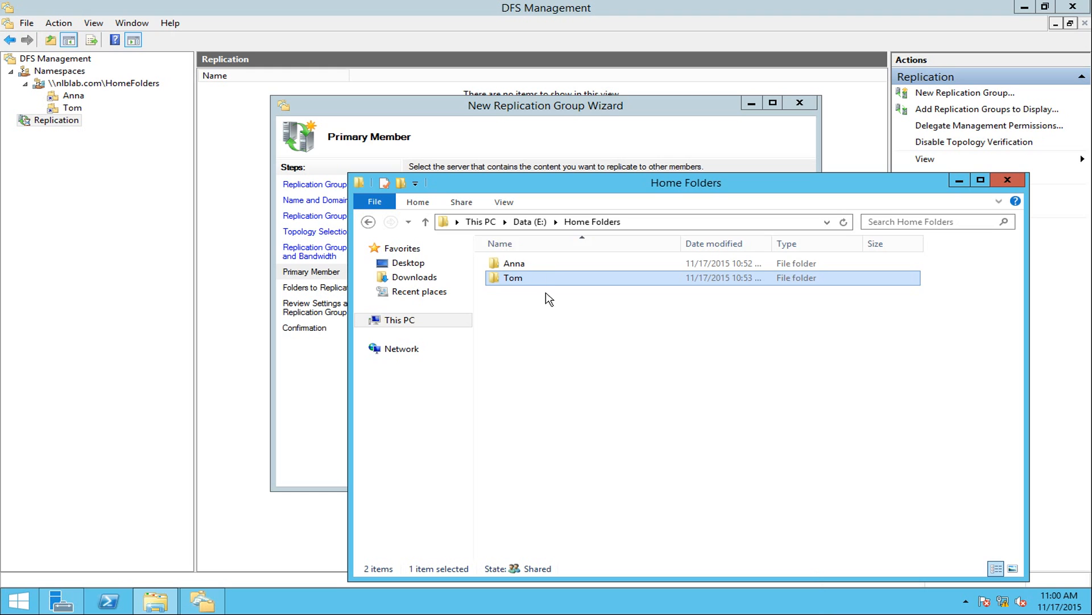
{"action": "left_click", "coordinate": [529, 221]}
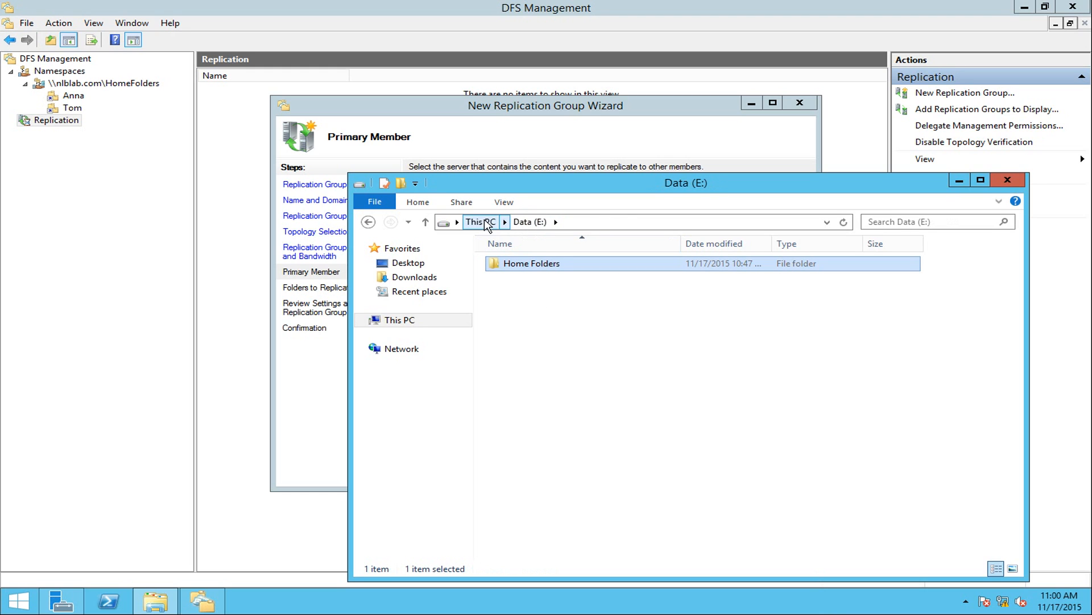
{"action": "double_click", "coordinate": [532, 269]}
{"action": "left_click_drag", "start_coordinate": [556, 314], "coordinate": [509, 265]}
{"action": "left_click", "coordinate": [641, 343]}
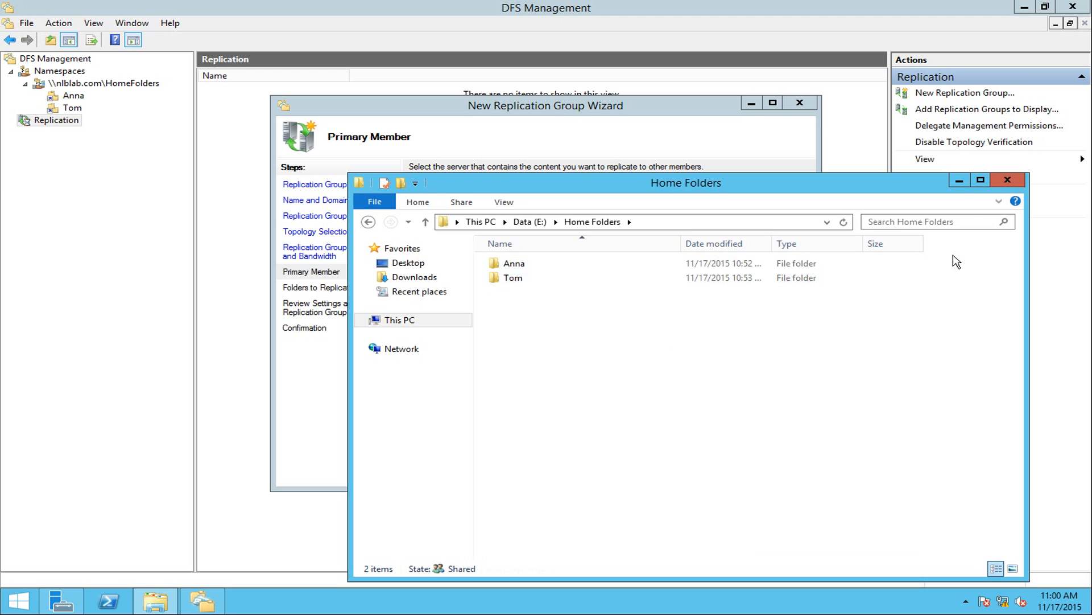
{"action": "left_click", "coordinate": [960, 181]}
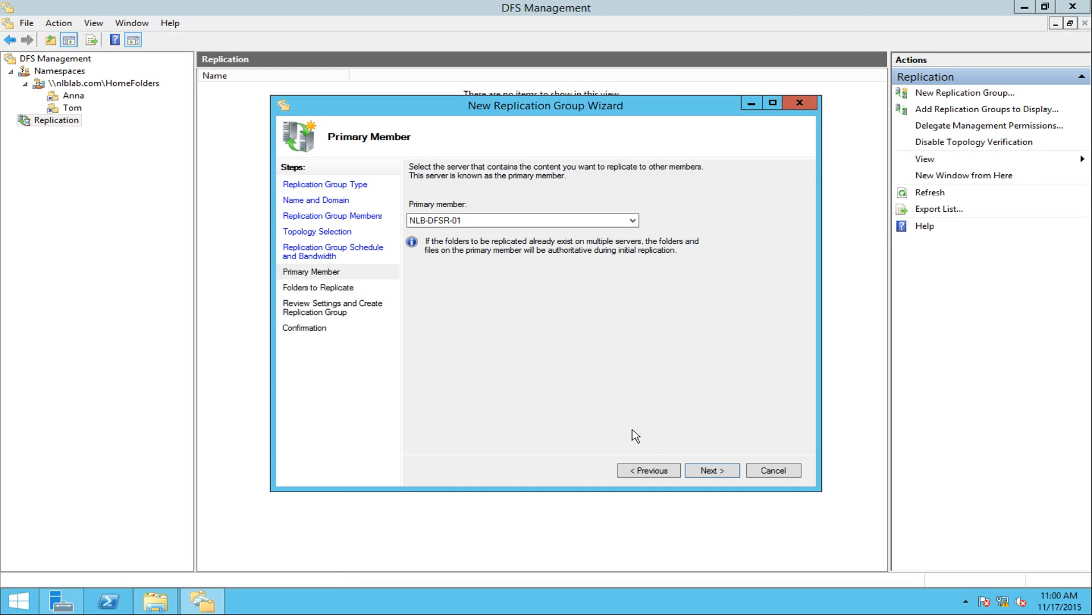
{"action": "left_click", "coordinate": [709, 473]}
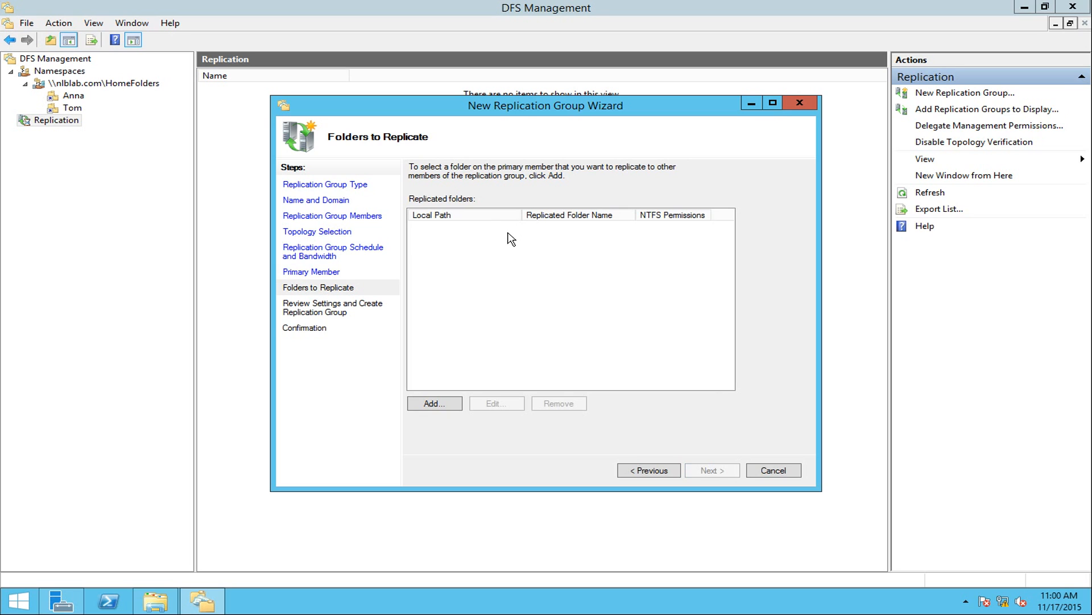
Set E:\Home Folders on NLB-DFSR-01 as the replicated folder's local path.
{"action": "left_click", "coordinate": [430, 407]}
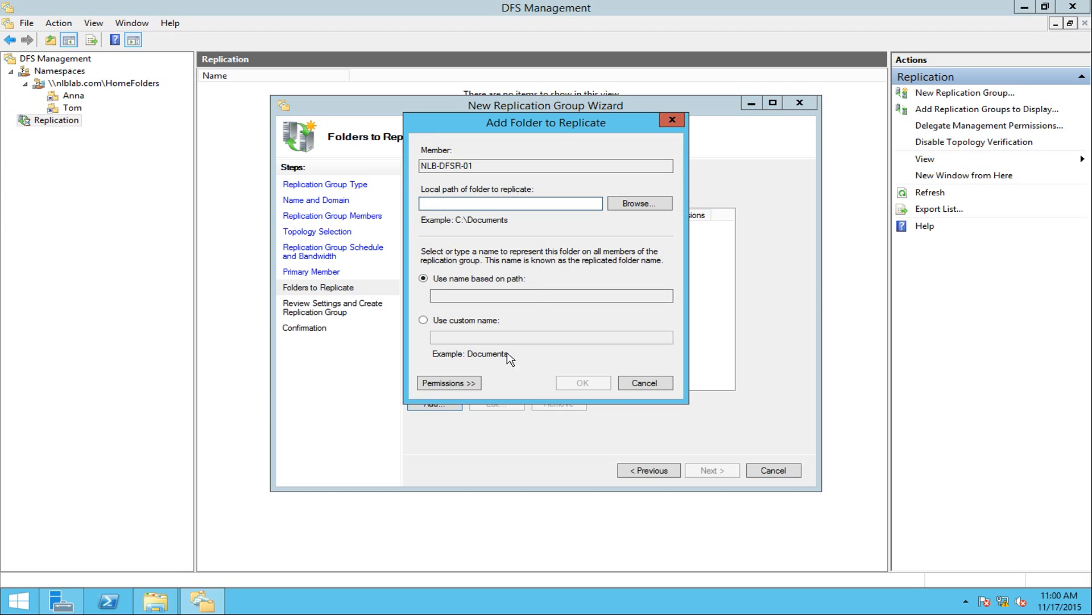
{"action": "left_click_drag", "start_coordinate": [502, 117], "coordinate": [658, 173]}
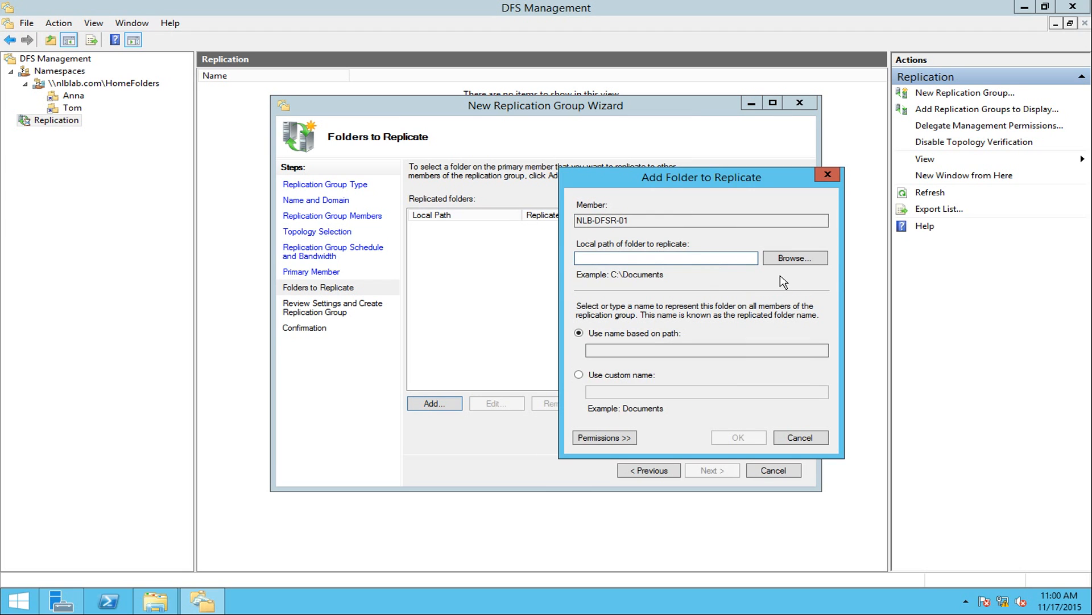
{"action": "left_click", "coordinate": [802, 259]}
{"action": "left_click", "coordinate": [447, 278]}
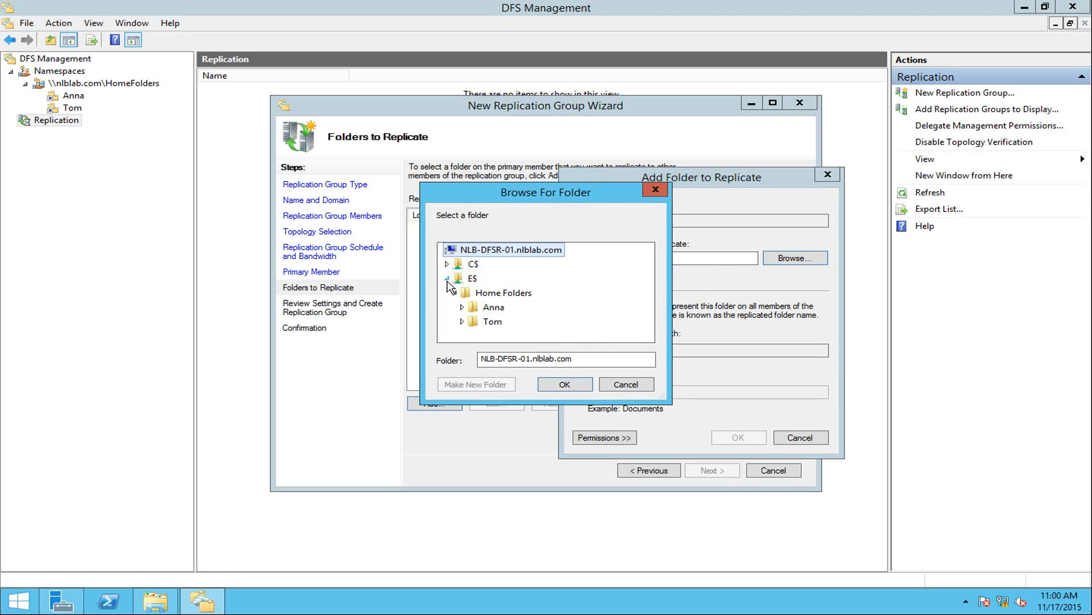
{"action": "left_click", "coordinate": [504, 293]}
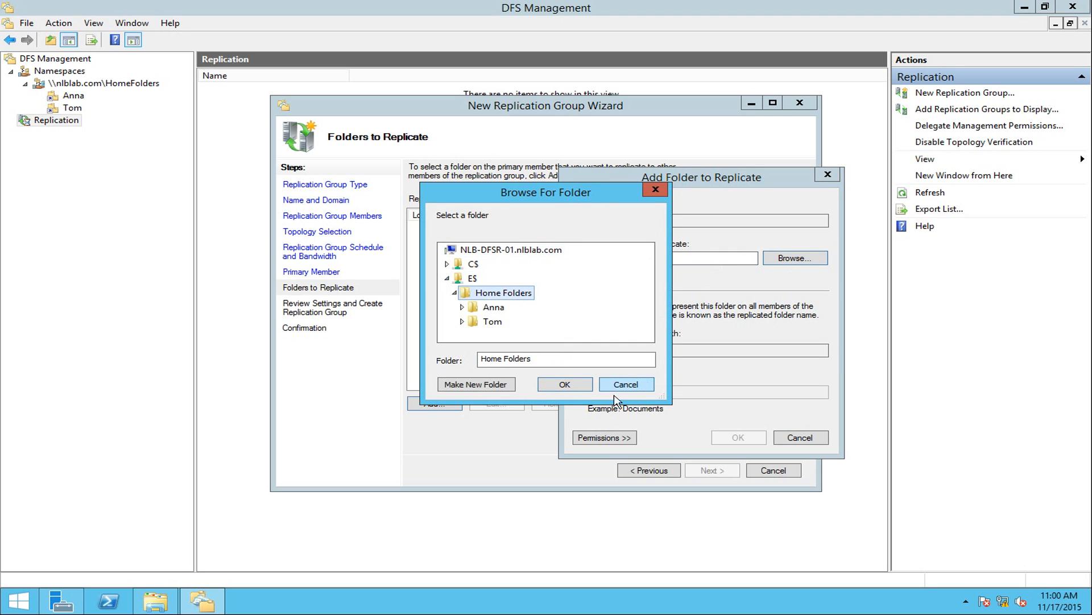
{"action": "left_click", "coordinate": [564, 384]}
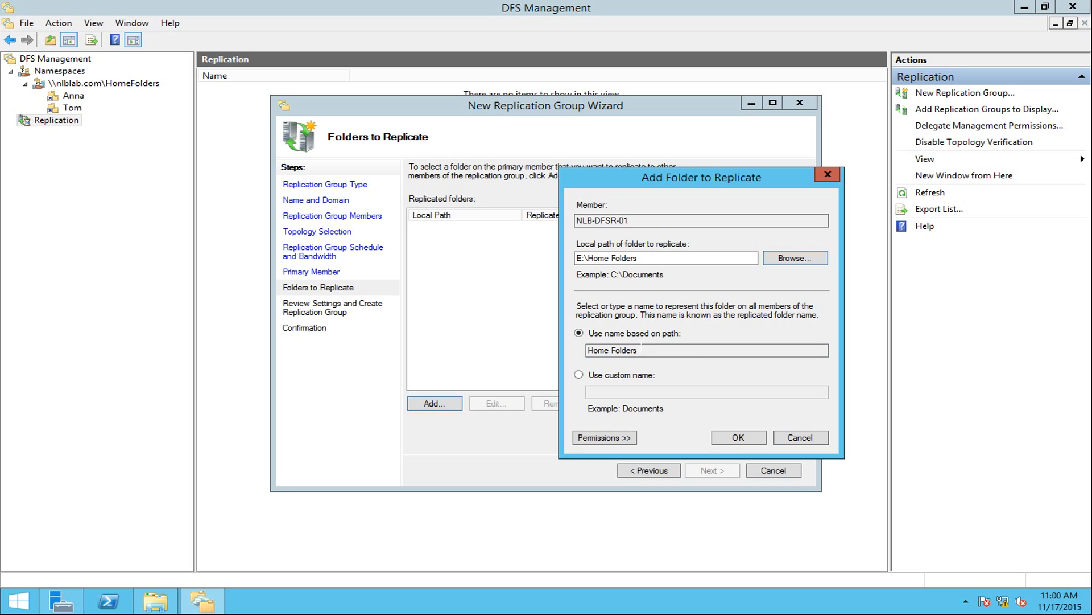
Keep existing NTFS permissions, add the folder, and continue to other members' paths.
{"action": "left_click_drag", "start_coordinate": [644, 351], "coordinate": [587, 350]}
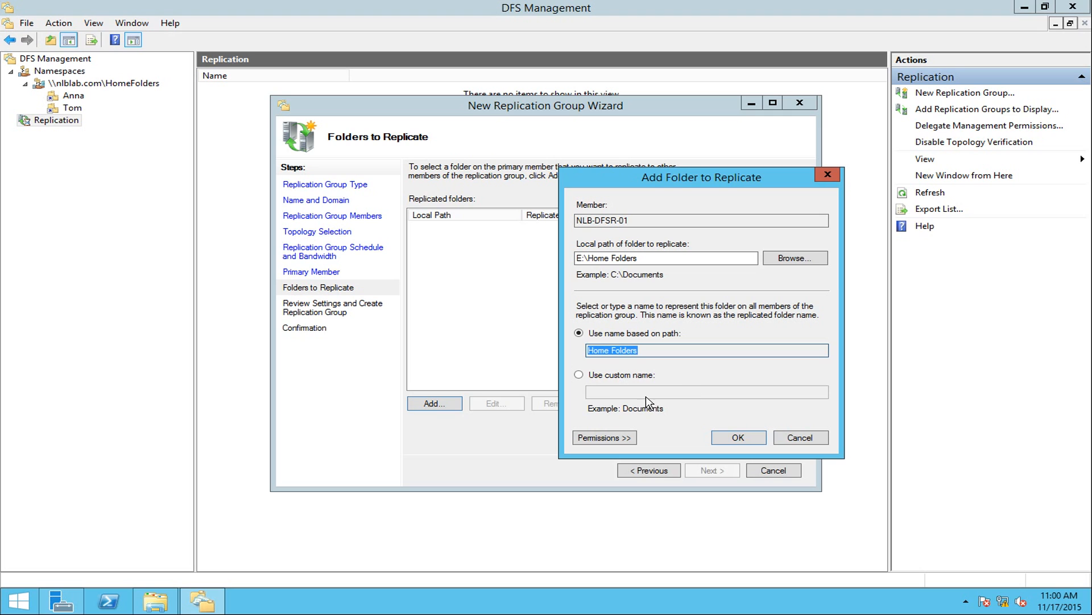
{"action": "left_click", "coordinate": [620, 438]}
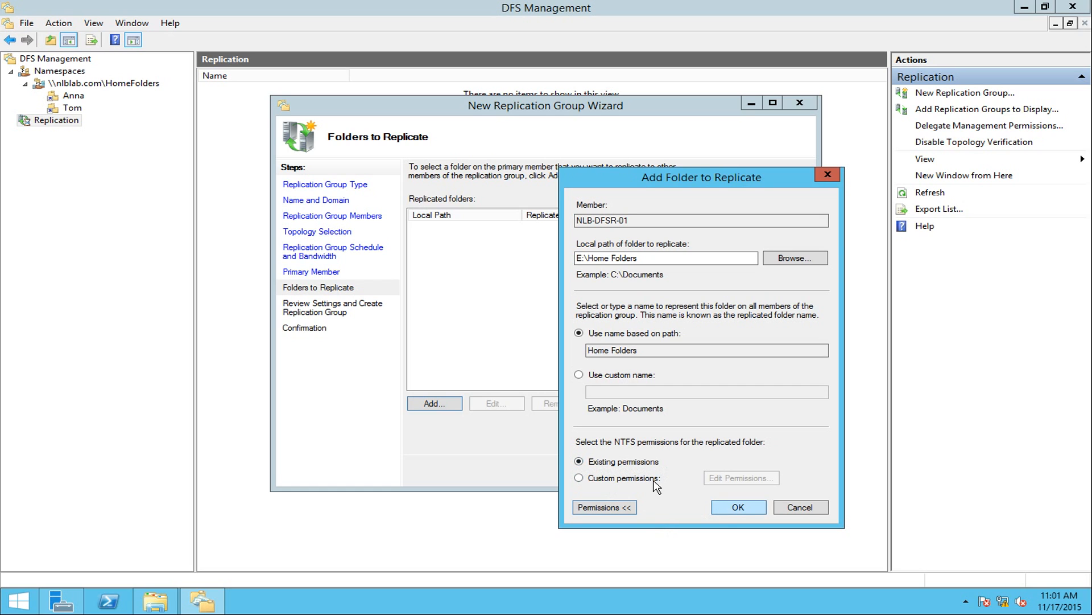
{"action": "left_click", "coordinate": [739, 507]}
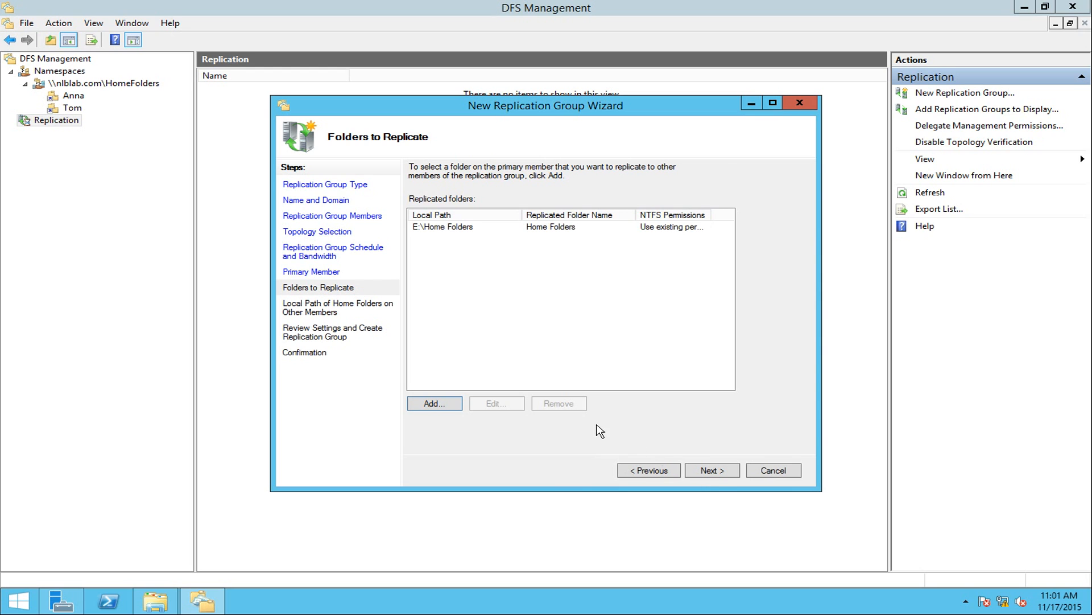
{"action": "left_click", "coordinate": [713, 471]}
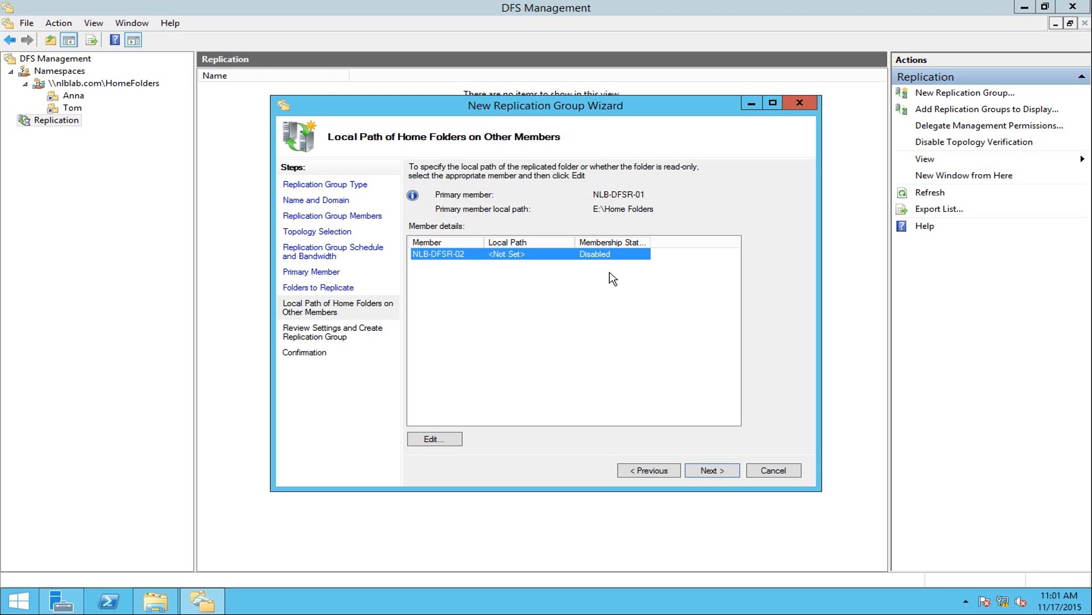
Enable NLB-DFSR-02's membership and browse to its E$ drive.
{"action": "left_click", "coordinate": [413, 439]}
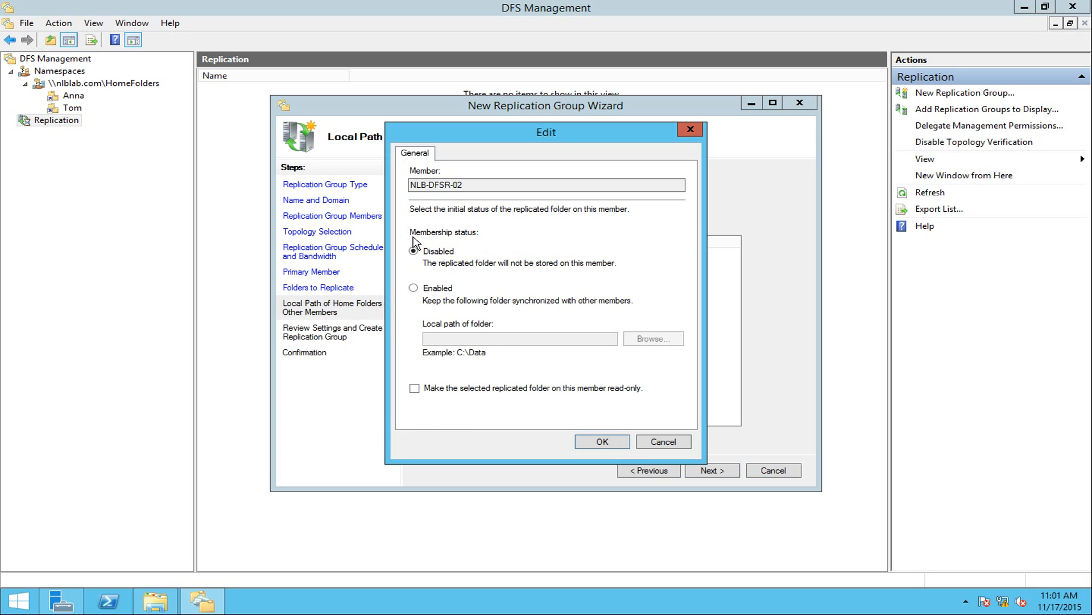
{"action": "left_click", "coordinate": [448, 290]}
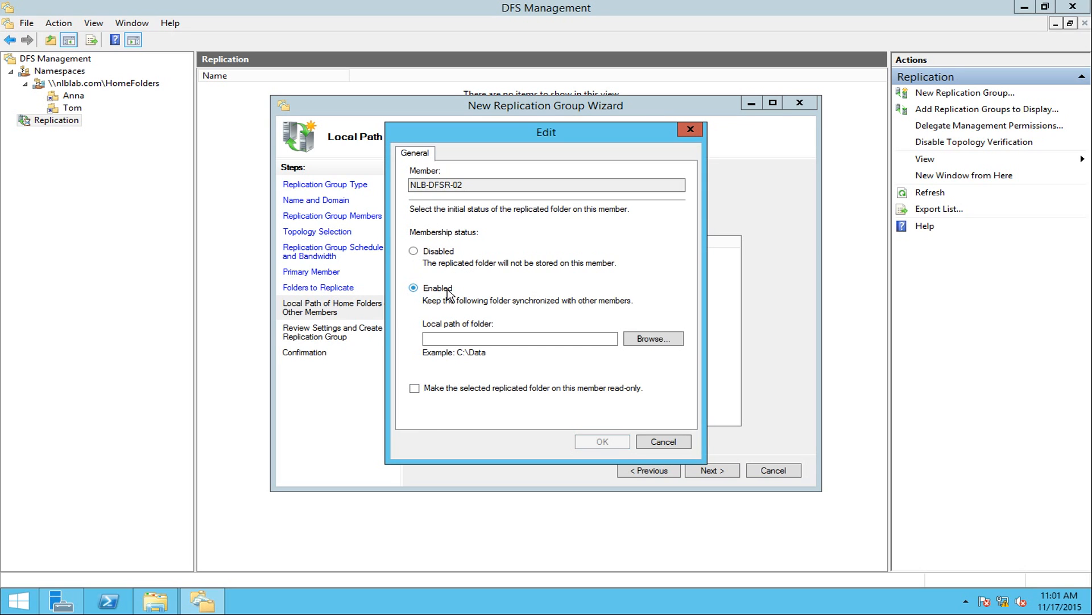
{"action": "left_click", "coordinate": [669, 342]}
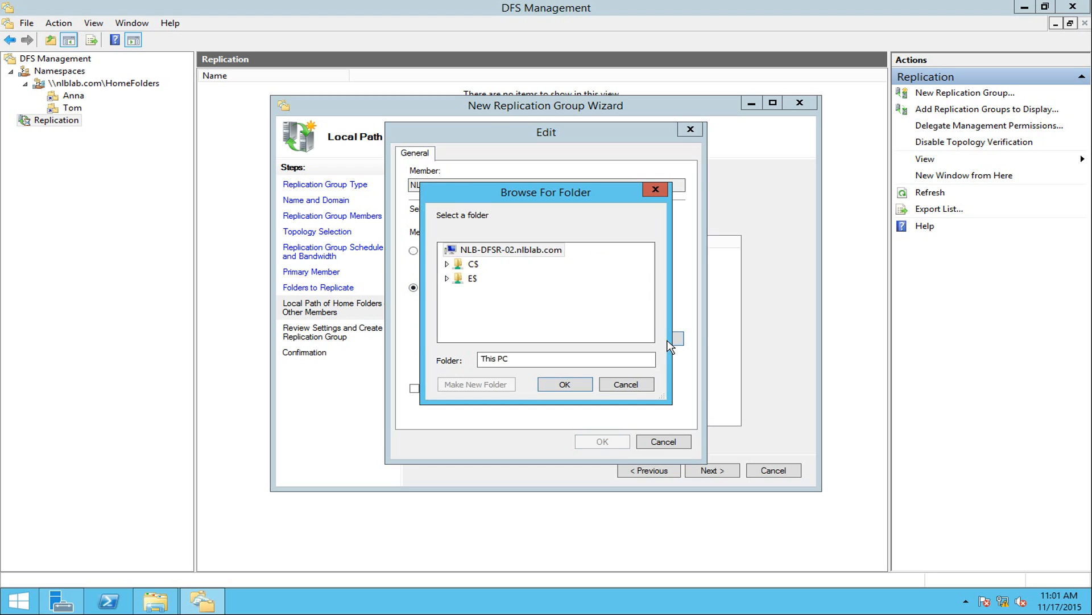
{"action": "left_click", "coordinate": [461, 281]}
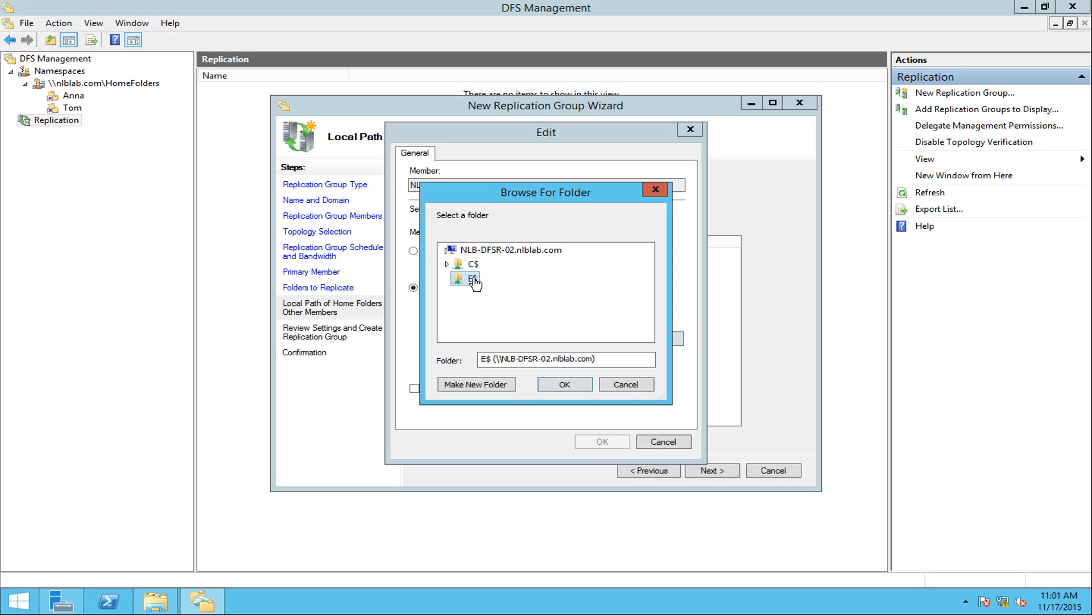
Create a new folder named 'Home Folder' on E$ and use it as the local path.
{"action": "left_click", "coordinate": [494, 385]}
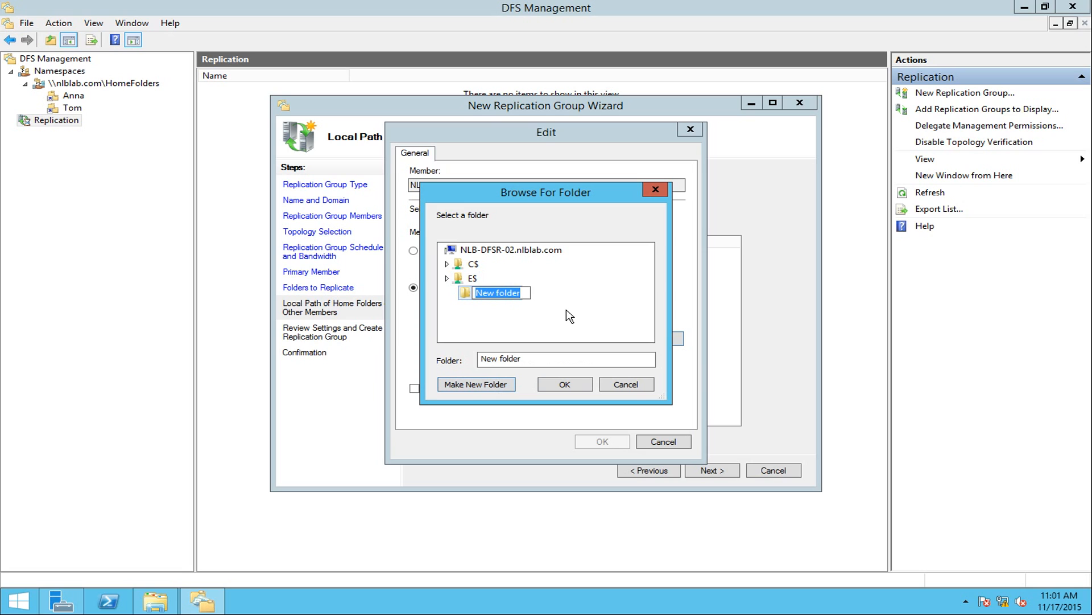
{"action": "type", "text": "Ho"}
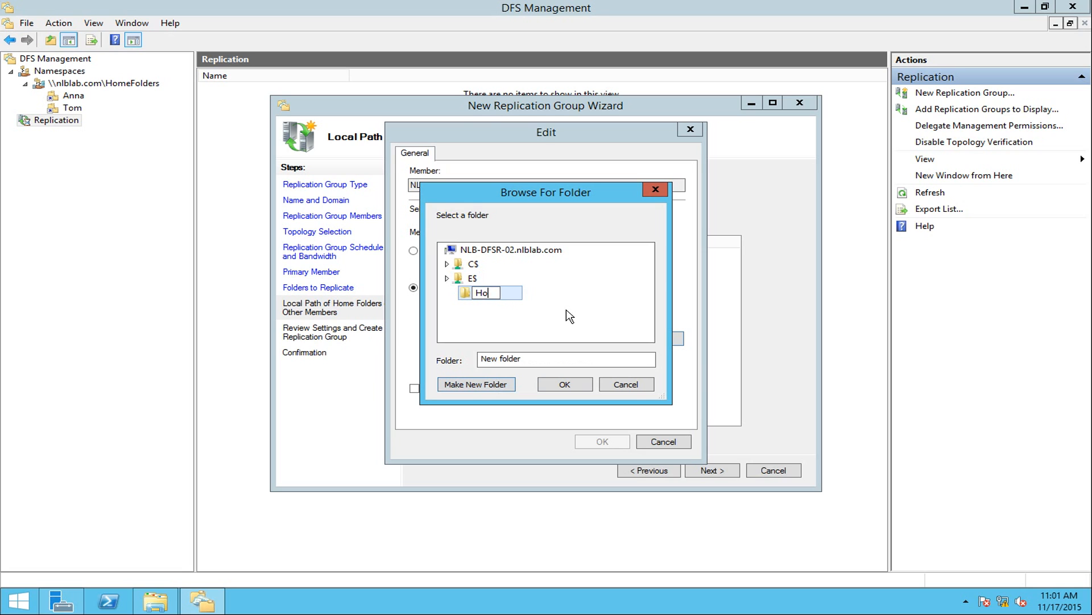
{"action": "type", "text": "me FOlder"}
{"action": "key", "text": "BackSpace"}
{"action": "key", "text": "BackSpace"}
{"action": "key", "text": "BackSpace"}
{"action": "key", "text": "BackSpace"}
{"action": "key", "text": "BackSpace"}
{"action": "type", "text": "older"}
{"action": "key", "text": "Return"}
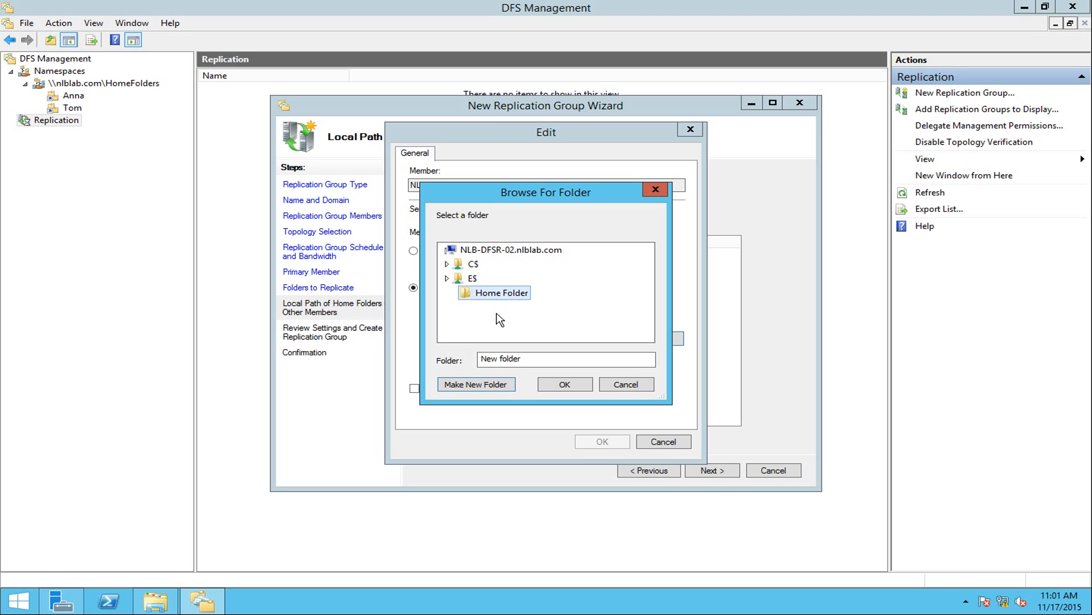
{"action": "left_click", "coordinate": [564, 385]}
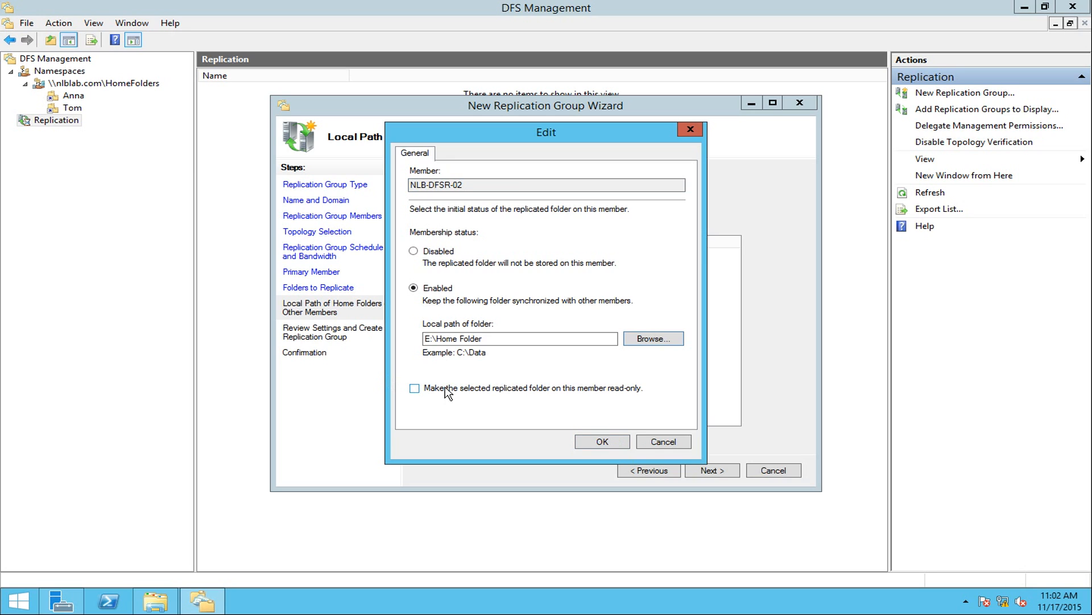
Keep NLB-DFSR-02's copy writable, save the membership, review settings, and create the group.
{"action": "left_click", "coordinate": [415, 390]}
{"action": "left_click", "coordinate": [414, 389]}
{"action": "left_click", "coordinate": [608, 446]}
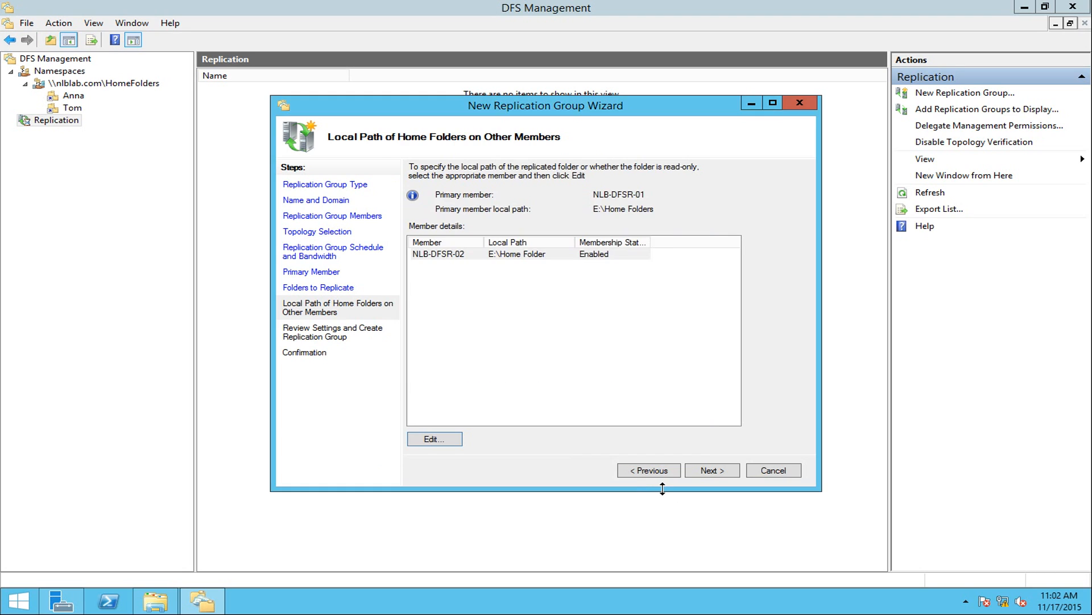
{"action": "left_click", "coordinate": [722, 472]}
{"action": "left_click_drag", "start_coordinate": [705, 302], "coordinate": [705, 390]}
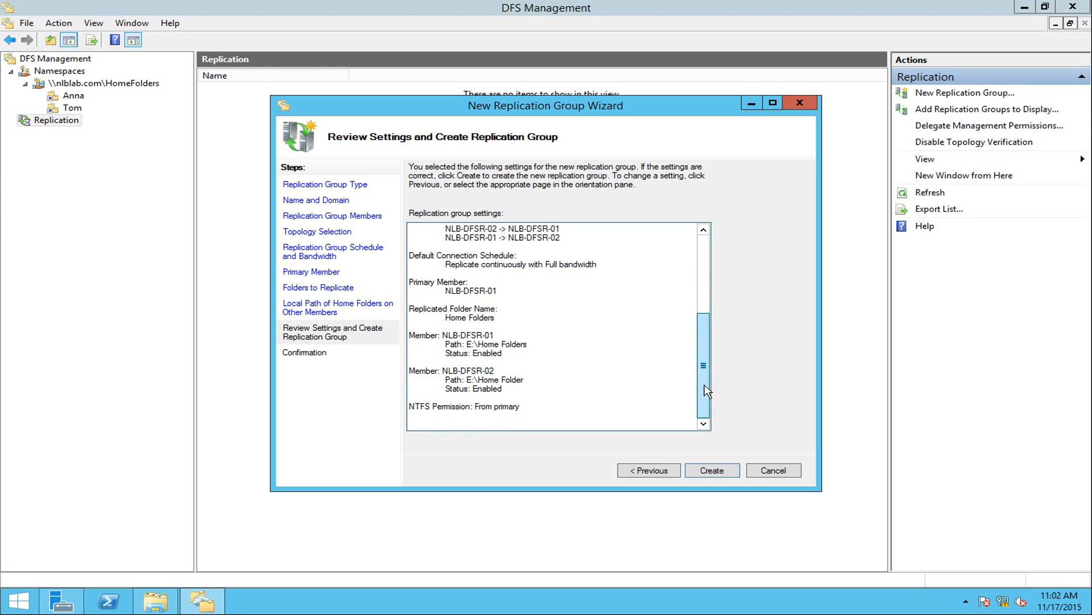
{"action": "left_click", "coordinate": [711, 471]}
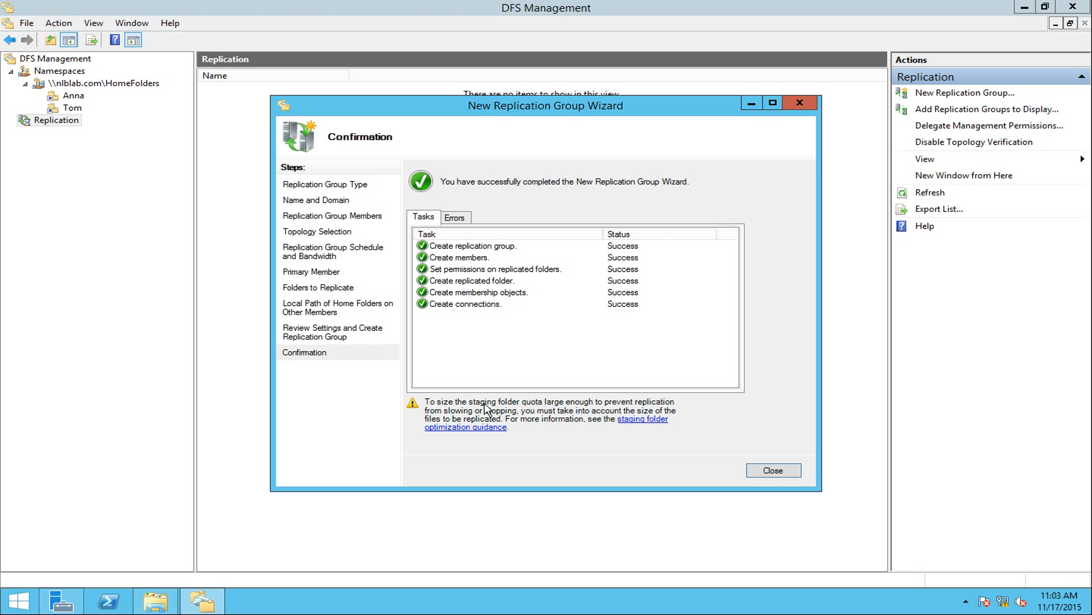
Close the finished New Replication Group Wizard and acknowledge the Replication Delay notice.
{"action": "left_click", "coordinate": [777, 473]}
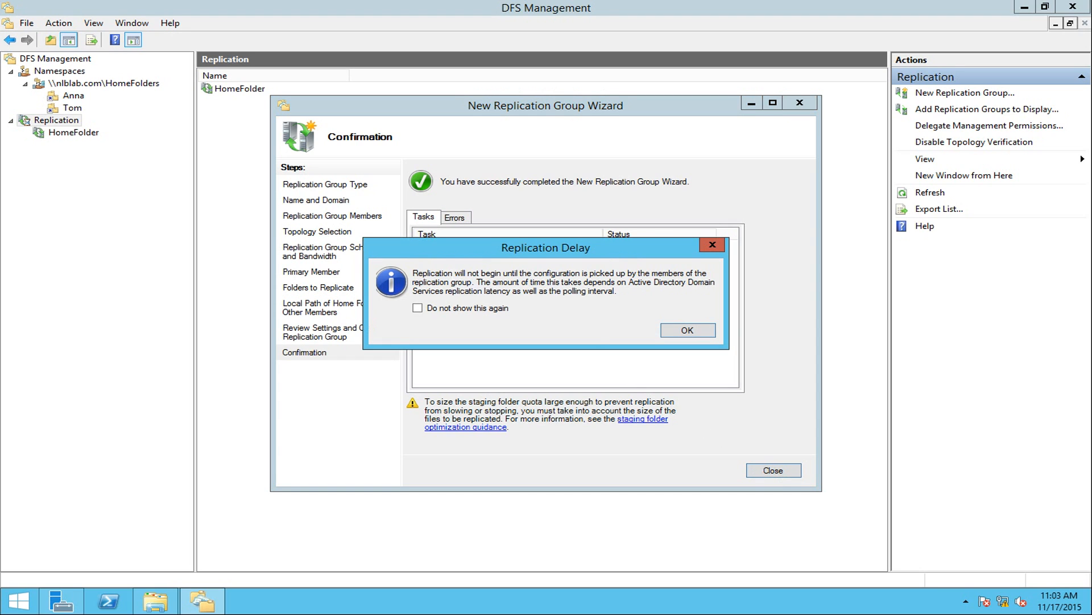
{"action": "left_click_drag", "start_coordinate": [418, 273], "coordinate": [649, 304]}
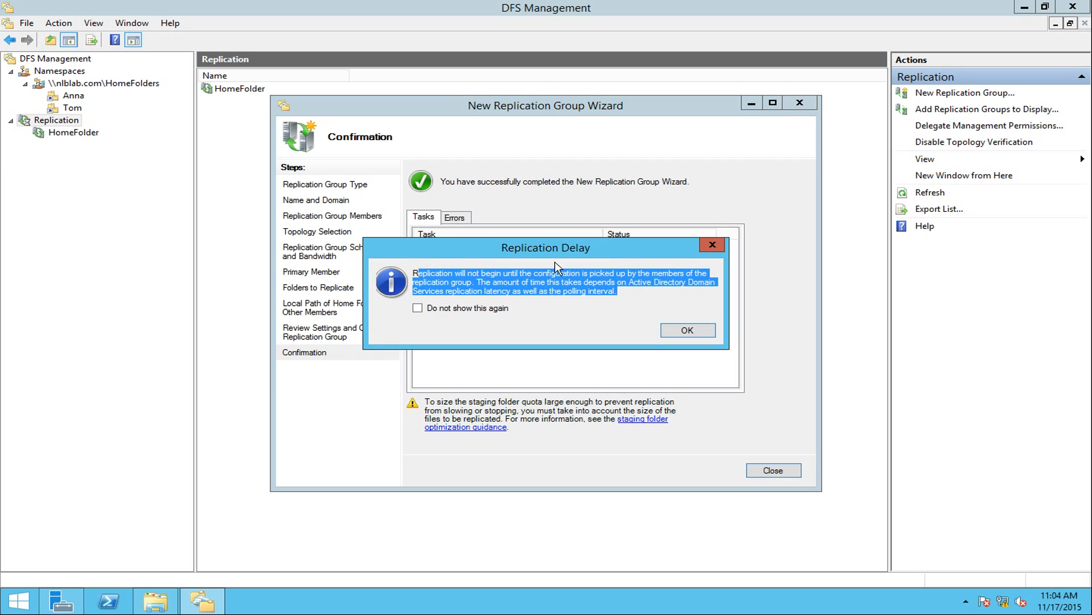
{"action": "left_click", "coordinate": [502, 287]}
{"action": "left_click_drag", "start_coordinate": [466, 275], "coordinate": [617, 292]}
{"action": "left_click", "coordinate": [621, 292]}
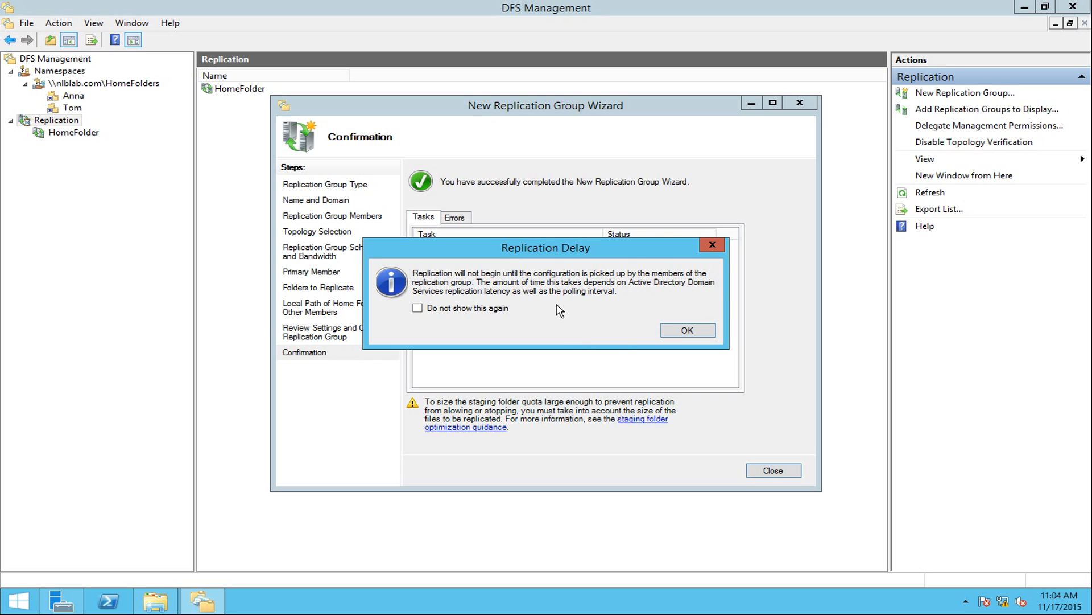
{"action": "left_click", "coordinate": [687, 331]}
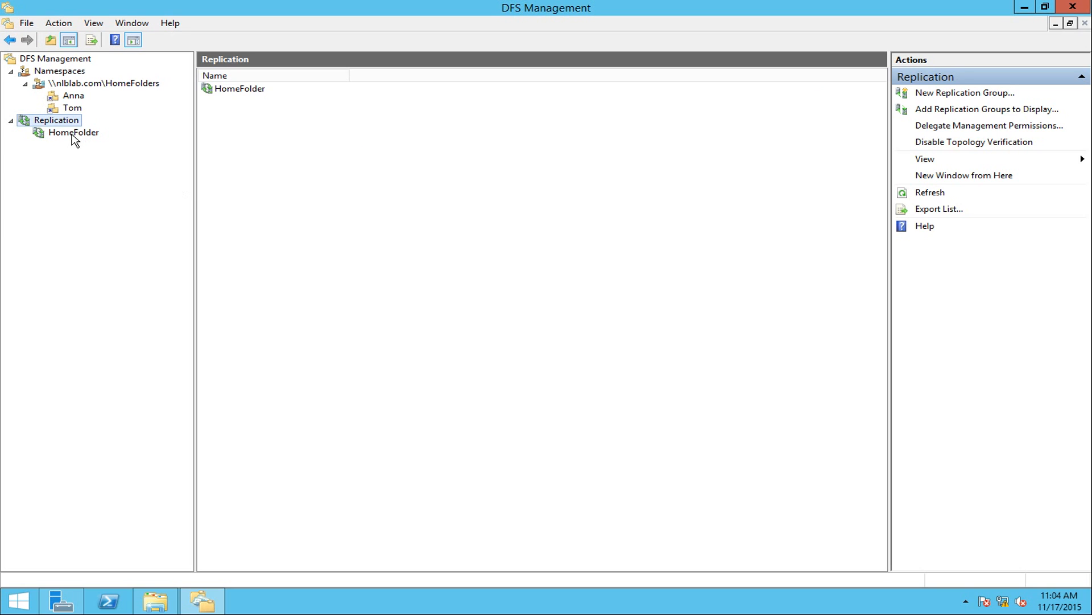
Open the HomeFolder group and inspect the NLB-DFSR-01 and NLB-DFSR-02 memberships.
{"action": "left_click", "coordinate": [73, 132]}
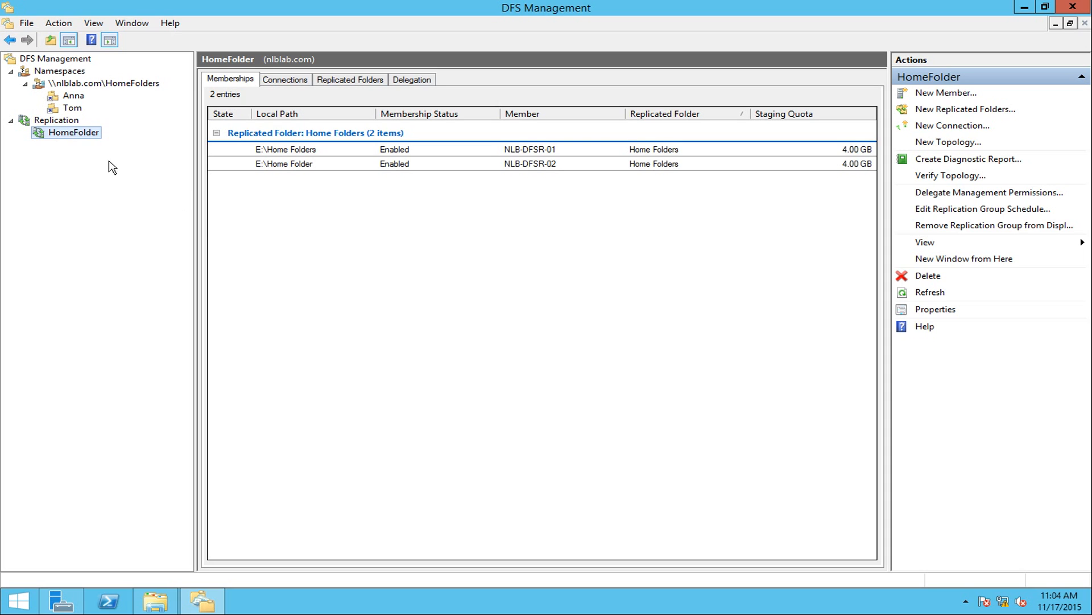
{"action": "left_click", "coordinate": [523, 150]}
{"action": "left_click", "coordinate": [517, 165]}
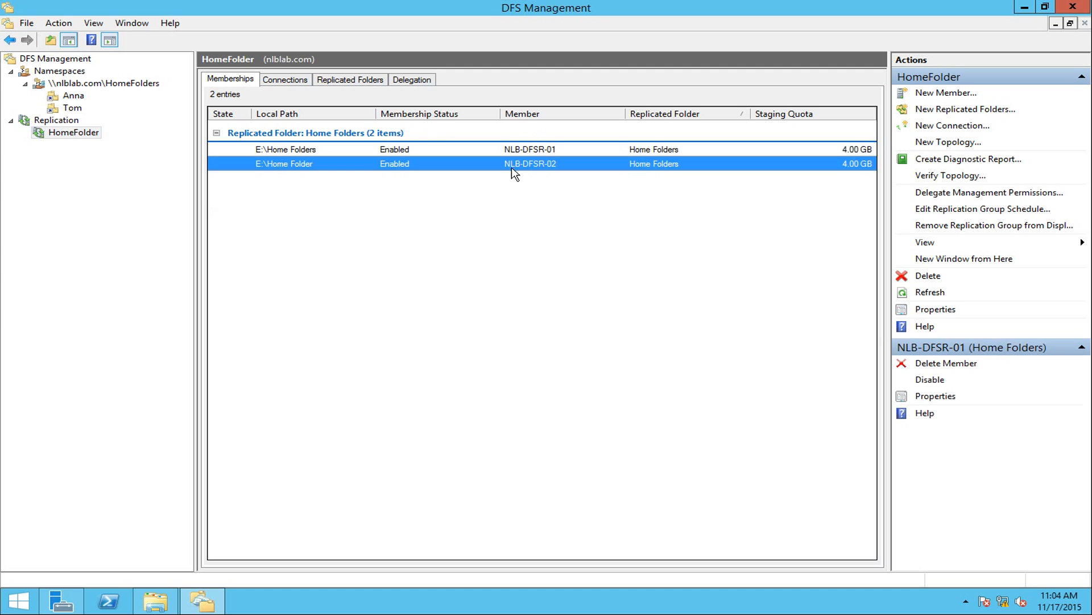
{"action": "left_click", "coordinate": [330, 152]}
{"action": "left_click", "coordinate": [312, 166]}
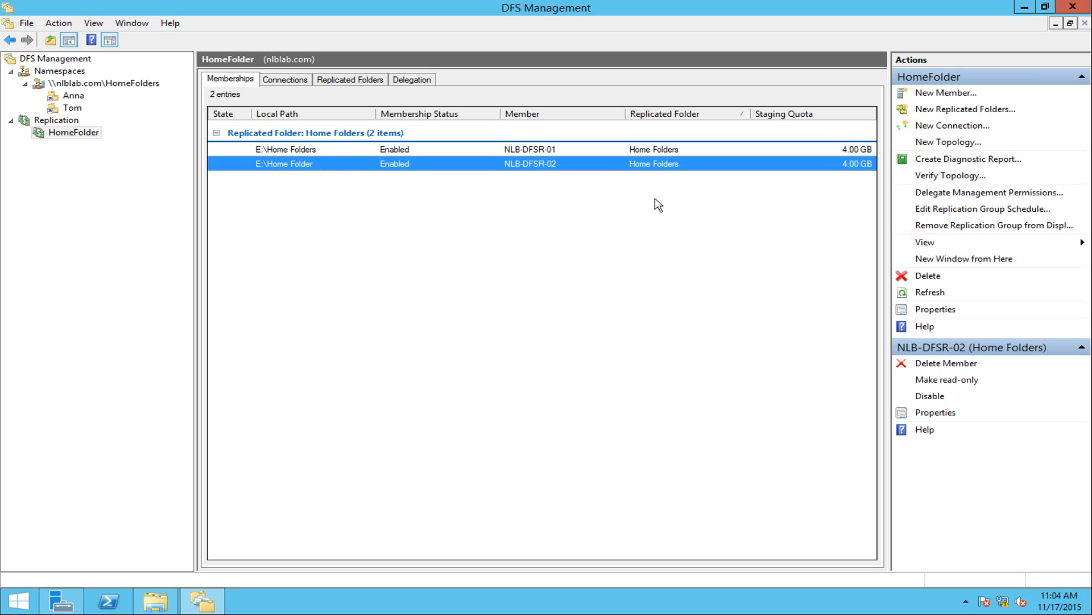
{"action": "left_click", "coordinate": [855, 152]}
{"action": "left_click", "coordinate": [844, 171]}
{"action": "left_click", "coordinate": [844, 152]}
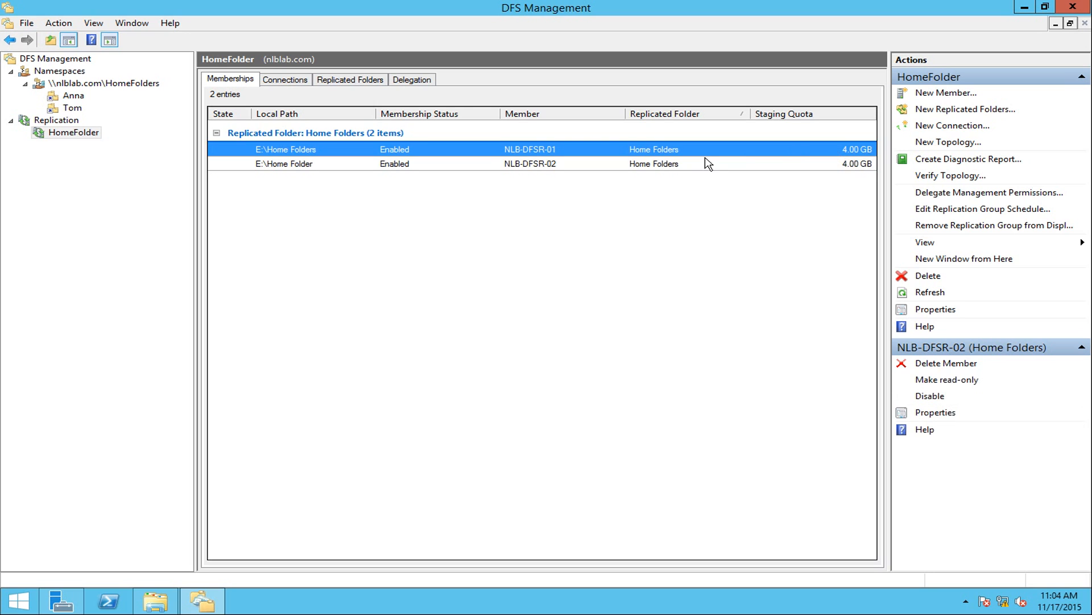
Review the group's connections and the Home Folders replicated folder, then return to Memberships.
{"action": "left_click", "coordinate": [295, 81]}
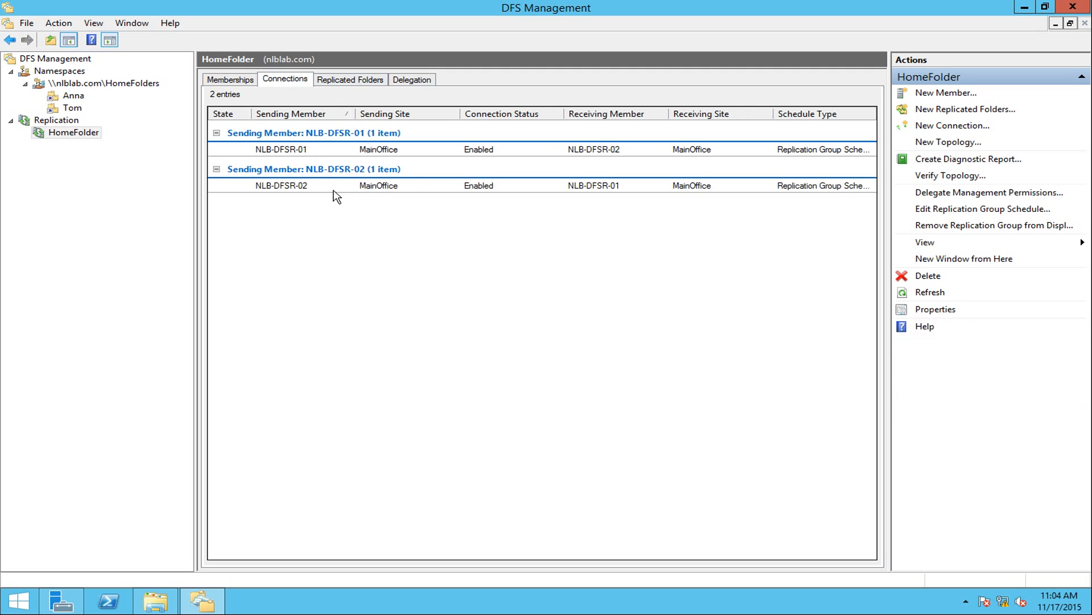
{"action": "left_click", "coordinate": [372, 85]}
{"action": "left_click", "coordinate": [360, 129]}
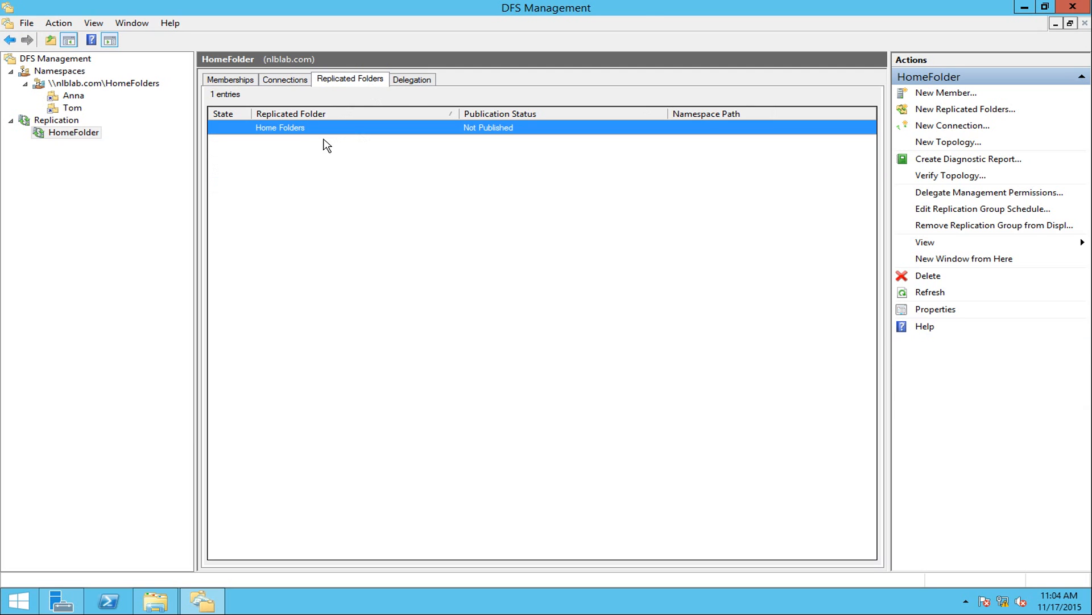
{"action": "left_click", "coordinate": [236, 83]}
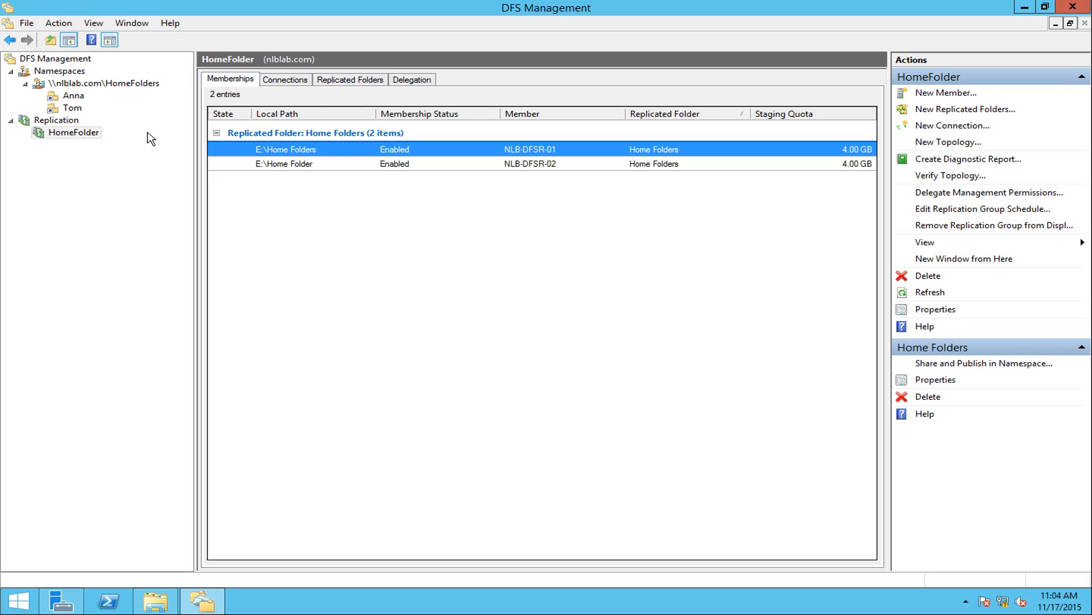
Run Verify Topology on HomeFolder and acknowledge the fully connected result.
{"action": "right_click", "coordinate": [67, 142]}
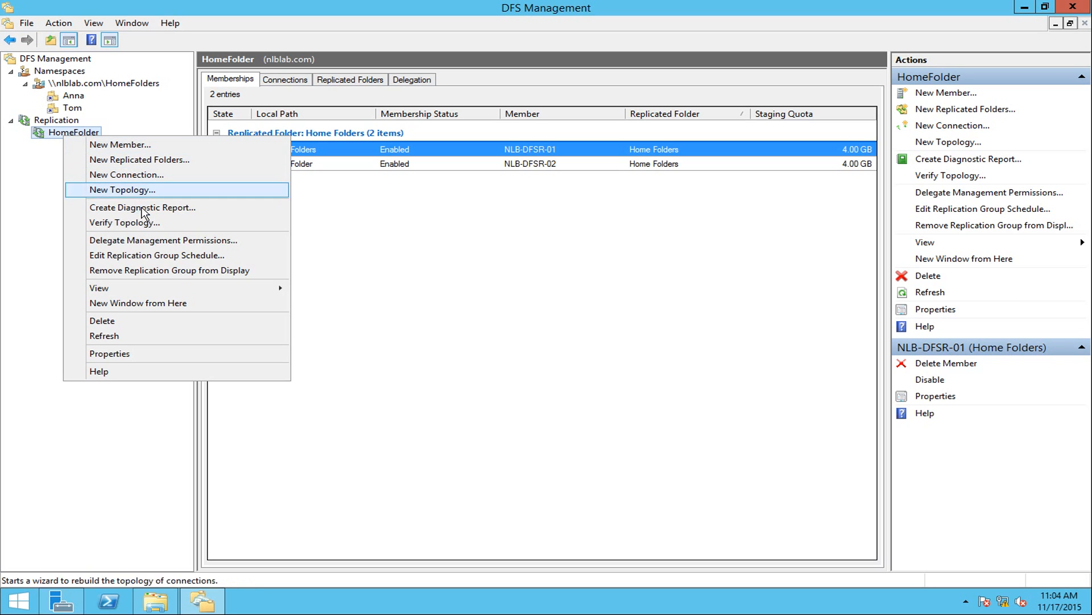
{"action": "left_click", "coordinate": [100, 227]}
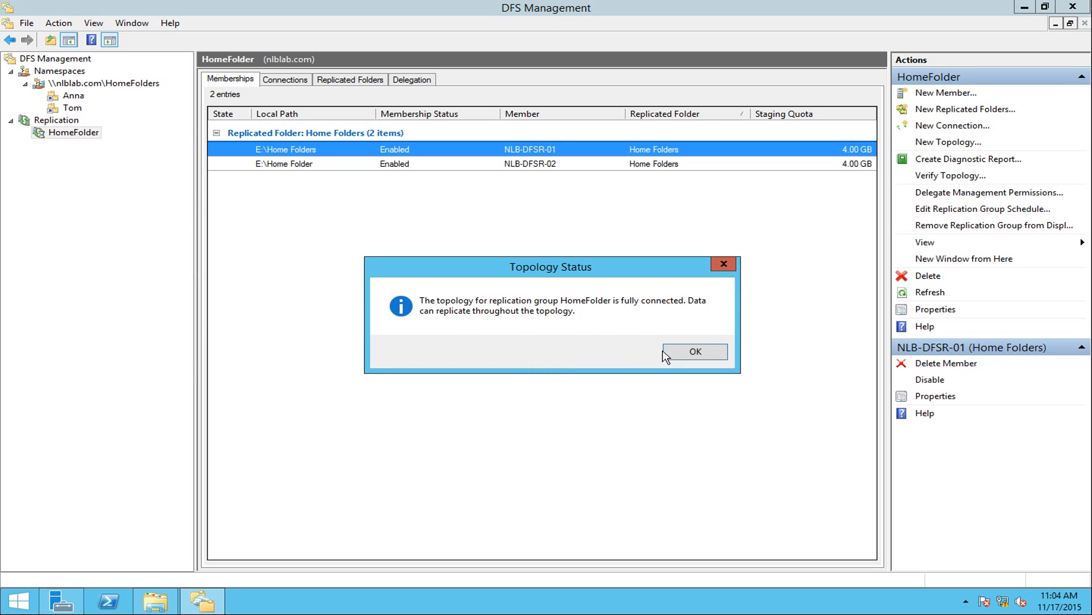
{"action": "left_click", "coordinate": [687, 354]}
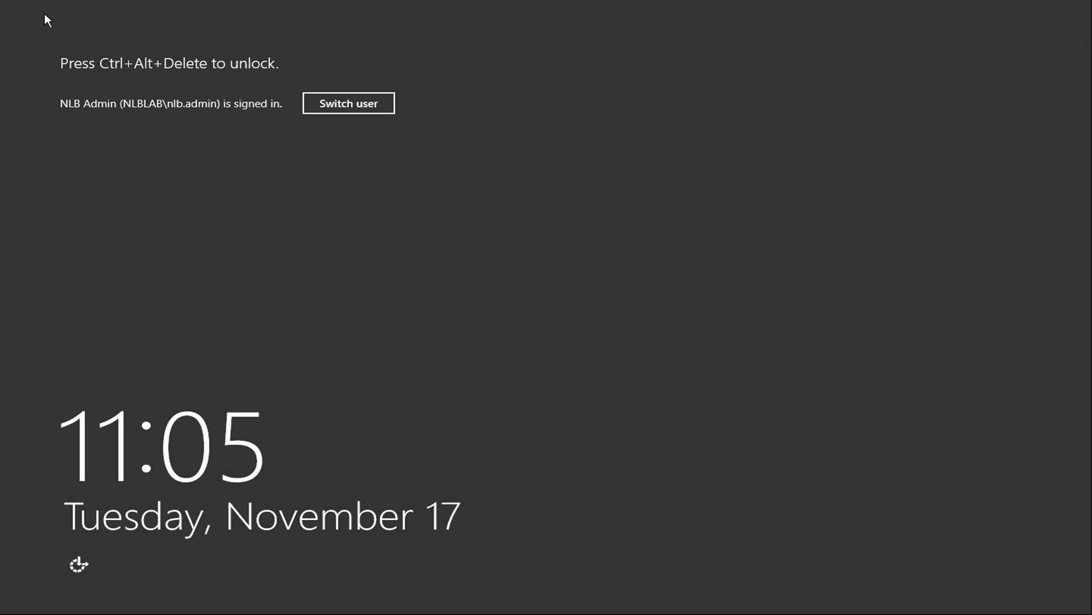
Unlock the second server with its password and open Data (E:)\Home Folder.
{"action": "key", "text": "ctrl+alt+Delete"}
{"action": "type", "text": "•••"}
{"action": "key", "text": "Return"}
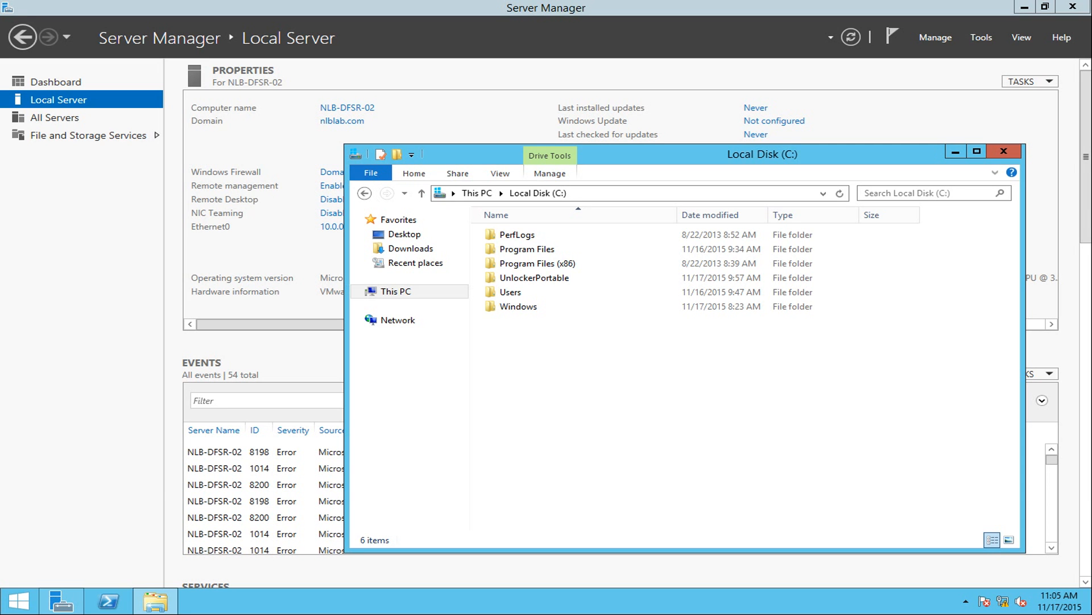
{"action": "left_click", "coordinate": [395, 290]}
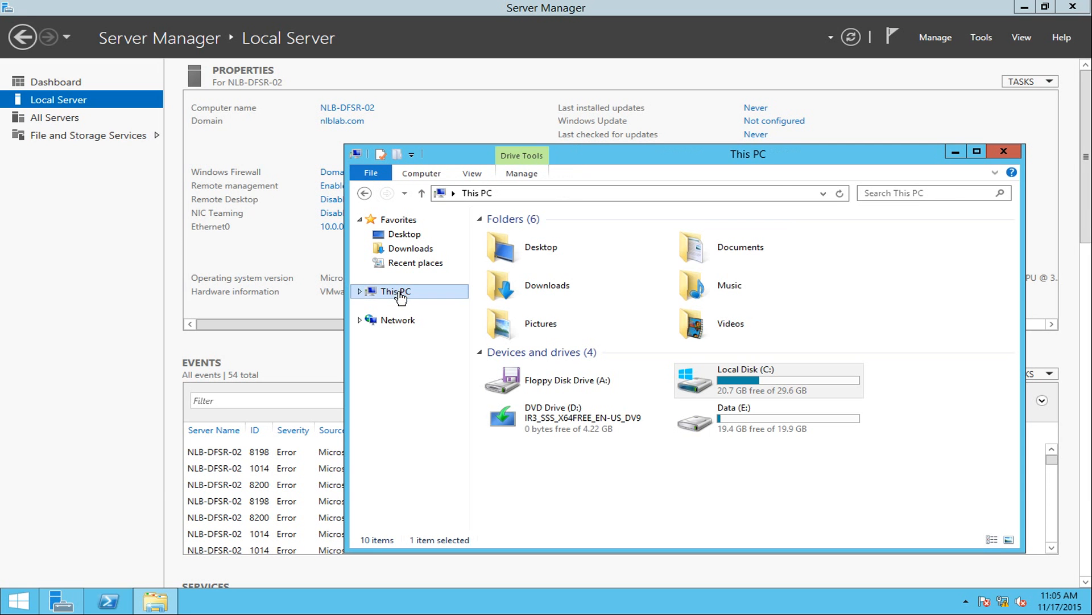
{"action": "left_click", "coordinate": [728, 431]}
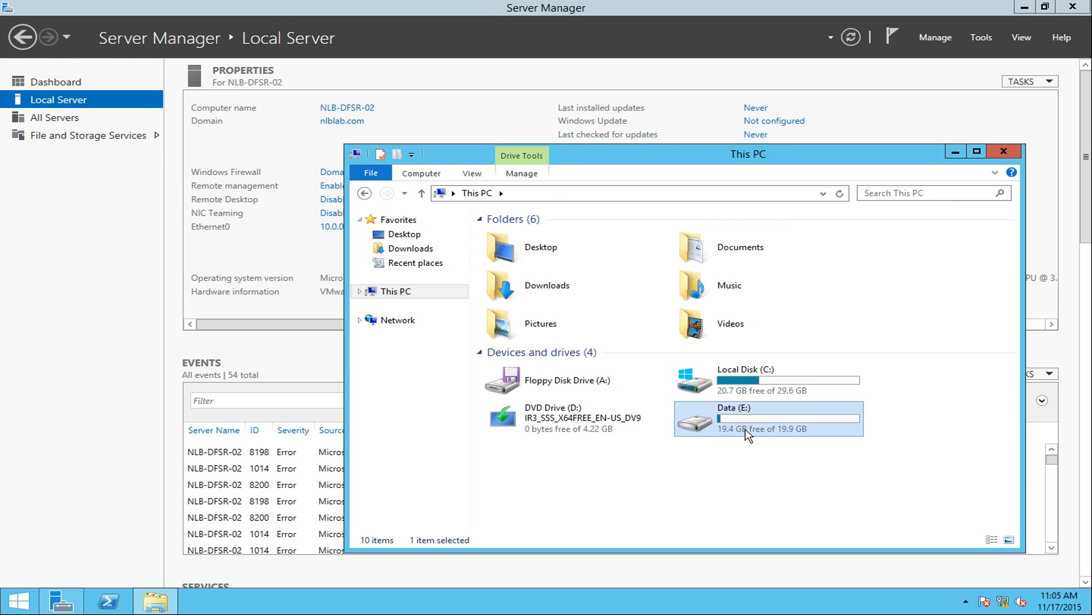
{"action": "double_click", "coordinate": [748, 434]}
{"action": "left_click", "coordinate": [539, 243]}
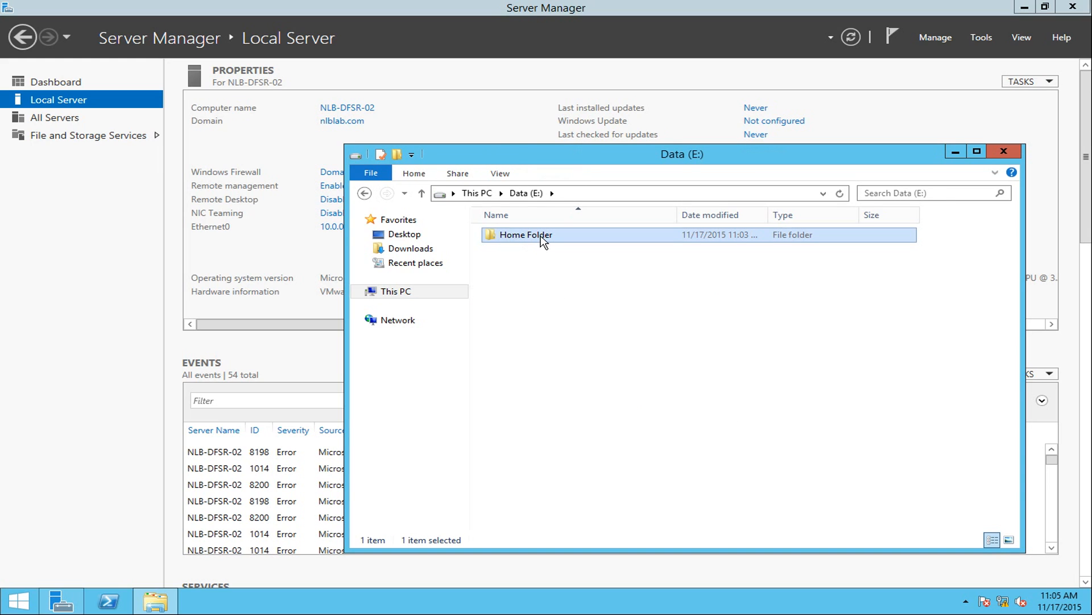
{"action": "double_click", "coordinate": [541, 239]}
Check the first user's Desktop and Documents, confirming the replicated Important file.
{"action": "double_click", "coordinate": [513, 238]}
{"action": "double_click", "coordinate": [519, 236]}
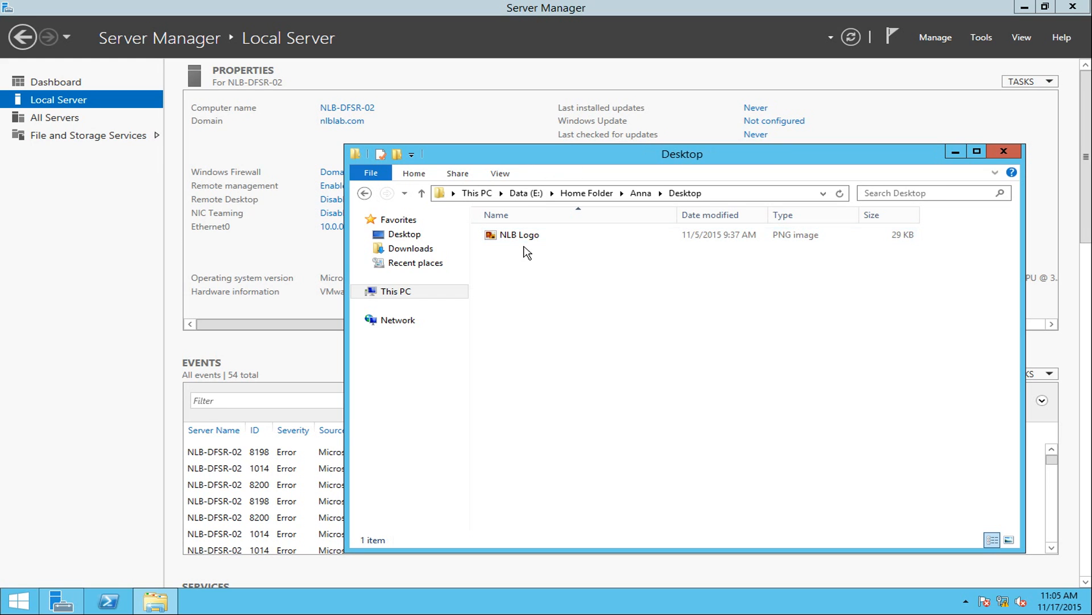
{"action": "key", "text": "BackSpace"}
{"action": "double_click", "coordinate": [540, 250]}
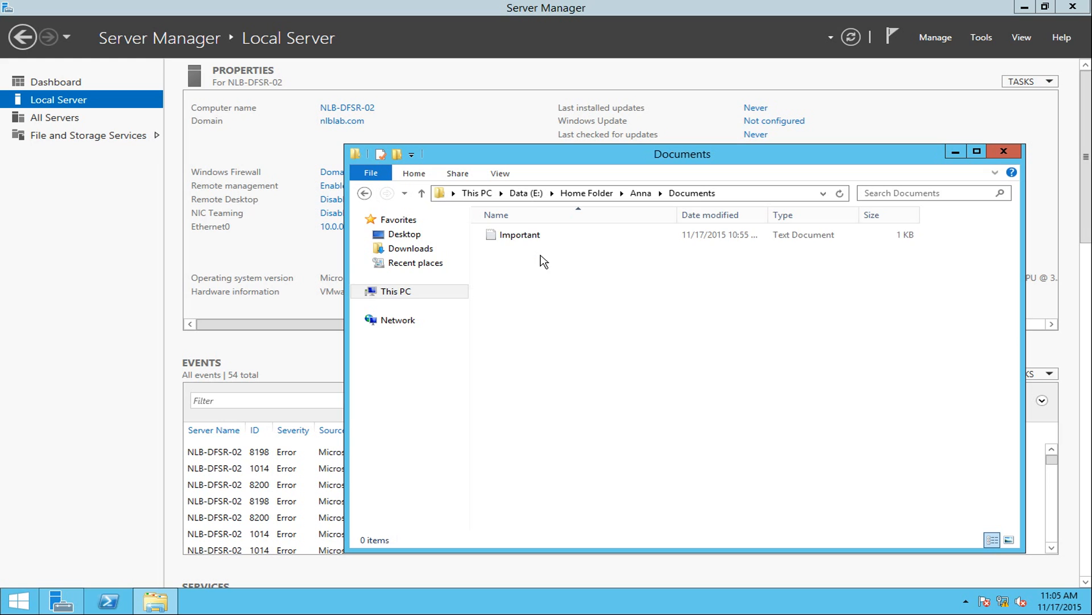
{"action": "left_click", "coordinate": [527, 238]}
{"action": "key", "text": "BackSpace"}
{"action": "key", "text": "BackSpace"}
{"action": "key", "text": "BackSpace"}
{"action": "key", "text": "BackSpace"}
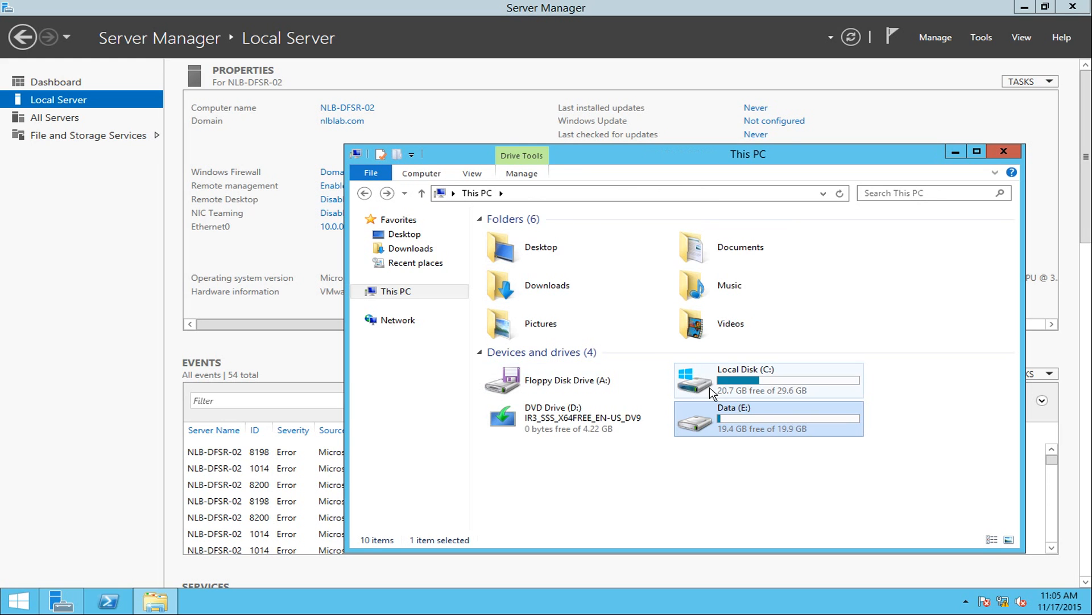
Check the second user's Desktop and Documents folders under E:\Home Folder.
{"action": "double_click", "coordinate": [739, 412]}
{"action": "double_click", "coordinate": [506, 238]}
{"action": "left_click", "coordinate": [510, 252]}
{"action": "double_click", "coordinate": [509, 252]}
{"action": "double_click", "coordinate": [519, 240]}
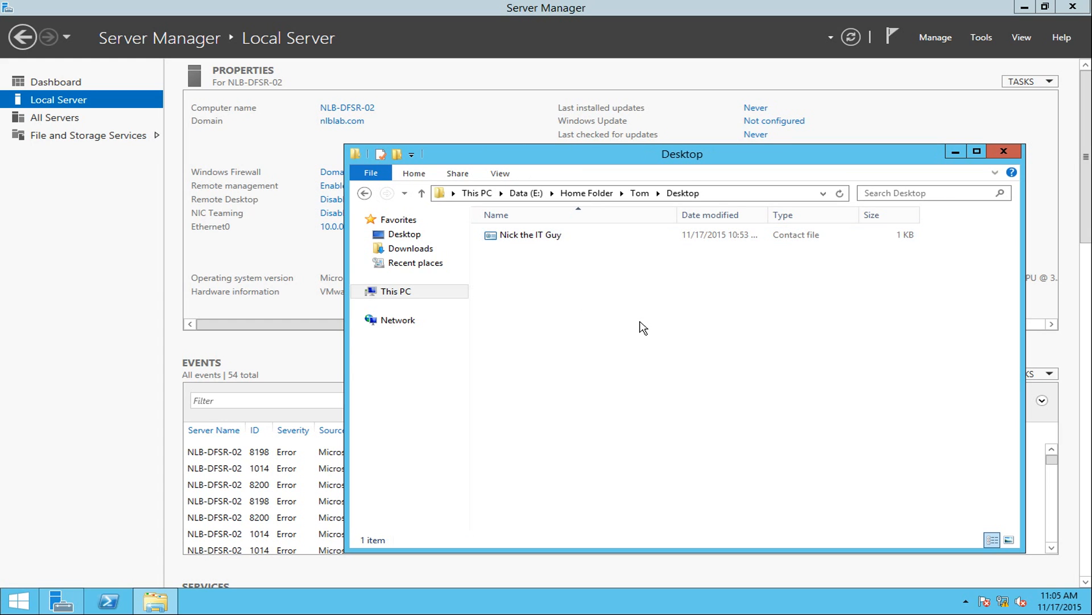
{"action": "key", "text": "BackSpace"}
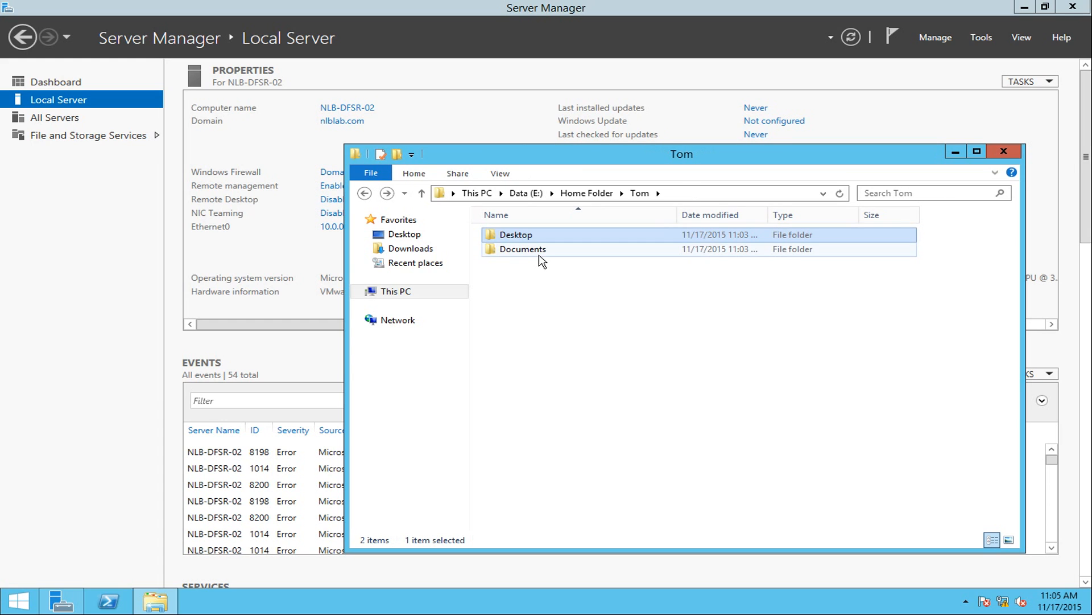
{"action": "left_click", "coordinate": [540, 254]}
{"action": "left_click", "coordinate": [549, 324]}
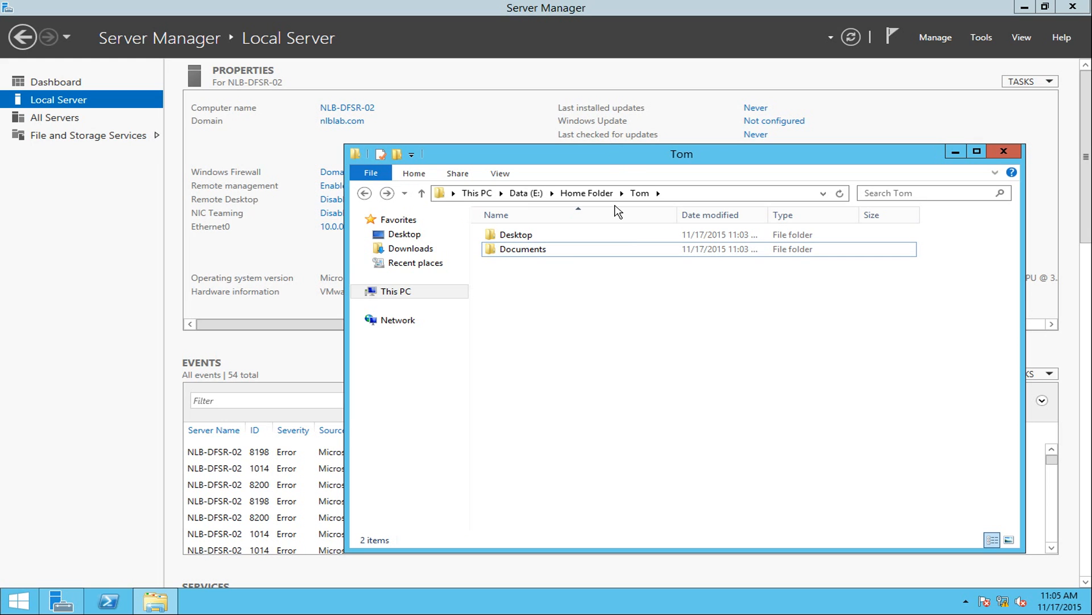
{"action": "left_click_drag", "start_coordinate": [568, 168], "coordinate": [585, 172]}
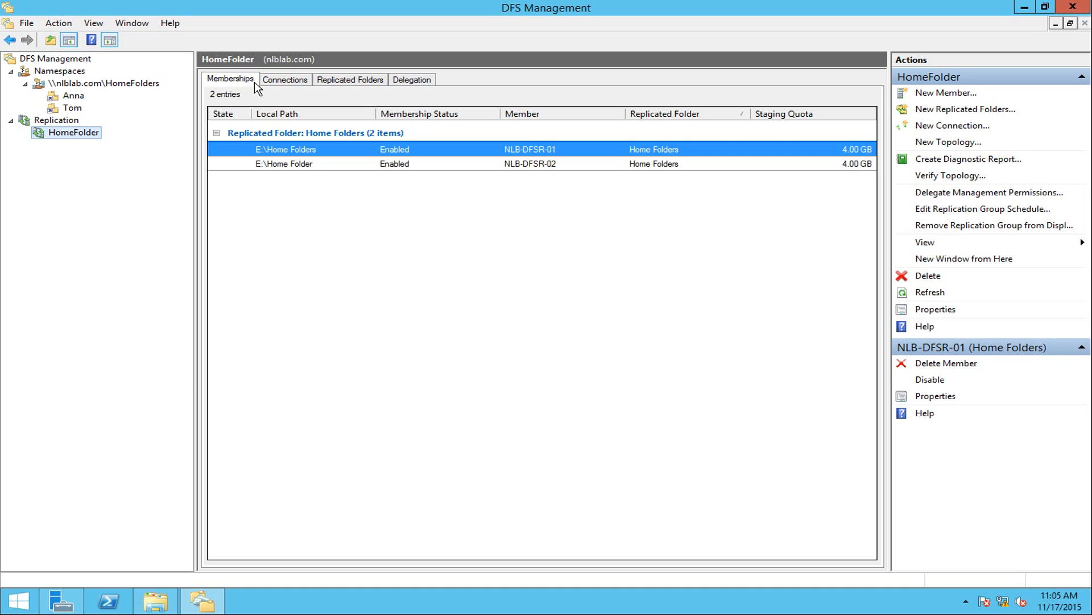
Create a new folder named Test in E:\Home Folder on NLB-DFSR-02.
{"action": "left_click", "coordinate": [162, 601]}
{"action": "left_click_drag", "start_coordinate": [517, 183], "coordinate": [542, 183]}
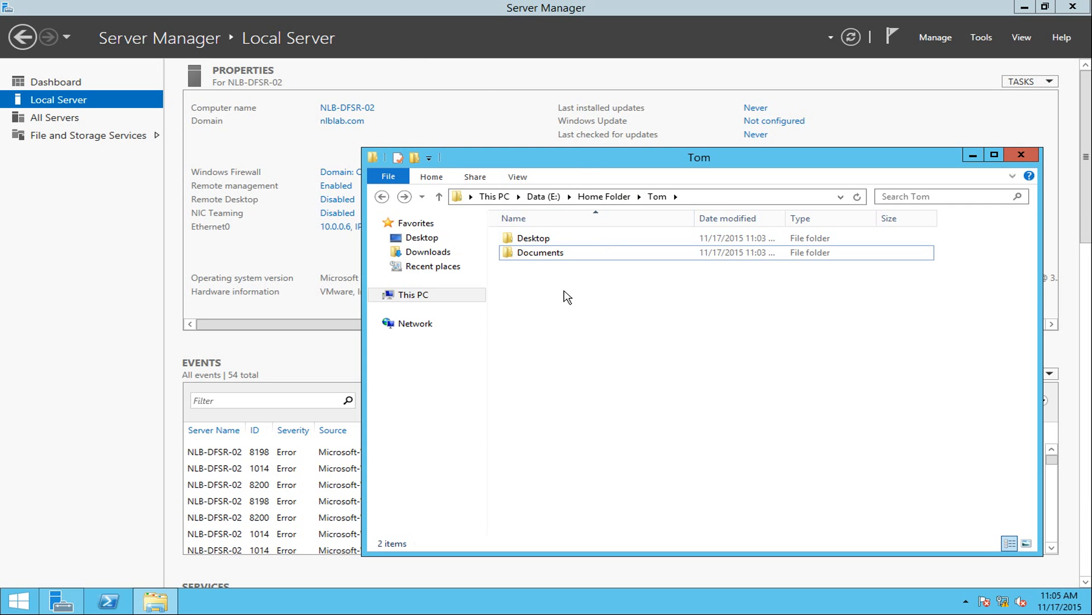
{"action": "left_click", "coordinate": [604, 198]}
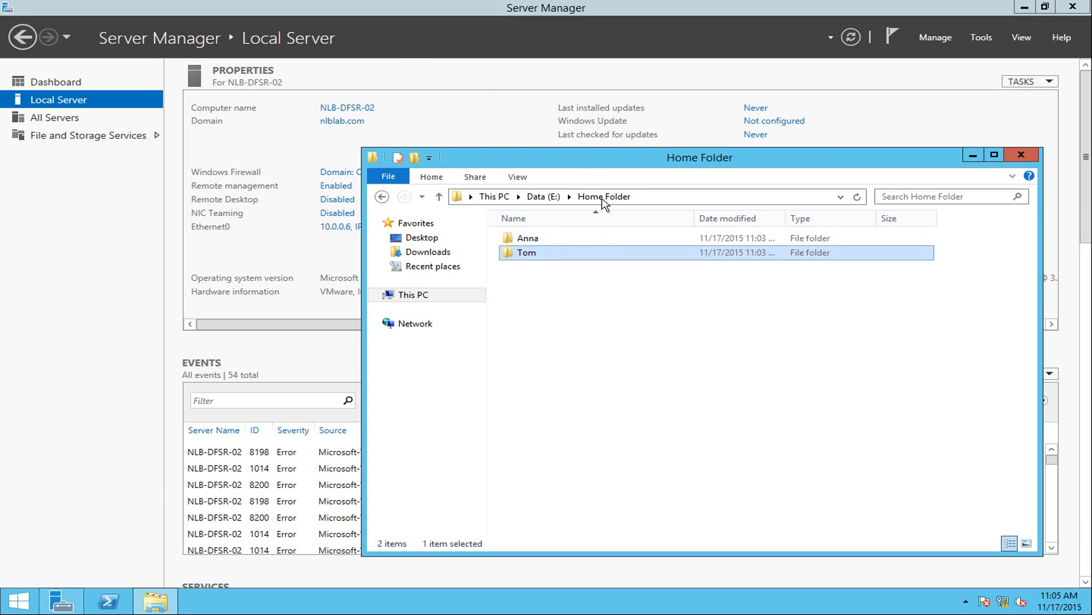
{"action": "right_click", "coordinate": [558, 297]}
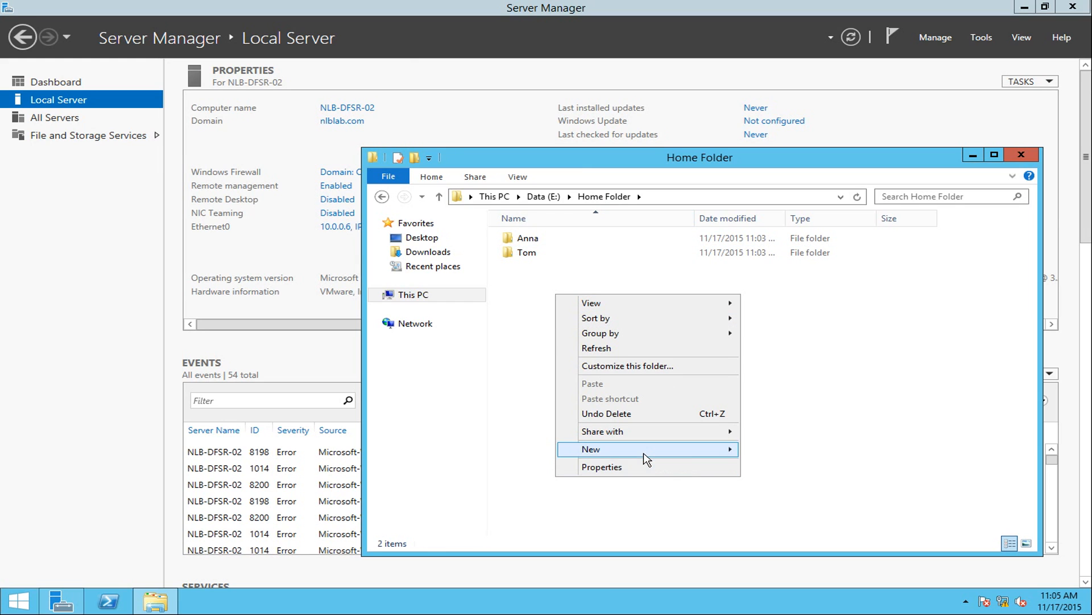
{"action": "mouse_move", "coordinate": [721, 452]}
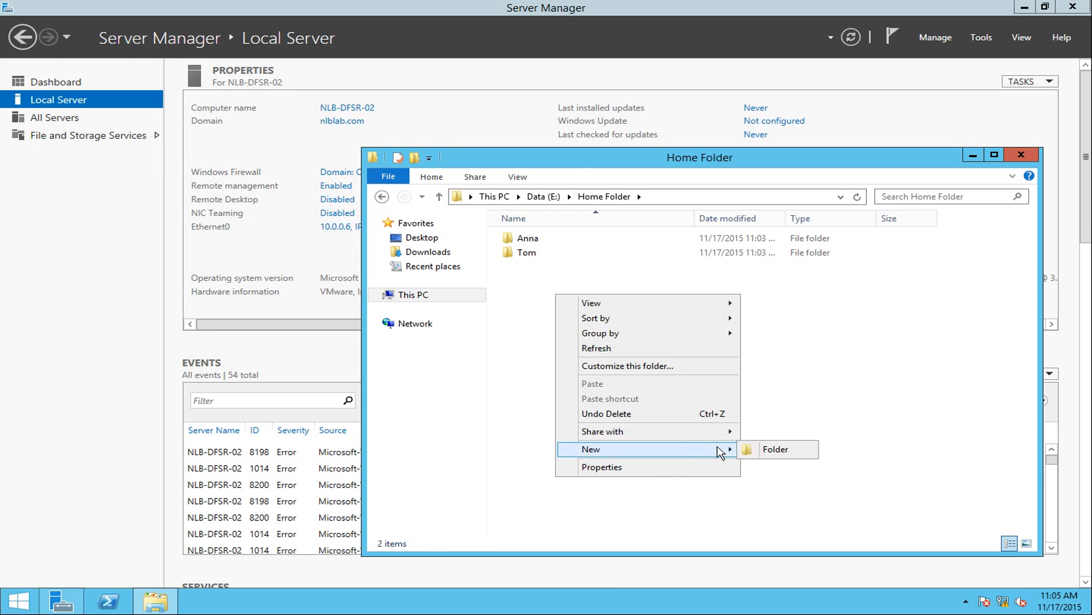
{"action": "left_click", "coordinate": [764, 451]}
{"action": "type", "text": "Test"}
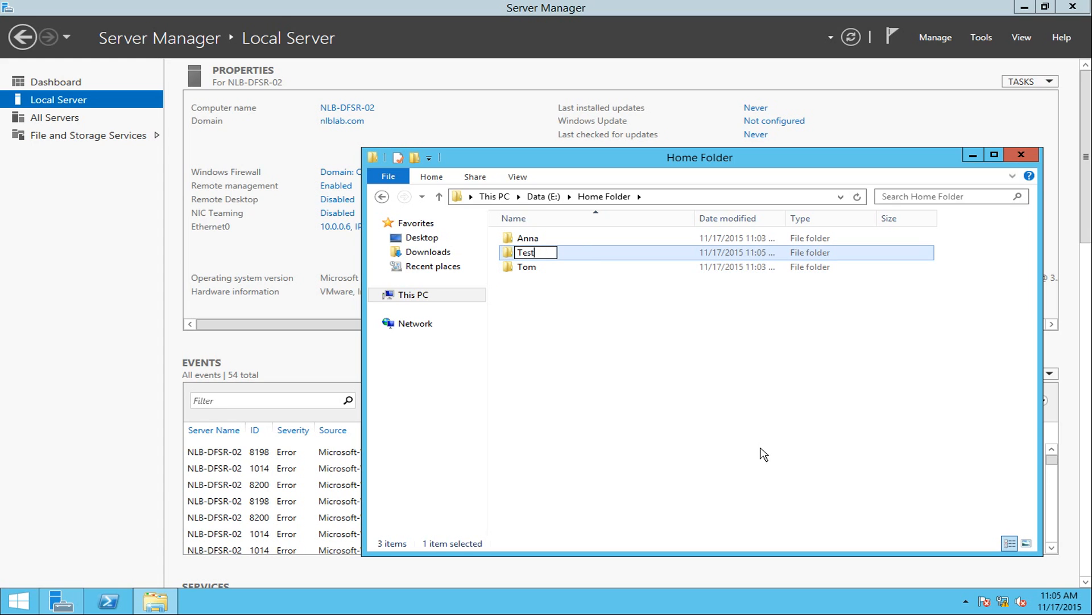
{"action": "key", "text": "Return"}
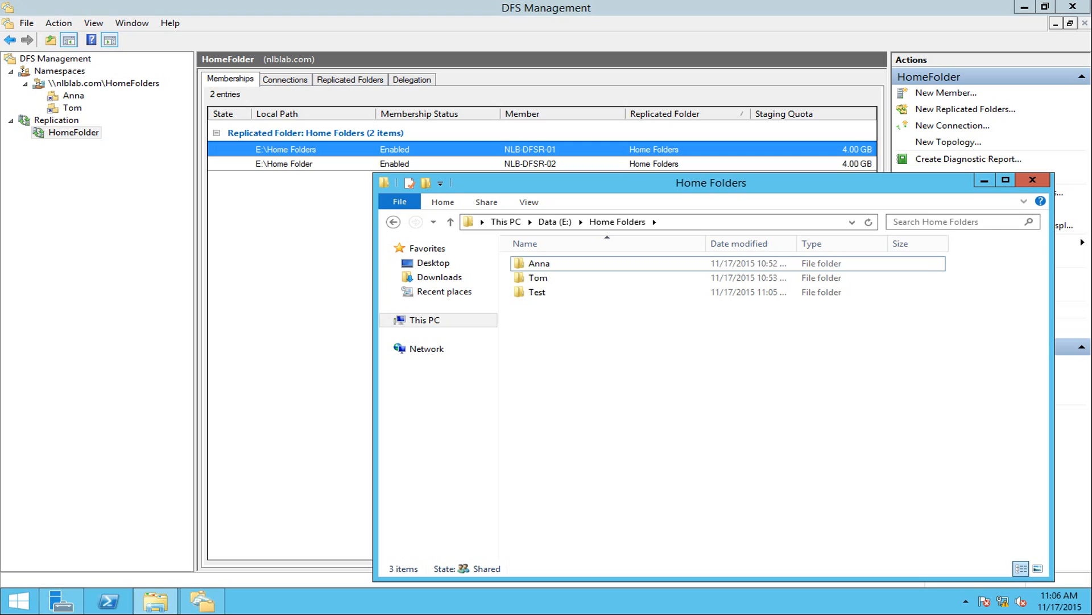
Create a text file named 'Test Document' inside the Test folder.
{"action": "left_click", "coordinate": [536, 294]}
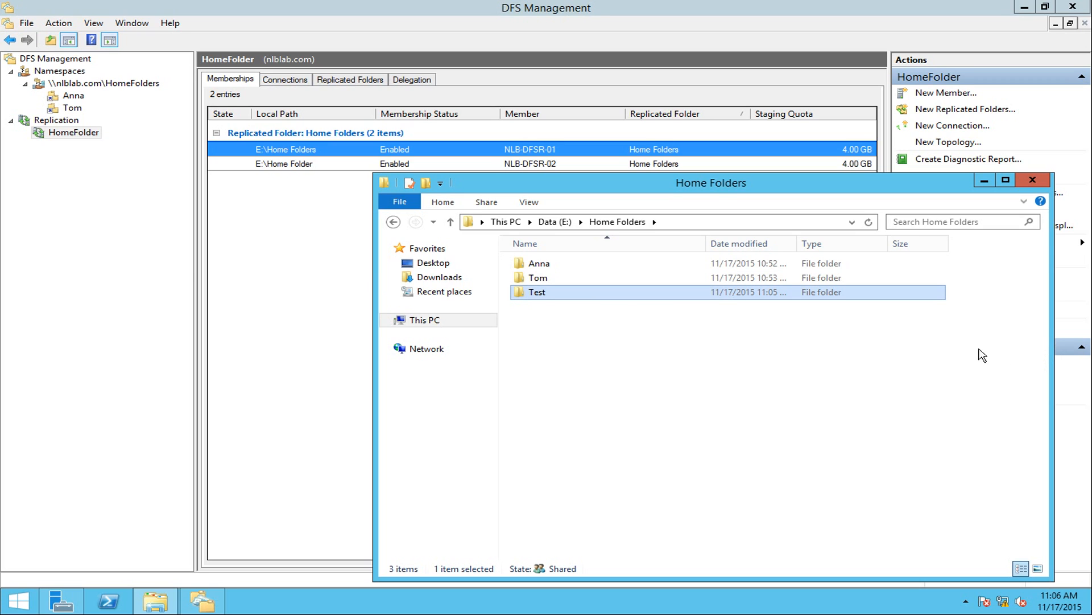
{"action": "double_click", "coordinate": [538, 293]}
{"action": "right_click", "coordinate": [545, 295]}
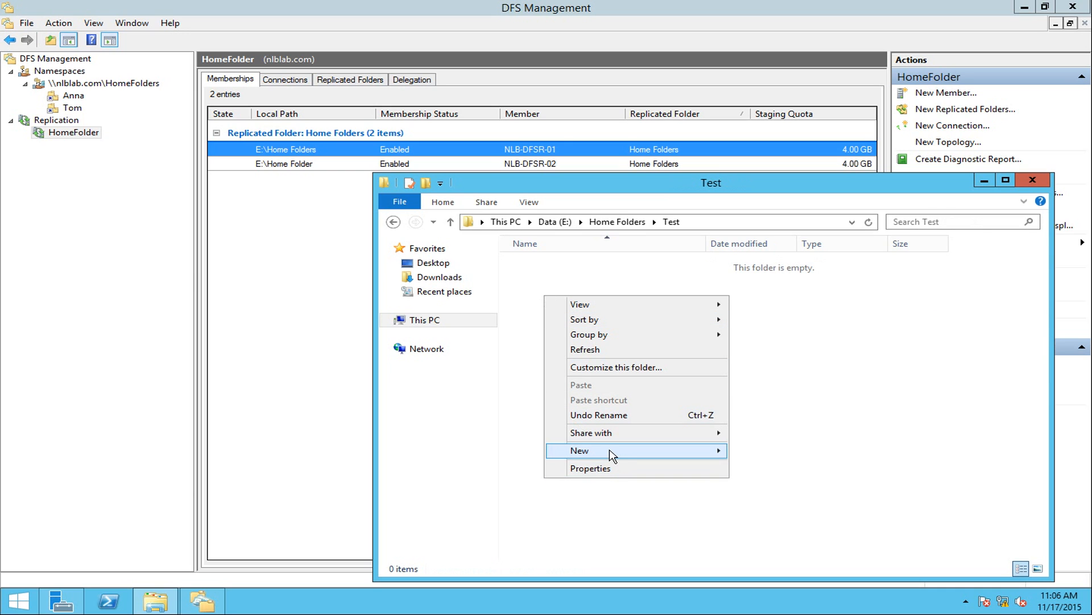
{"action": "mouse_move", "coordinate": [619, 450]}
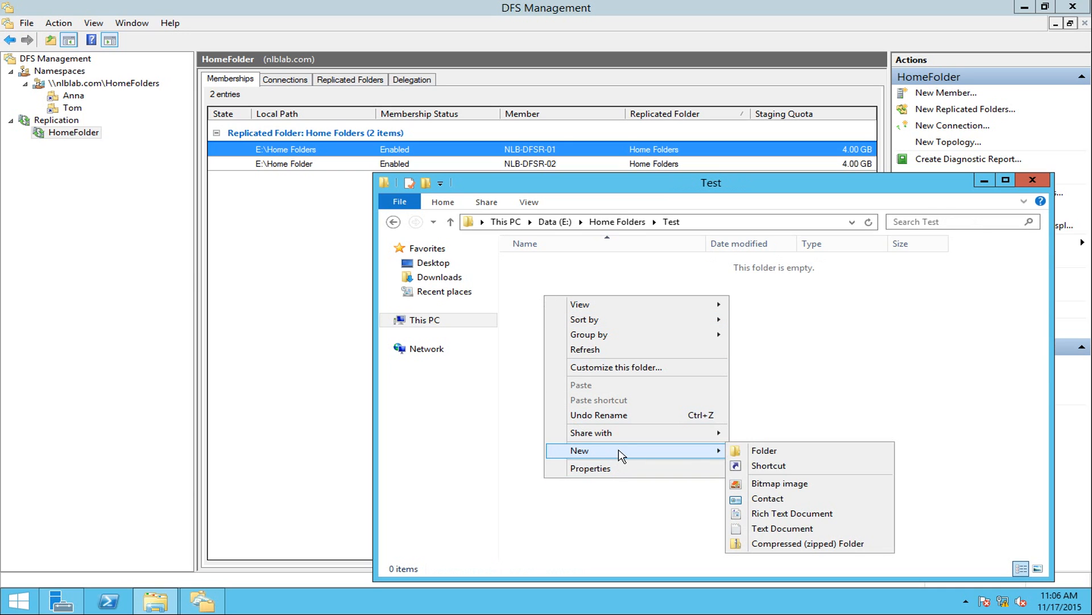
{"action": "left_click", "coordinate": [816, 528]}
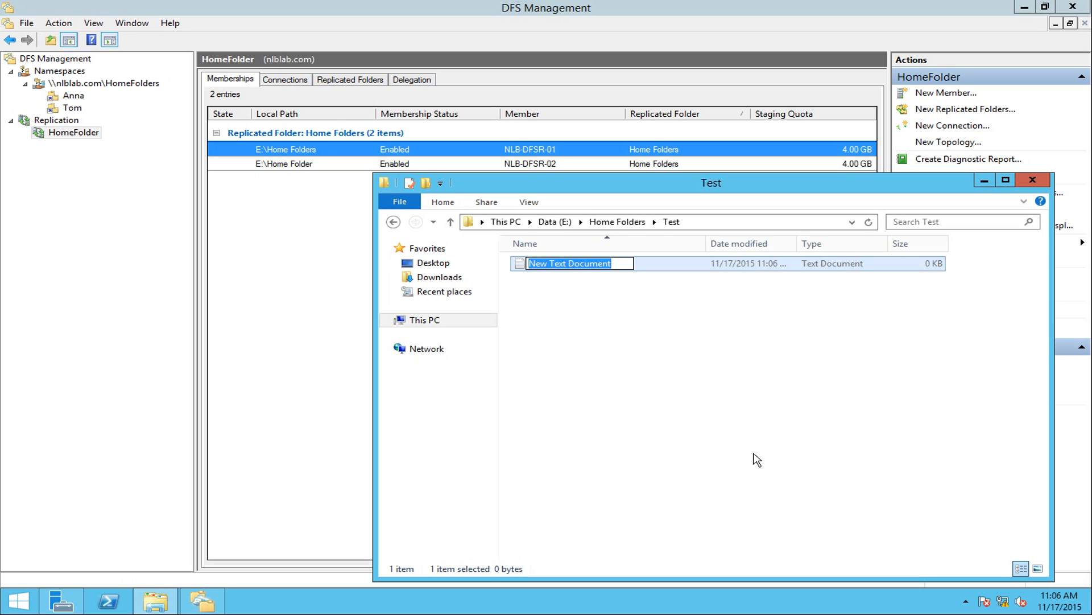
{"action": "type", "text": "Test Doc"}
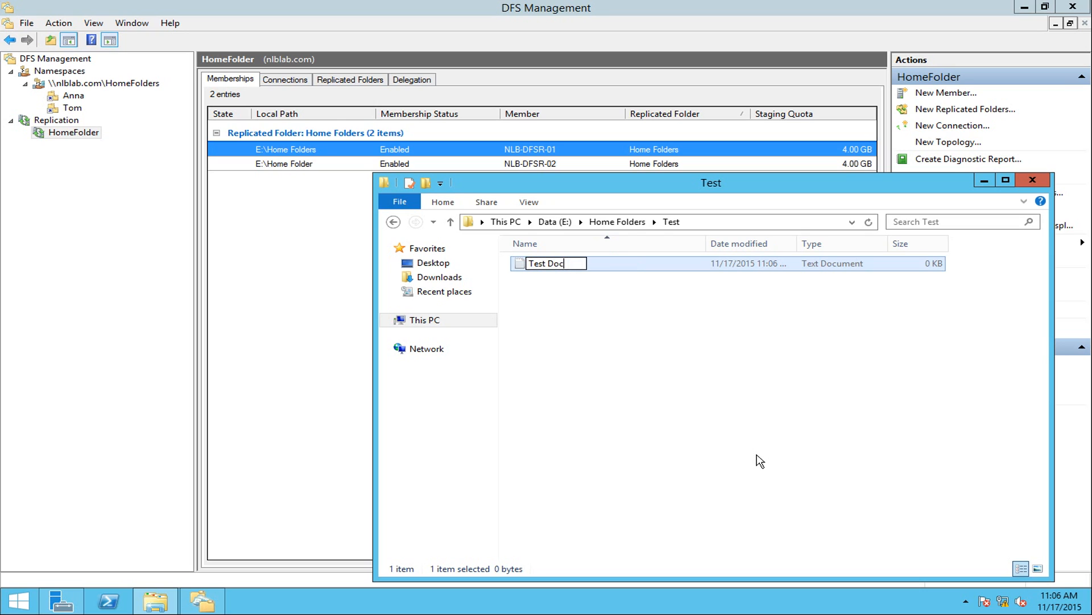
{"action": "type", "text": "tument"}
{"action": "key", "text": "Return"}
{"action": "key", "text": "Return"}
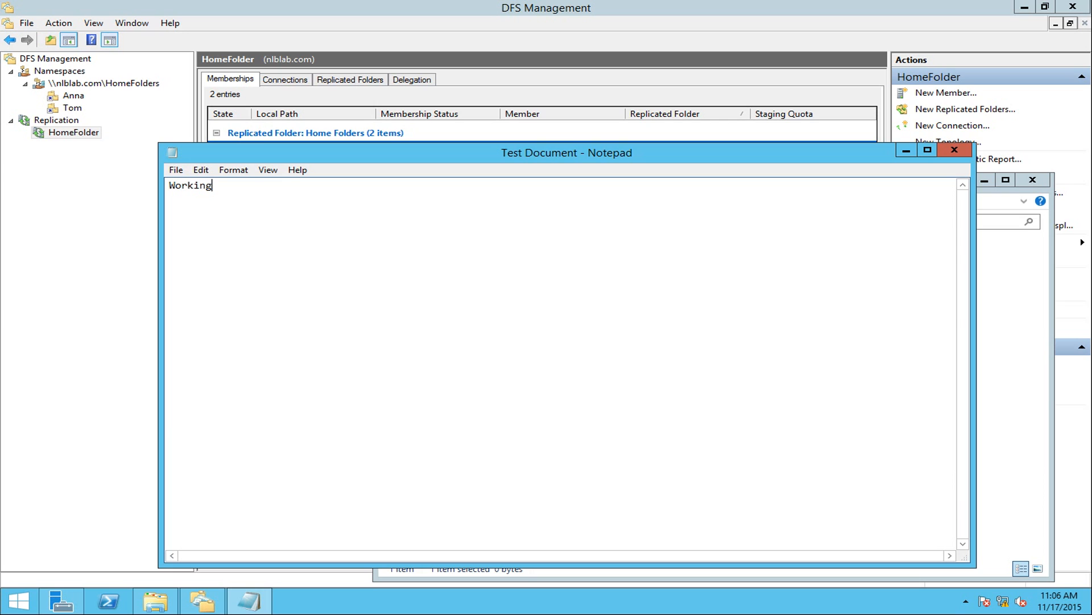
{"action": "left_click", "coordinate": [965, 151]}
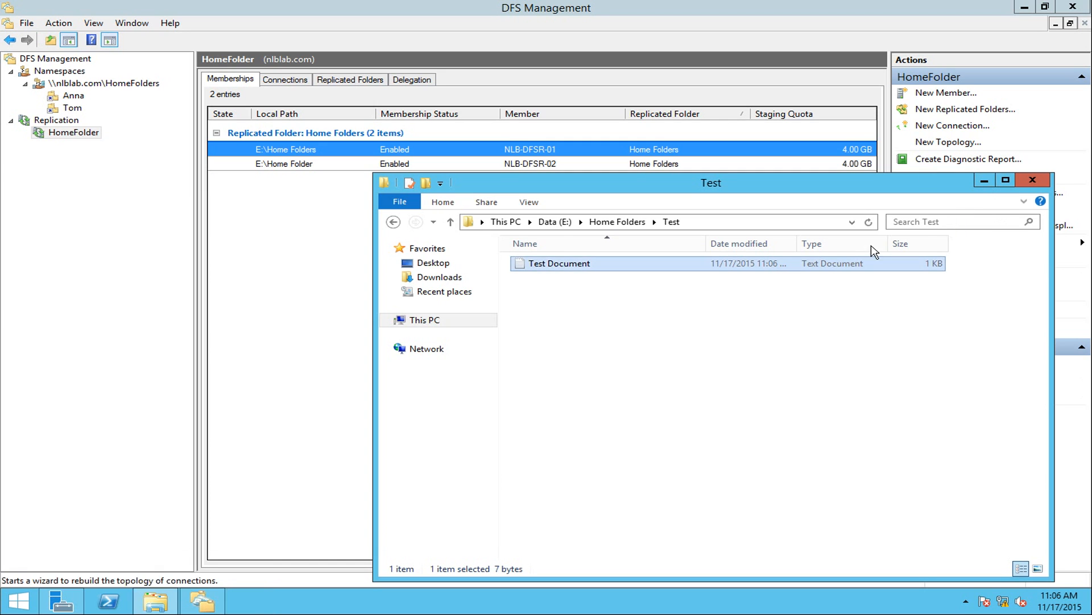
On the other server, open the replicated Test\Test Document and confirm its 'Working' text.
{"action": "left_click", "coordinate": [617, 223]}
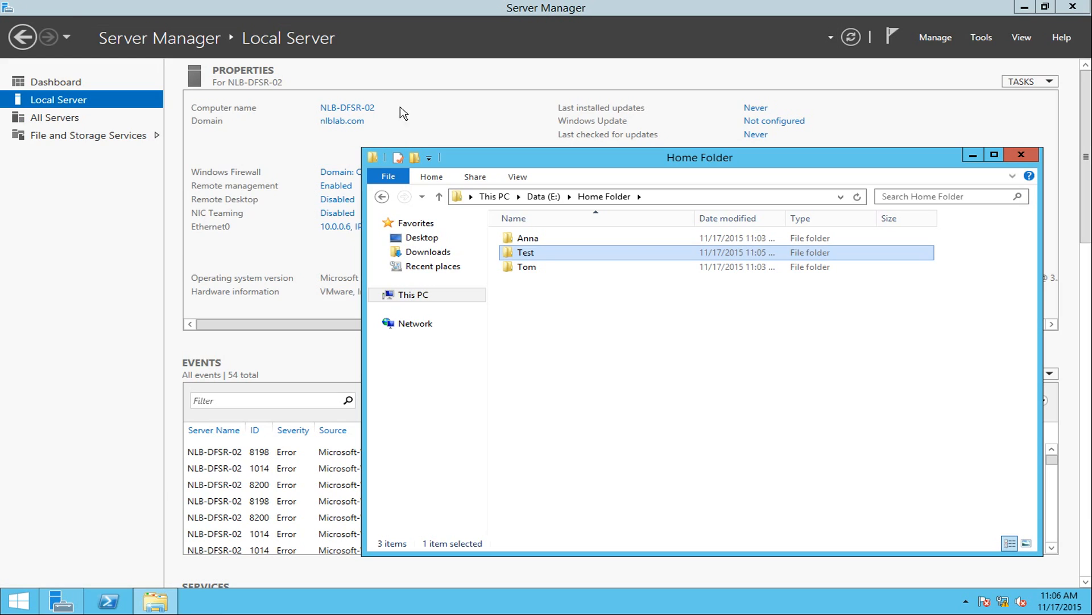
{"action": "left_click", "coordinate": [569, 302]}
{"action": "double_click", "coordinate": [541, 255]}
{"action": "double_click", "coordinate": [548, 242]}
{"action": "key", "text": "ctrl+a"}
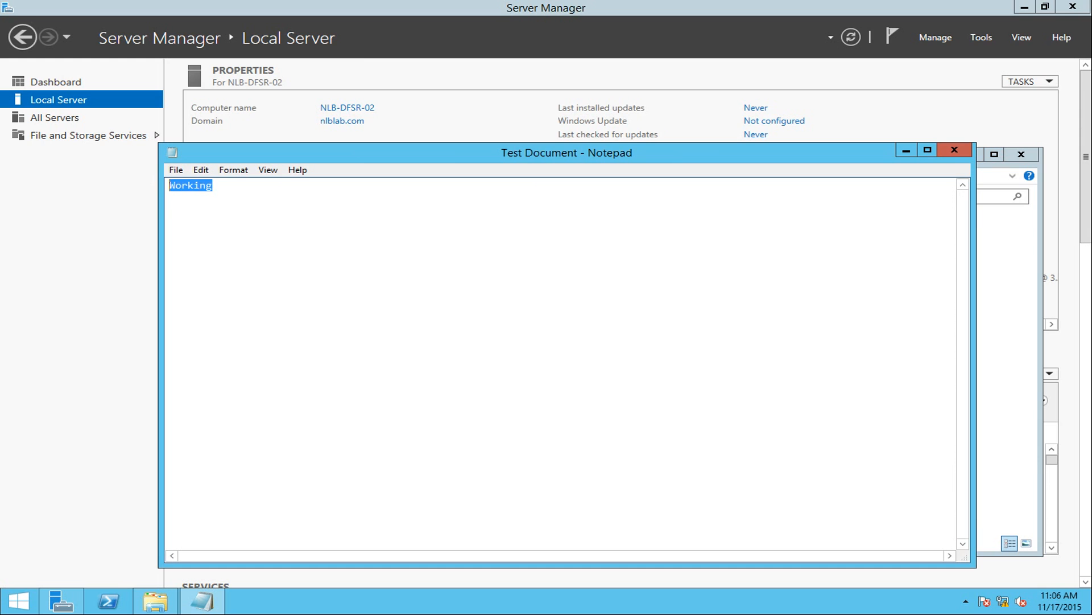
{"action": "left_click", "coordinate": [954, 149]}
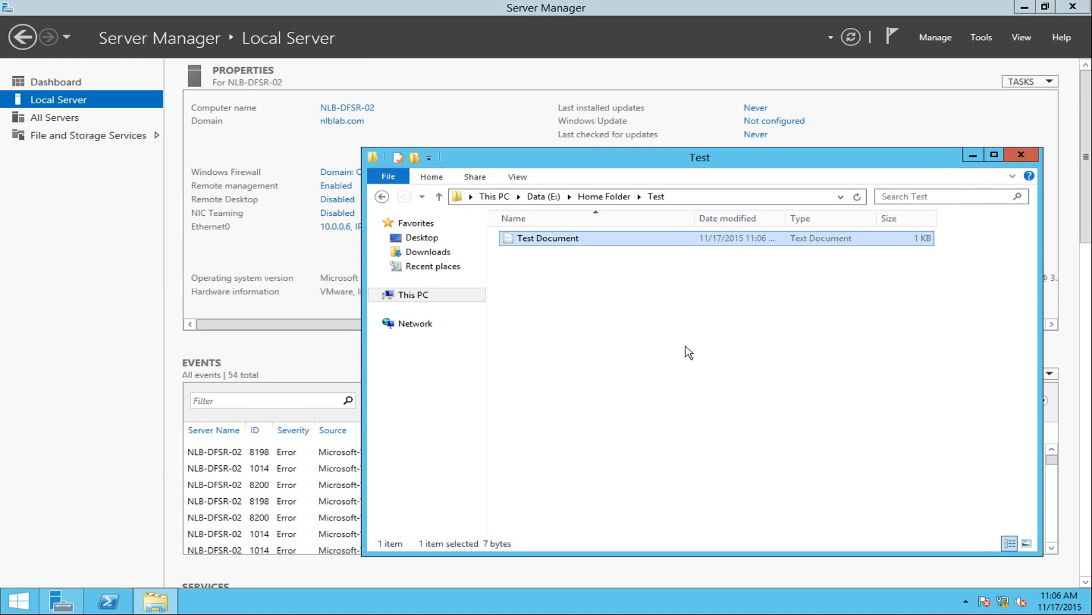
{"action": "left_click", "coordinate": [685, 347]}
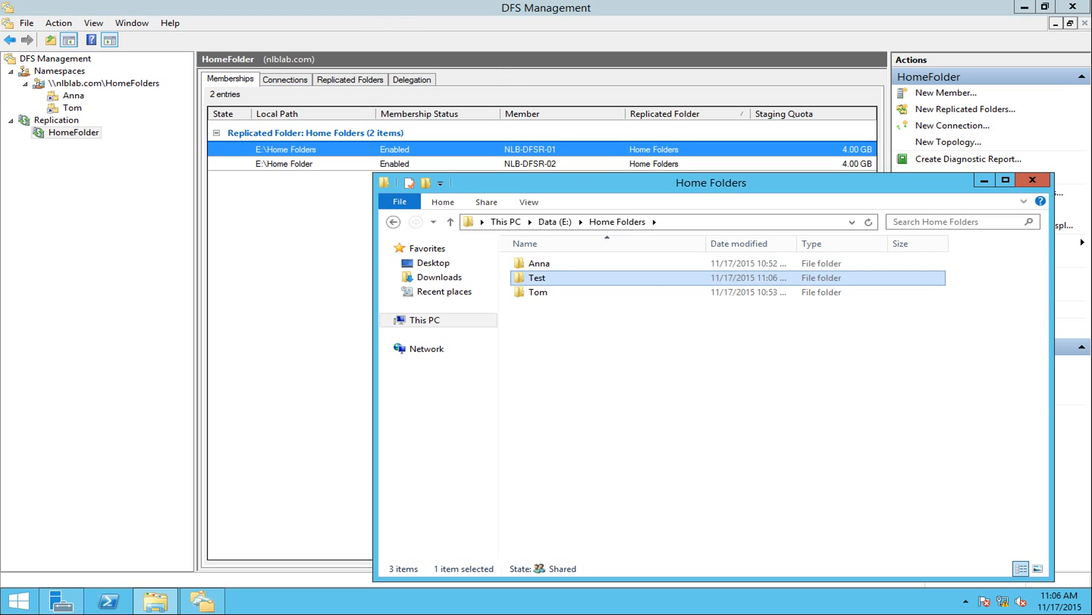
{"action": "left_click", "coordinate": [550, 265]}
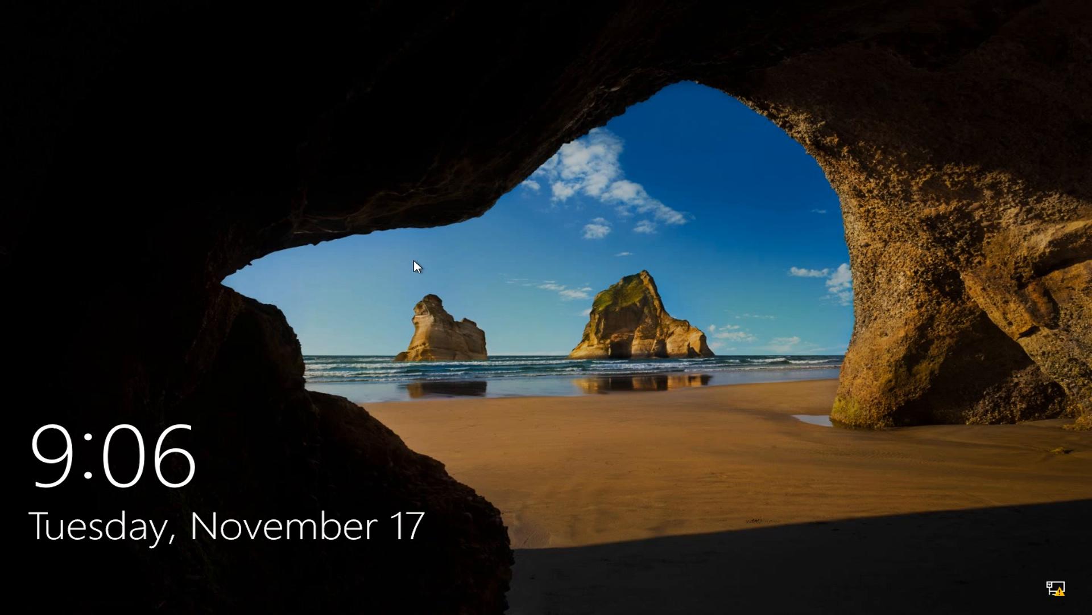
{"action": "left_click", "coordinate": [414, 261]}
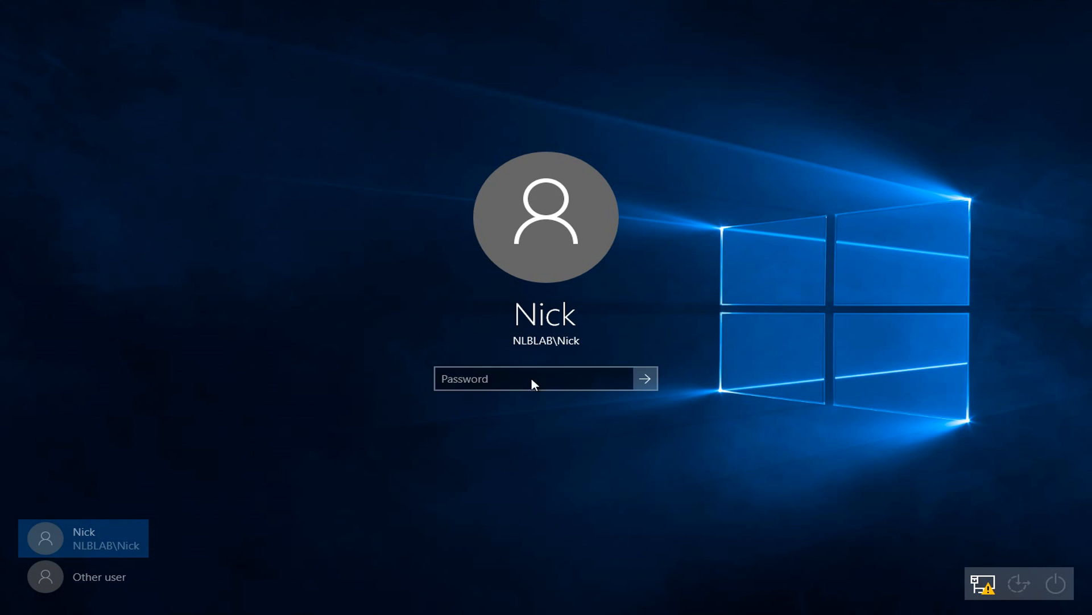
Sign in as a different NLBLAB domain user, retyping the password after the error.
{"action": "left_click", "coordinate": [63, 576]}
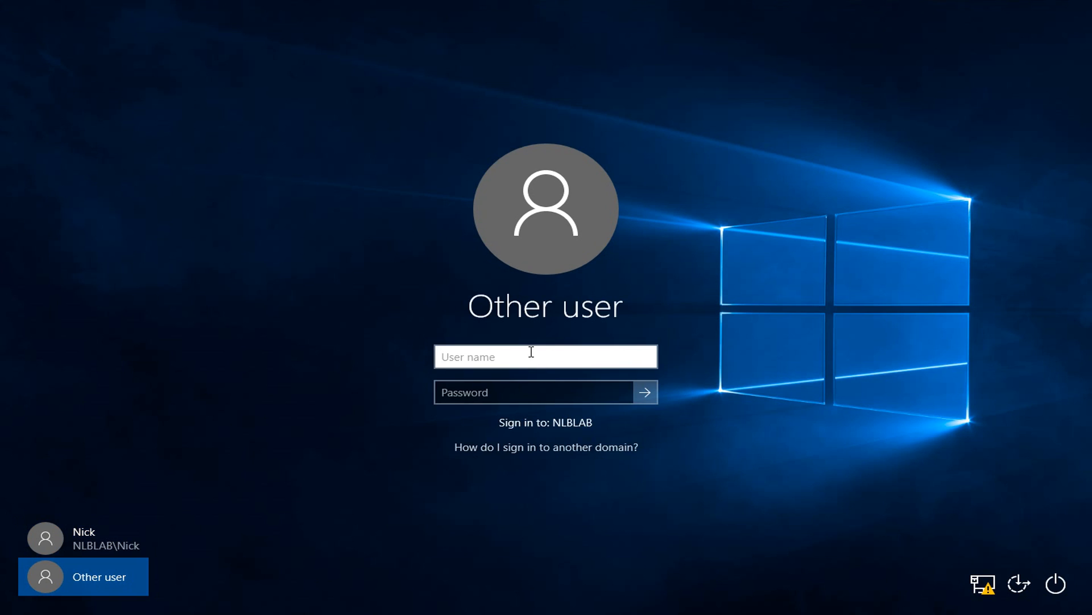
{"action": "type", "text": "anna"}
{"action": "key", "text": "Tab"}
{"action": "type", "text": "•••"}
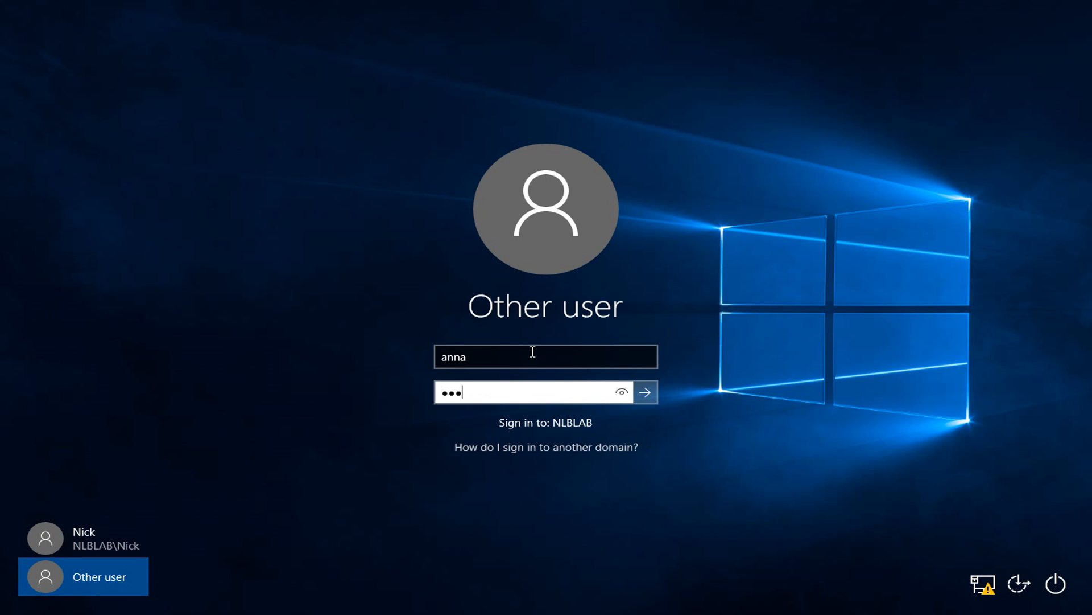
{"action": "key", "text": "Return"}
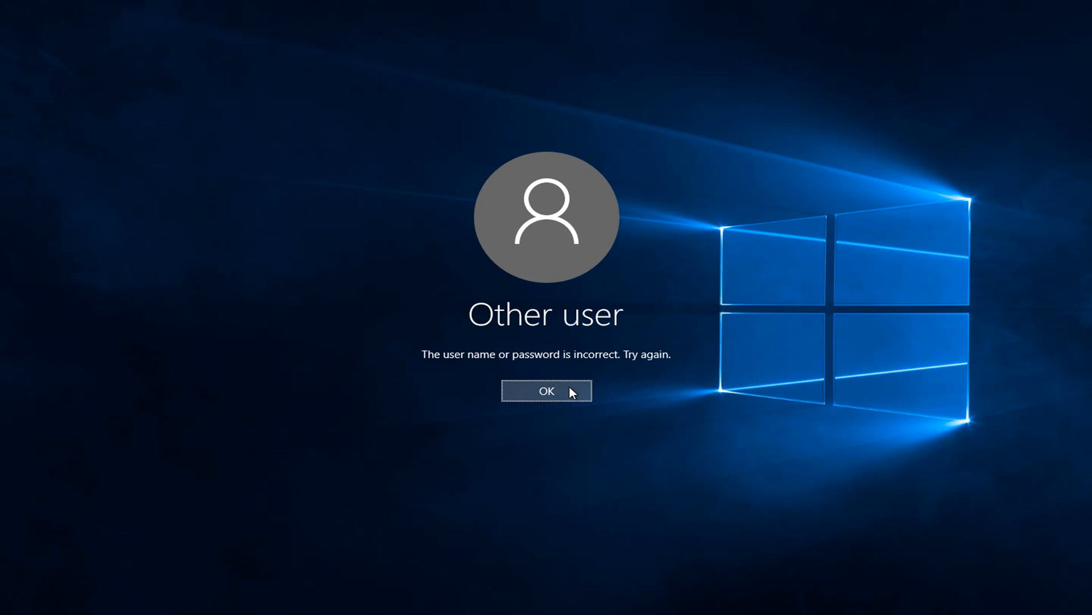
{"action": "left_click", "coordinate": [569, 387]}
{"action": "type", "text": "•"}
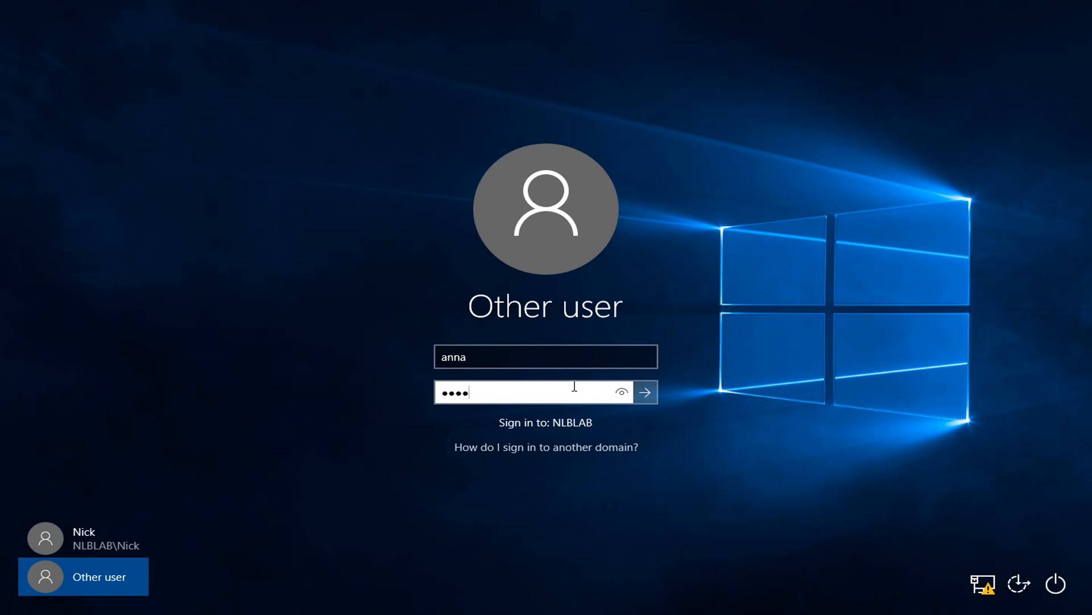
{"action": "key", "text": "Return"}
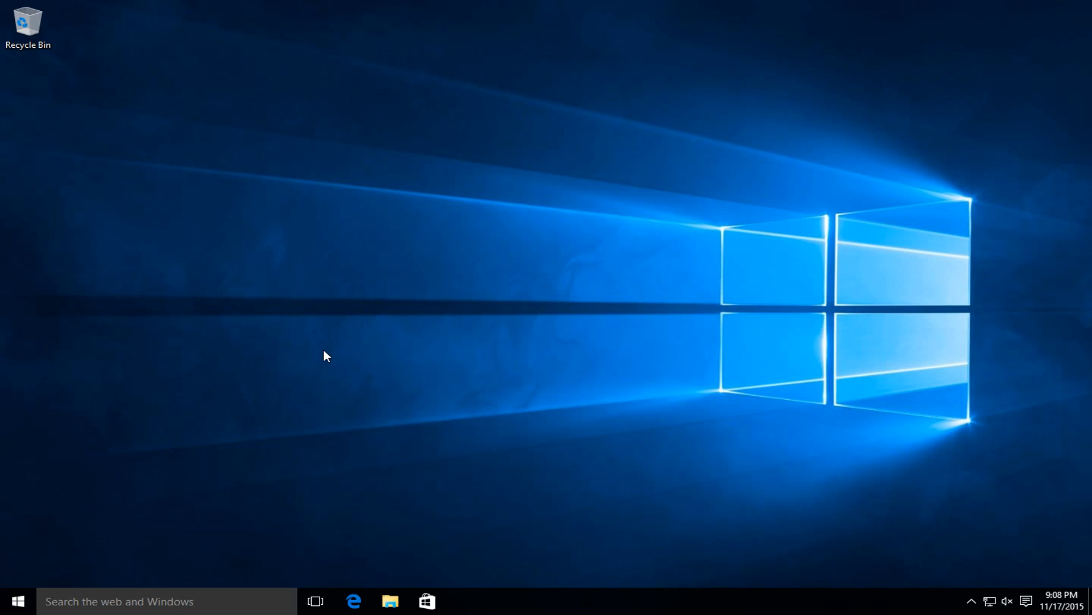
Launch File Explorer and show This PC.
{"action": "left_click", "coordinate": [27, 604]}
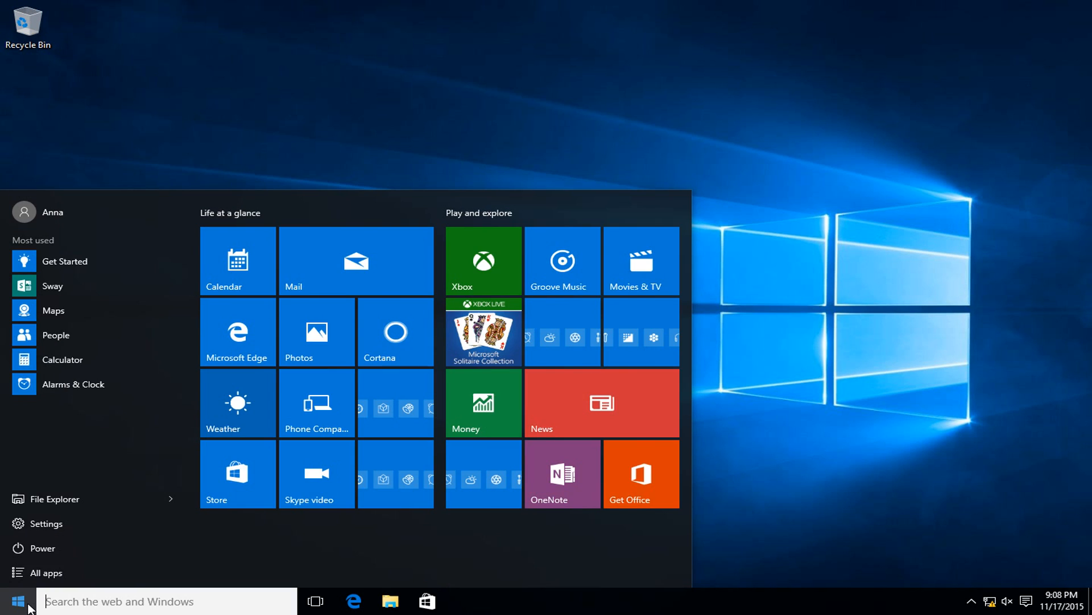
{"action": "left_click", "coordinate": [28, 604]}
{"action": "left_click", "coordinate": [398, 601]}
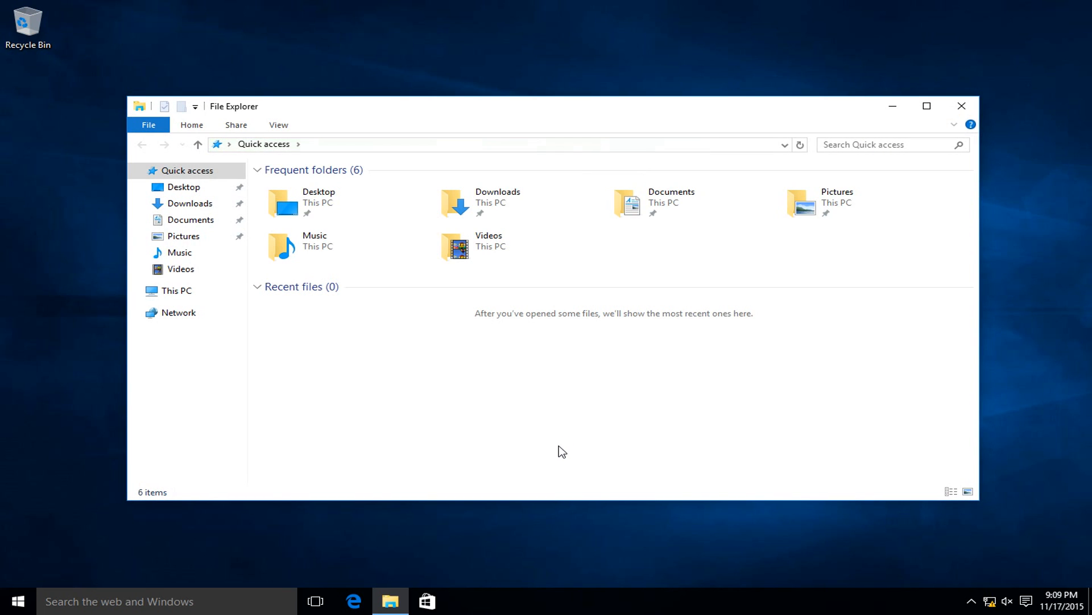
{"action": "left_click", "coordinate": [152, 291]}
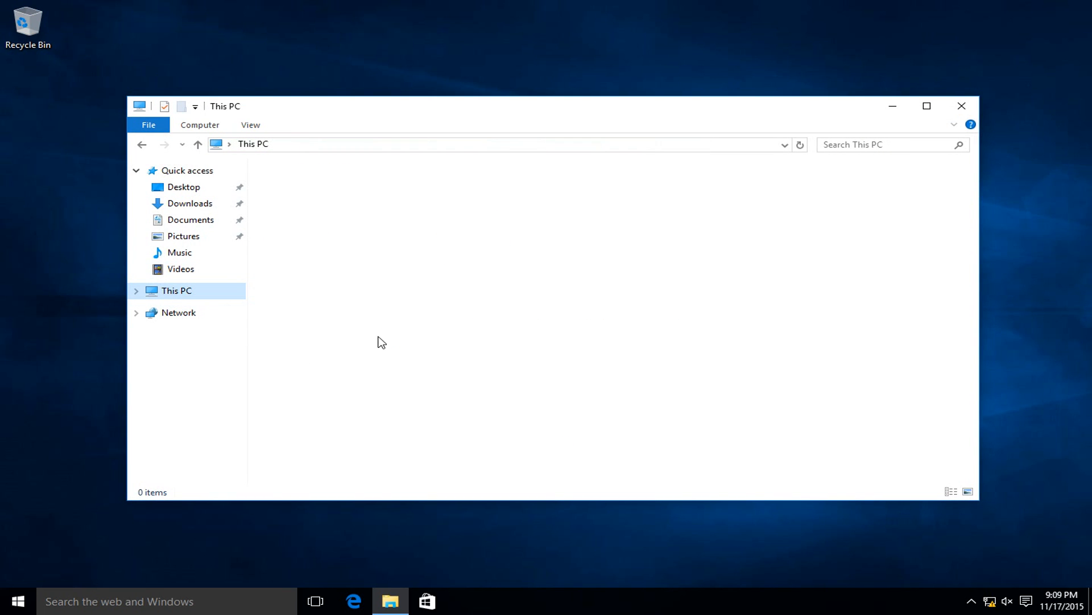
Try mapping network drive H: to the user's home folder path on \\nlblab.
{"action": "left_click", "coordinate": [193, 124]}
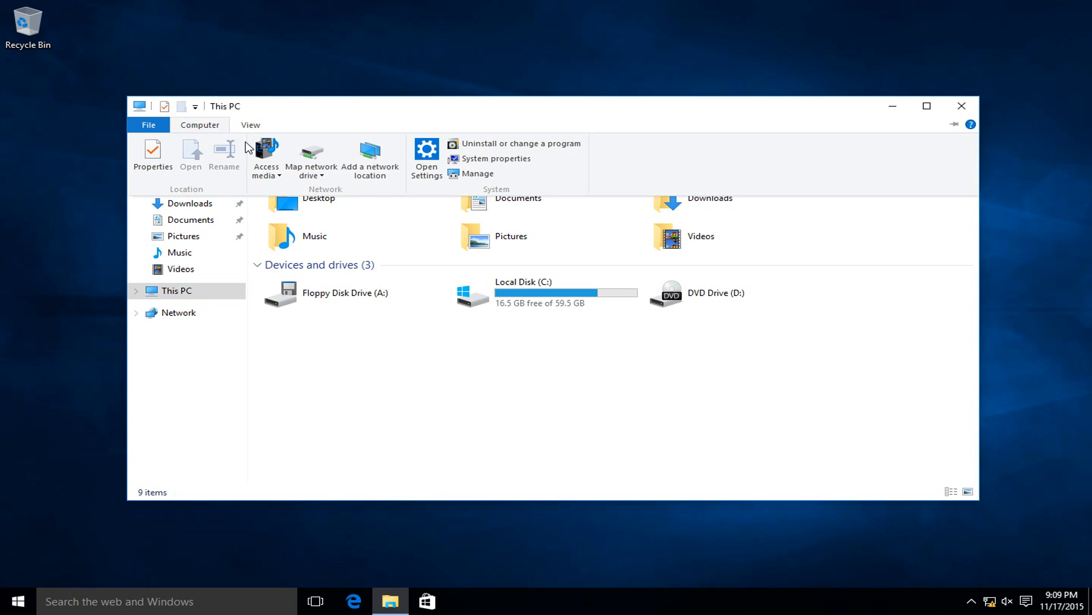
{"action": "left_click", "coordinate": [310, 173]}
{"action": "left_click", "coordinate": [339, 191]}
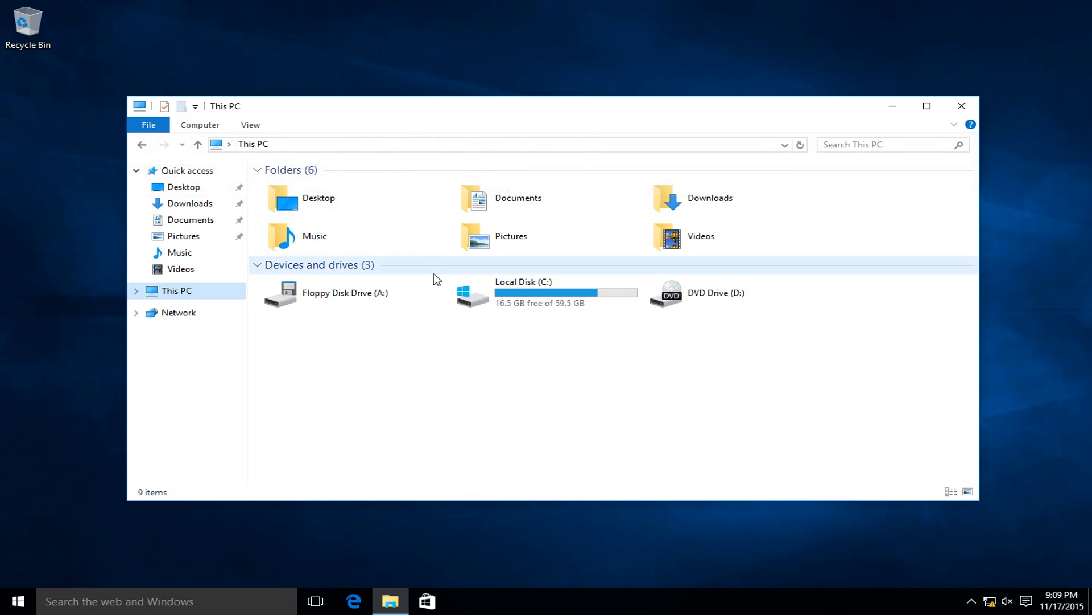
{"action": "left_click", "coordinate": [459, 261]}
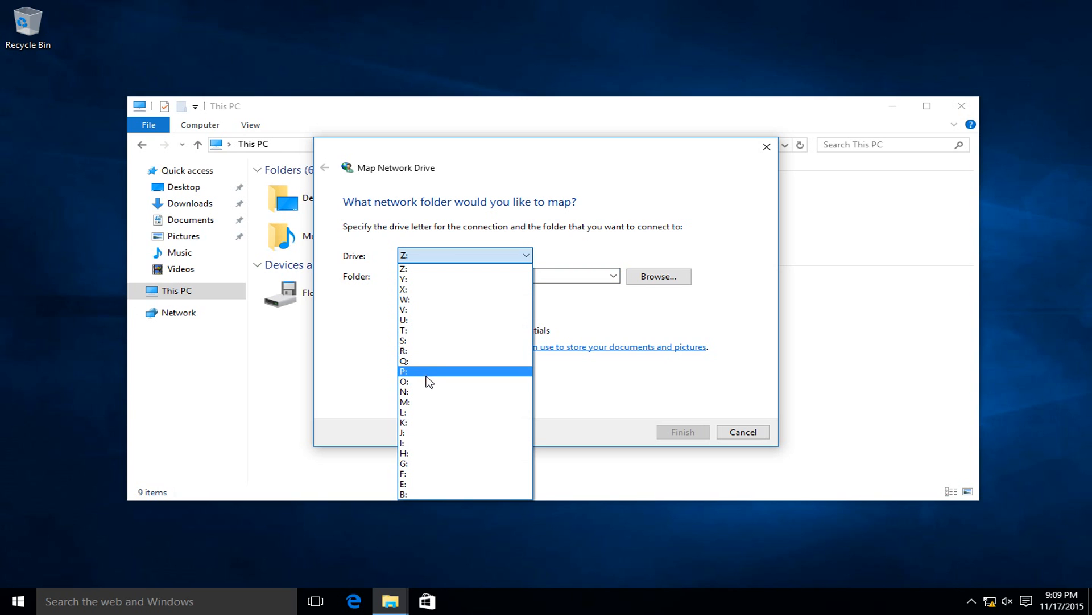
{"action": "left_click", "coordinate": [420, 453]}
{"action": "left_click", "coordinate": [481, 274]}
{"action": "type", "text": "\\\\nlblab\\Home Folders\\Anna"}
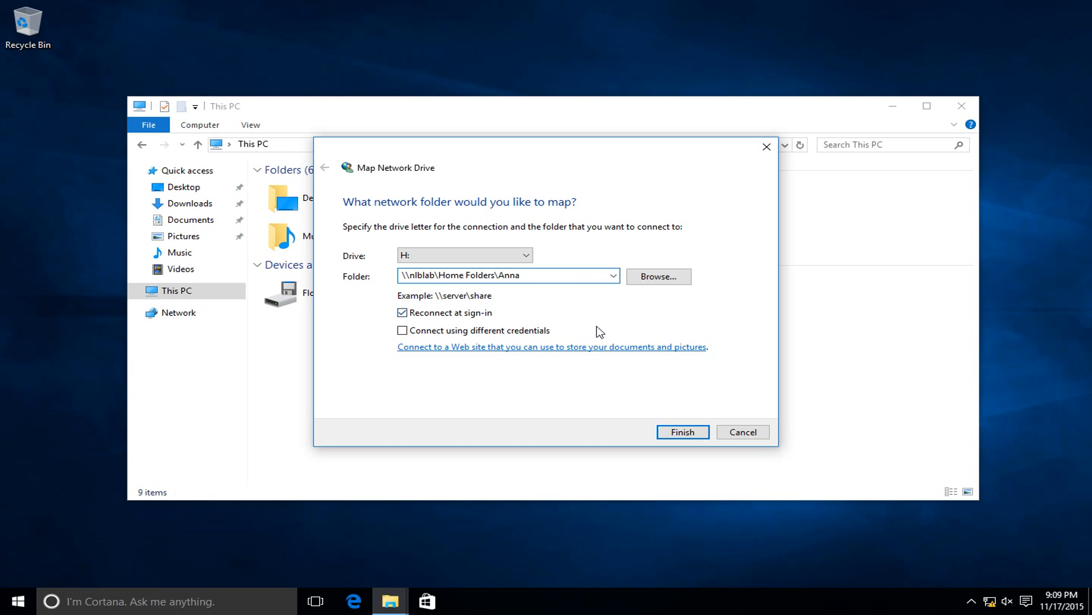
{"action": "left_click", "coordinate": [693, 432]}
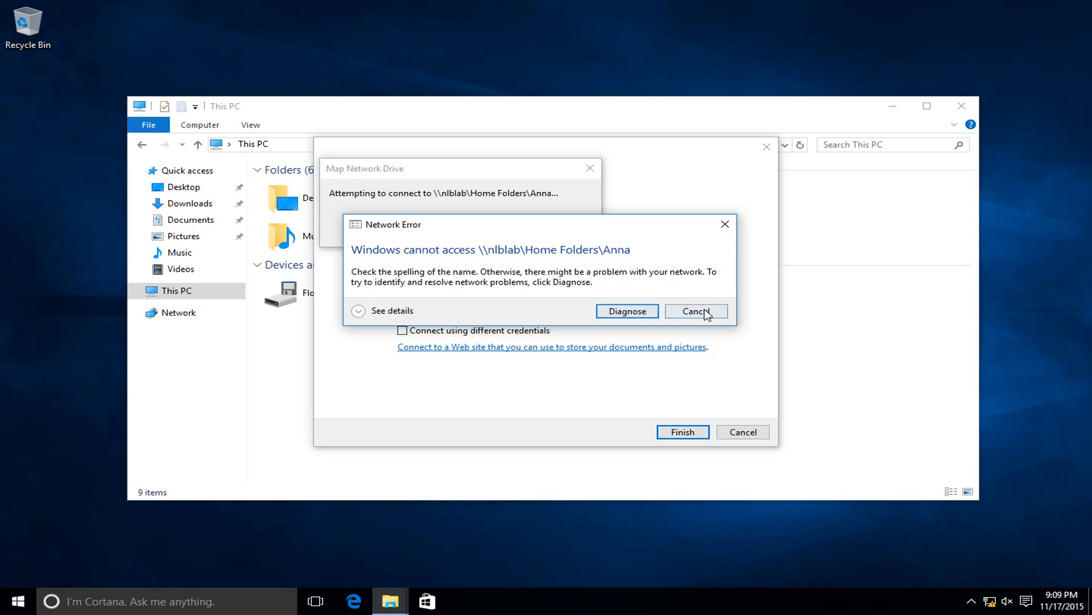
Fix the path to HomeFolders, map H: successfully, and show This PC.
{"action": "left_click", "coordinate": [704, 313]}
{"action": "left_click", "coordinate": [472, 274]}
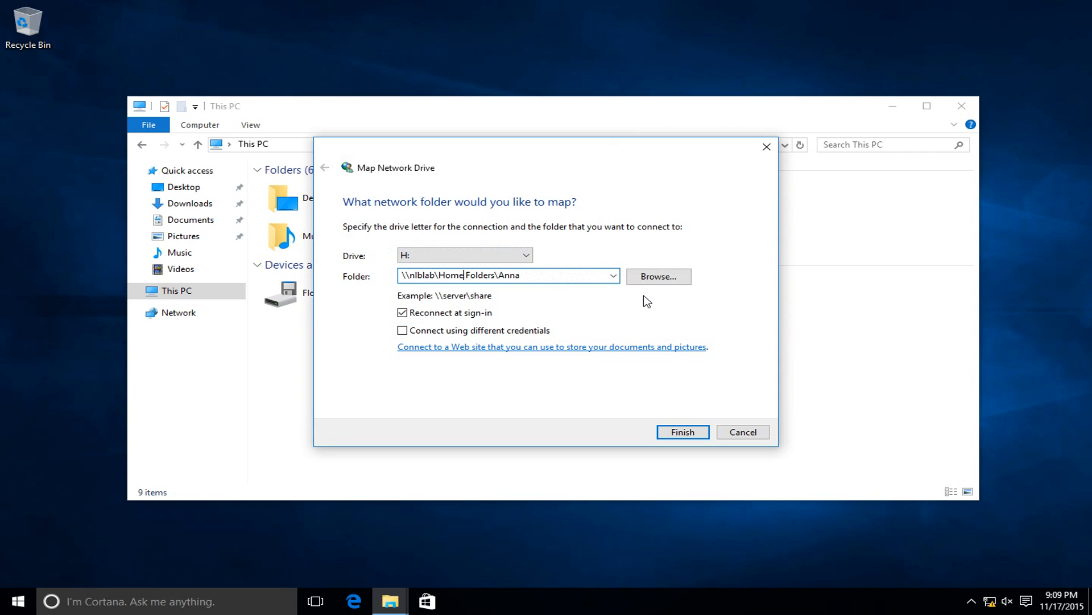
{"action": "key", "text": "BackSpace"}
{"action": "left_click", "coordinate": [689, 428]}
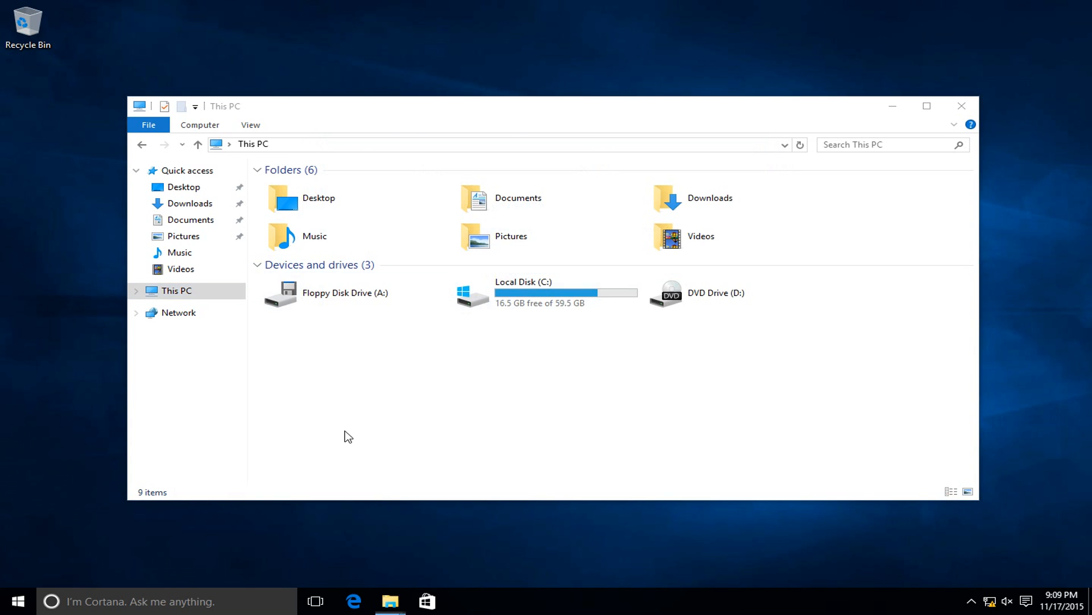
{"action": "left_click_drag", "start_coordinate": [427, 137], "coordinate": [485, 169]}
{"action": "left_click", "coordinate": [256, 340]}
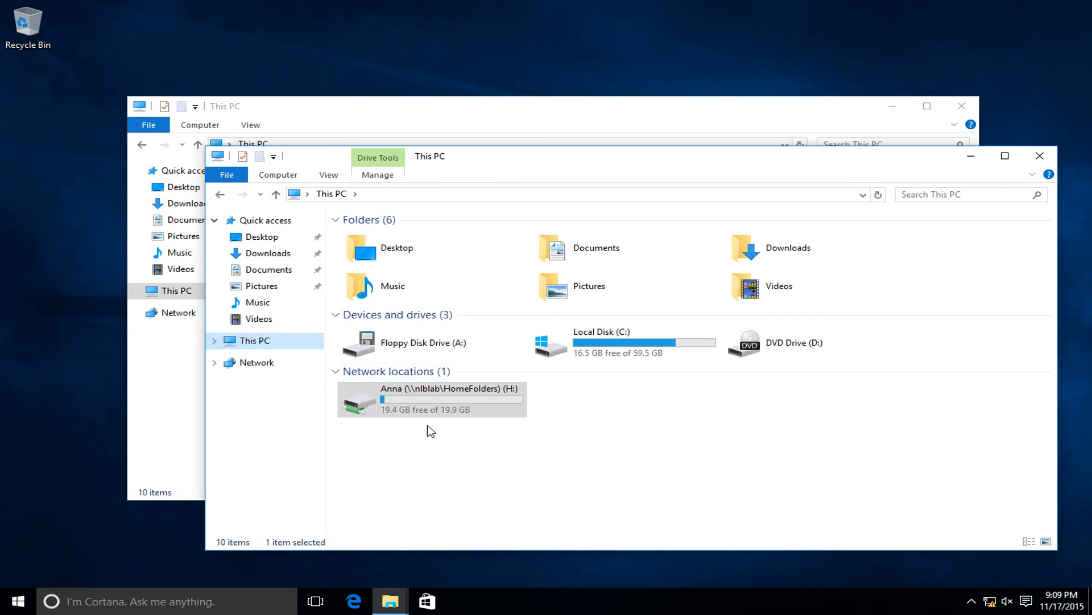
Open H:\Desktop and view the NLB Logo picture in Photos and Paint.
{"action": "left_click", "coordinate": [444, 442]}
{"action": "left_click", "coordinate": [443, 413]}
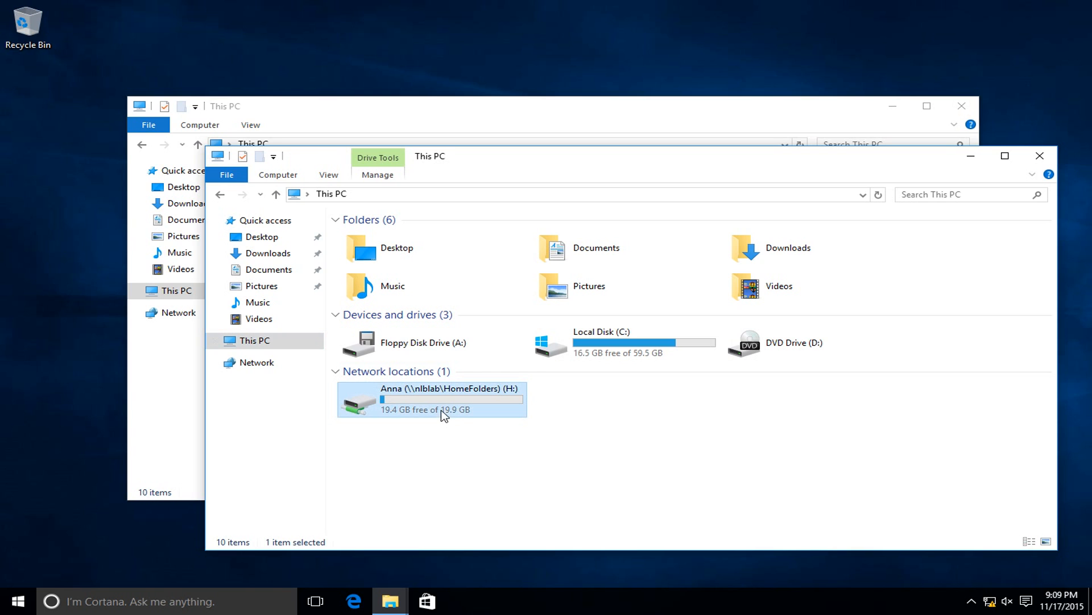
{"action": "mouse_move", "coordinate": [422, 397]}
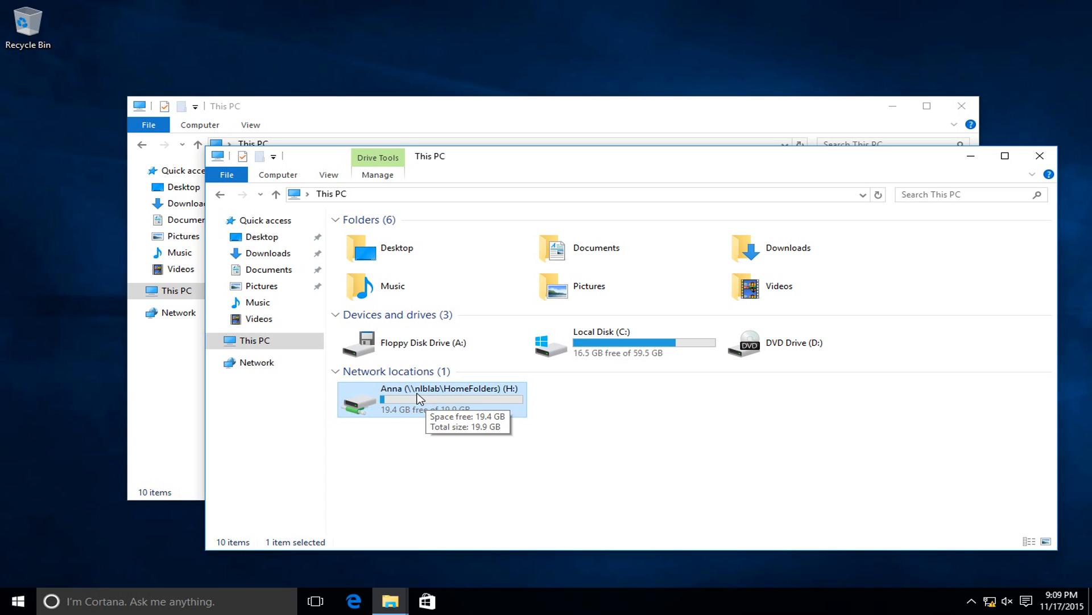
{"action": "double_click", "coordinate": [429, 396]}
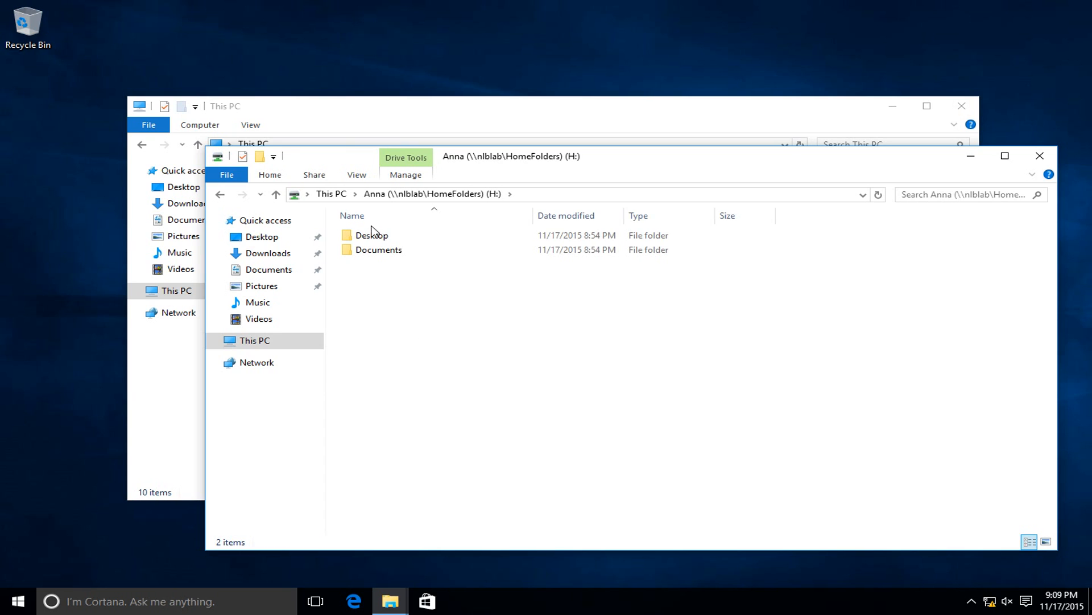
{"action": "double_click", "coordinate": [380, 236]}
{"action": "left_click", "coordinate": [382, 239]}
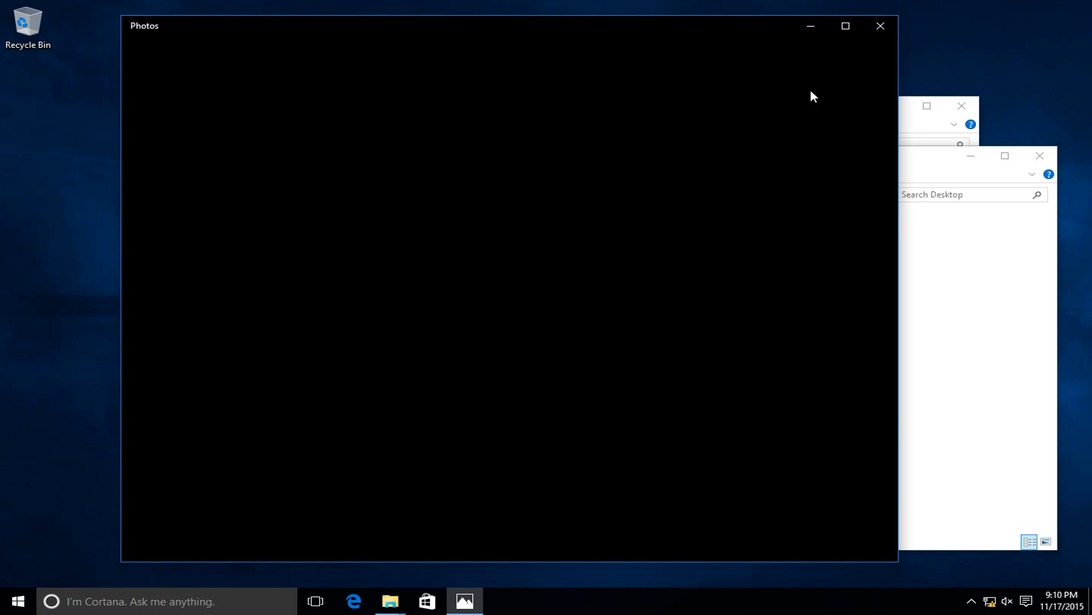
{"action": "left_click", "coordinate": [880, 26]}
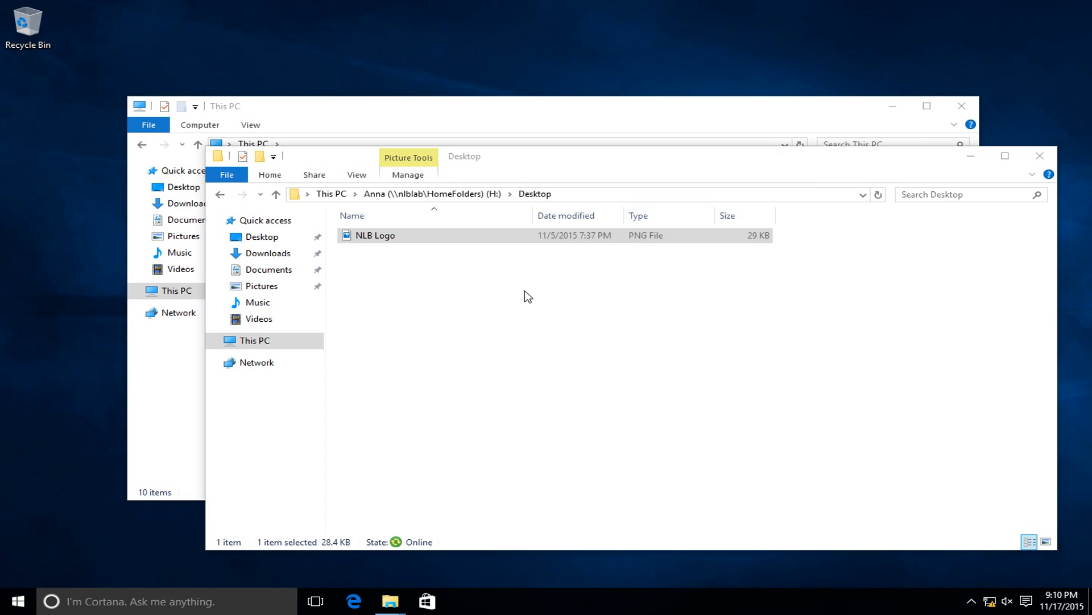
{"action": "double_click", "coordinate": [398, 235]}
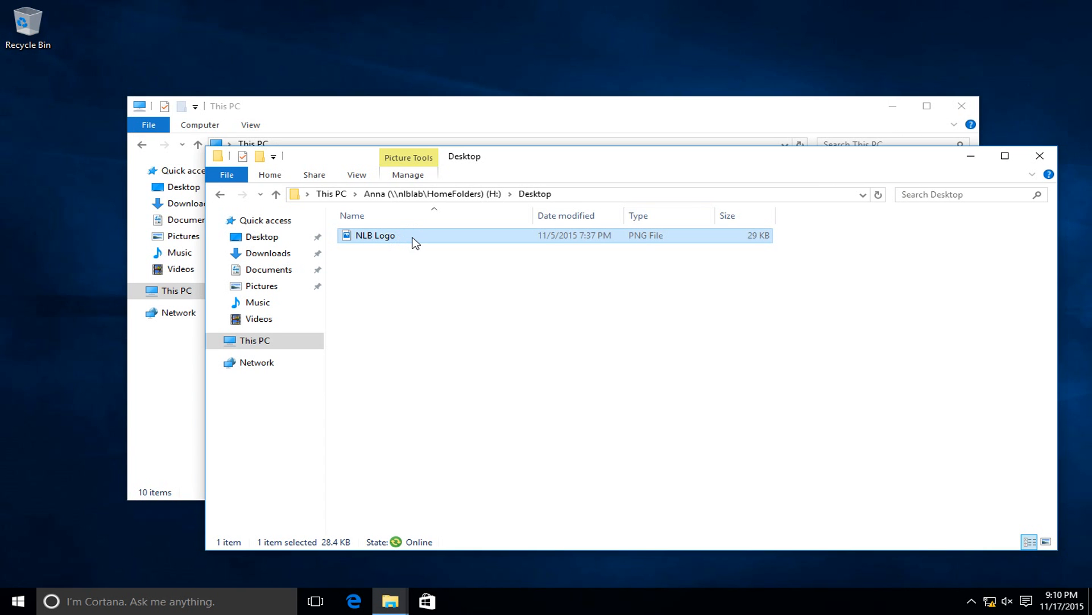
{"action": "right_click", "coordinate": [384, 234]}
{"action": "left_click", "coordinate": [451, 272]}
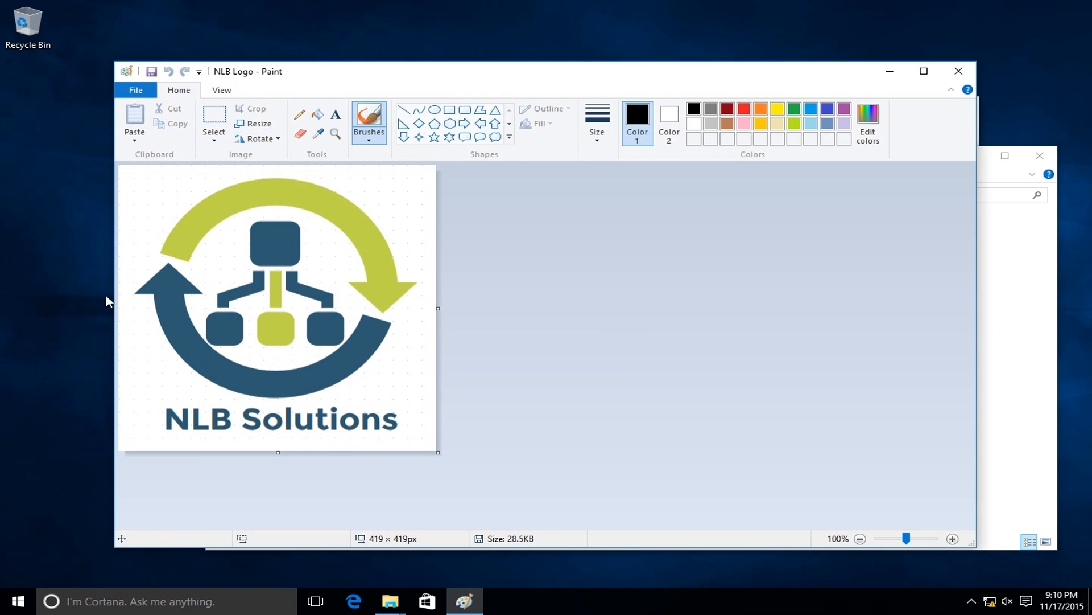
{"action": "left_click", "coordinate": [959, 75]}
{"action": "left_click", "coordinate": [609, 371]}
Open H:\Documents\Important in Notepad, close it, and return to This PC.
{"action": "left_click", "coordinate": [443, 194]}
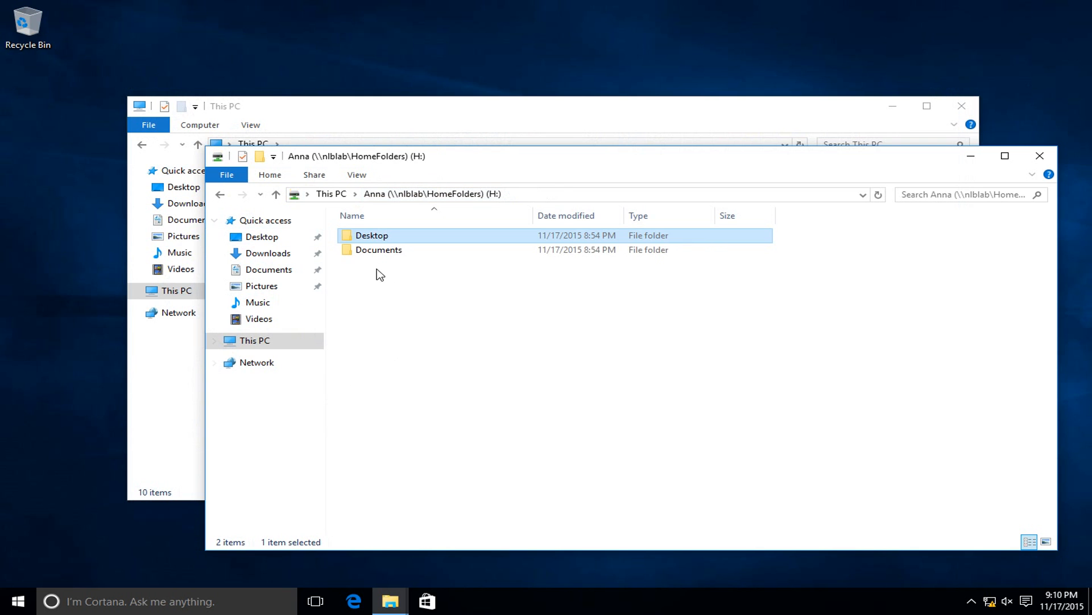
{"action": "double_click", "coordinate": [371, 250]}
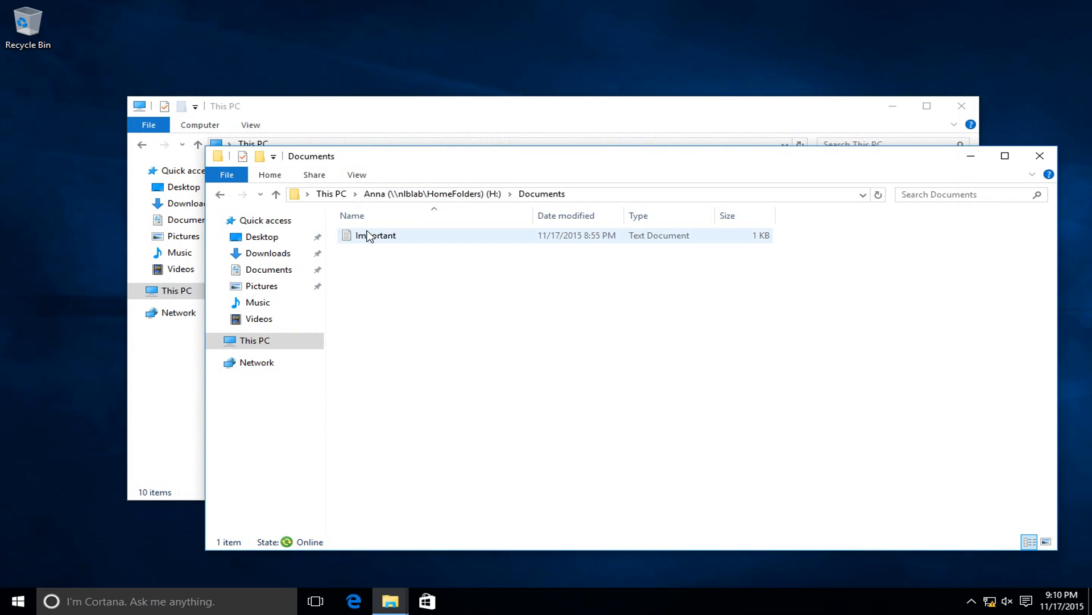
{"action": "double_click", "coordinate": [373, 235]}
{"action": "left_click_drag", "start_coordinate": [304, 411], "coordinate": [129, 147]}
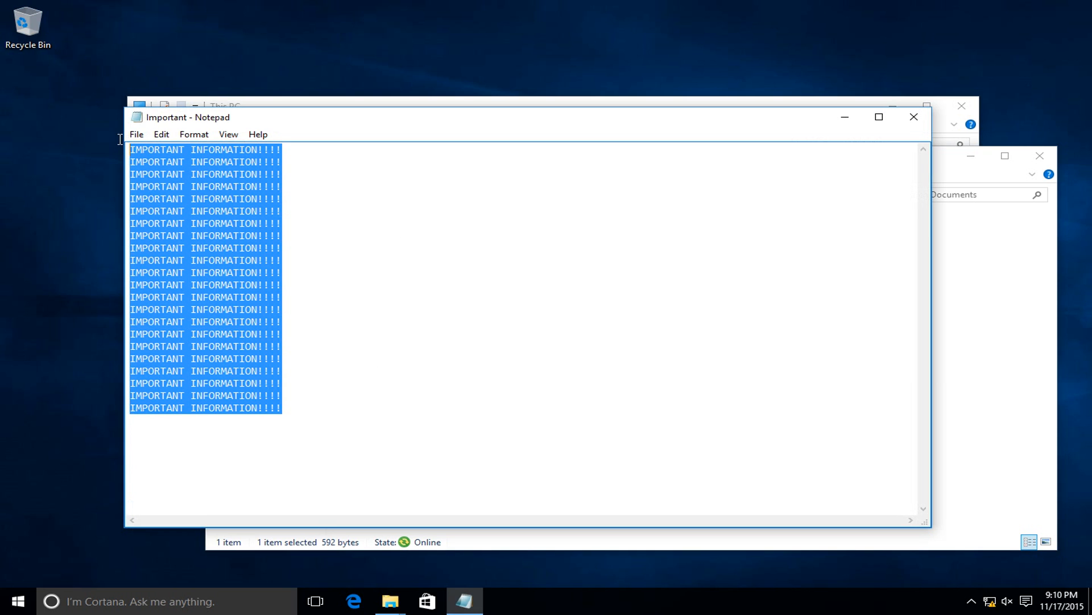
{"action": "left_click", "coordinate": [922, 119]}
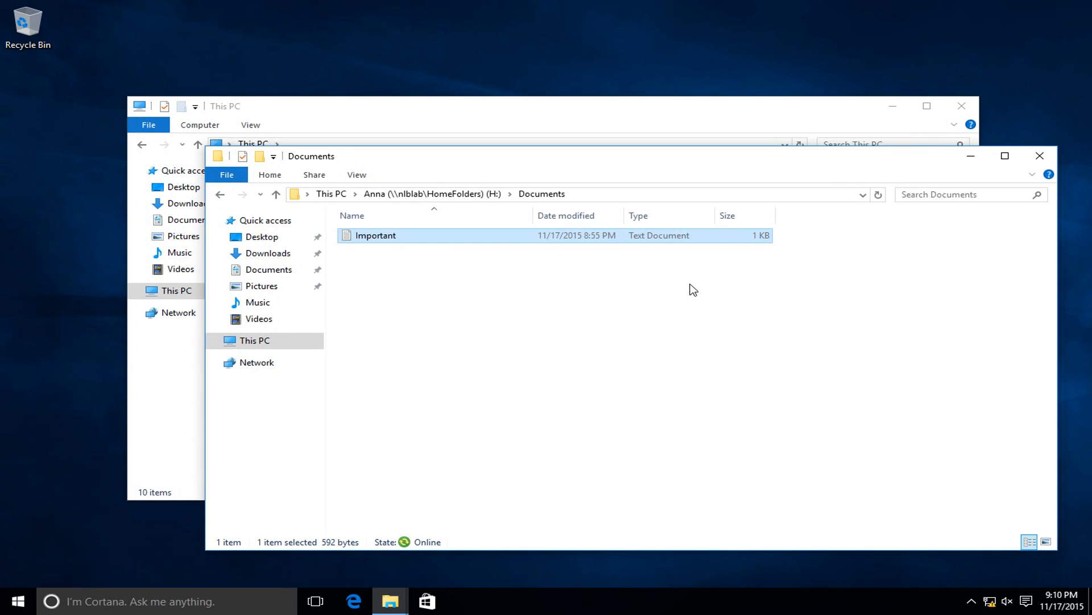
{"action": "left_click", "coordinate": [394, 125]}
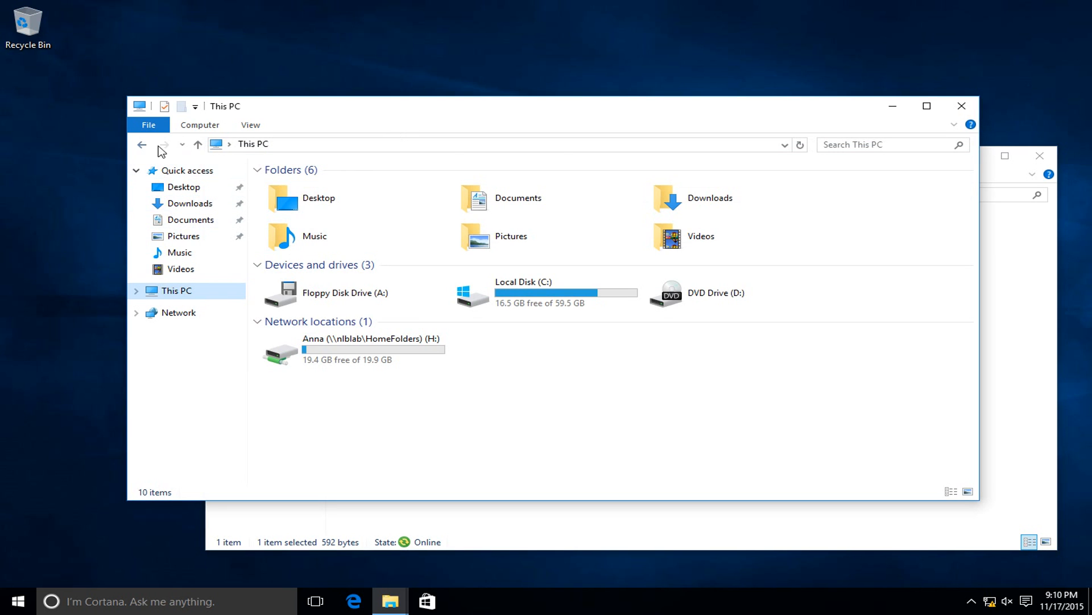
{"action": "left_click", "coordinate": [197, 125]}
{"action": "left_click", "coordinate": [325, 166]}
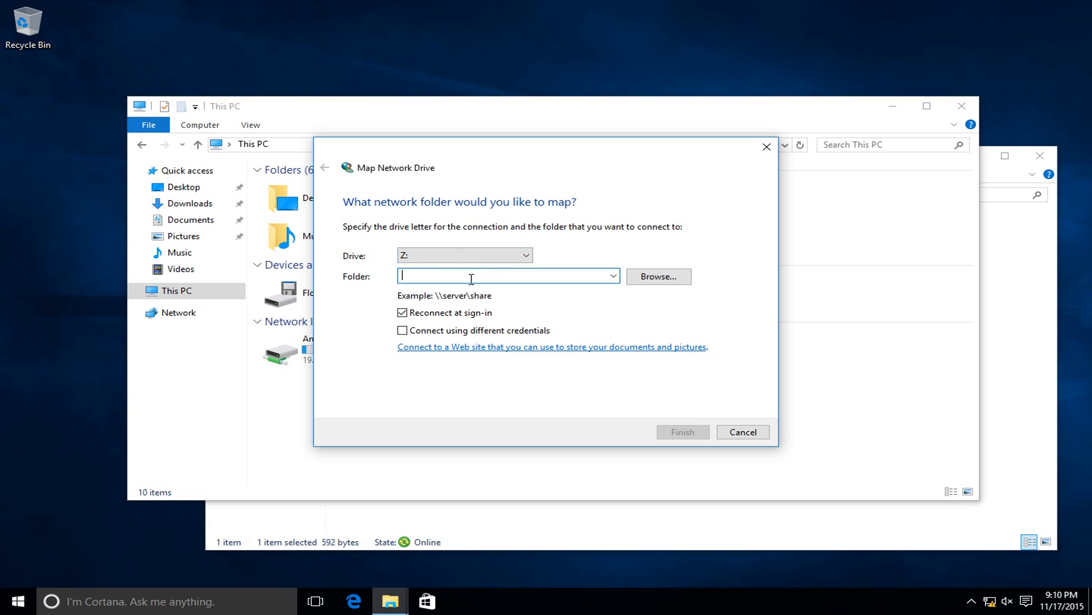
{"action": "type", "text": "\\\\"}
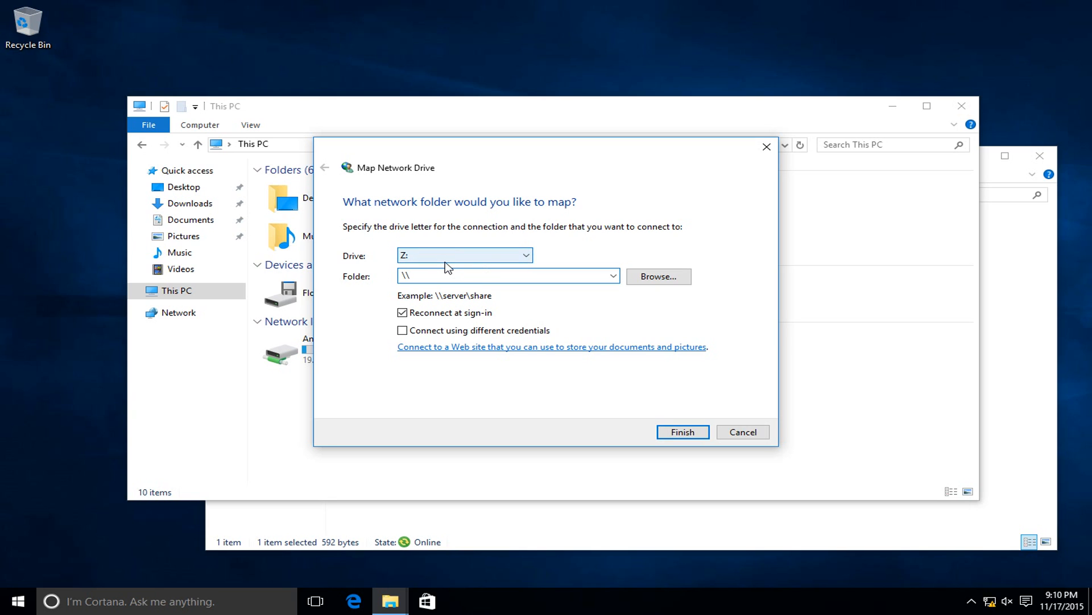
{"action": "type", "text": "nl"}
{"action": "type", "text": "blab\\HomeFolders\\Tom"}
{"action": "key", "text": "Return"}
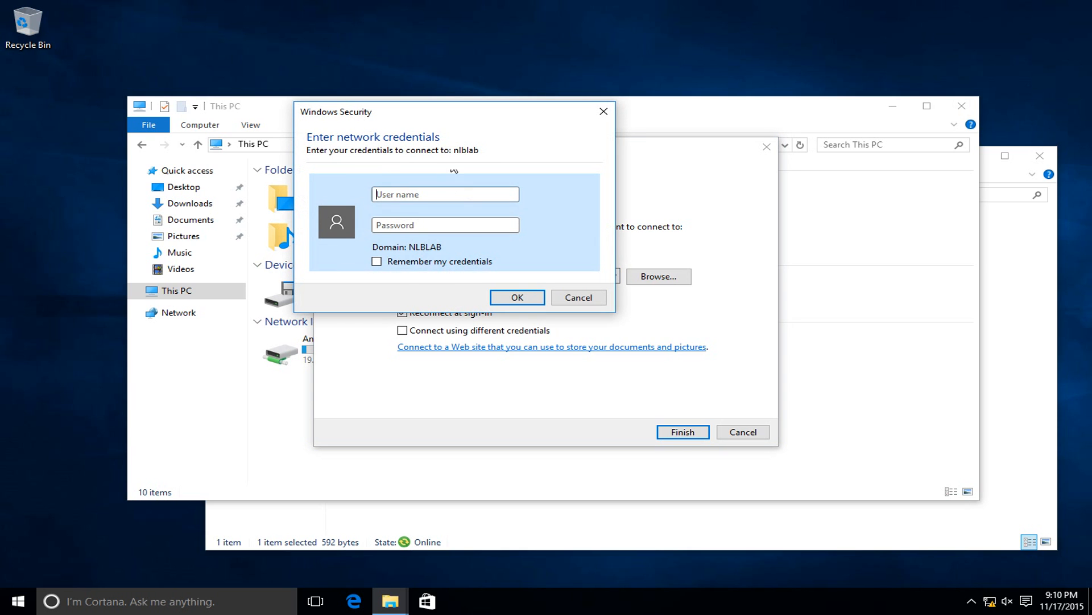
{"action": "left_click_drag", "start_coordinate": [394, 118], "coordinate": [537, 254]}
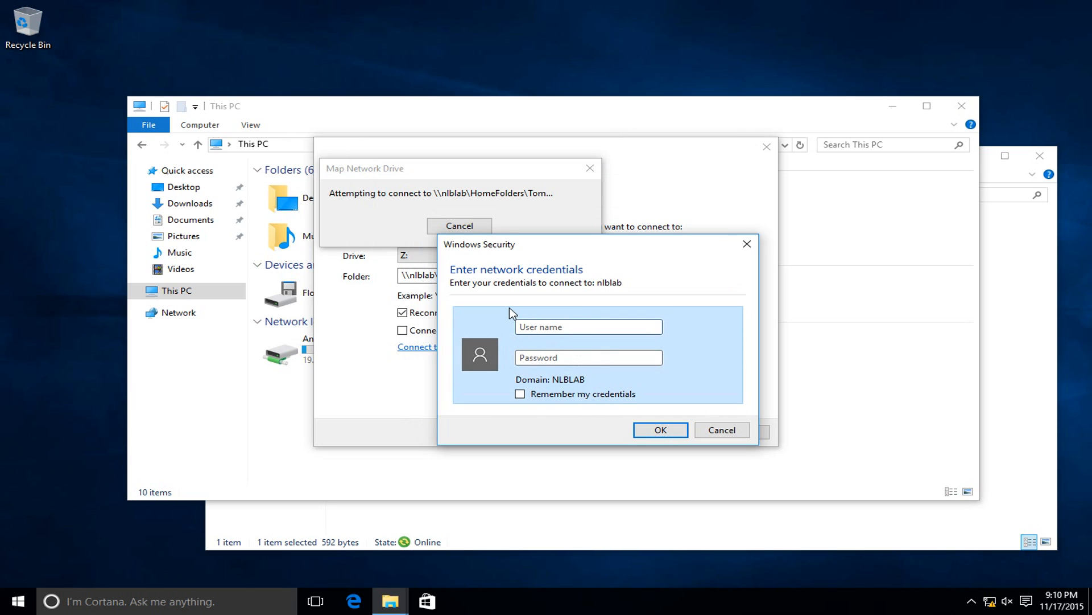
{"action": "left_click", "coordinate": [706, 432]}
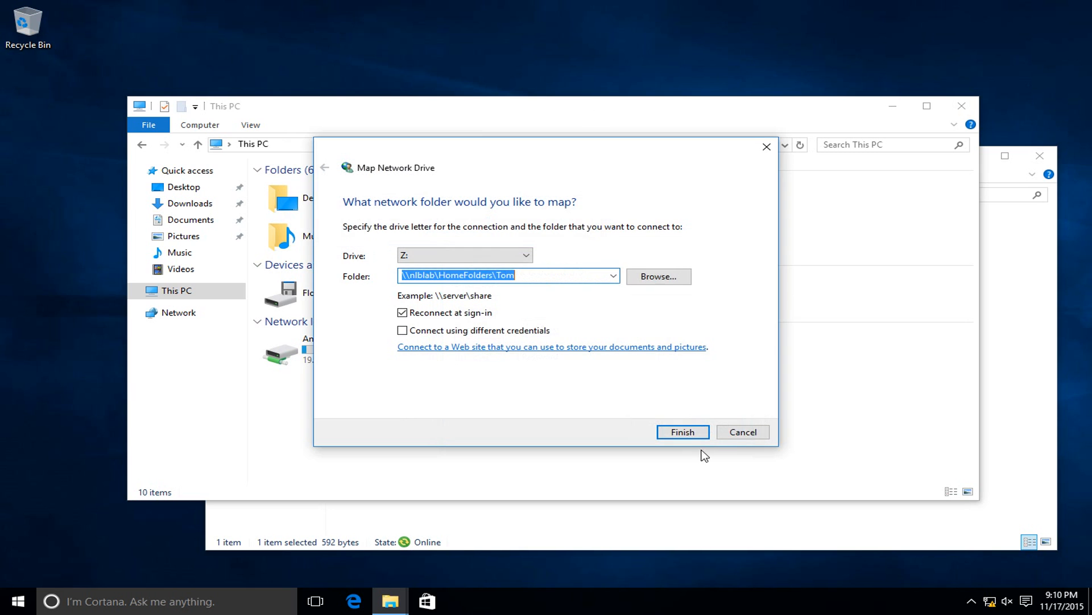
{"action": "left_click", "coordinate": [740, 432]}
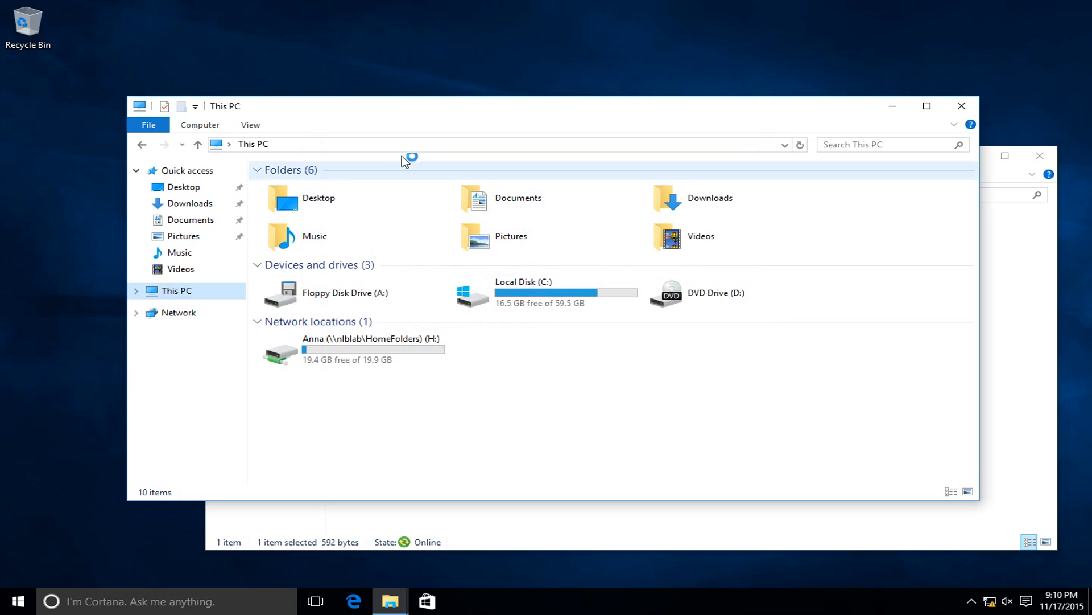
{"action": "left_click", "coordinate": [370, 149]}
Browse the \\nlblab\HomeFolders share and confirm the other user's folder is access denied.
{"action": "type", "text": "\\\\nlblab\\HomeFolders"}
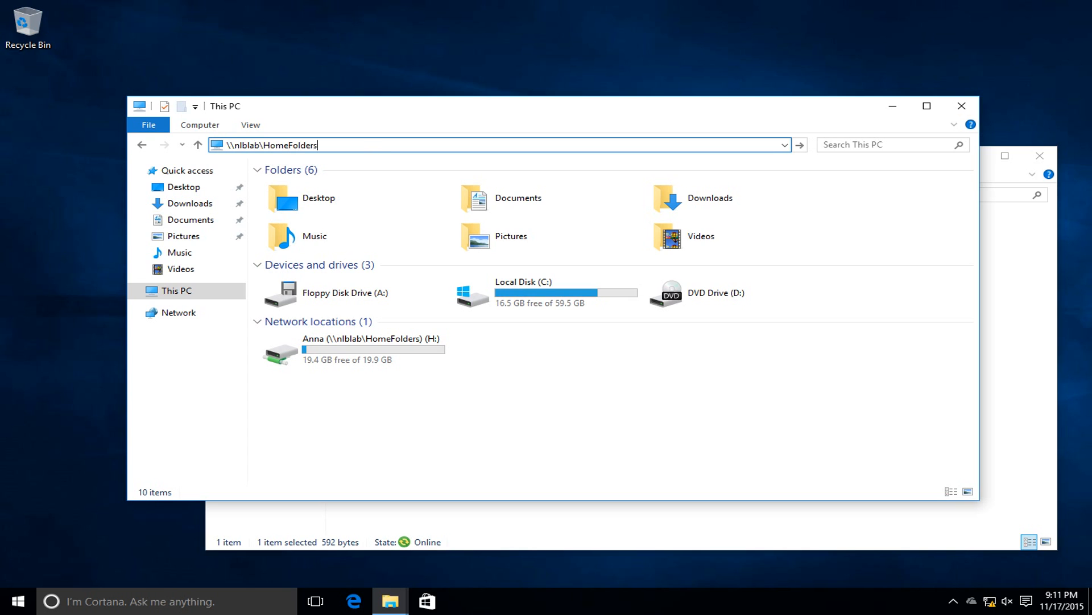
{"action": "key", "text": "Return"}
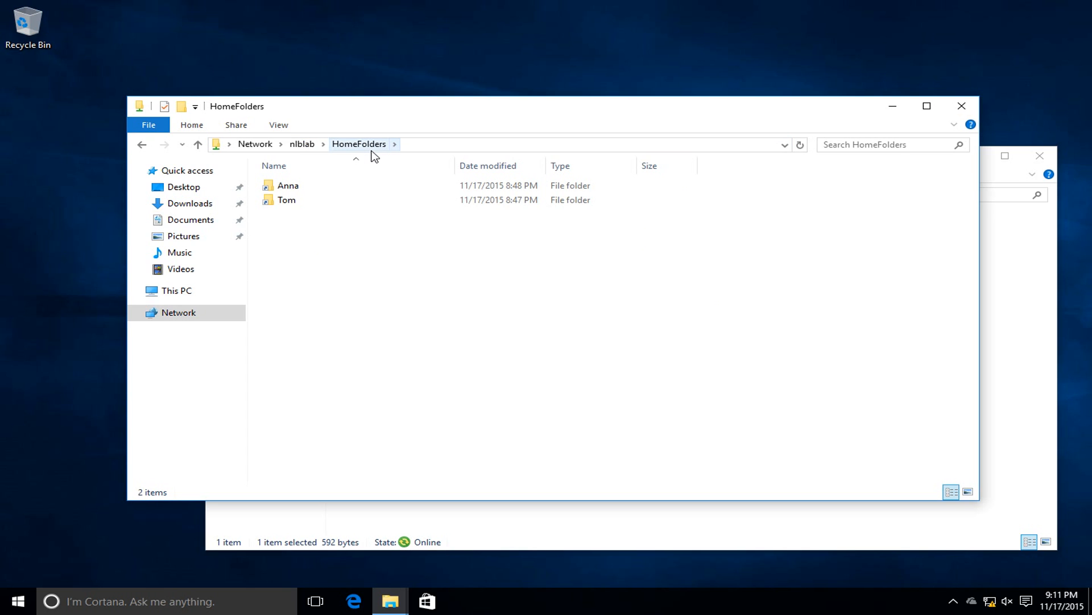
{"action": "left_click", "coordinate": [297, 189]}
{"action": "left_click", "coordinate": [297, 205]}
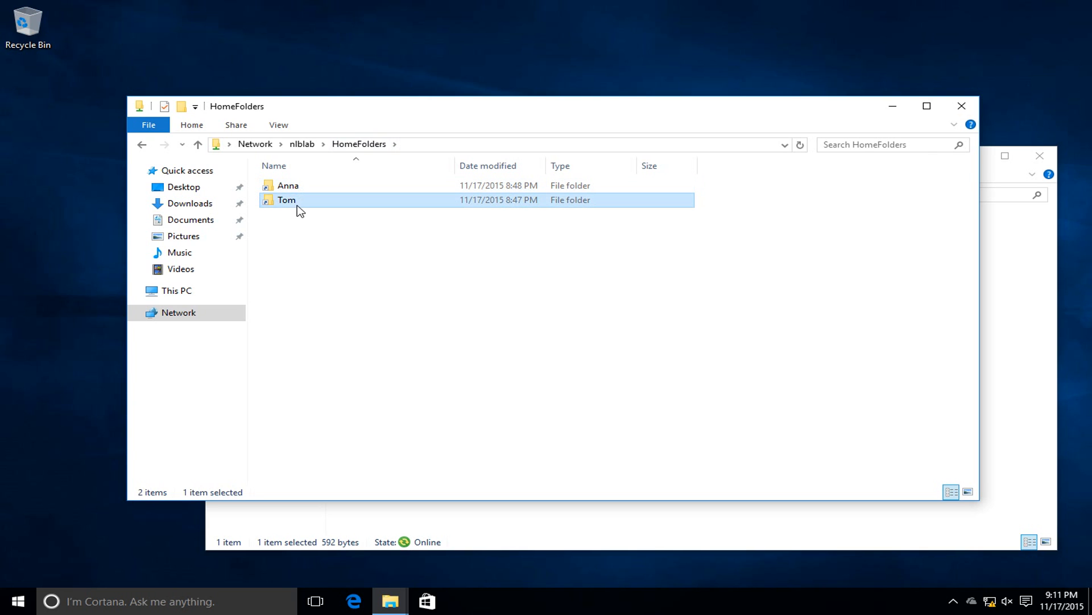
{"action": "double_click", "coordinate": [296, 202]}
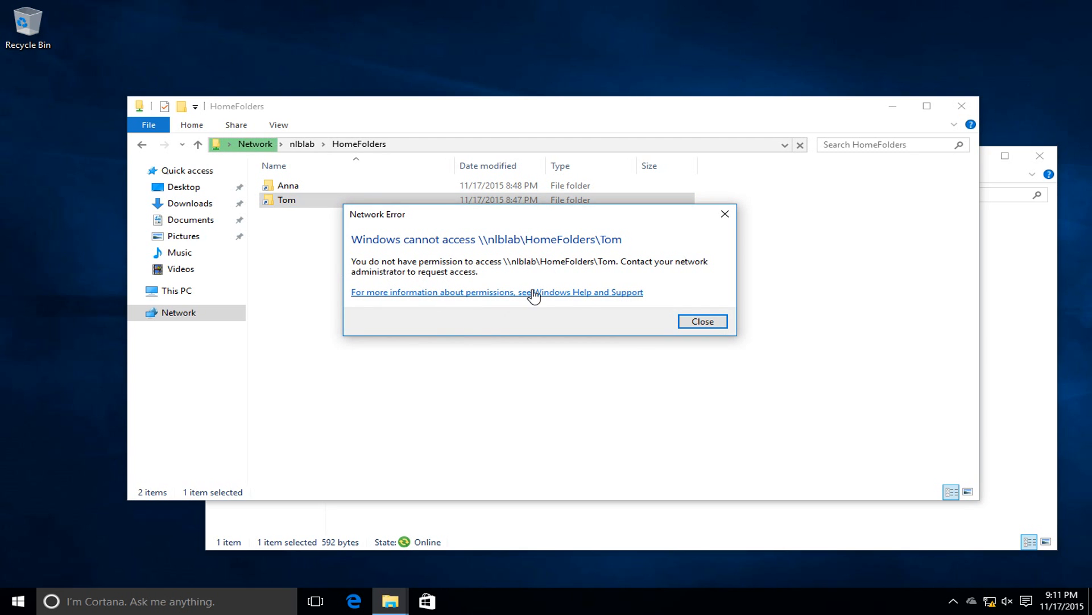
{"action": "left_click", "coordinate": [709, 322]}
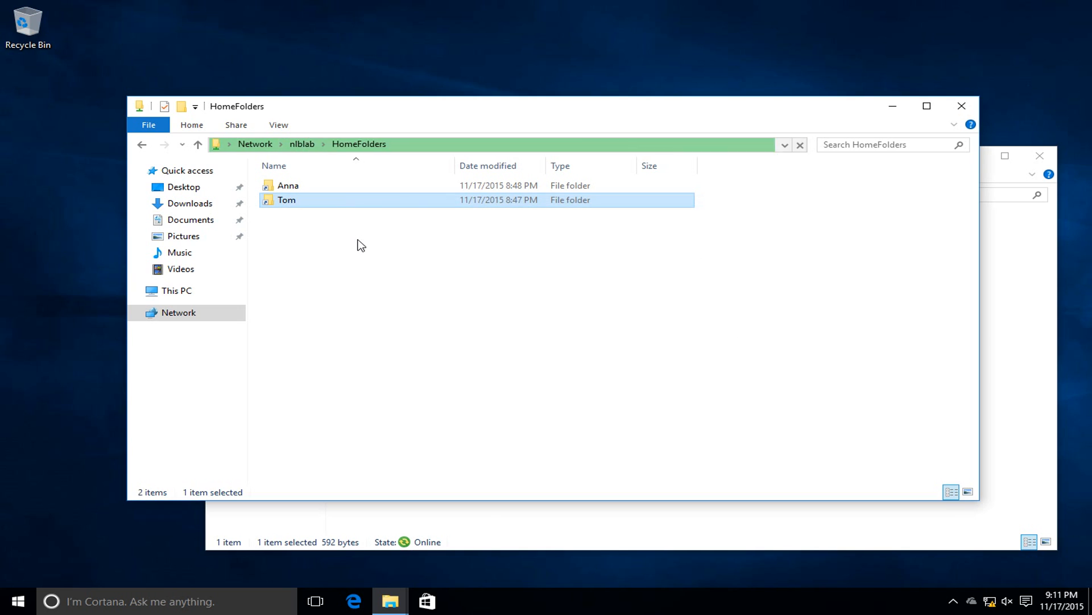
Check the first user's Desktop and Documents, then open their folder under E:\Home Folder.
{"action": "double_click", "coordinate": [292, 187]}
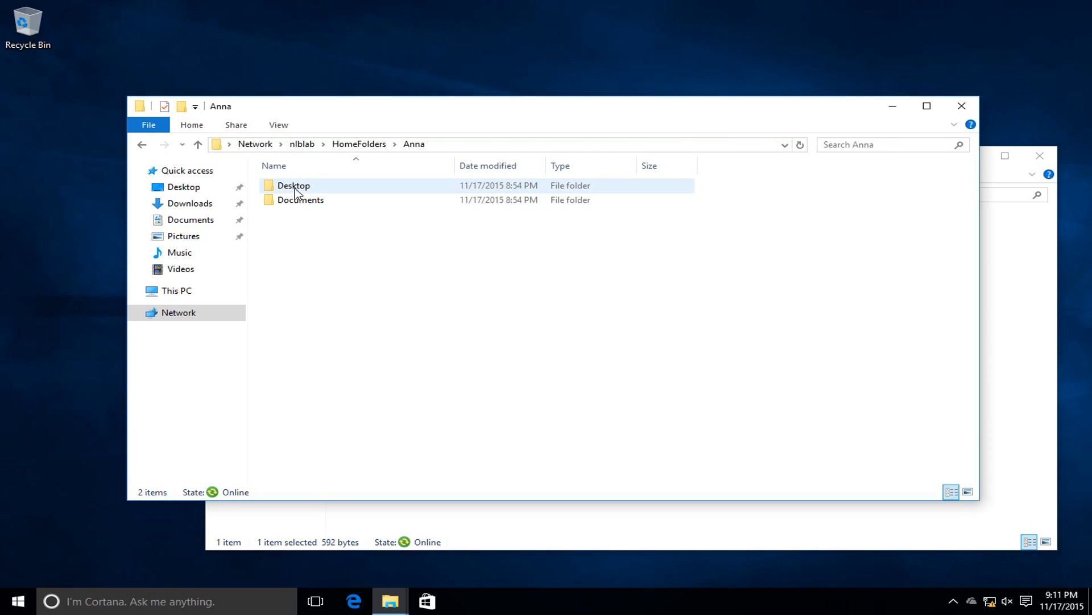
{"action": "left_click", "coordinate": [308, 205]}
{"action": "left_click", "coordinate": [300, 184]}
{"action": "left_click", "coordinate": [315, 206]}
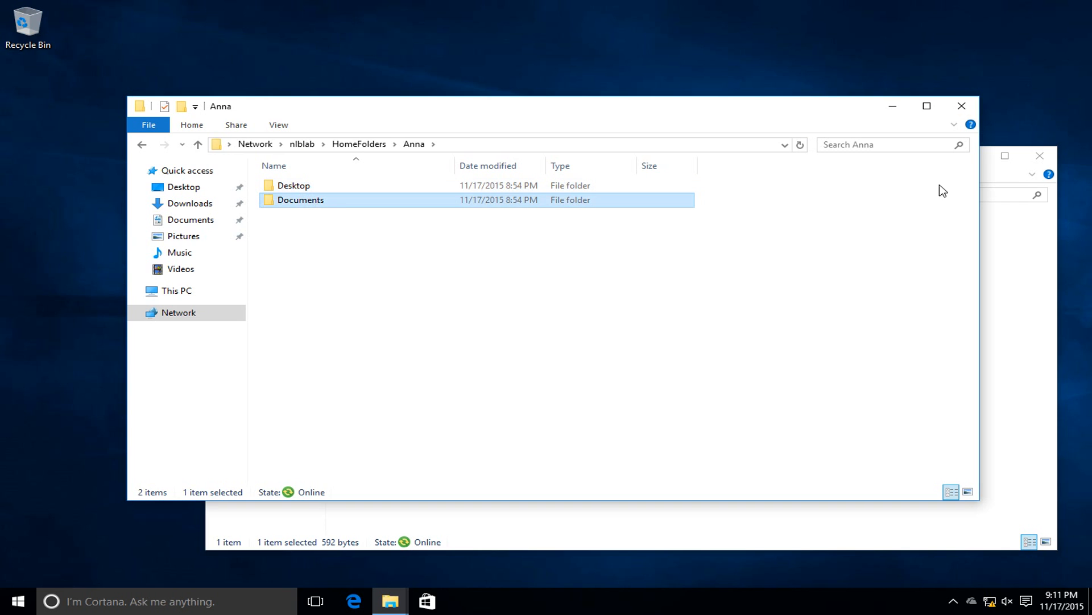
{"action": "left_click", "coordinate": [961, 105]}
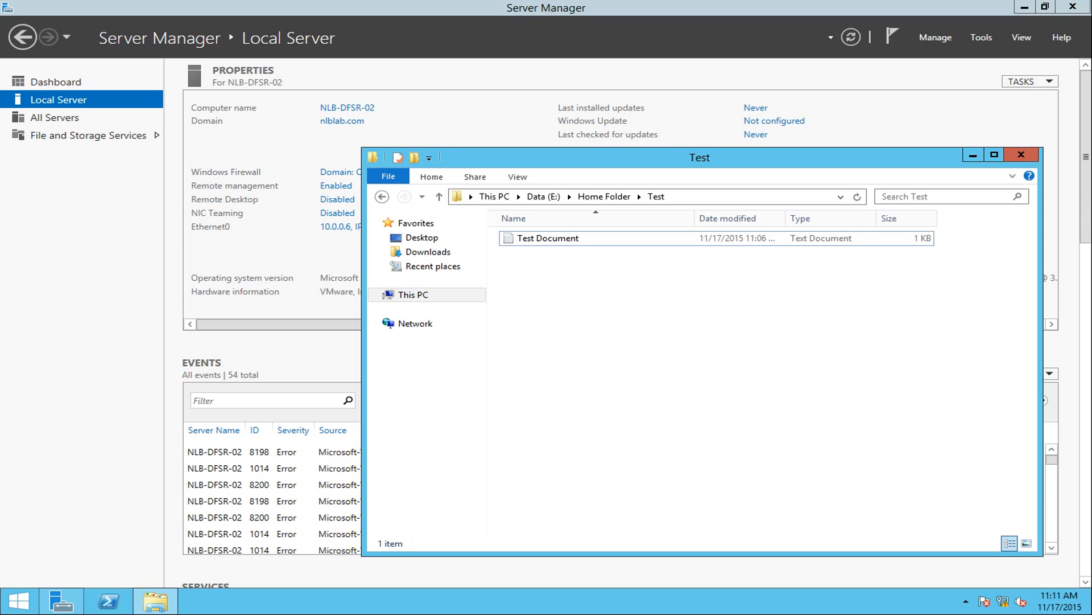
{"action": "left_click", "coordinate": [620, 198]}
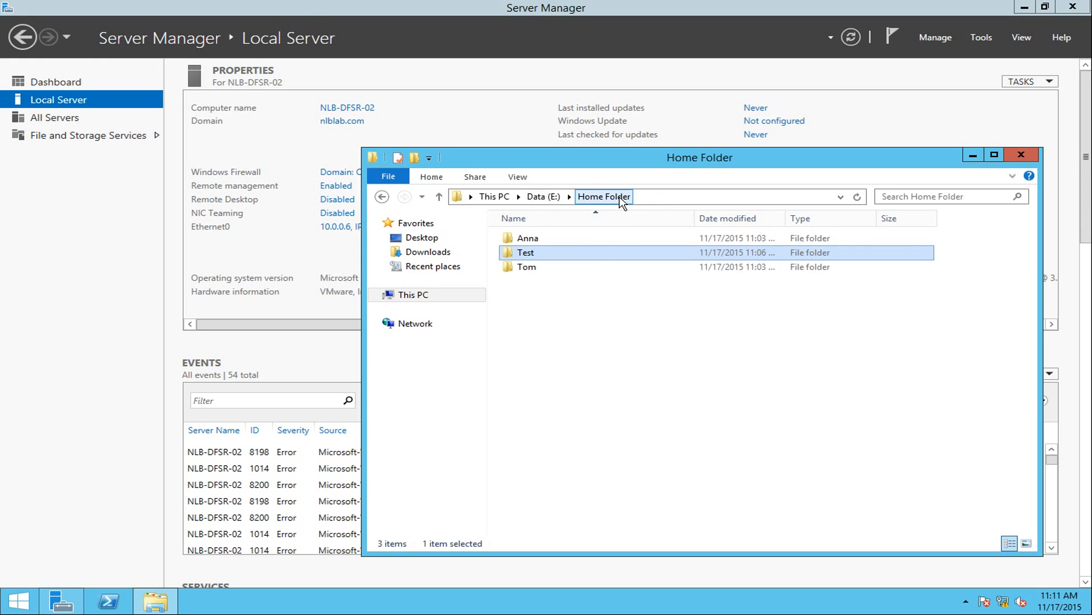
{"action": "double_click", "coordinate": [526, 238]}
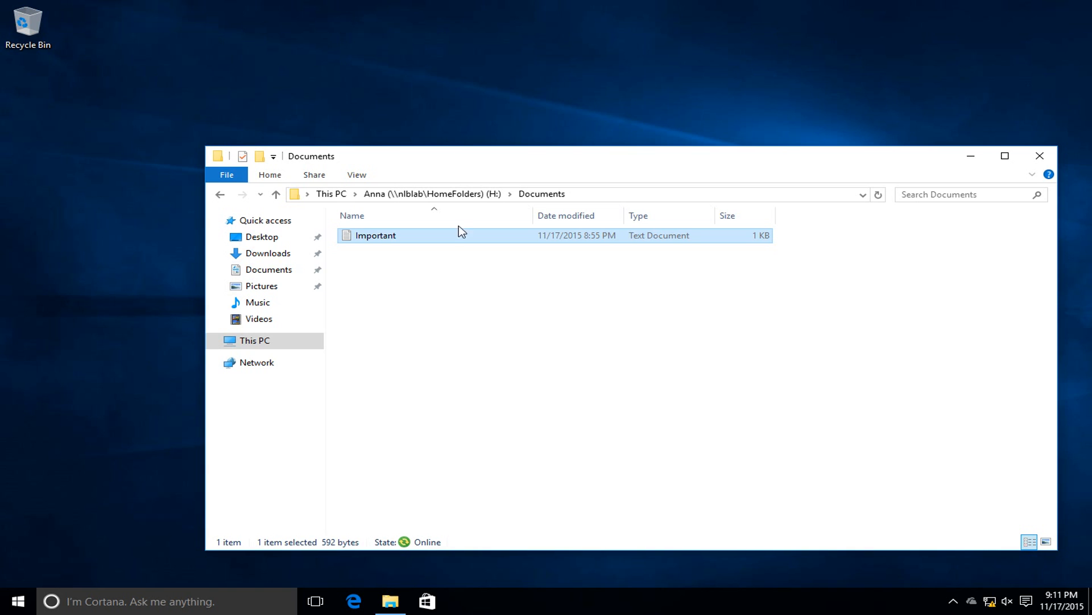
Create a new folder named Company Details at the root of the H: home drive.
{"action": "left_click", "coordinate": [455, 274]}
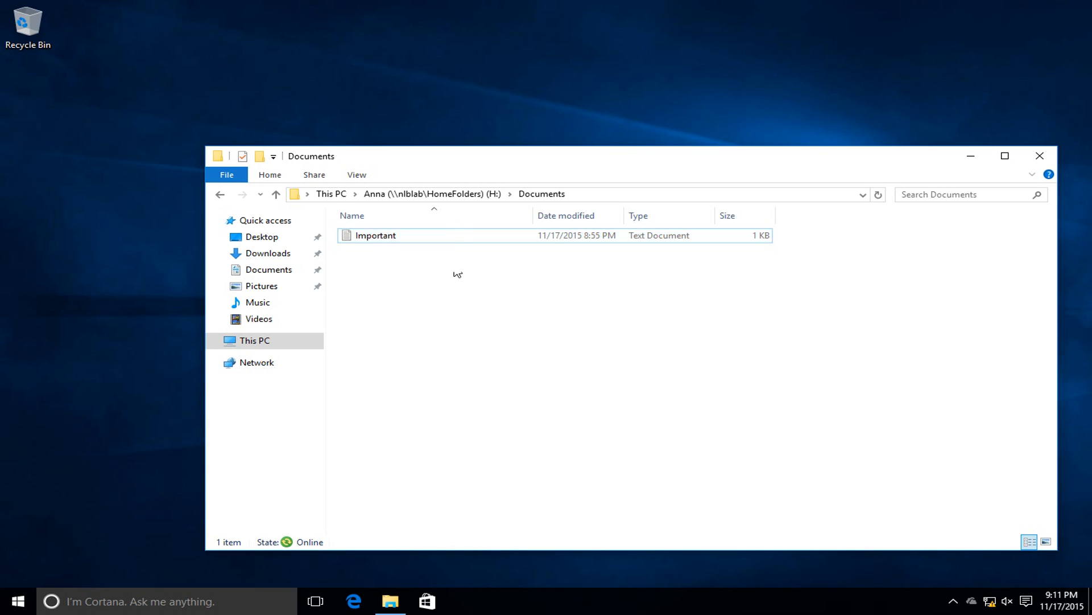
{"action": "left_click", "coordinate": [467, 197]}
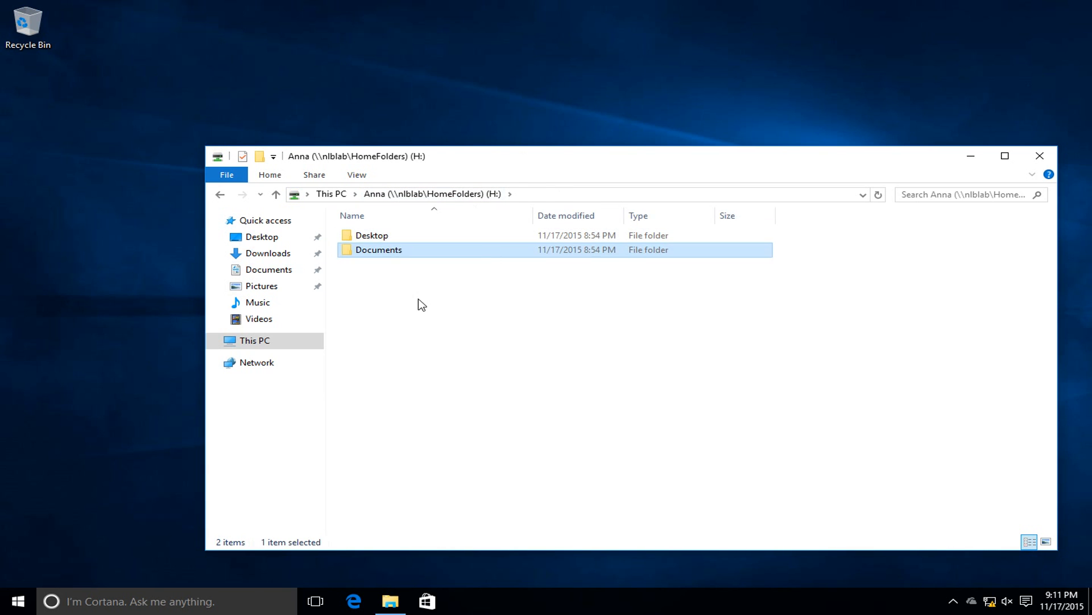
{"action": "right_click", "coordinate": [398, 291]}
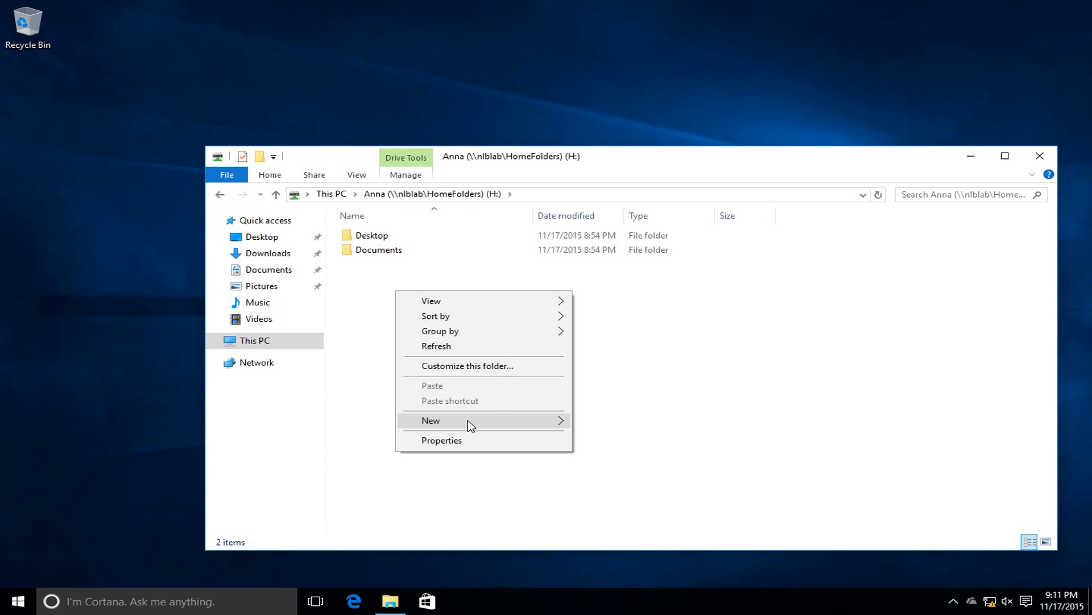
{"action": "mouse_move", "coordinate": [467, 420]}
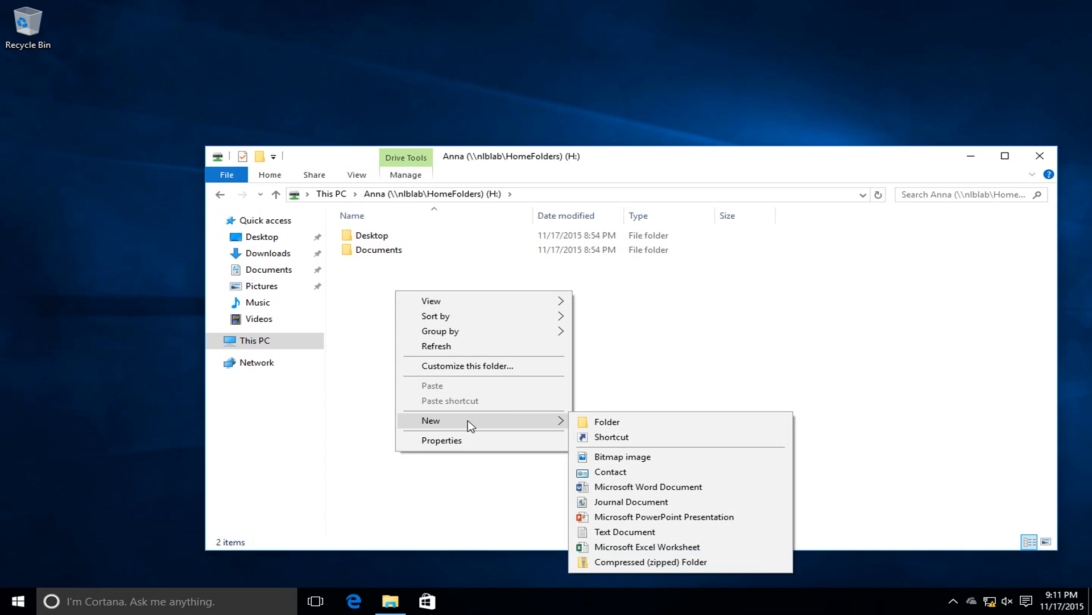
{"action": "left_click", "coordinate": [612, 421]}
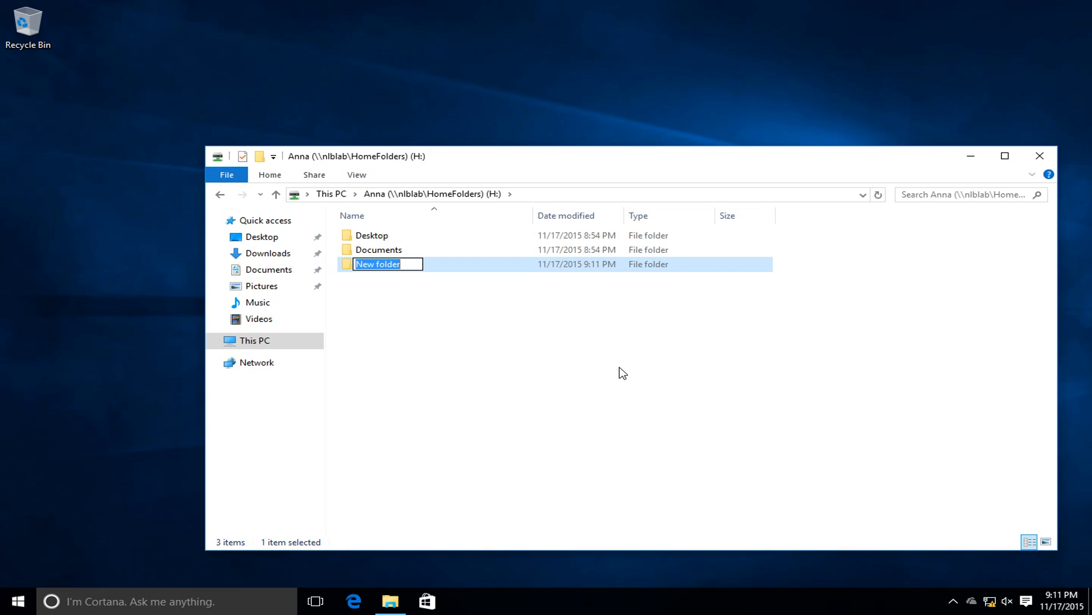
{"action": "type", "text": "Company Details"}
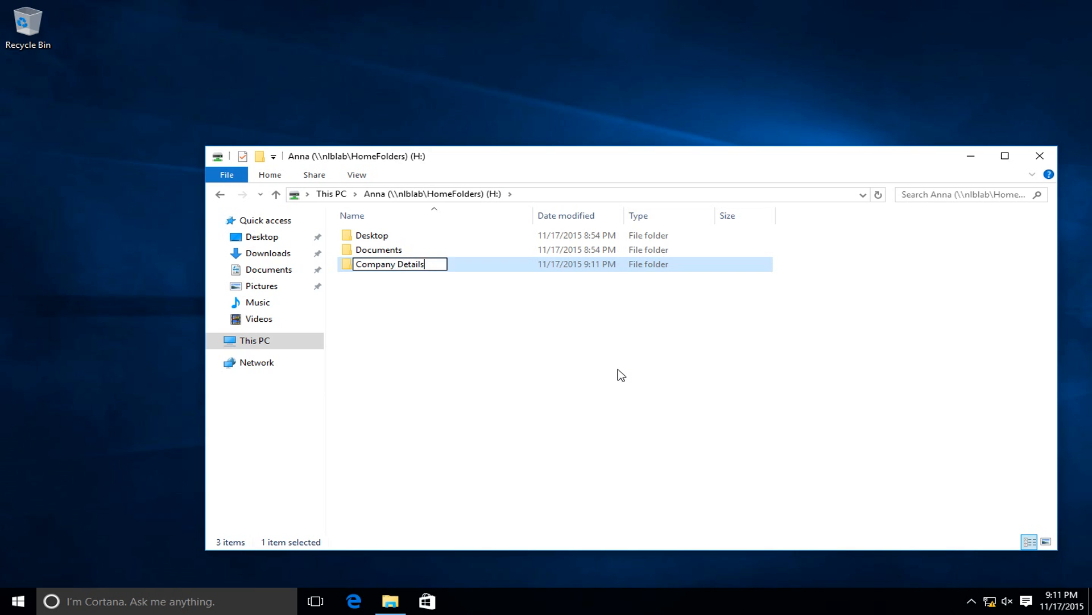
{"action": "key", "text": "Return"}
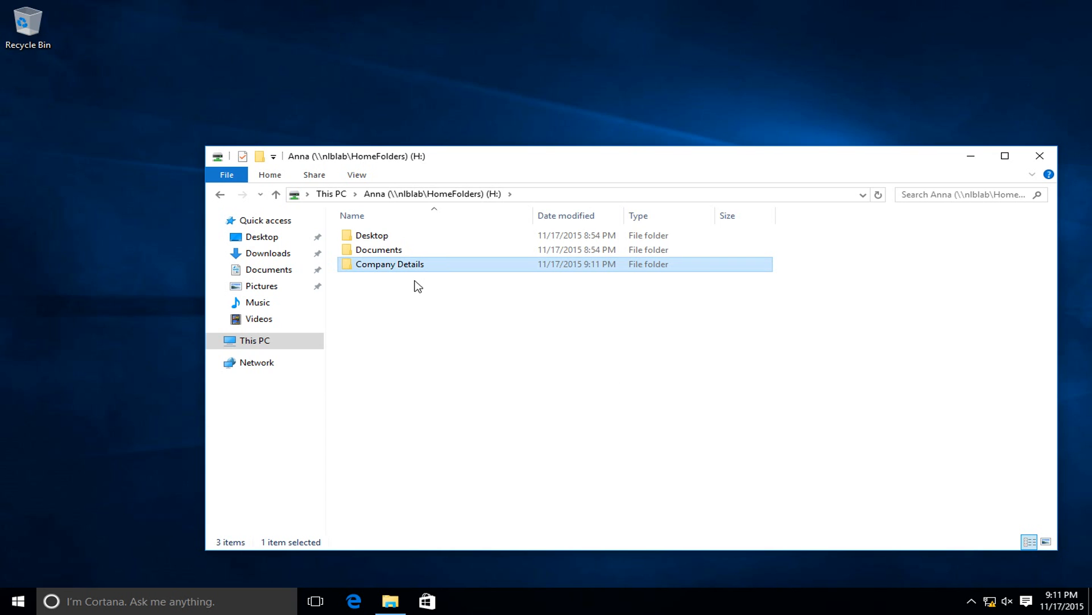
Inside Company Details, add a new Excel worksheet named Company prices.
{"action": "double_click", "coordinate": [401, 265]}
{"action": "right_click", "coordinate": [402, 287]}
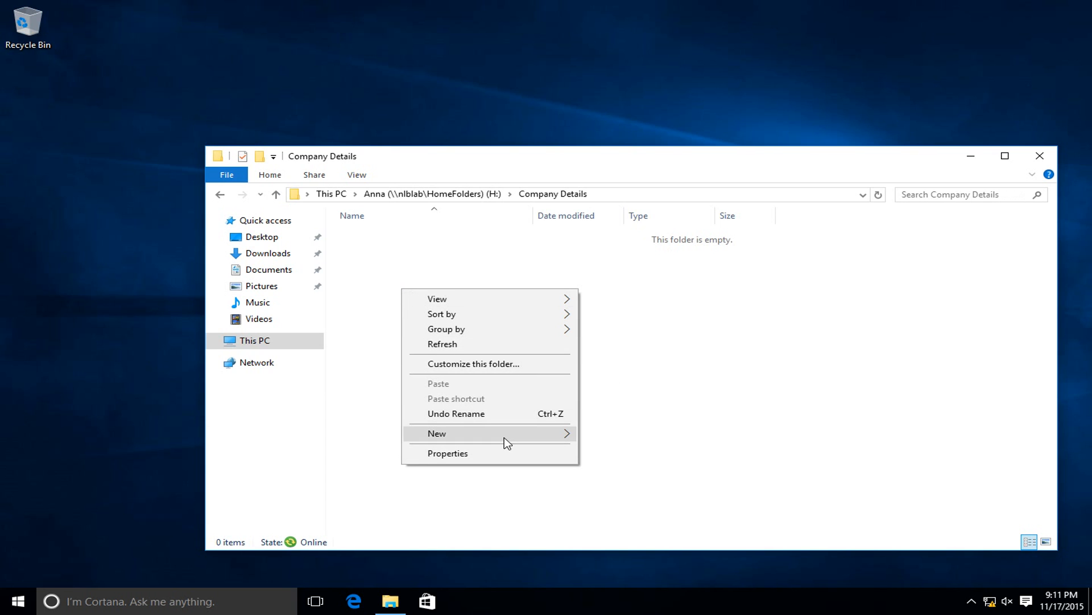
{"action": "mouse_move", "coordinate": [504, 437]}
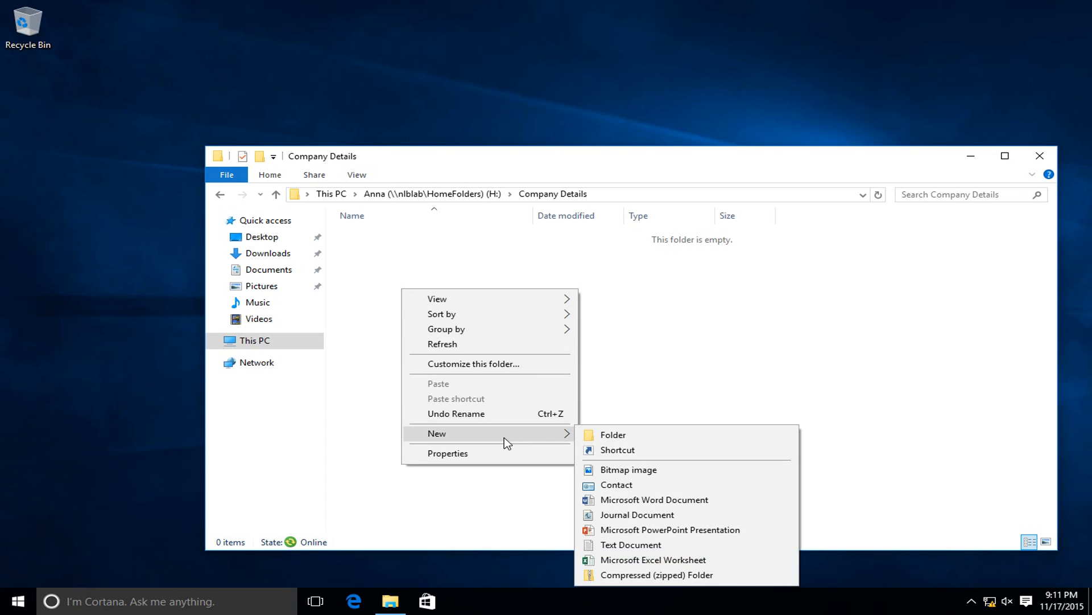
{"action": "left_click", "coordinate": [697, 559]}
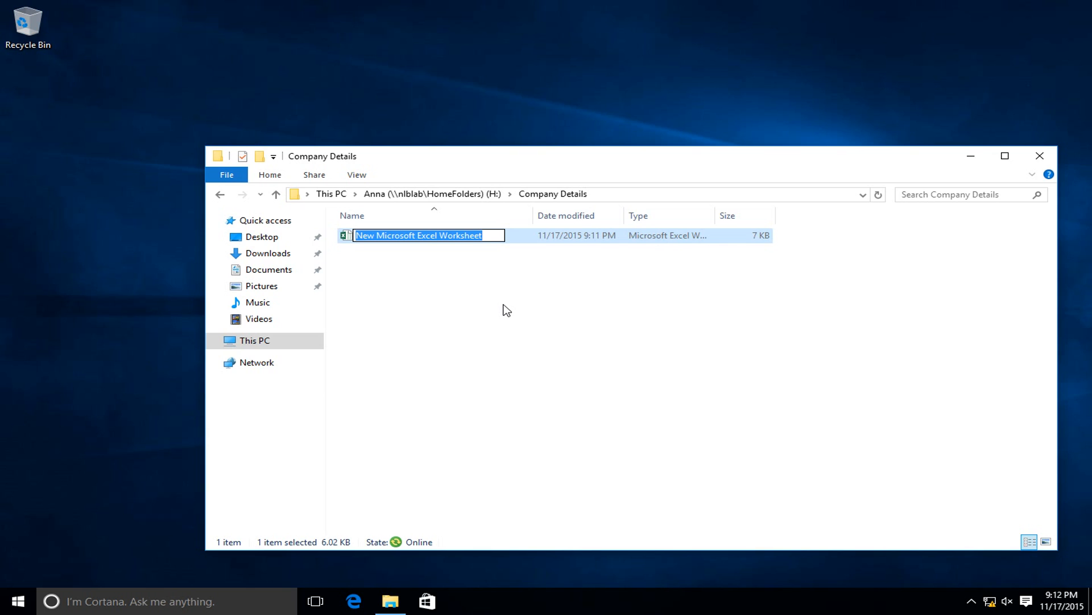
{"action": "type", "text": "Compan"}
{"action": "type", "text": "y "}
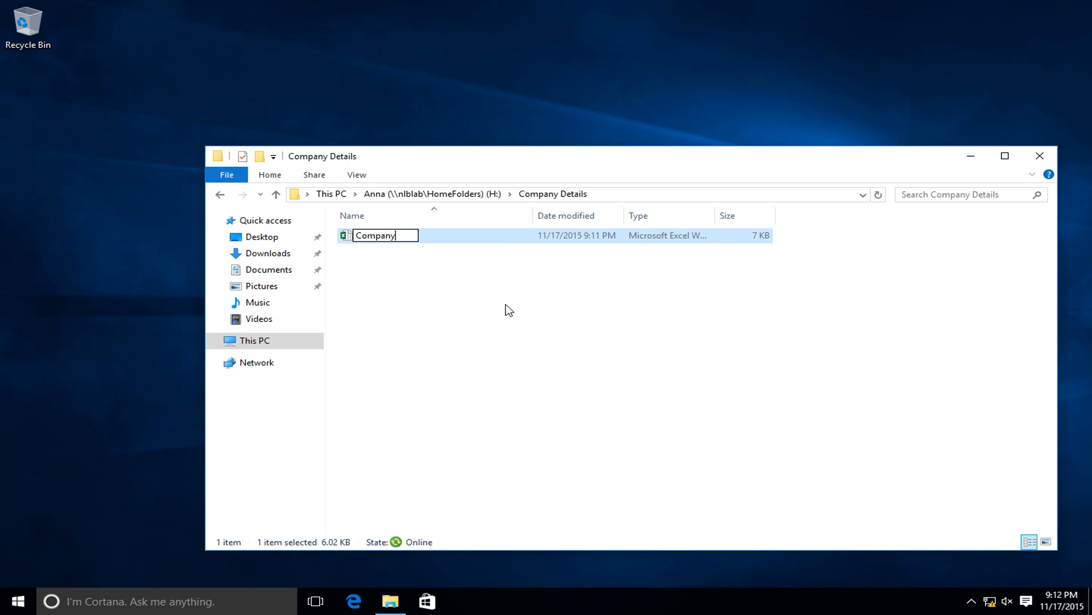
{"action": "type", "text": "prices"}
{"action": "key", "text": "Return"}
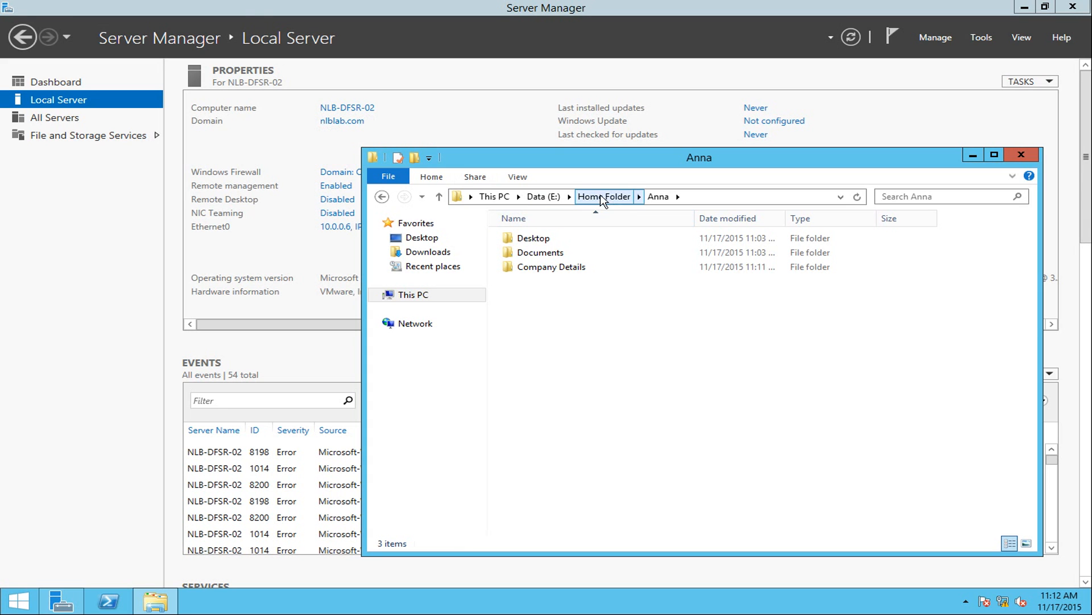
On NLB-DFSR-02, browse Home Folder > user > Company Details to confirm Company prices.xlsx replicated.
{"action": "left_click", "coordinate": [603, 196]}
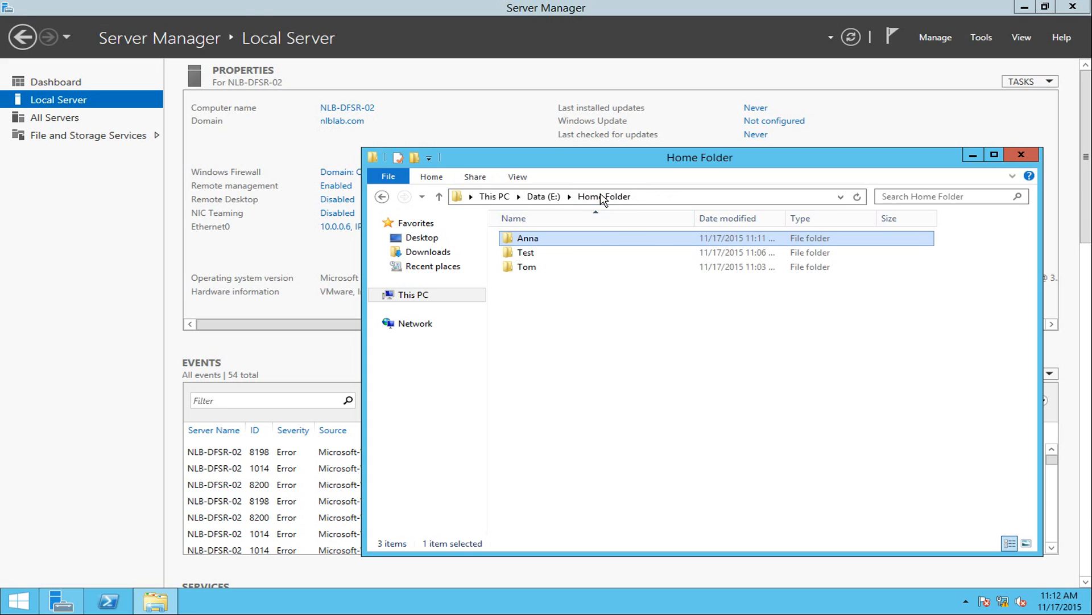
{"action": "double_click", "coordinate": [556, 239]}
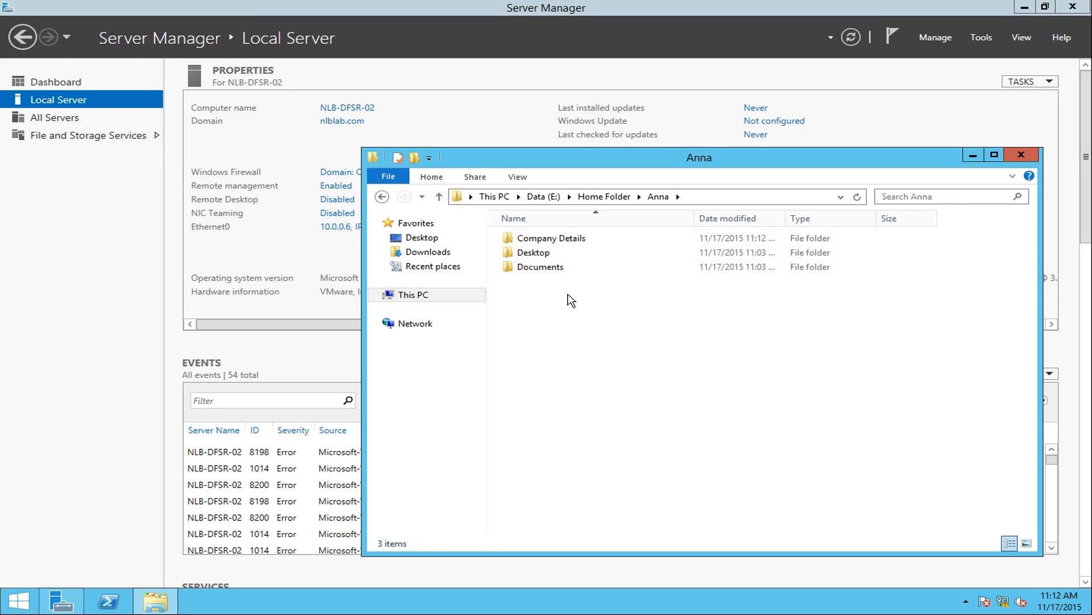
{"action": "double_click", "coordinate": [546, 239]}
{"action": "left_click_drag", "start_coordinate": [612, 263], "coordinate": [579, 260]}
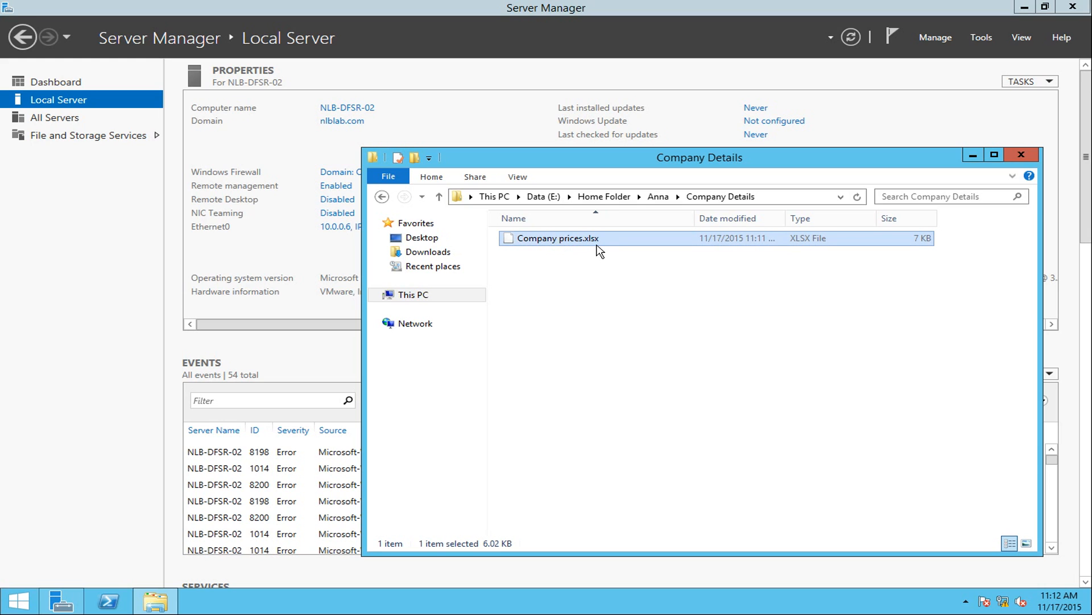
{"action": "left_click", "coordinate": [653, 371]}
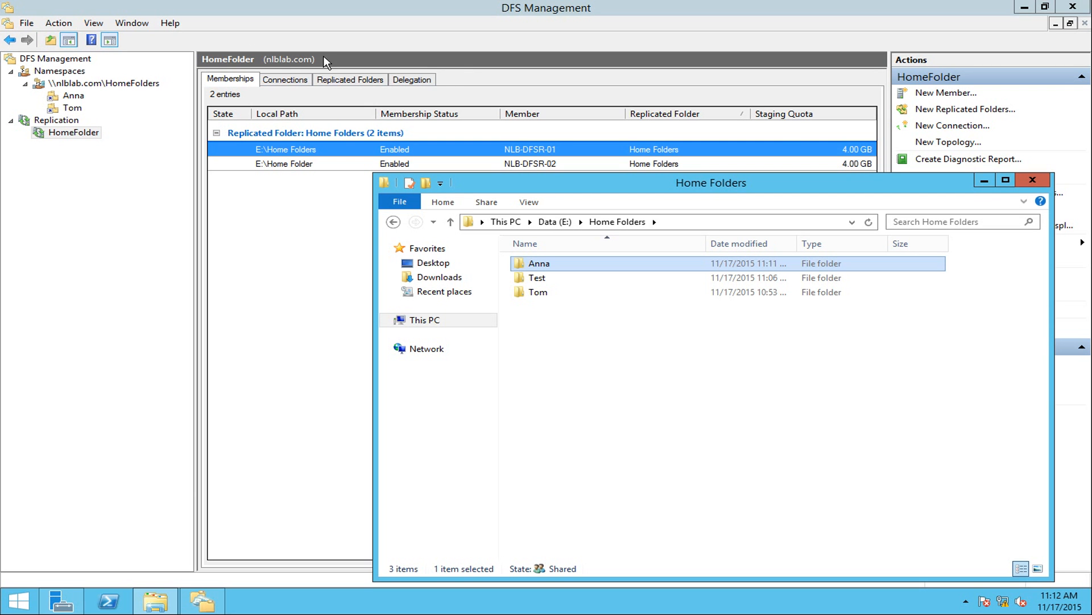
Confirm Company prices.xlsx replicated into Company Details on NLB-DFSR-01, then view the HomeFolders namespace.
{"action": "left_click", "coordinate": [1025, 7]}
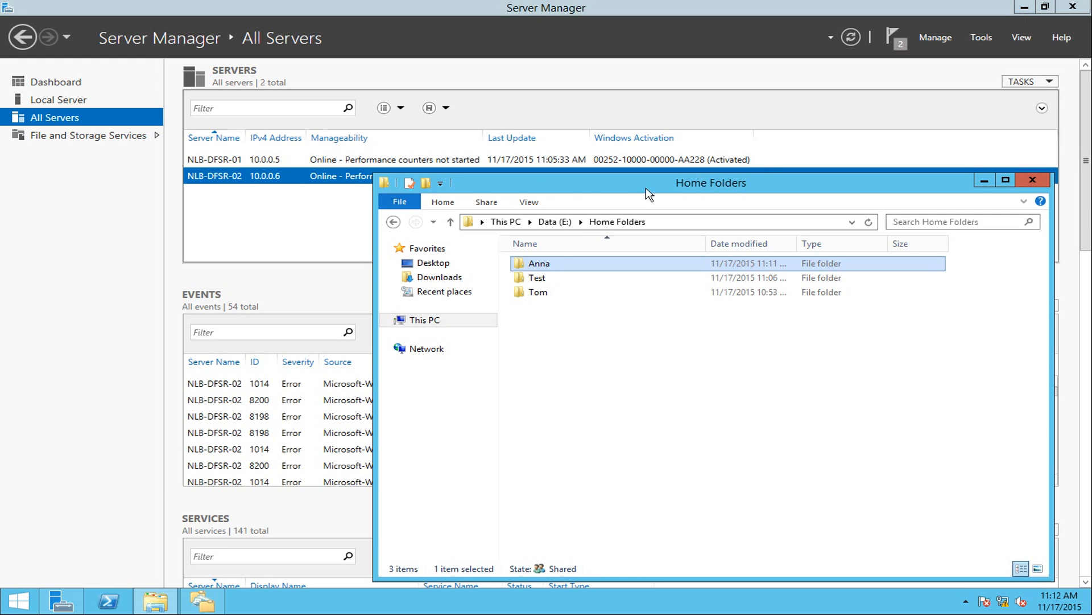
{"action": "left_click", "coordinate": [80, 96]}
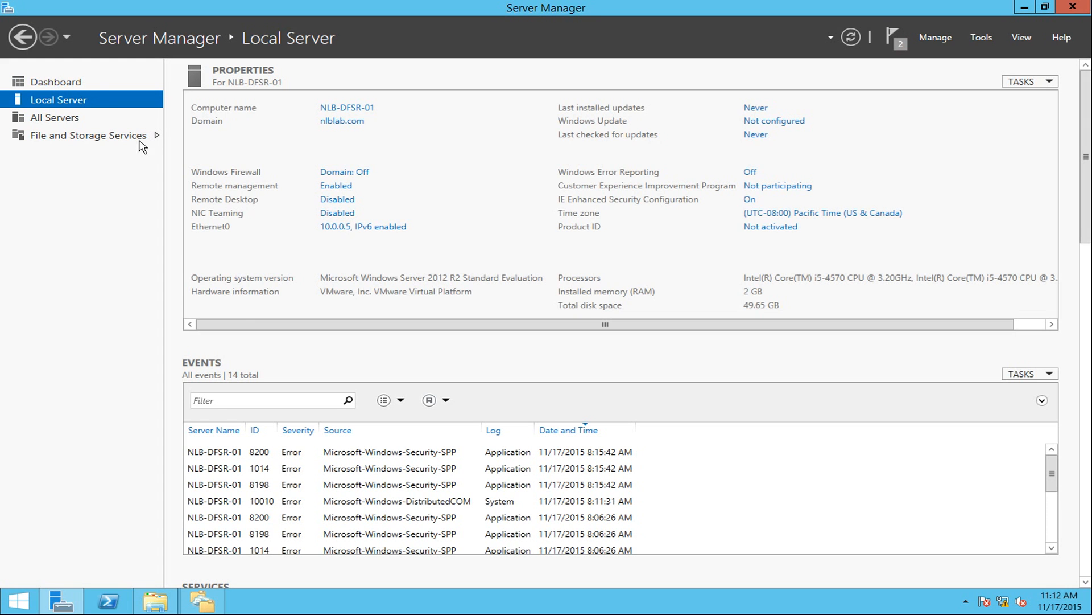
{"action": "left_click", "coordinate": [154, 600]}
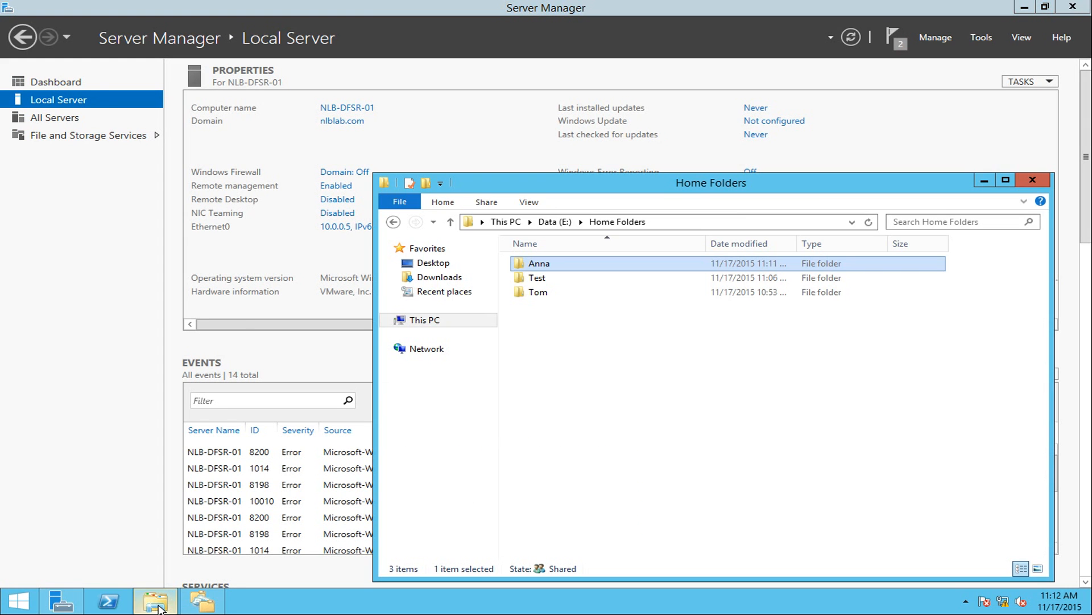
{"action": "double_click", "coordinate": [545, 265]}
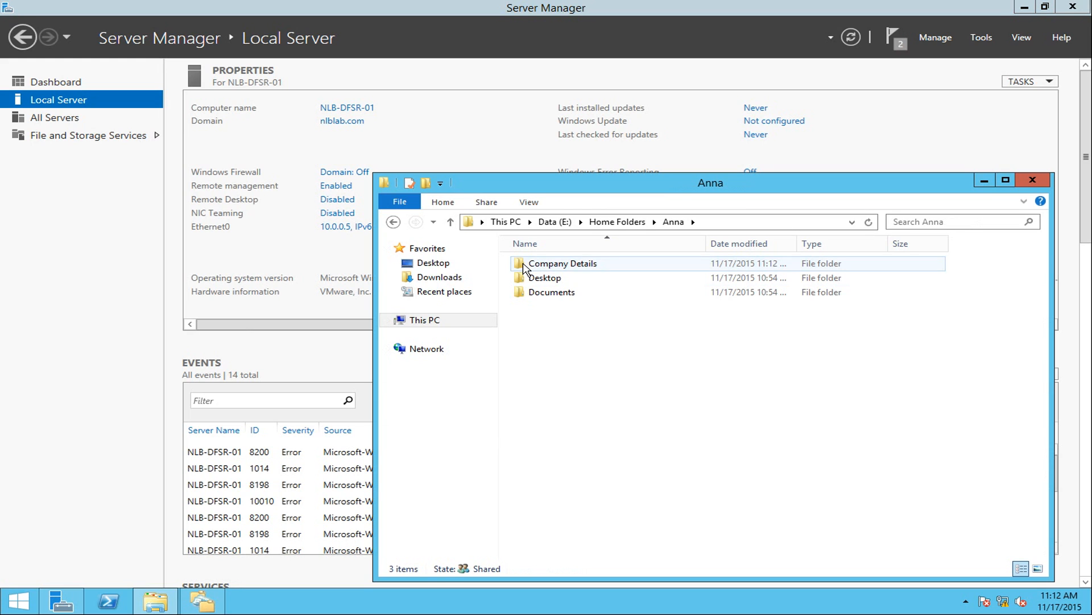
{"action": "left_click", "coordinate": [524, 269]}
{"action": "double_click", "coordinate": [592, 268]}
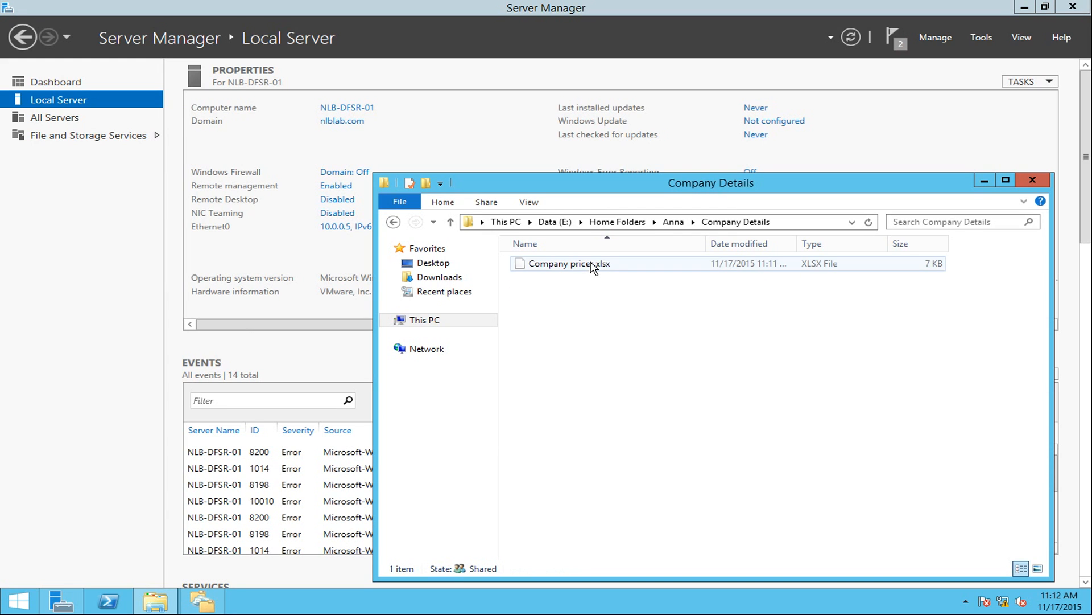
{"action": "left_click_drag", "start_coordinate": [600, 313], "coordinate": [564, 266]}
{"action": "left_click", "coordinate": [621, 345]}
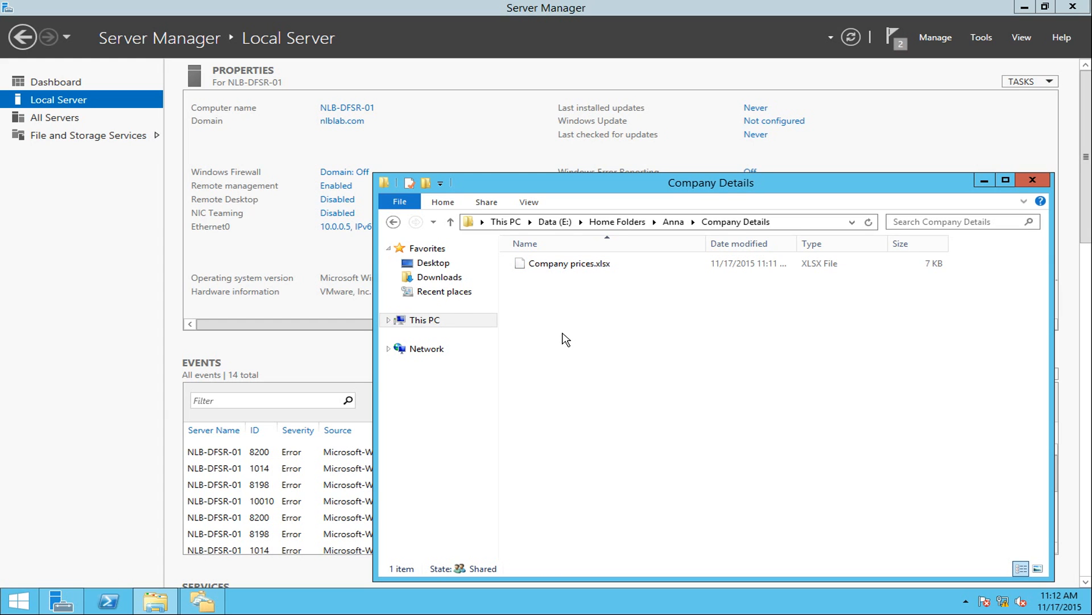
{"action": "left_click", "coordinate": [209, 598]}
{"action": "left_click", "coordinate": [102, 84]}
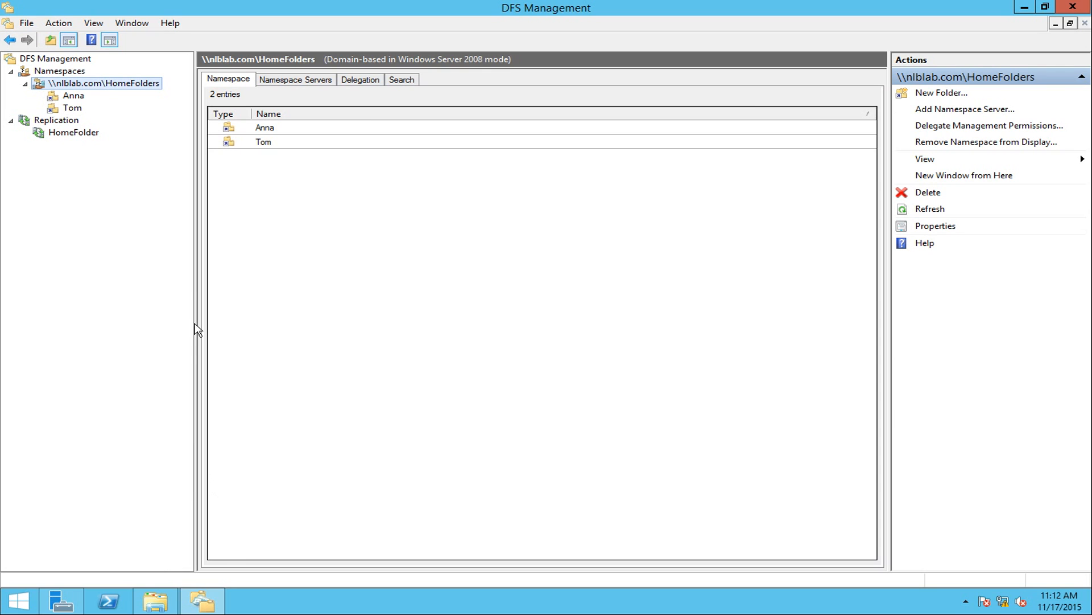
View the HomeFolder replication group's memberships, showing NLB-DFSR-01 and NLB-DFSR-02 Enabled.
{"action": "left_click", "coordinate": [74, 111]}
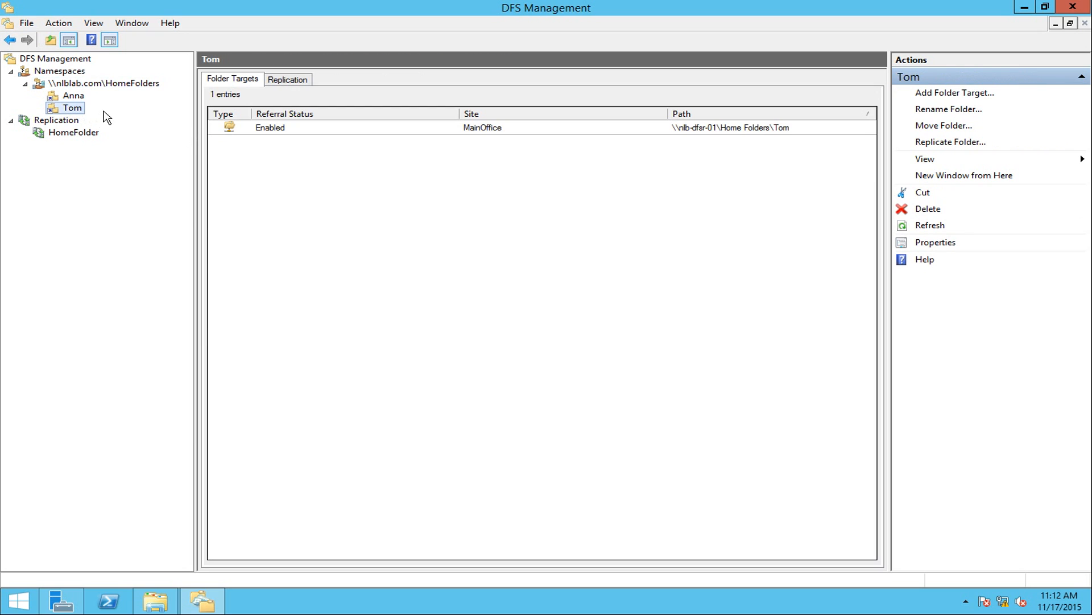
{"action": "left_click", "coordinate": [80, 134]}
{"action": "left_click", "coordinate": [62, 122]}
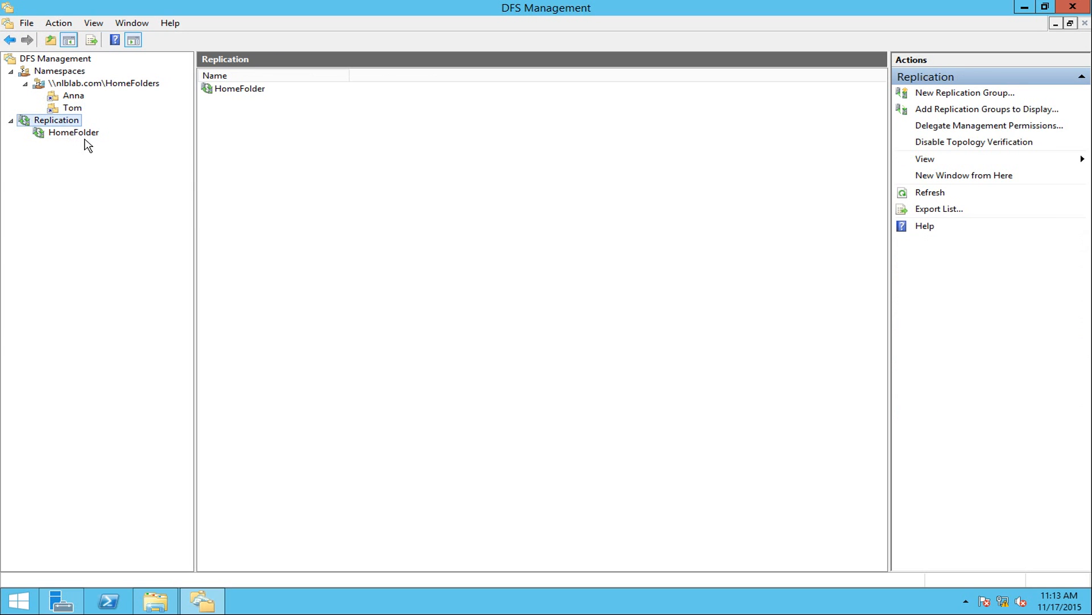
{"action": "left_click", "coordinate": [80, 142]}
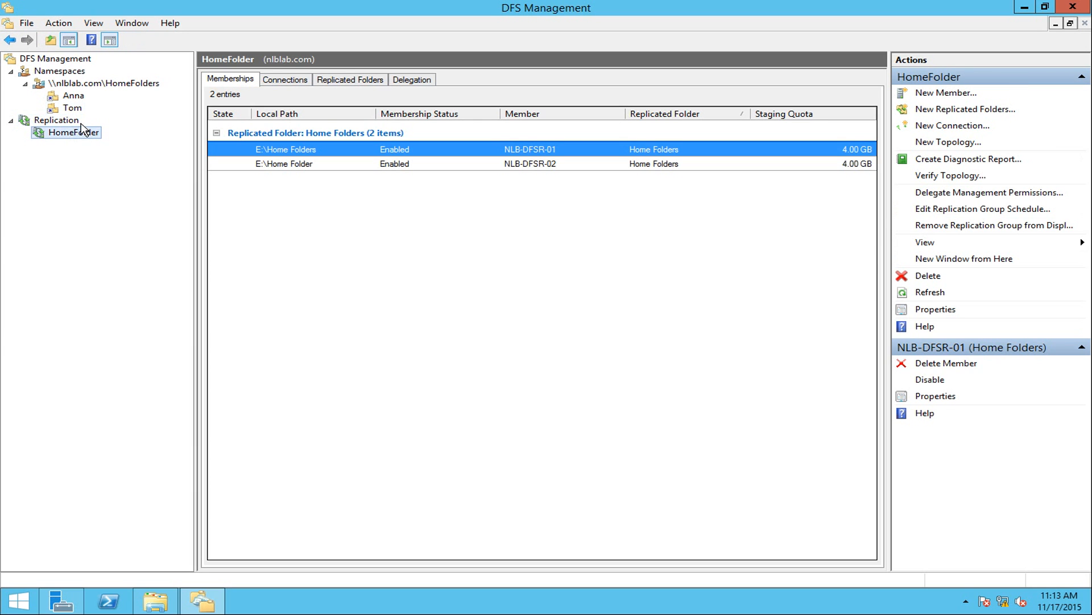